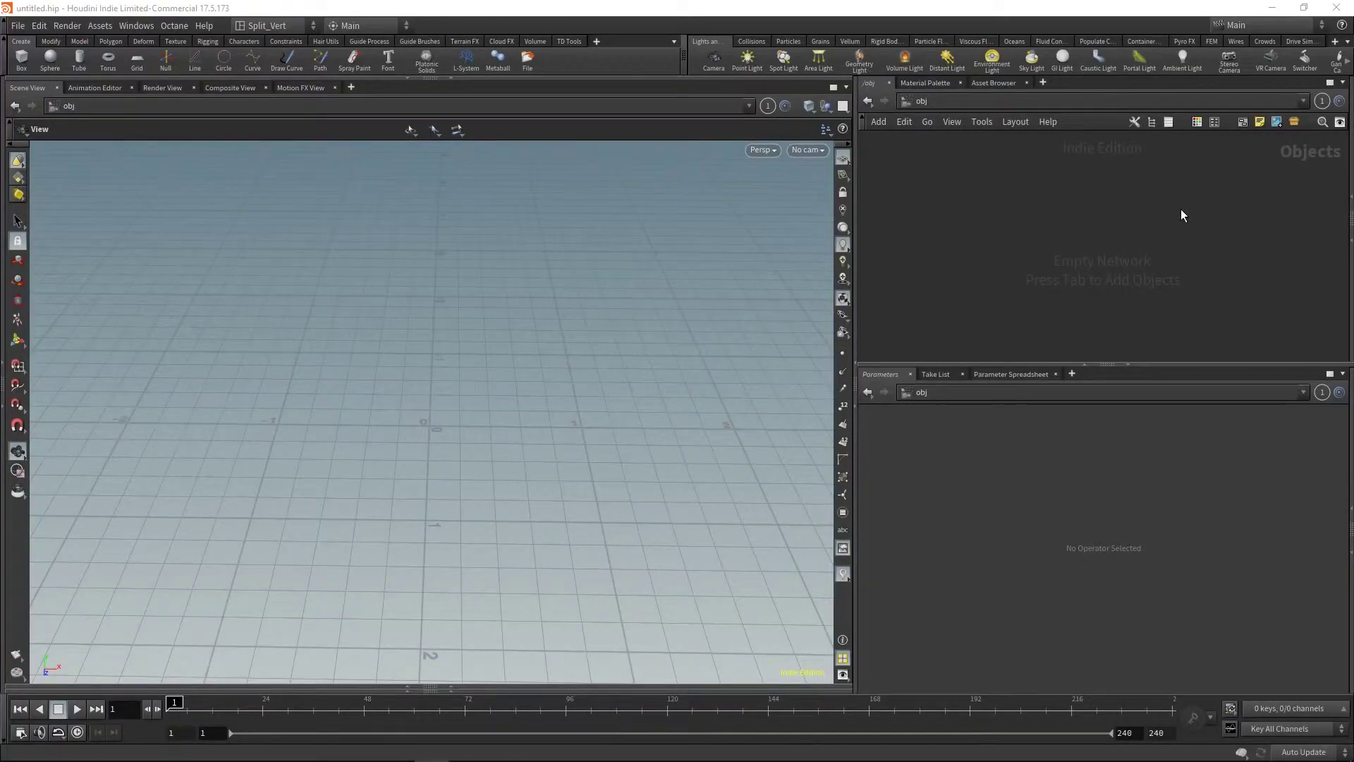
Add a Geometry object to the scene network.
key(Tab)
text(geo)
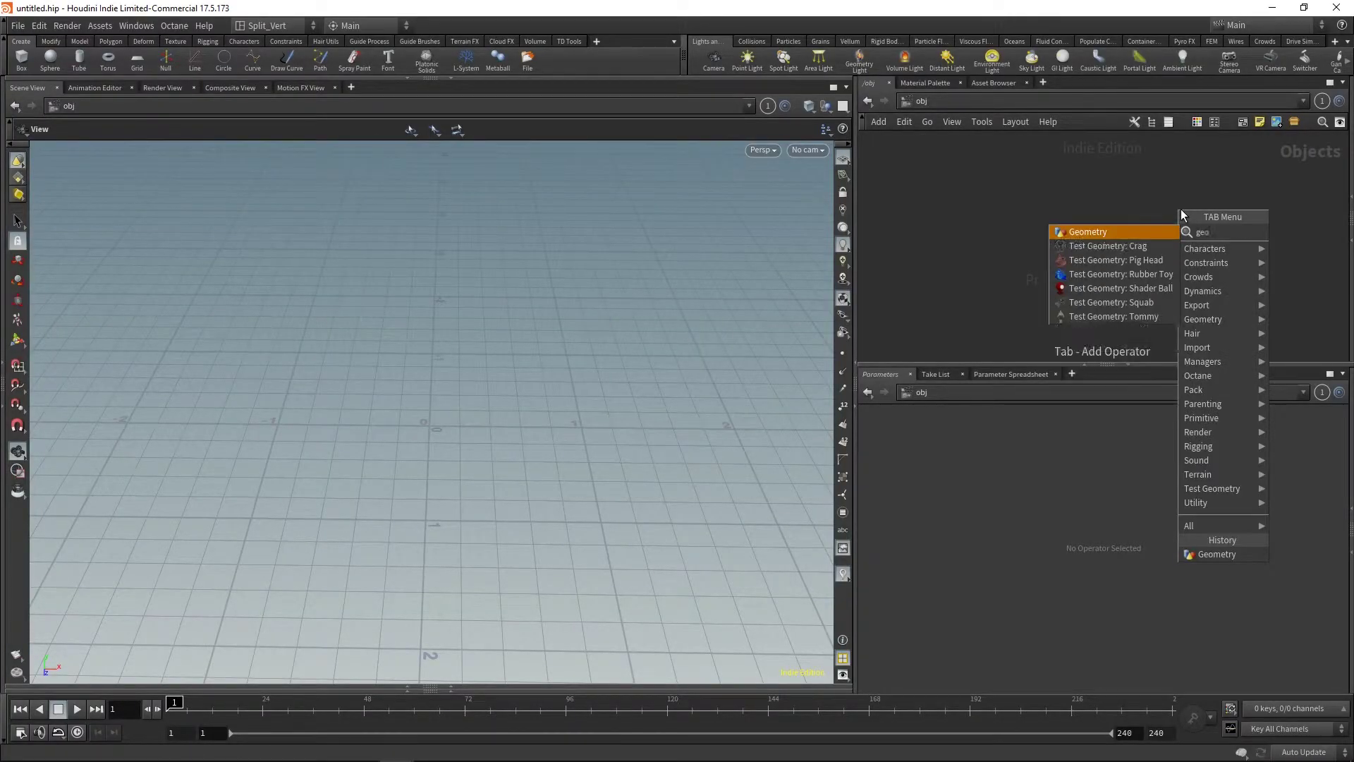
key(Return)
click(1181, 209)
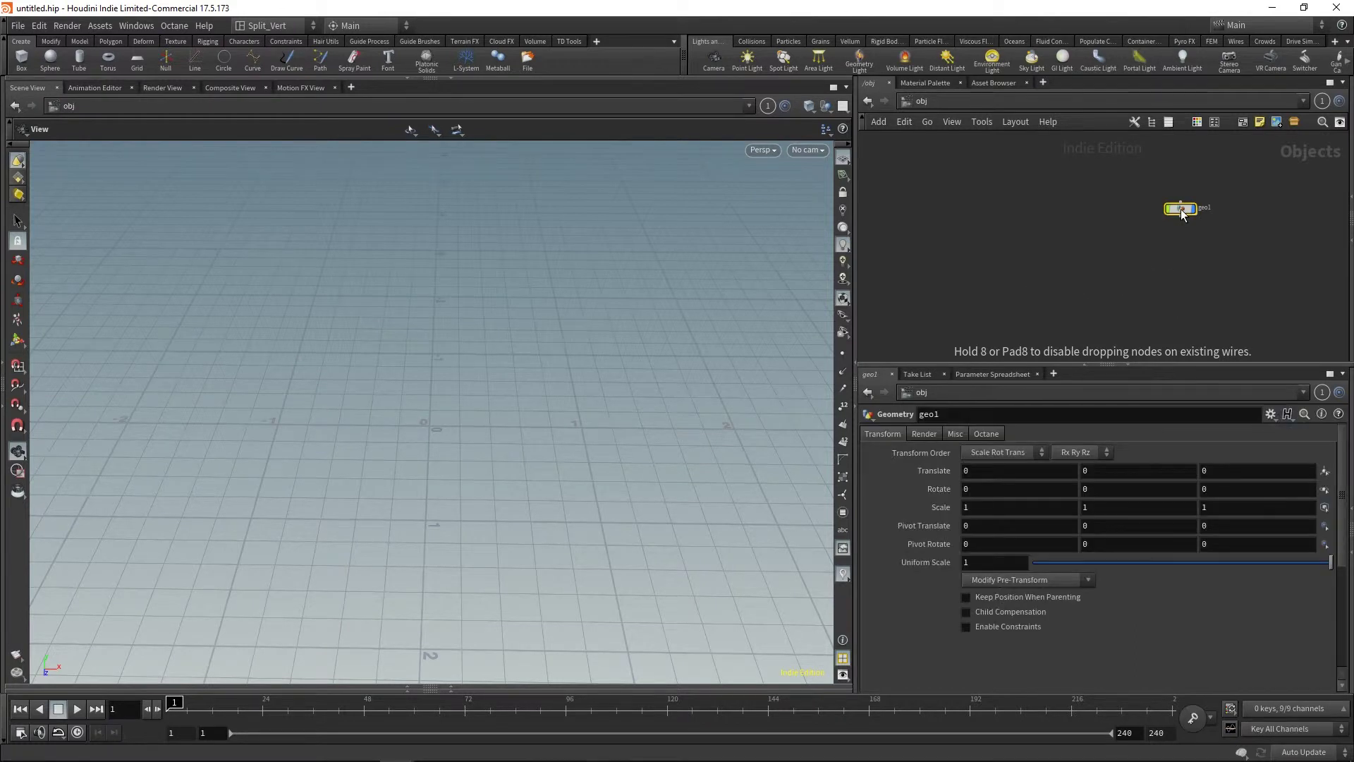
Enter the geometry object and add a Platonic Solids node inside it.
double_click(1181, 209)
key(Tab)
text(platonic)
key(Return)
click(1077, 206)
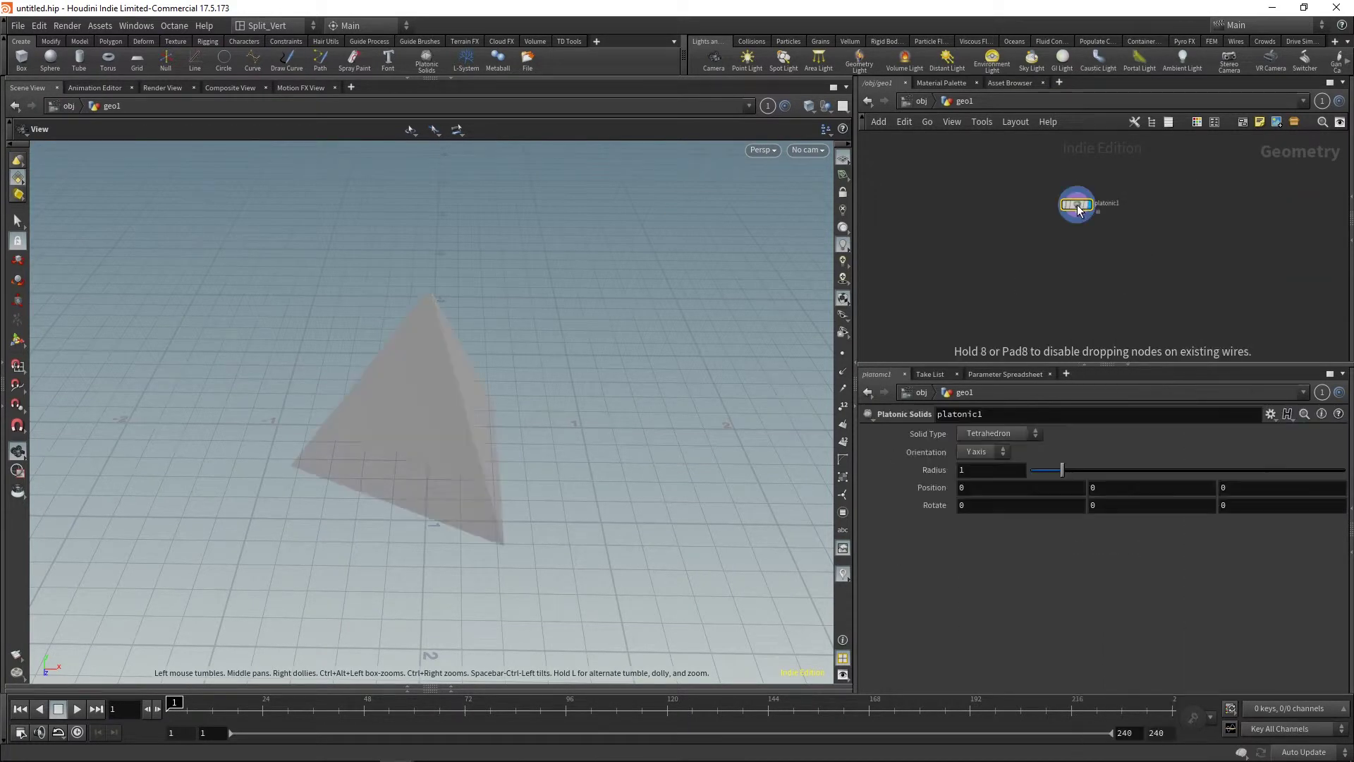
Change the platonic solid type to Icosahedron and display it wire-over-shaded.
click(1011, 431)
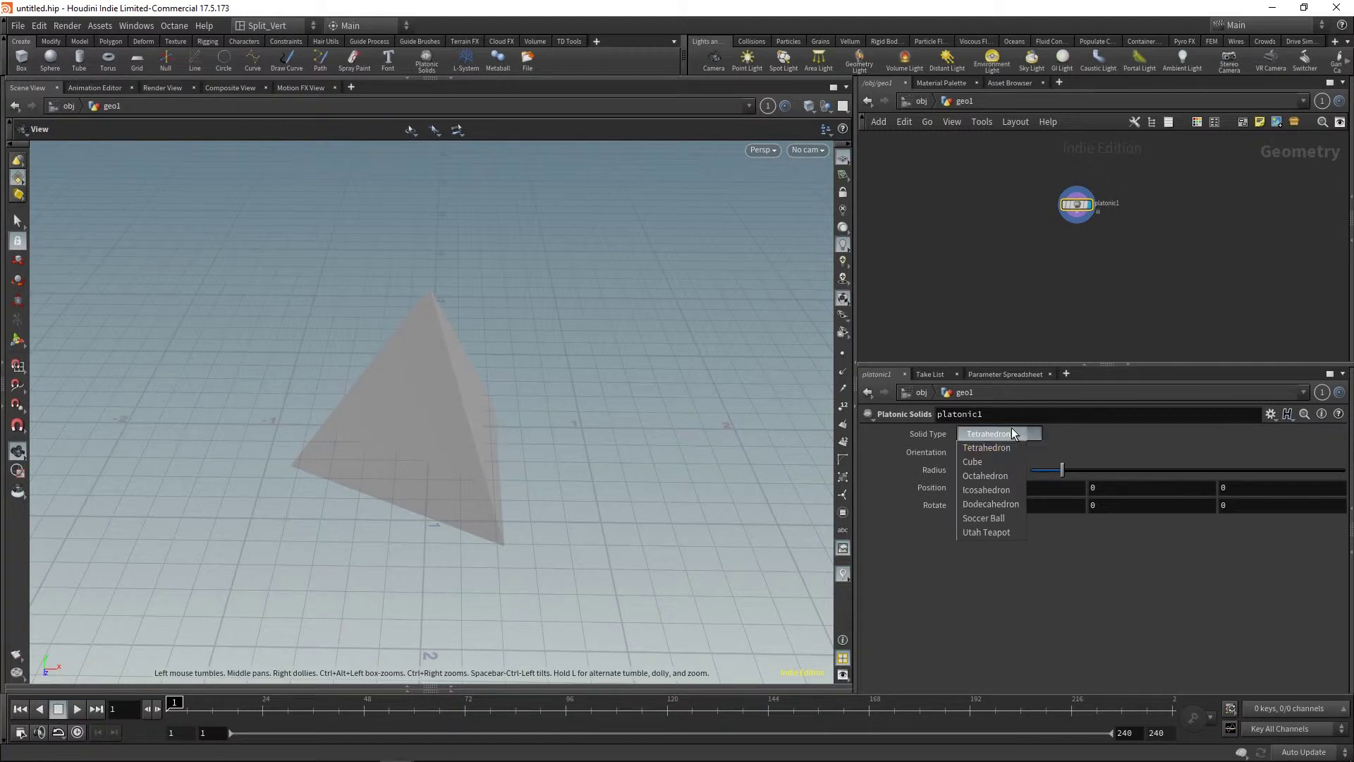
click(1005, 489)
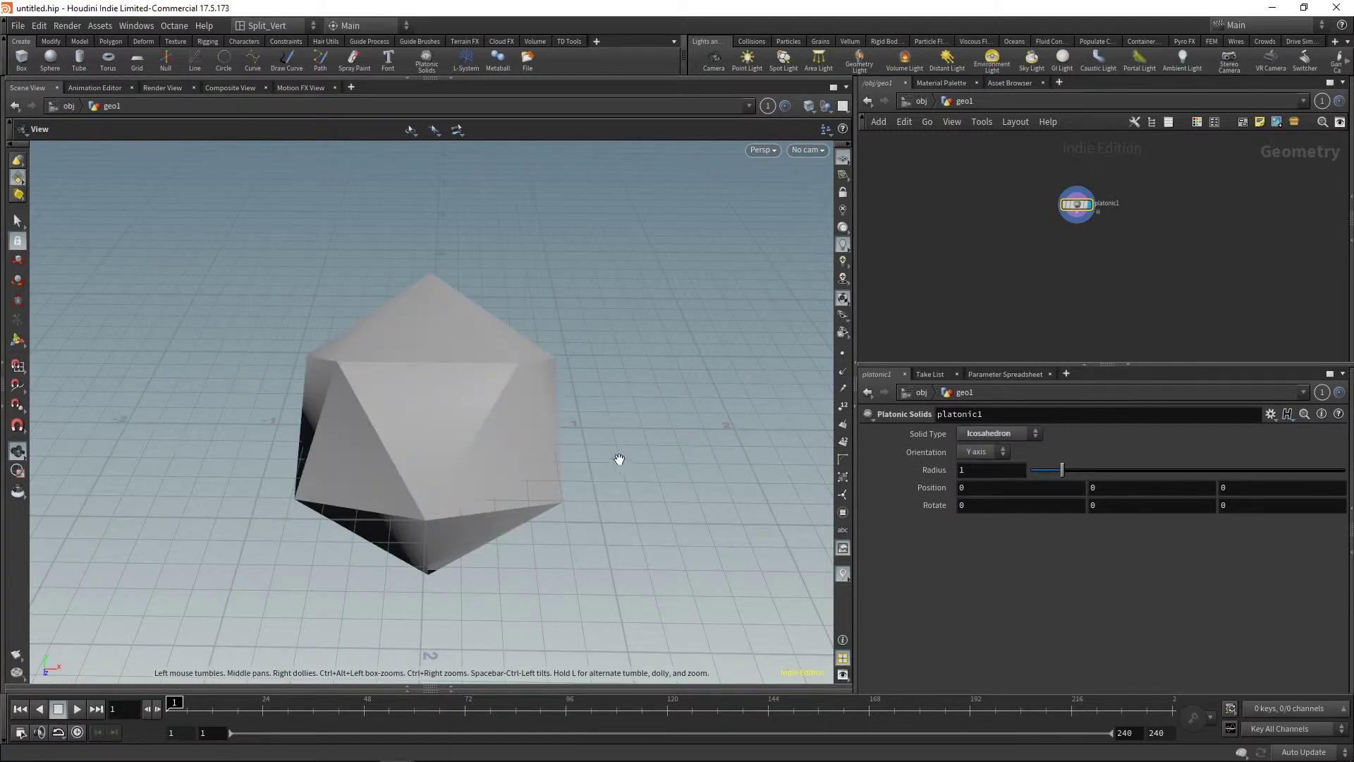
mouse_move(617, 447)
mouse_down()
mouse_move(574, 454)
mouse_move(611, 447)
mouse_move(589, 468)
mouse_move(596, 455)
mouse_up()
key(shift+w)
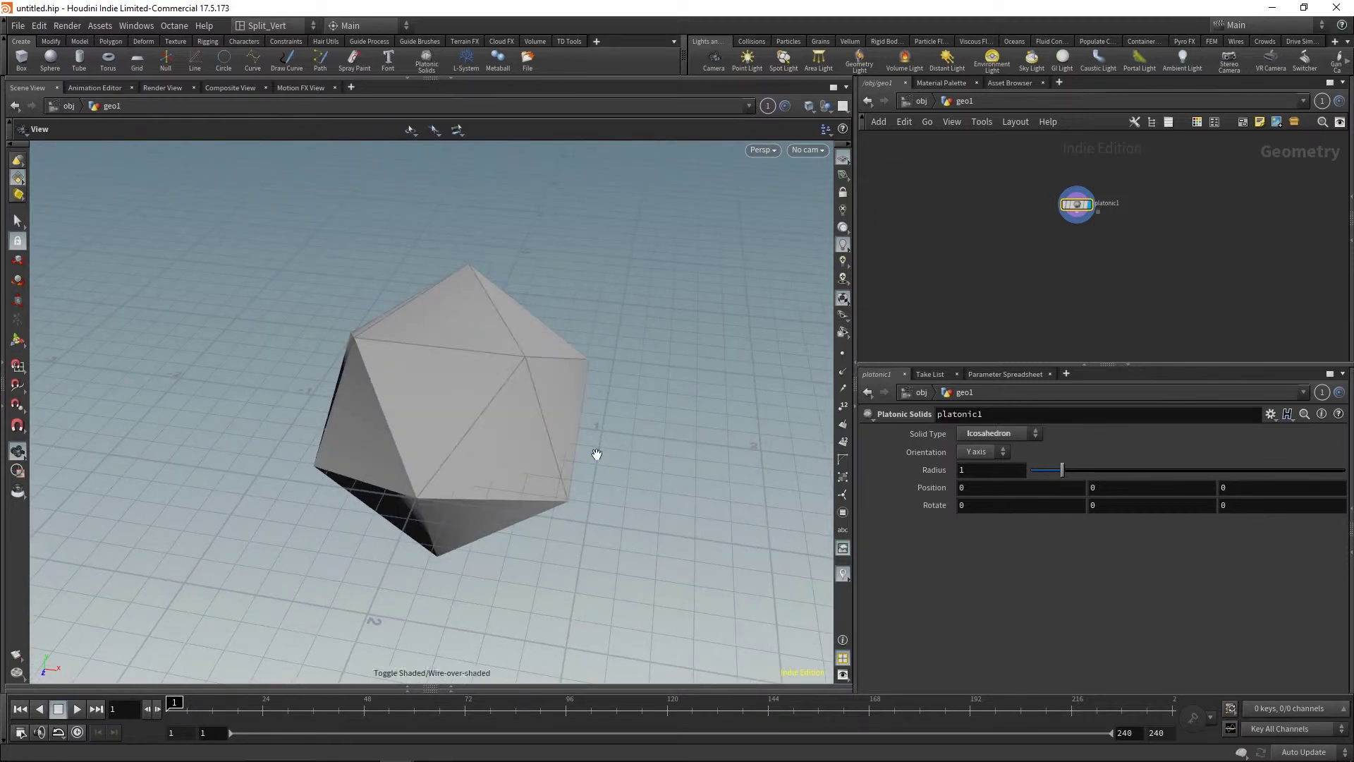
Add a PolyExtrude node, feed it from the platonic solid's output, and display its result.
scroll(1225, 320, up, 3)
key(Tab)
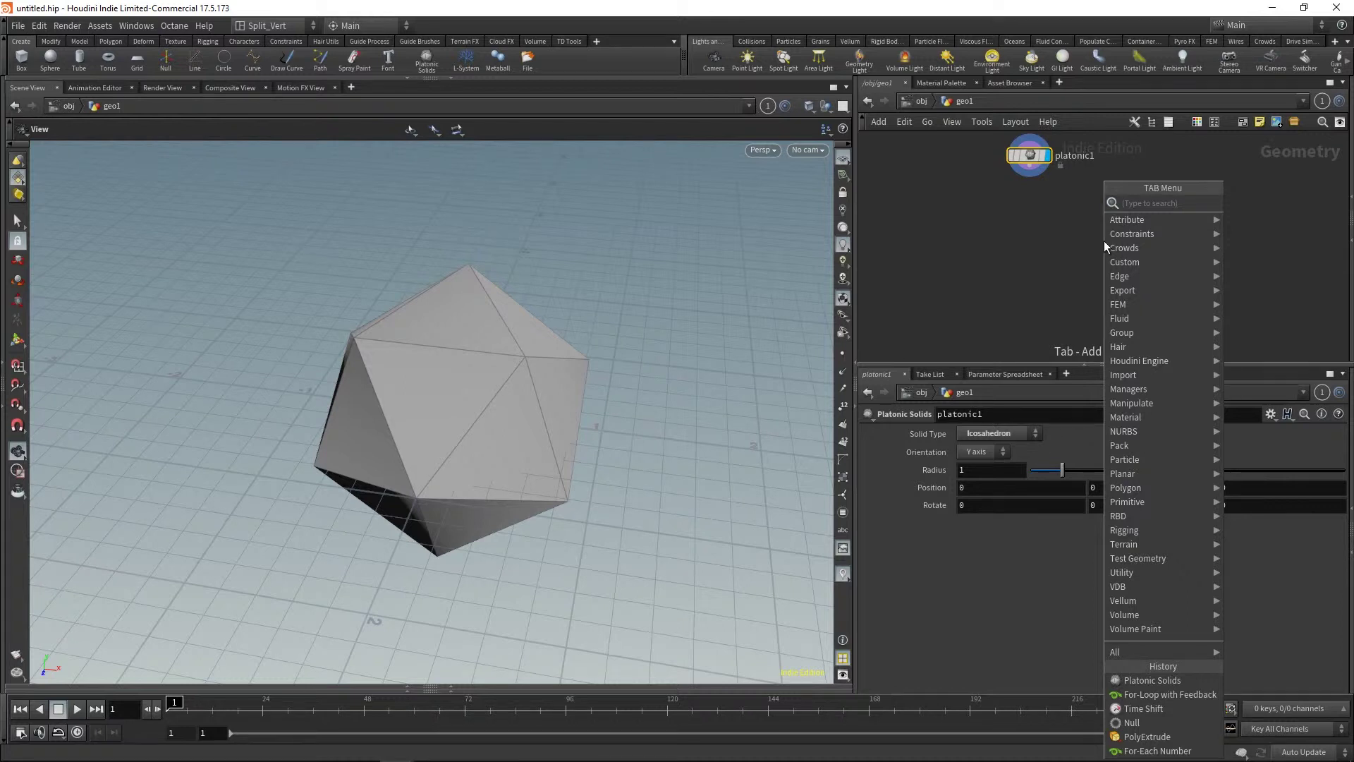
text(pol)
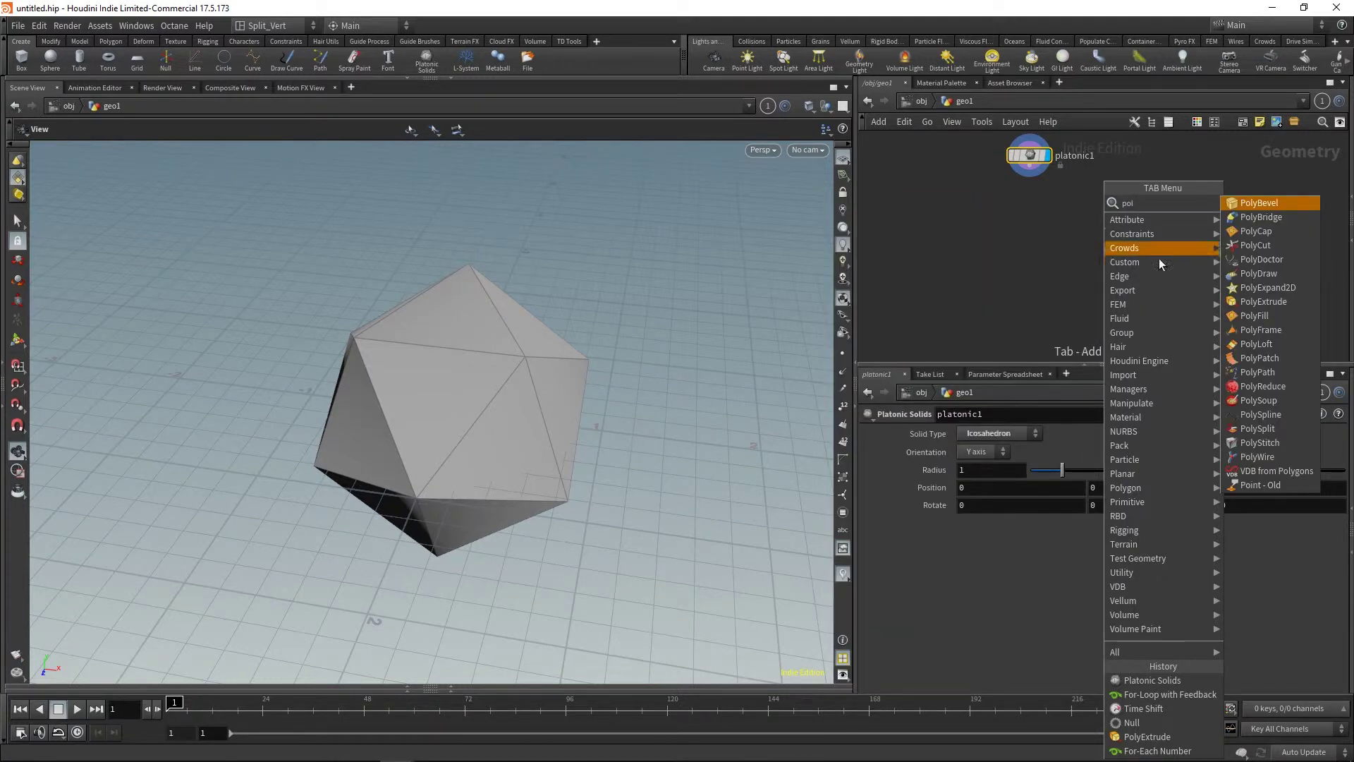
click(1269, 302)
click(1078, 239)
click(1030, 167)
click(1069, 227)
click(1098, 238)
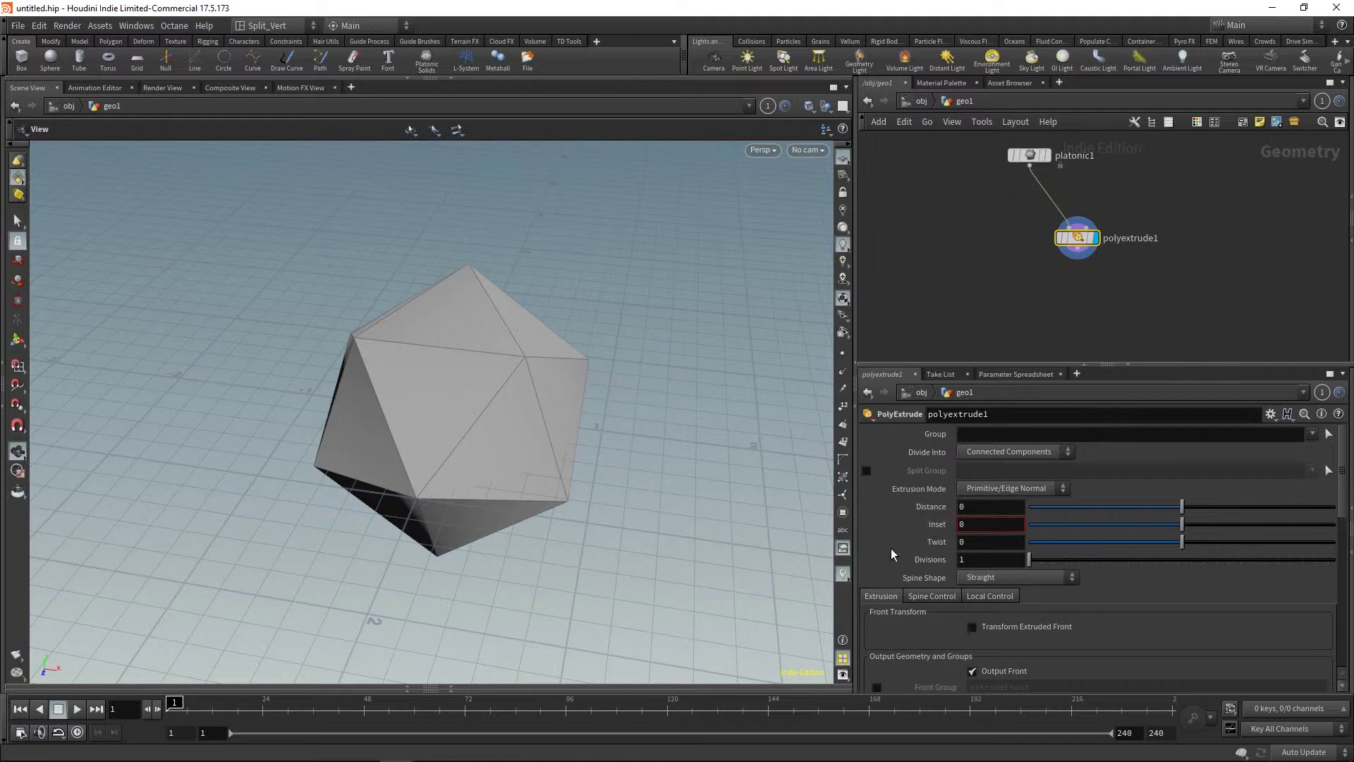
Keyframe the extrusion Distance at 0 on frame 1 and 0.2 on frame 48.
alt+click(948, 508)
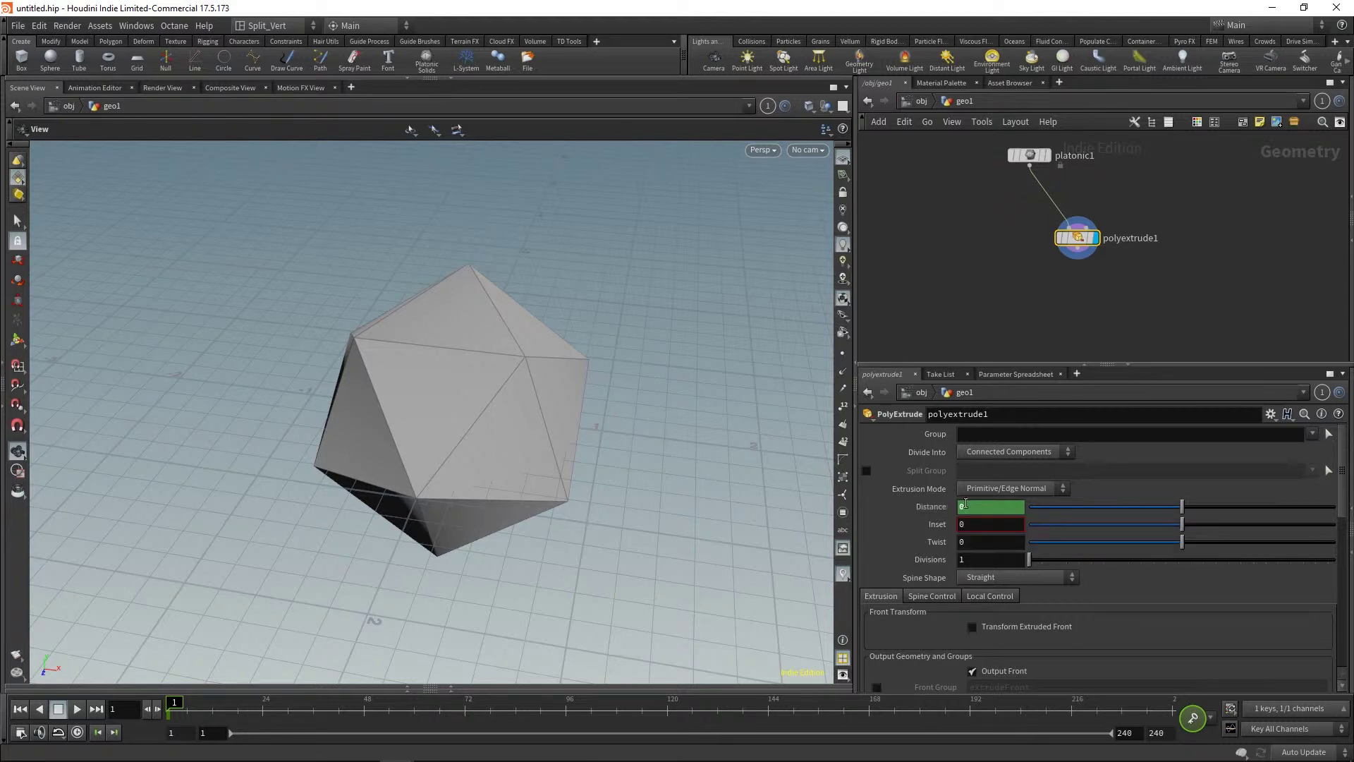
drag(177, 703, 372, 710)
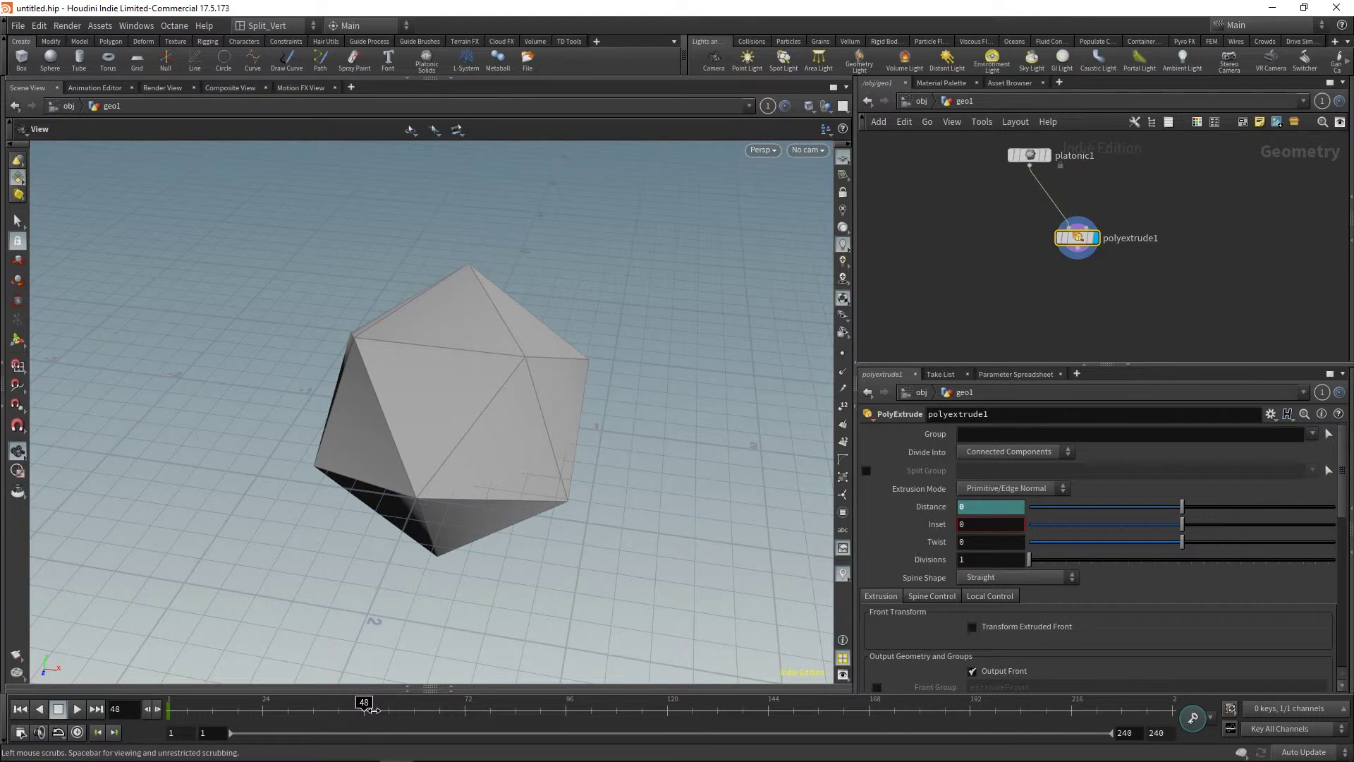
alt+click(939, 509)
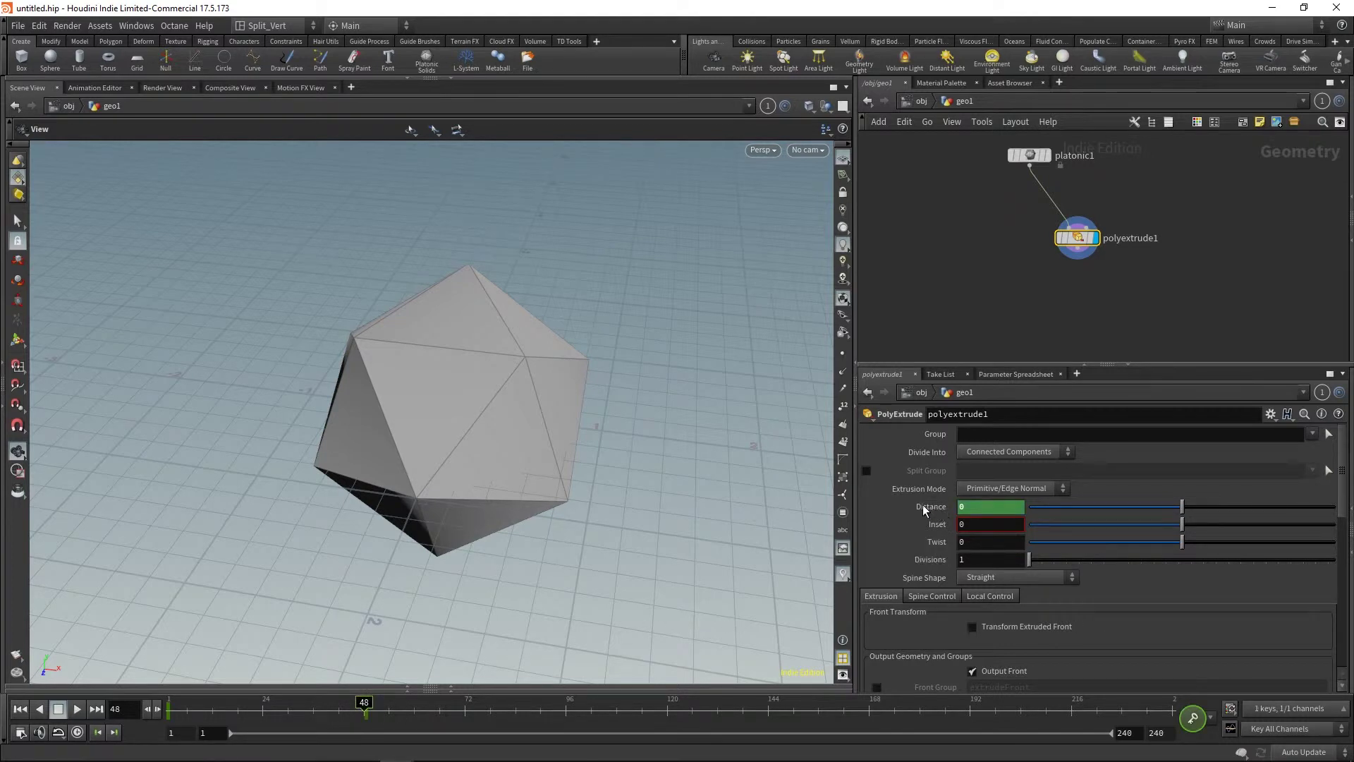
click(981, 506)
text(0.2)
key(Return)
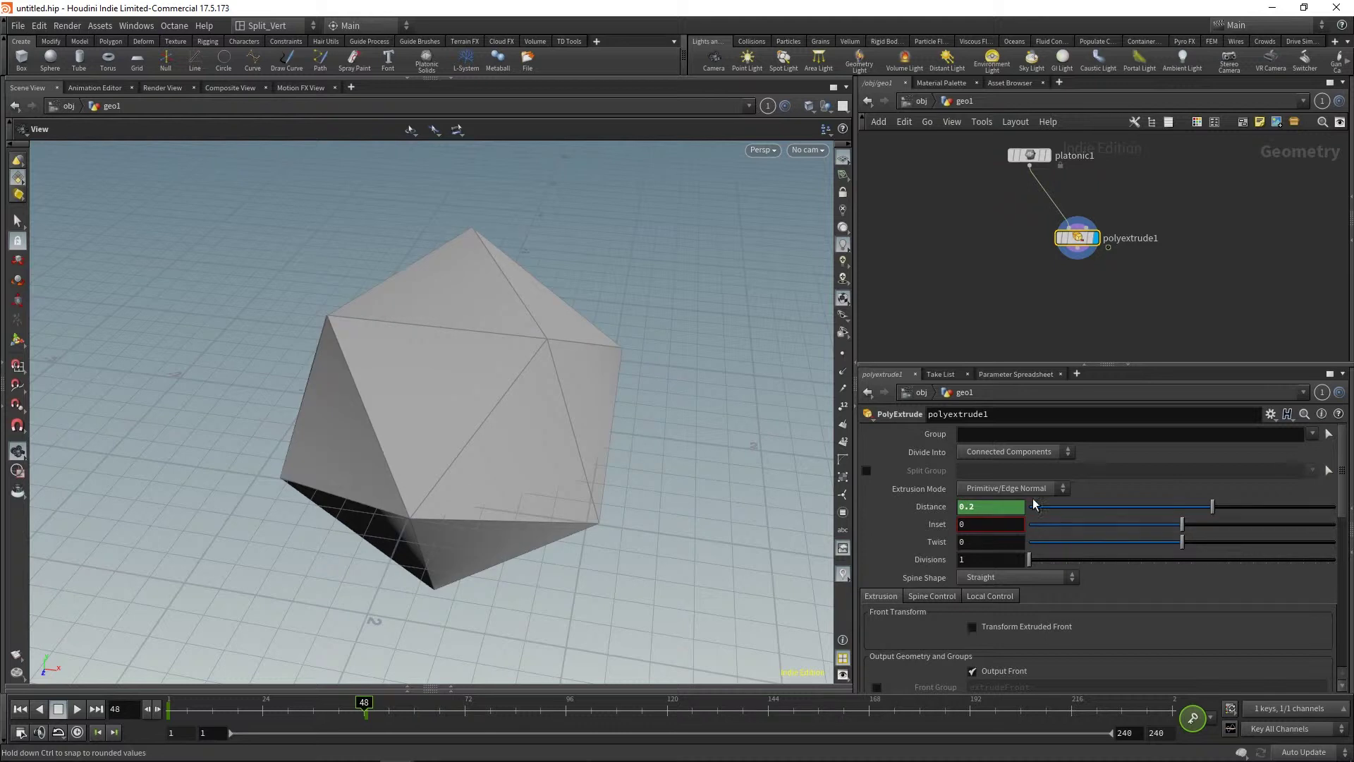
Divide the extrusion into Individual Elements and scrub back to frame 46.
click(1042, 455)
click(982, 470)
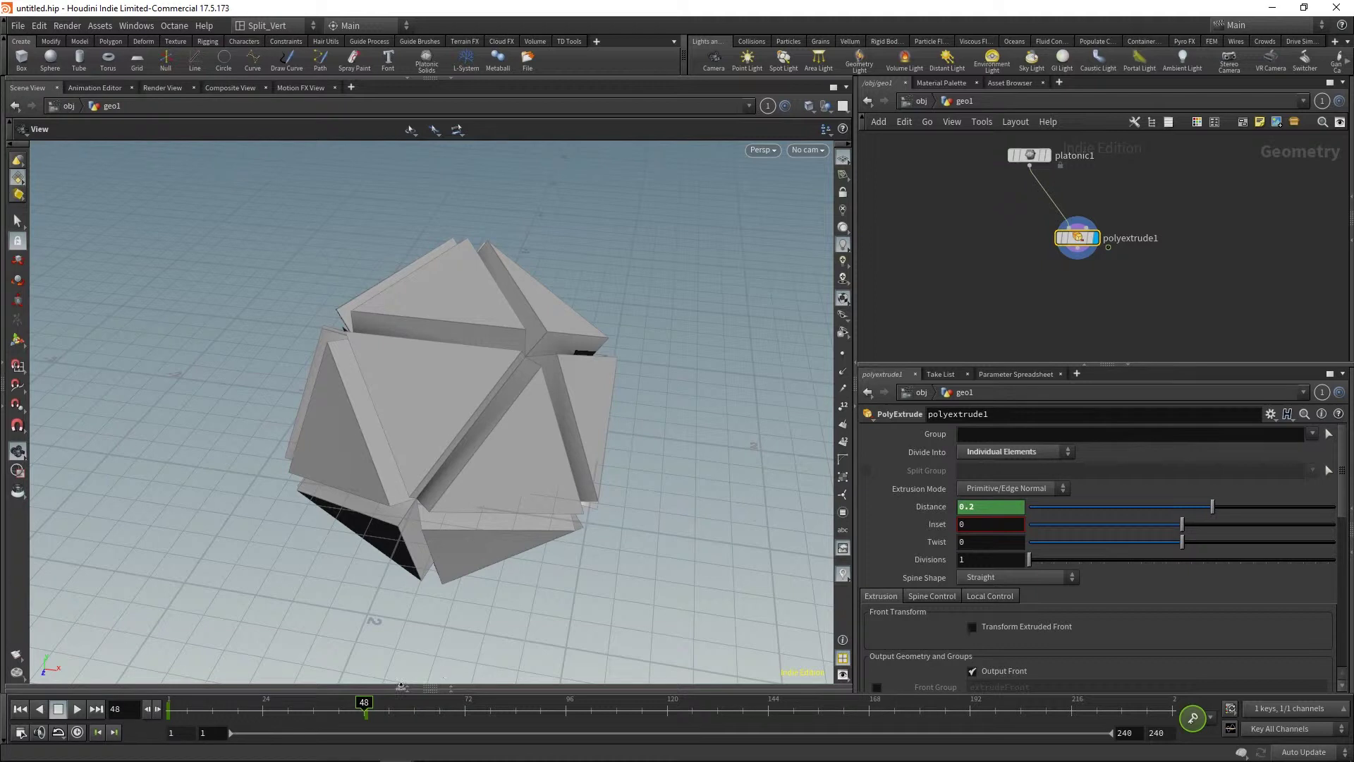
mouse_move(365, 705)
mouse_down()
mouse_move(171, 706)
mouse_move(280, 692)
mouse_move(277, 706)
mouse_move(351, 703)
mouse_move(173, 706)
mouse_move(356, 706)
mouse_up()
Try an Inset of about 0.164 on the extruded faces and reset it to default.
drag(1183, 526, 1207, 528)
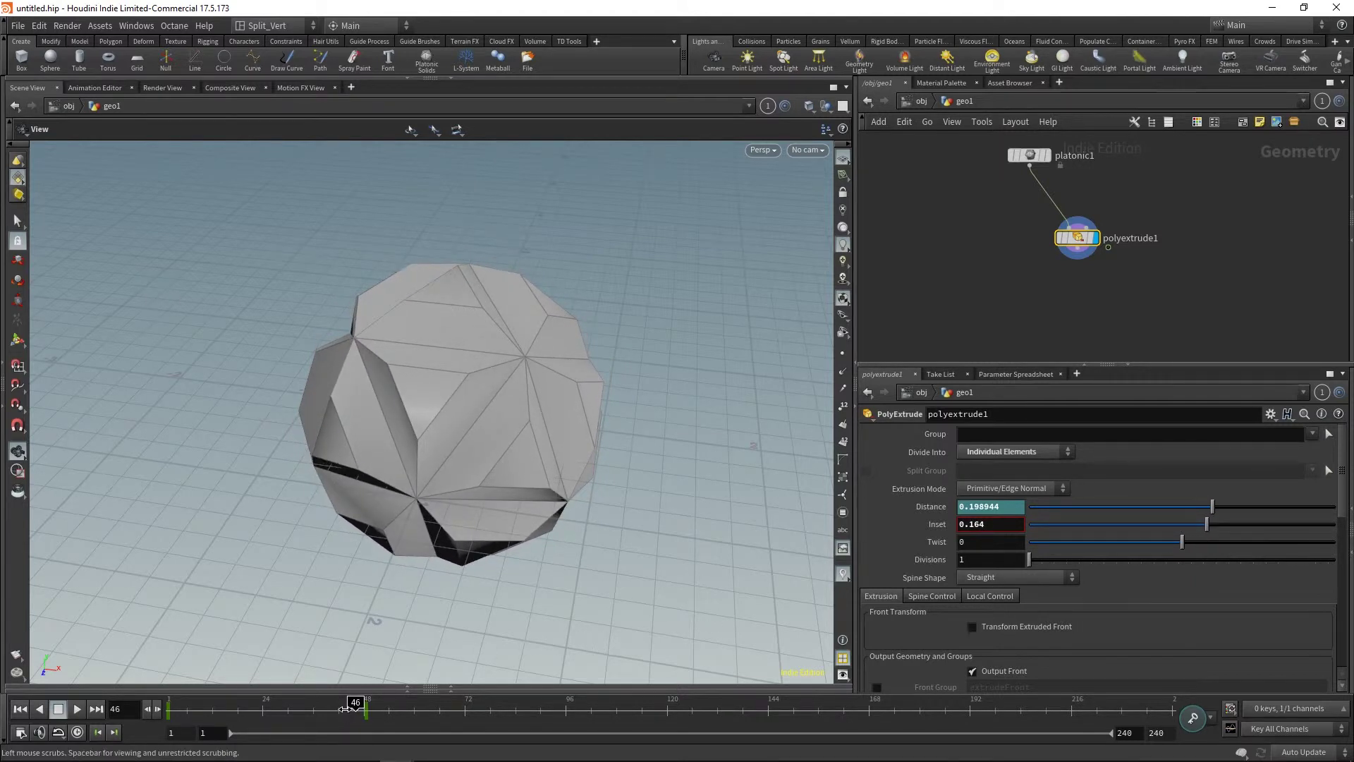
ctrl+middle_click(892, 529)
In the spine controls, lower the Thickness Ramp's end point, number 2, to a value of 0.5.
click(928, 597)
drag(1342, 486, 1350, 595)
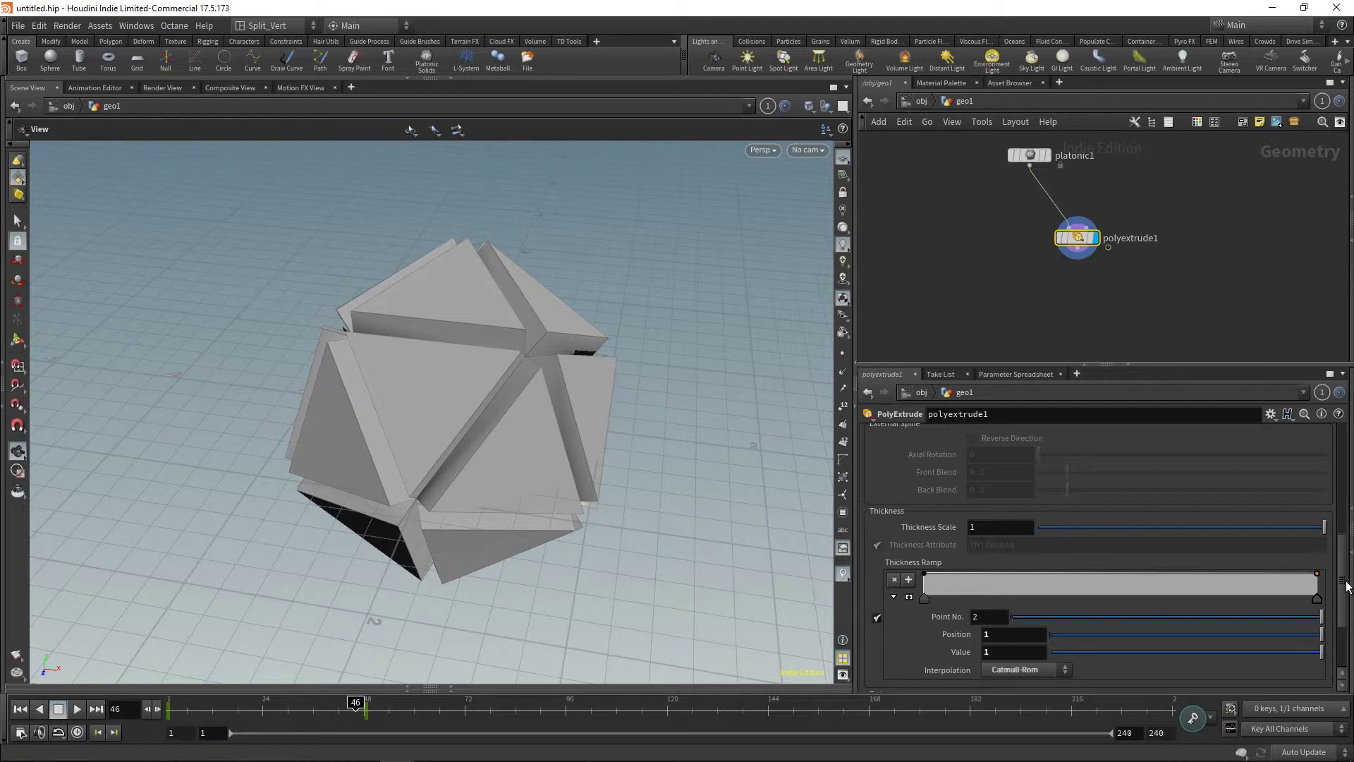
drag(1347, 584, 1349, 597)
drag(1317, 548, 1318, 558)
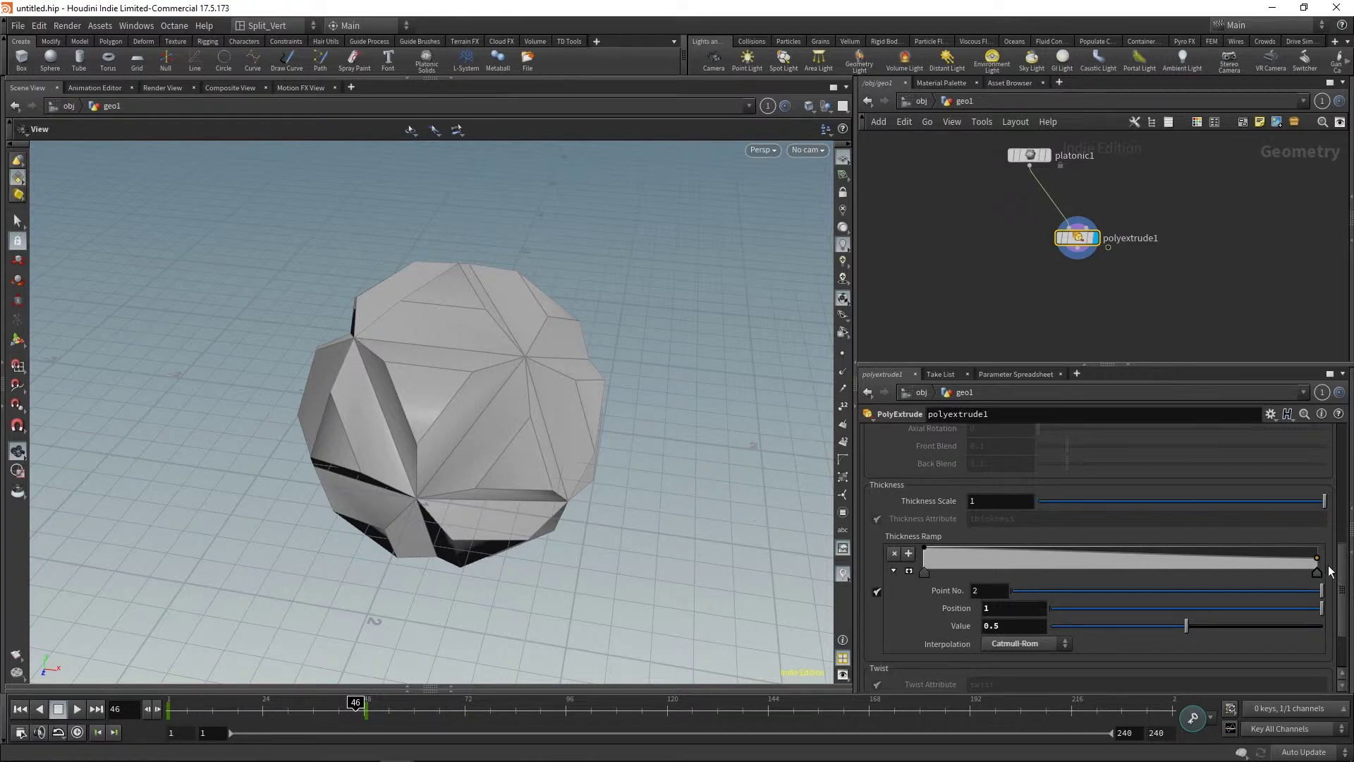
Compare the Inset parameter with the Thickness Ramp, and raise the ramp's end point back to 1.
scroll(1128, 551, up, 10)
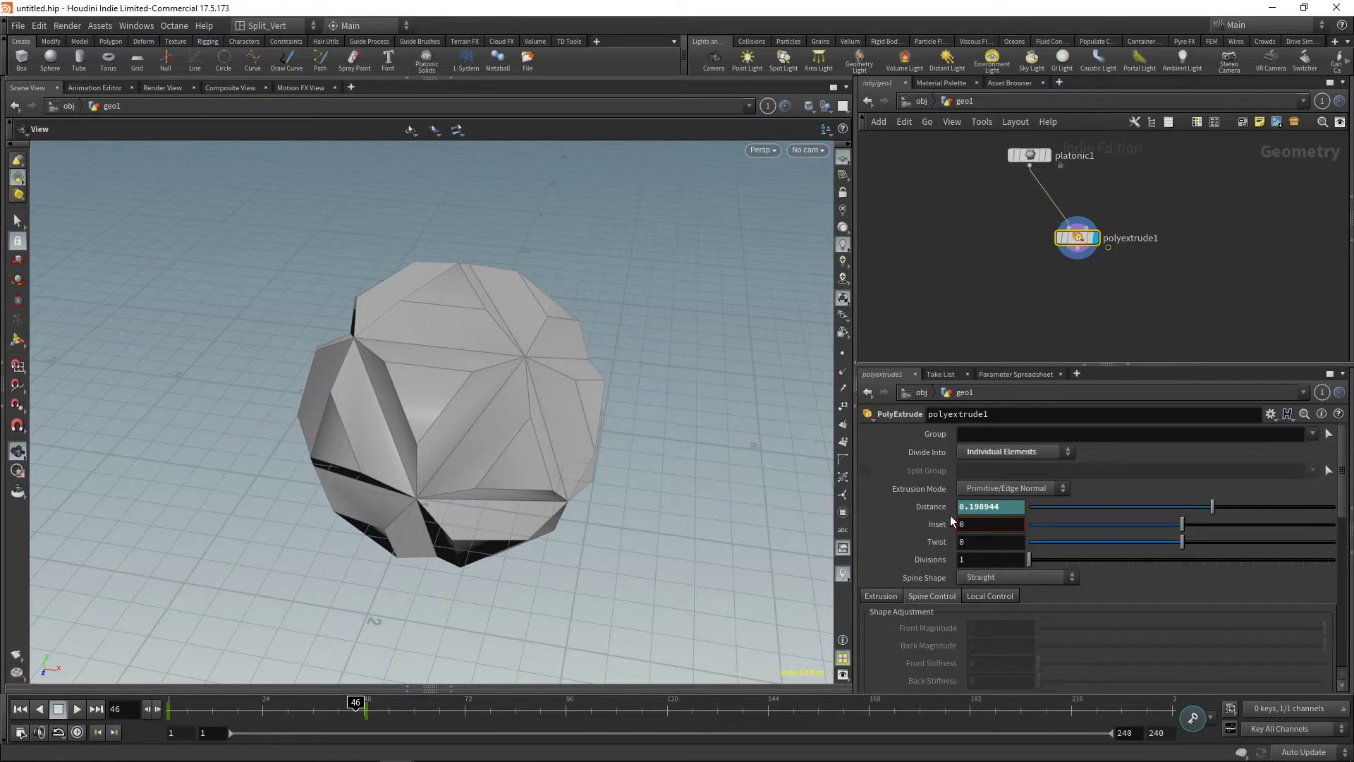
scroll(1249, 584, down, 10)
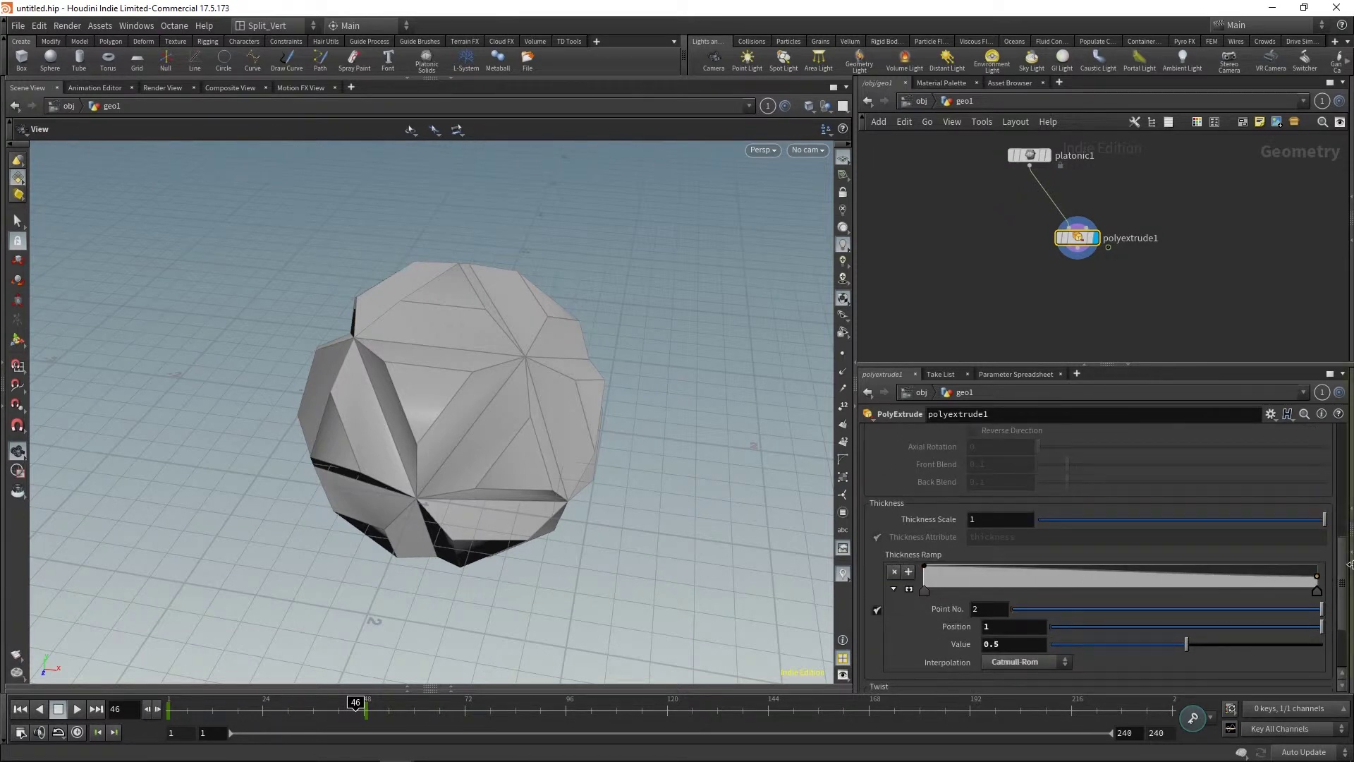
scroll(1344, 582, down, 1)
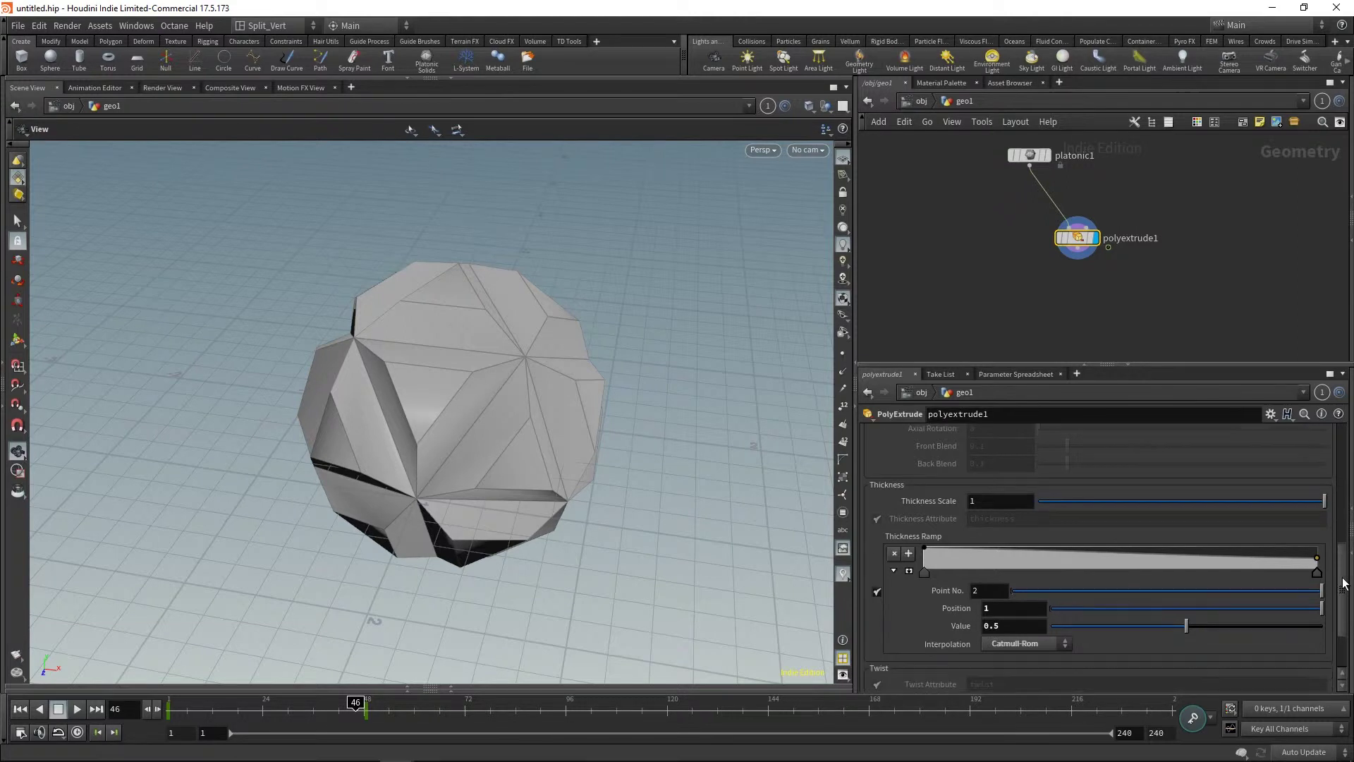
scroll(1345, 583, down, 1)
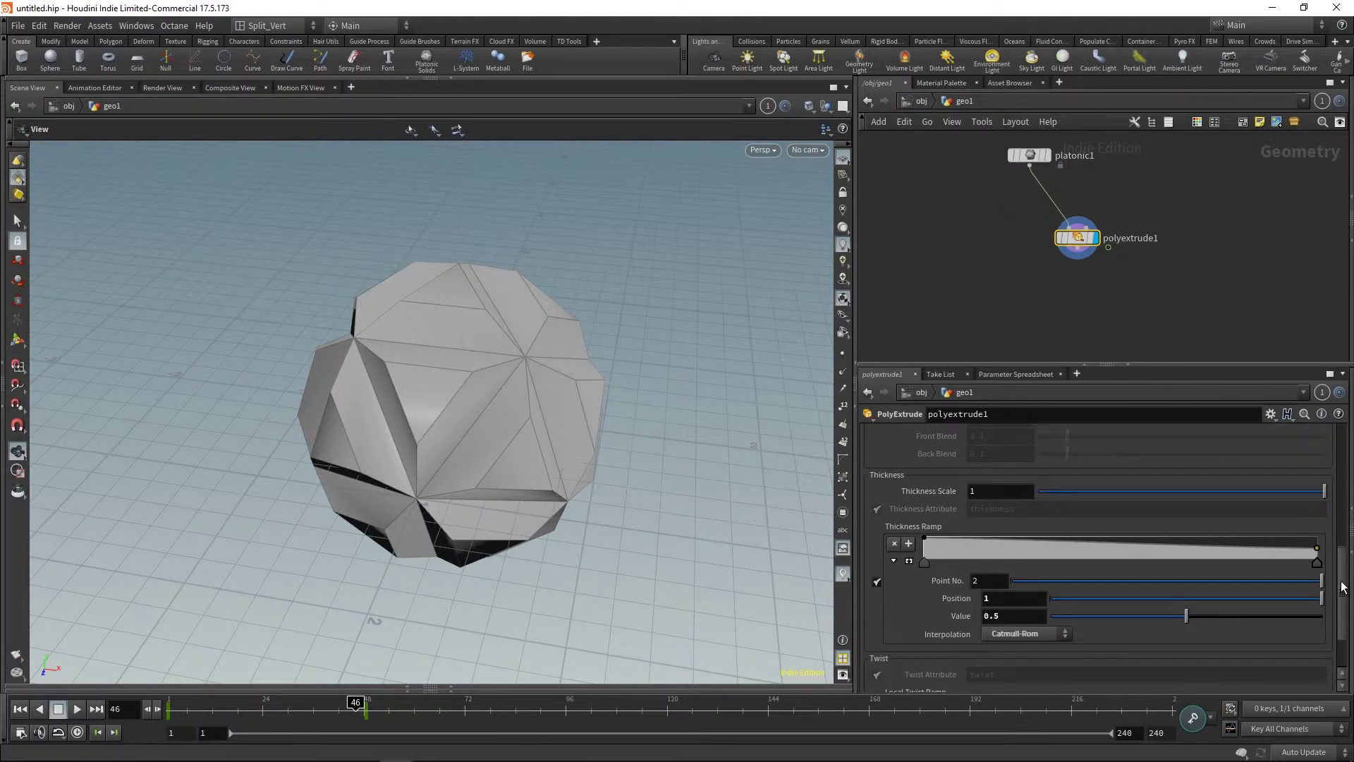
drag(1317, 548, 1318, 536)
Keyframe the Thickness Ramp's point 2 value at 0.5 on frame 48 and 1 on frame 1, and scrub through the animation.
click(113, 732)
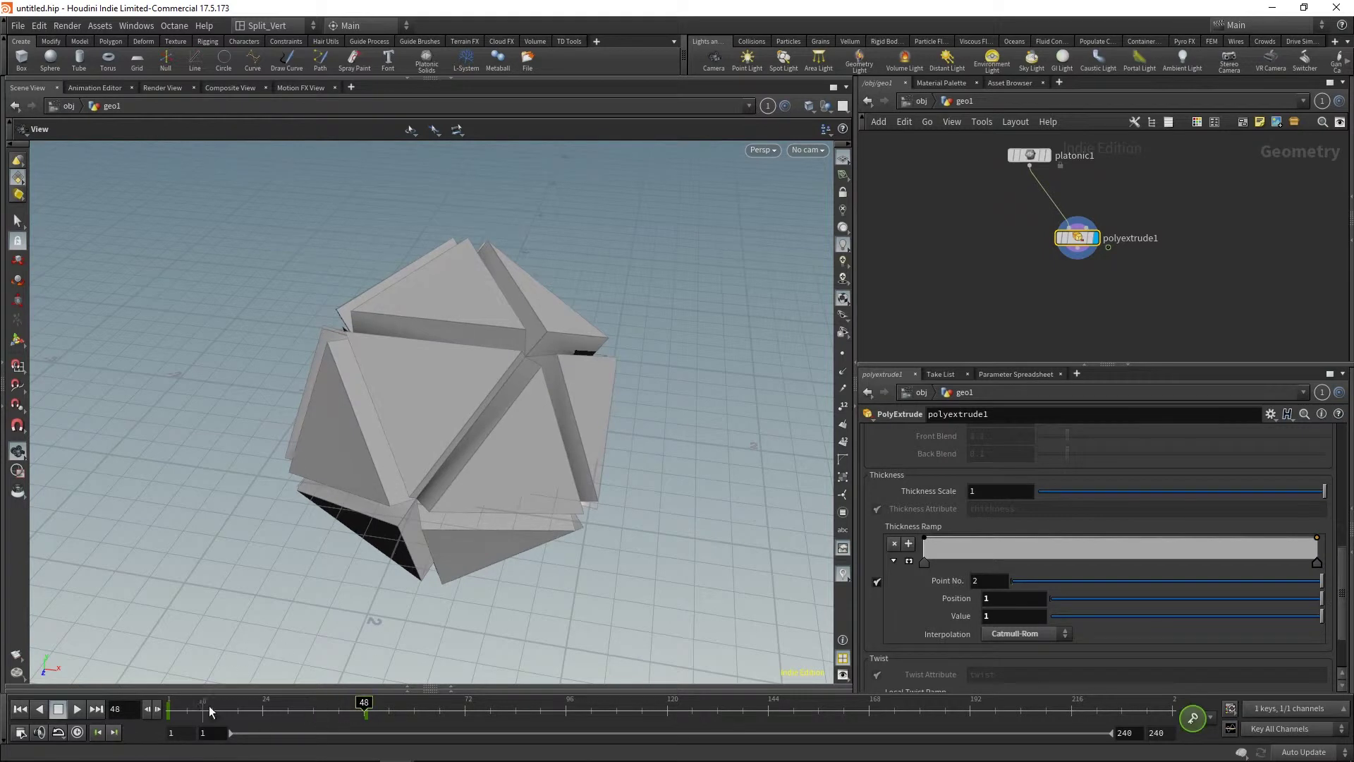
alt+click(959, 617)
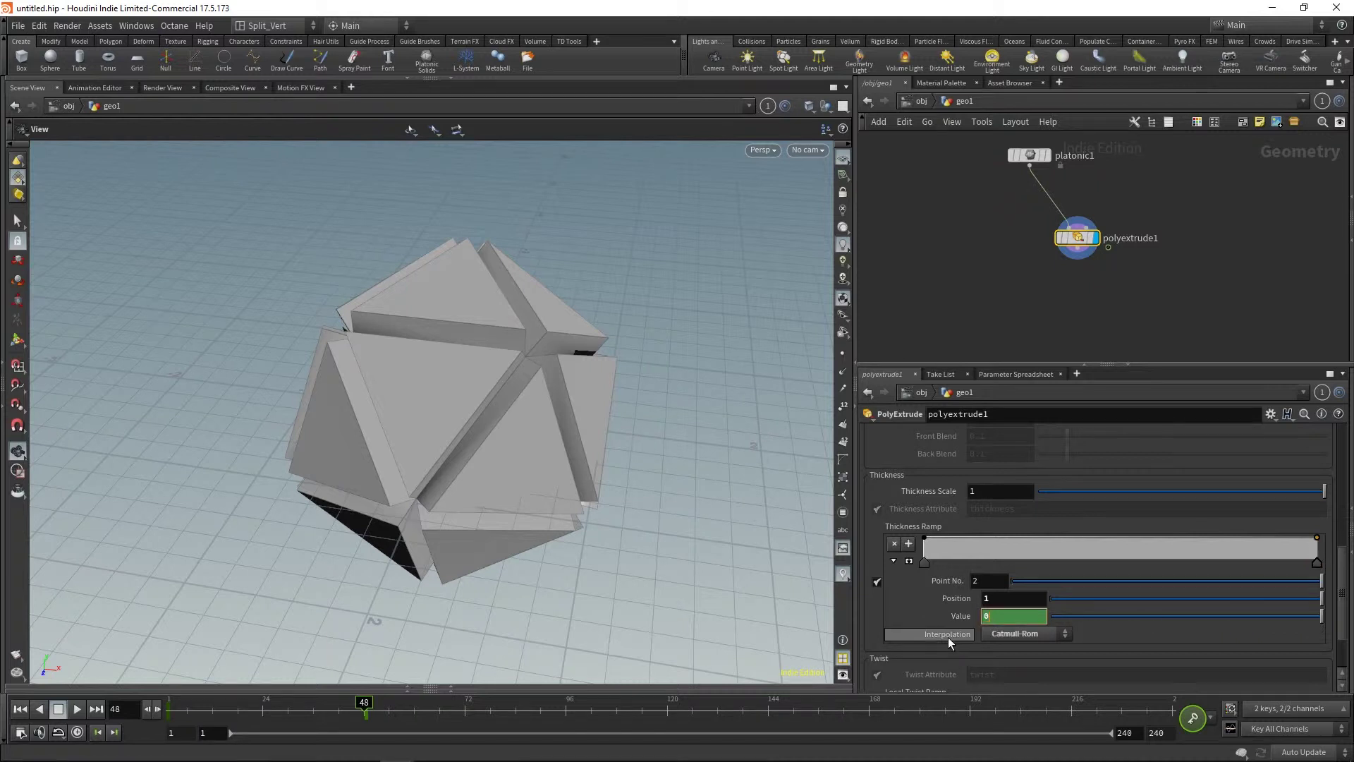
key(ctrl+z)
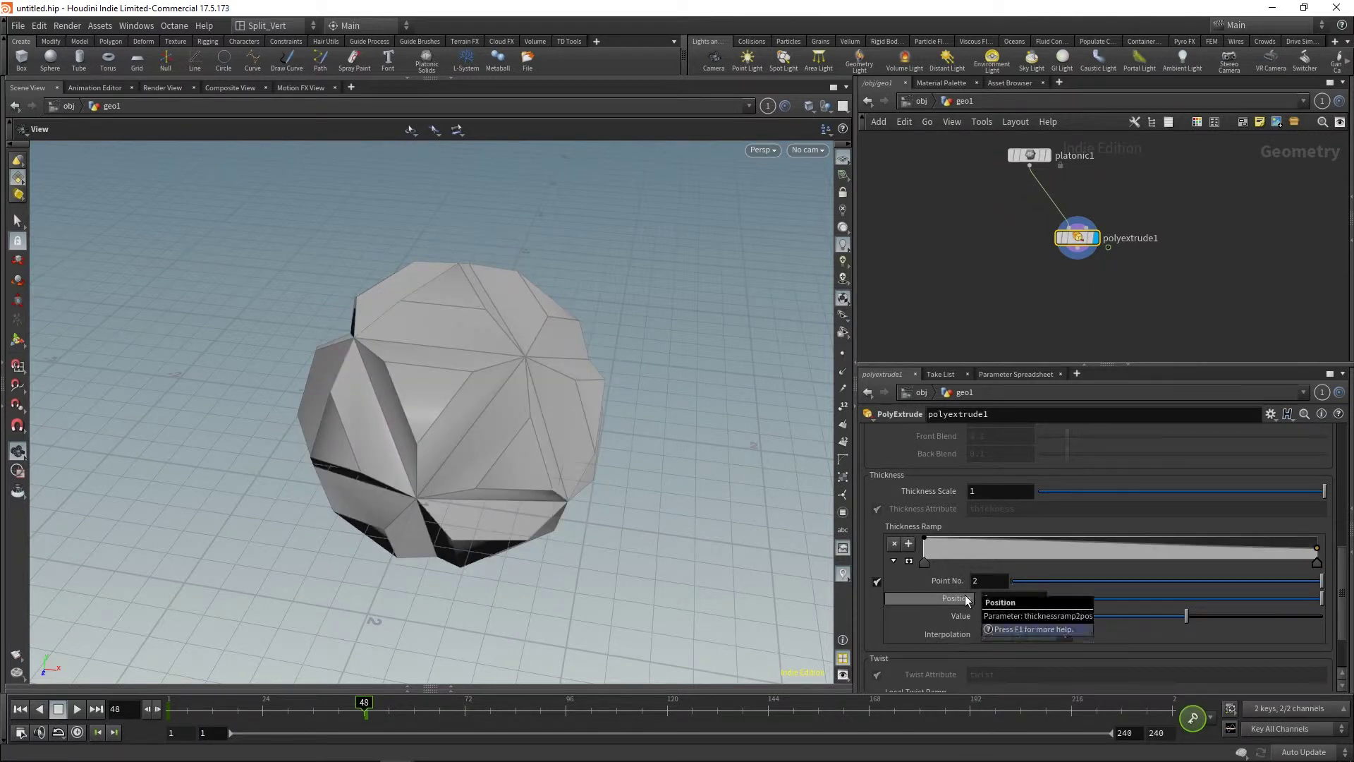
drag(364, 706, 171, 705)
text(1)
key(Return)
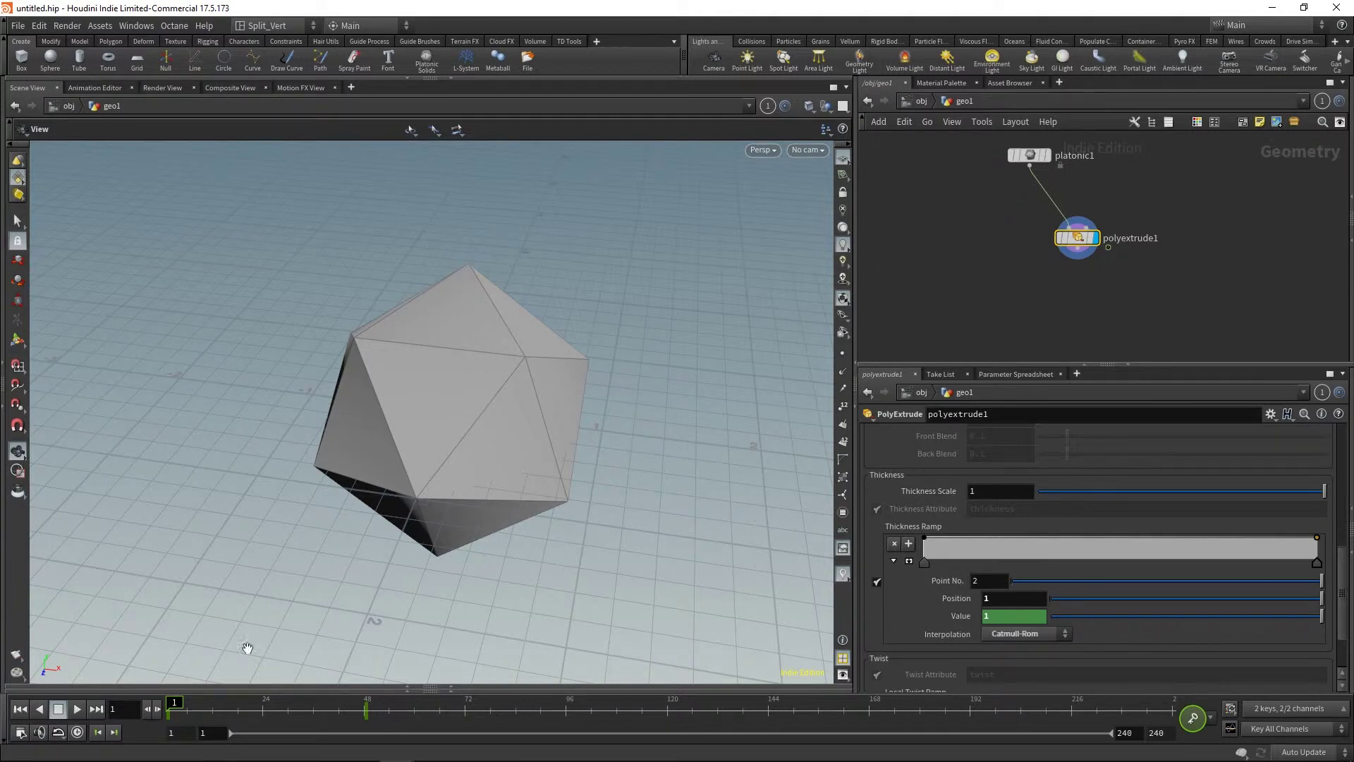
drag(177, 709, 376, 705)
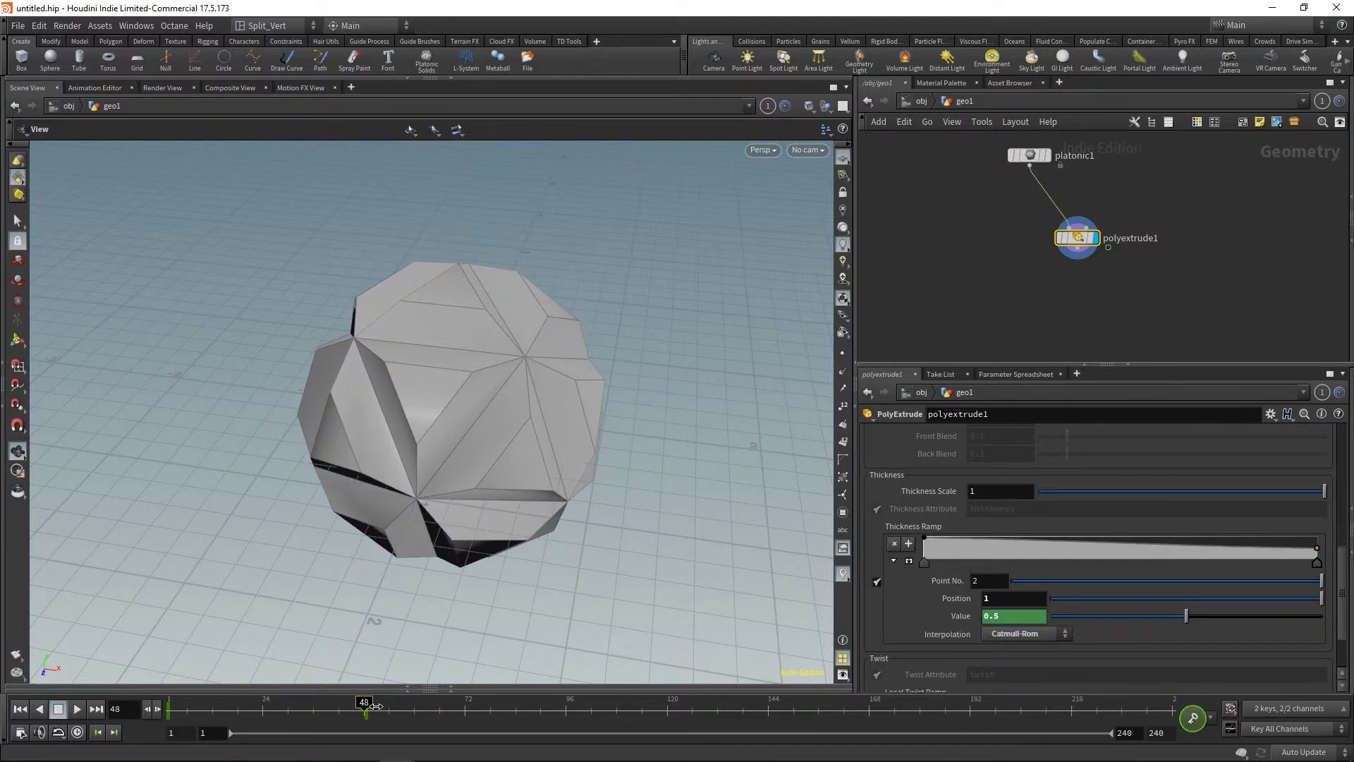
Duplicate the PolyExtrude node, connect the copy to the first extrusion's output, and place it below.
alt+drag(1077, 237, 1157, 328)
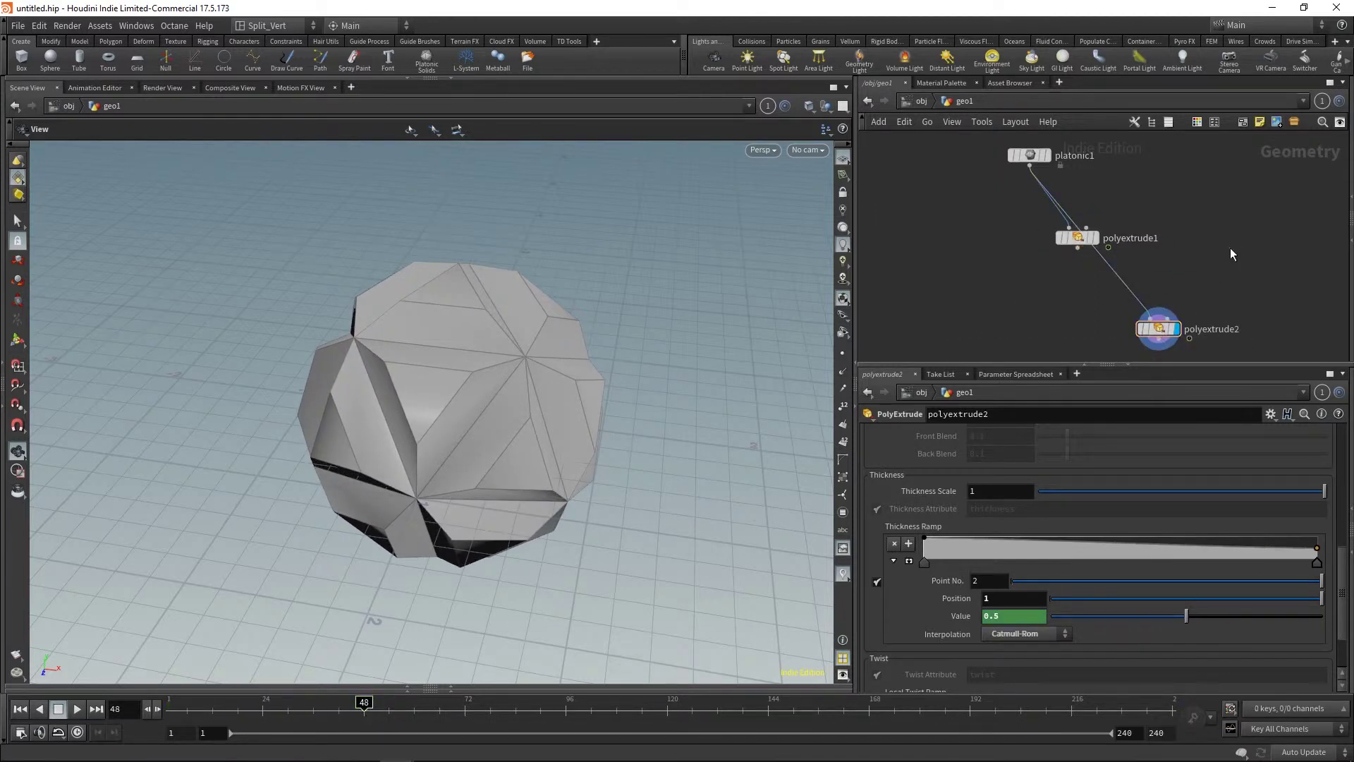
drag(1123, 280, 1078, 249)
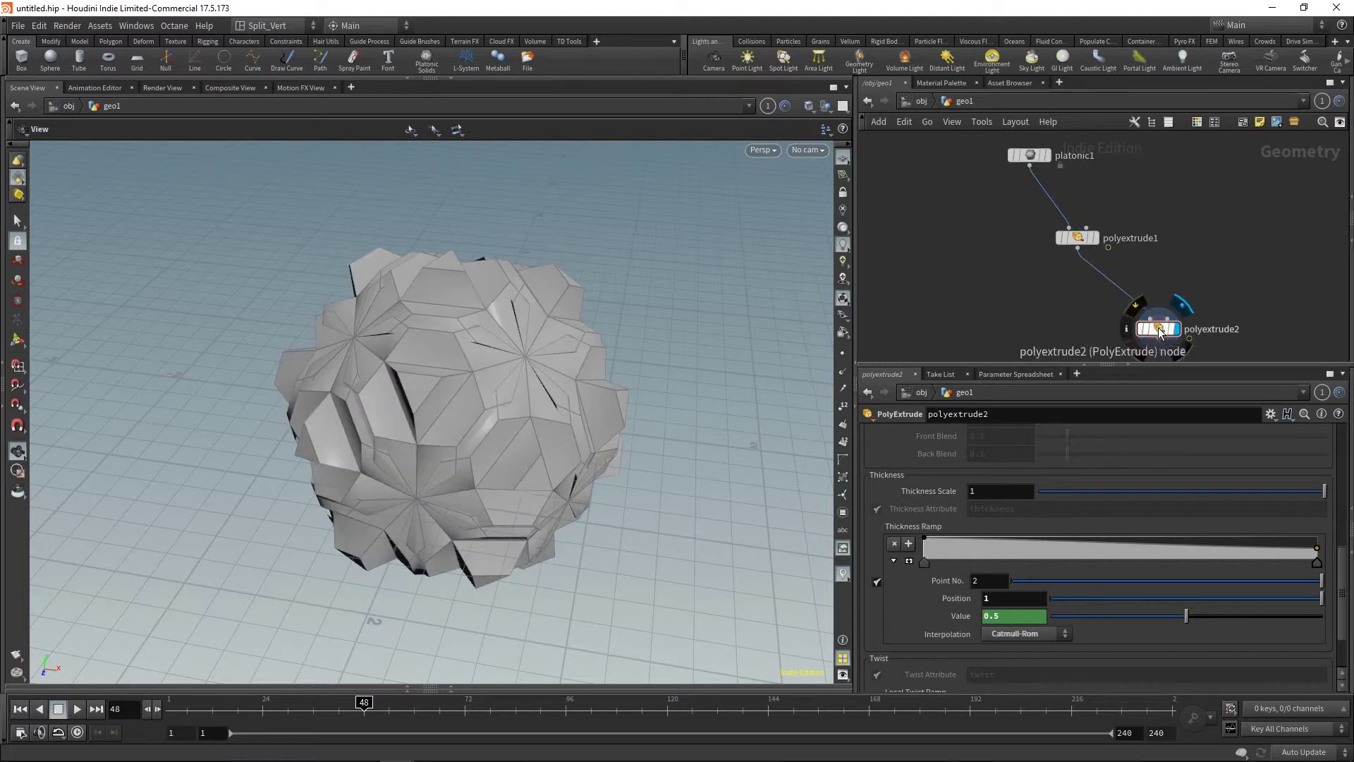
drag(1157, 328, 1113, 304)
In the Animation Editor, shift both thickness value keys of the second PolyExtrude to frames 24 and 71.
shift+click(961, 617)
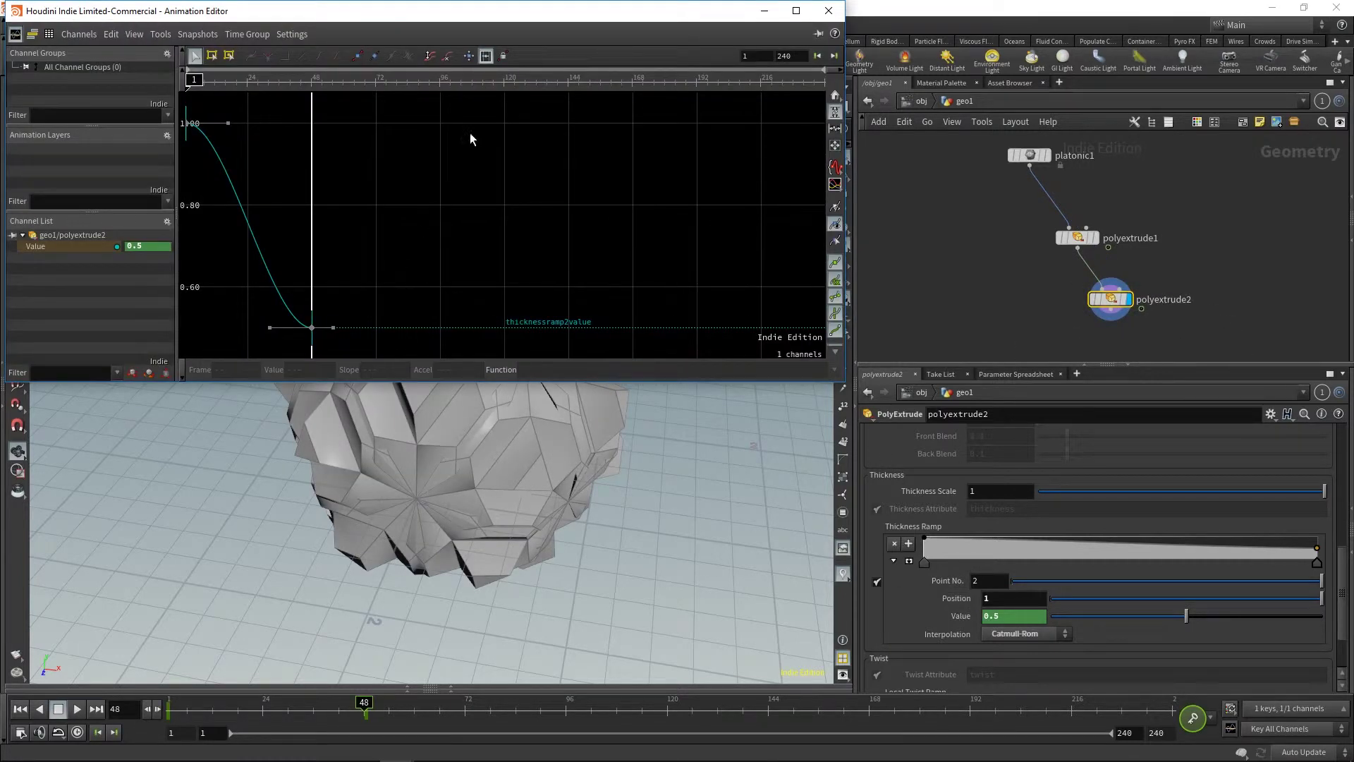
drag(406, 93, 278, 91)
drag(357, 103, 179, 347)
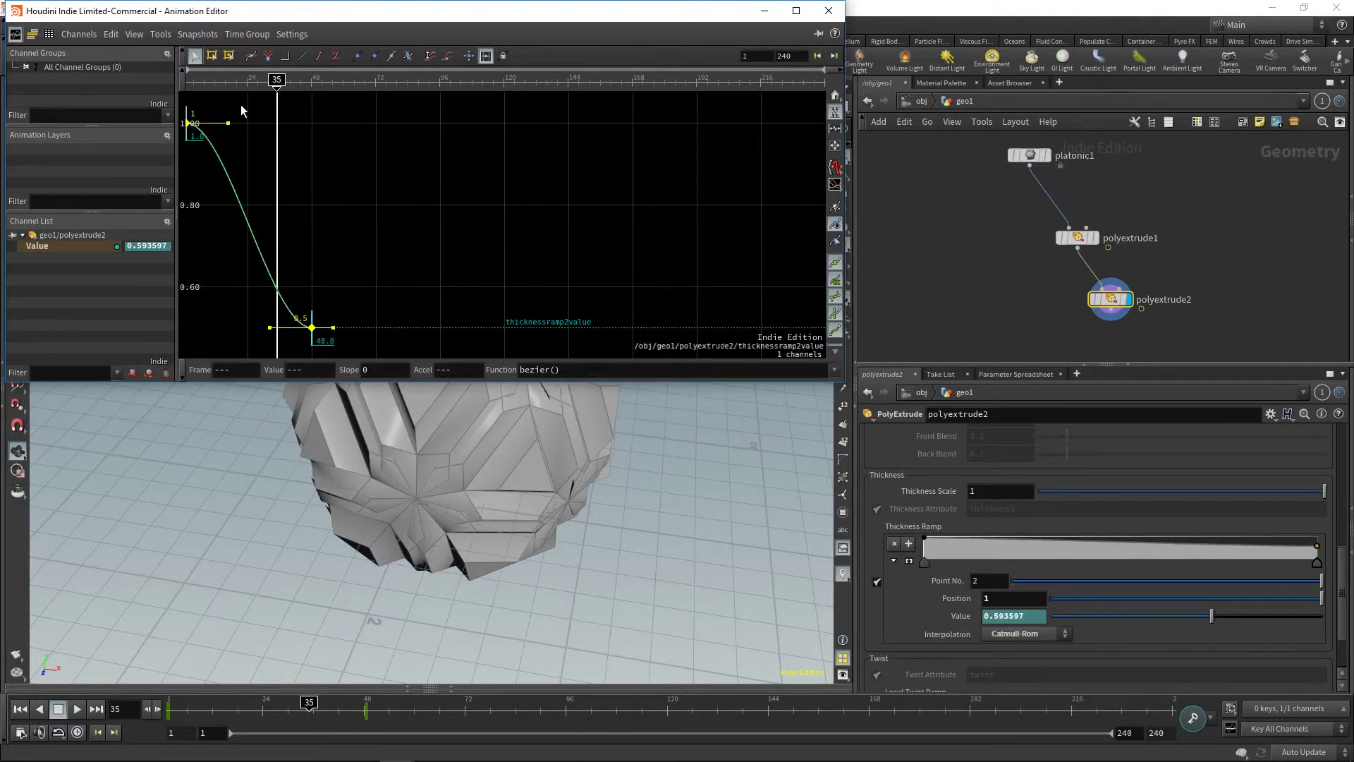
drag(189, 113, 249, 122)
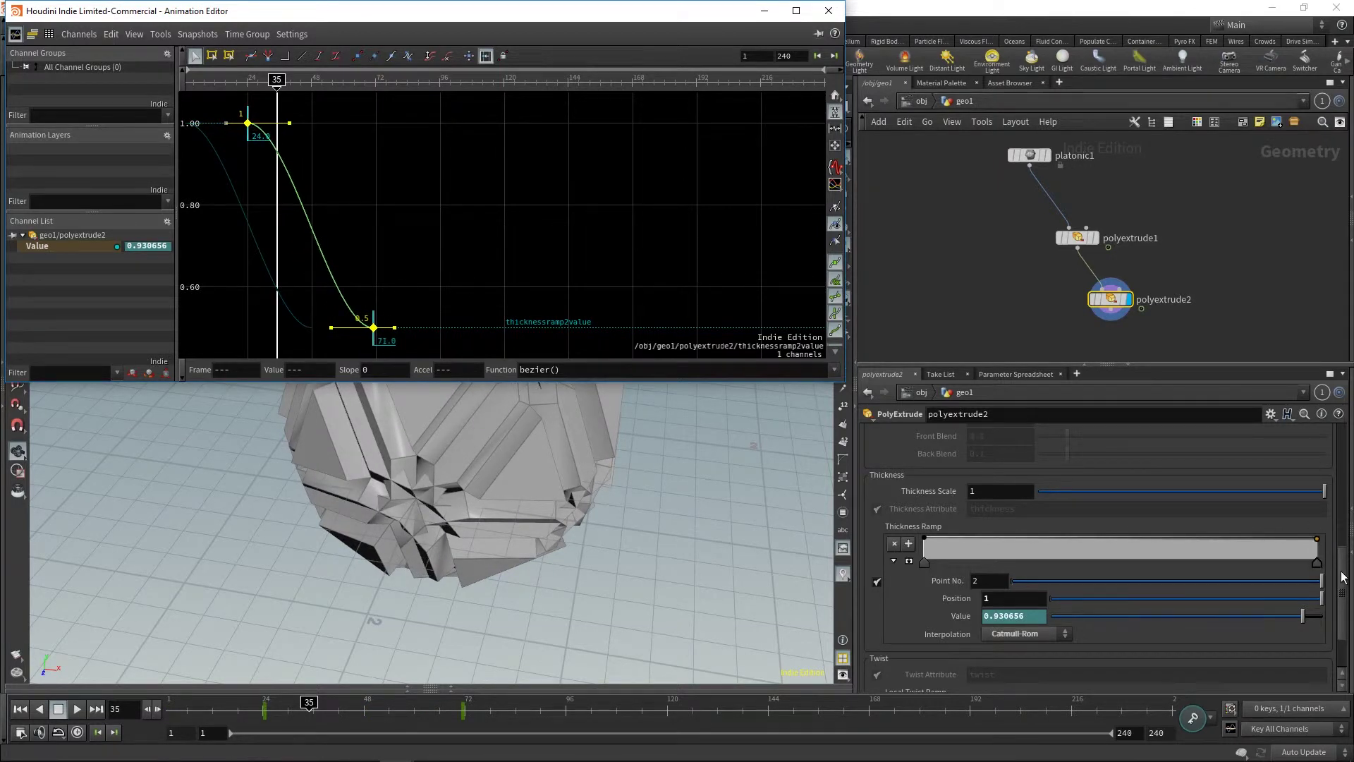
Shift the second PolyExtrude's Distance keys to frames 24 and 71, close the Animation Editor, and scrub to frame 60.
scroll(1342, 576, up, 10)
click(933, 508)
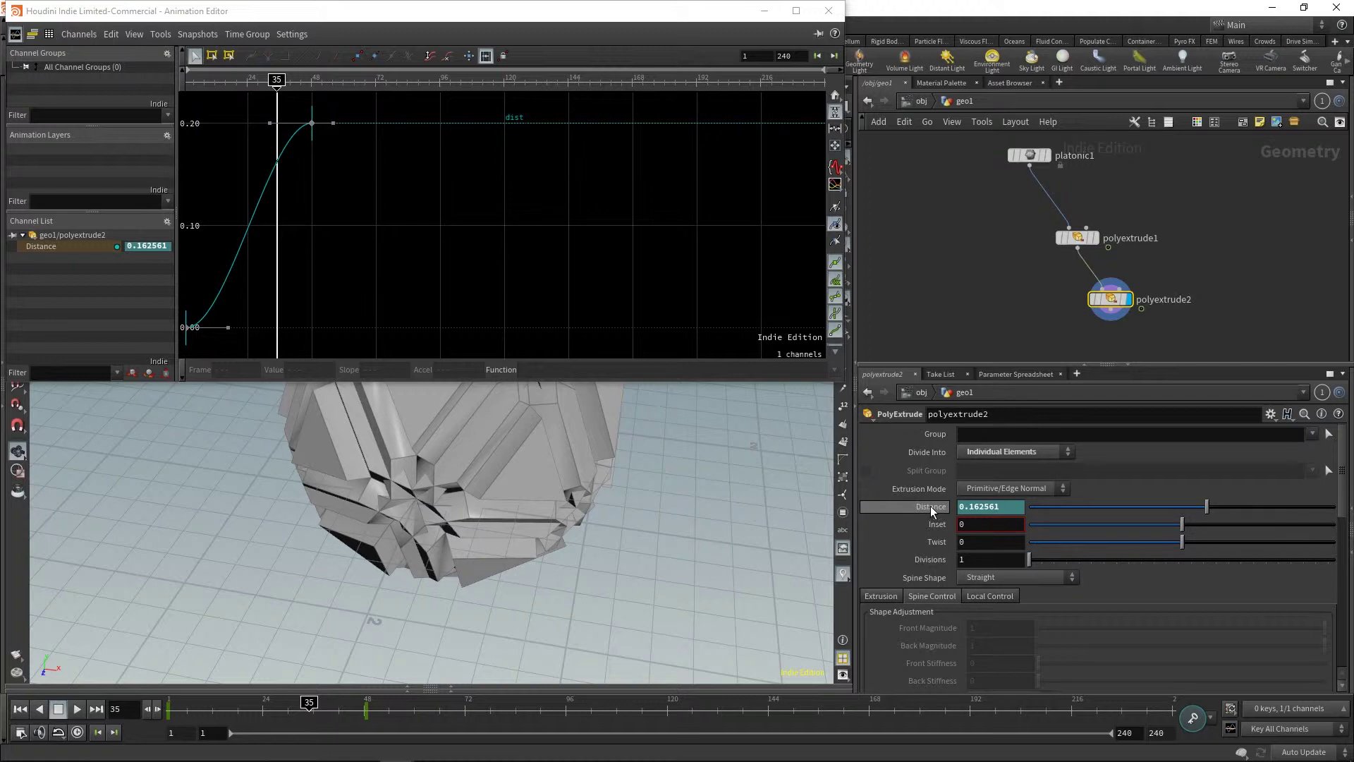
drag(353, 113, 247, 316)
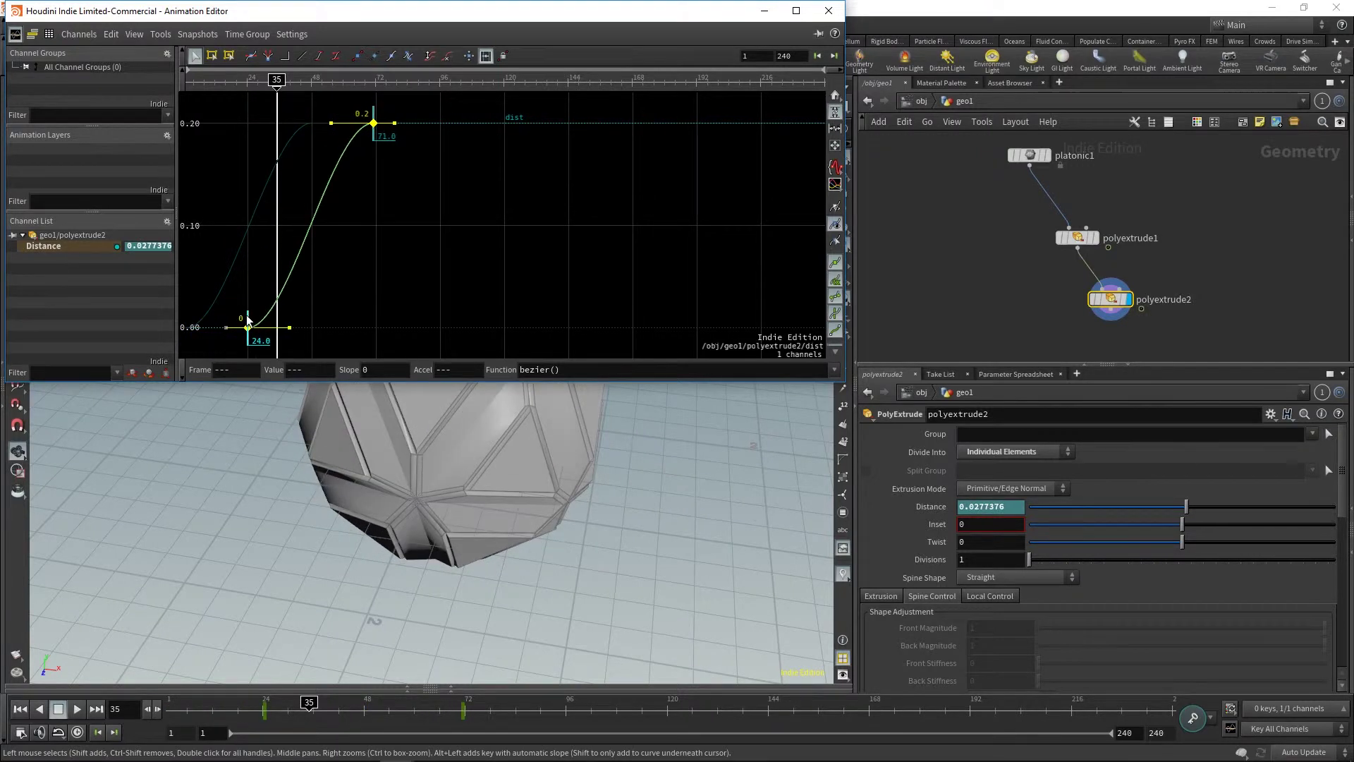
click(830, 10)
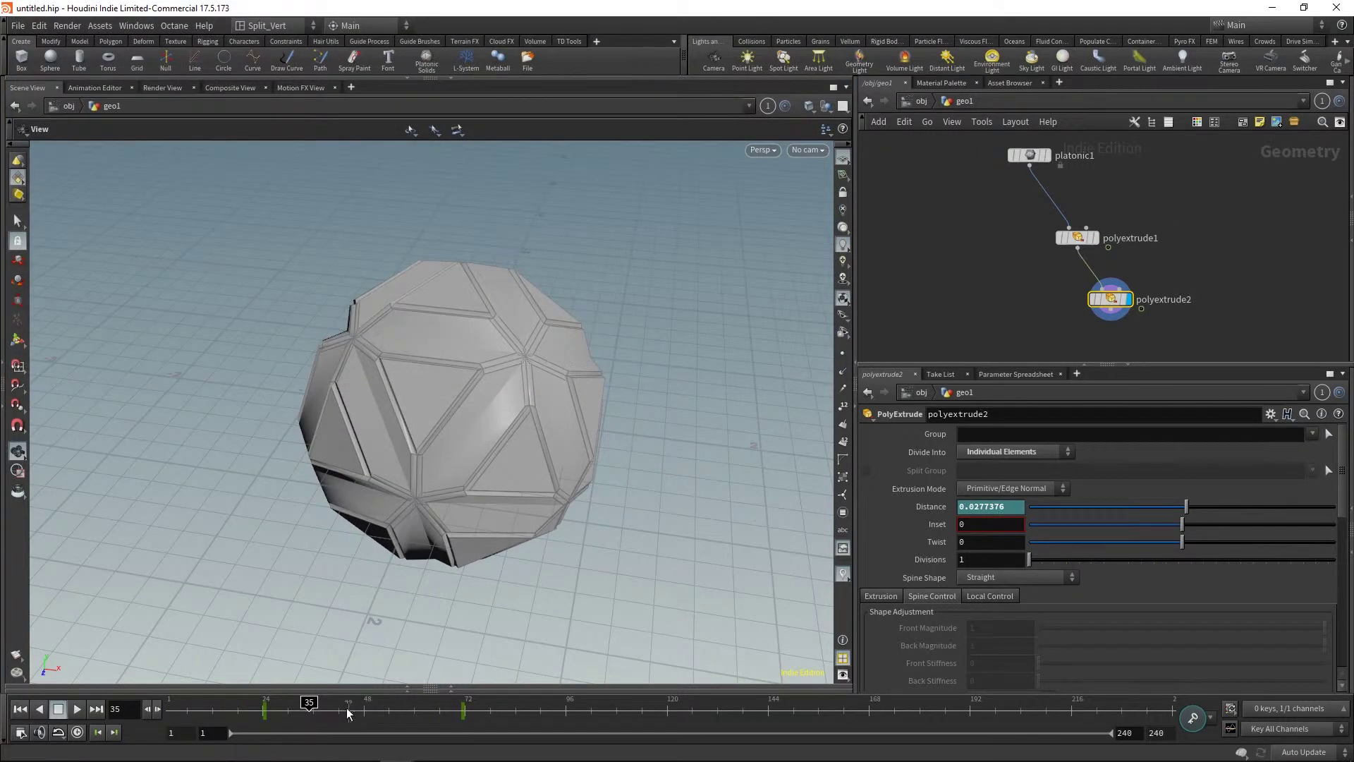
drag(308, 703, 424, 708)
Add a Normal node after the second PolyExtrude, display it, set its Cusp Angle to 5, and scrub the animation from frame 1.
key(Tab)
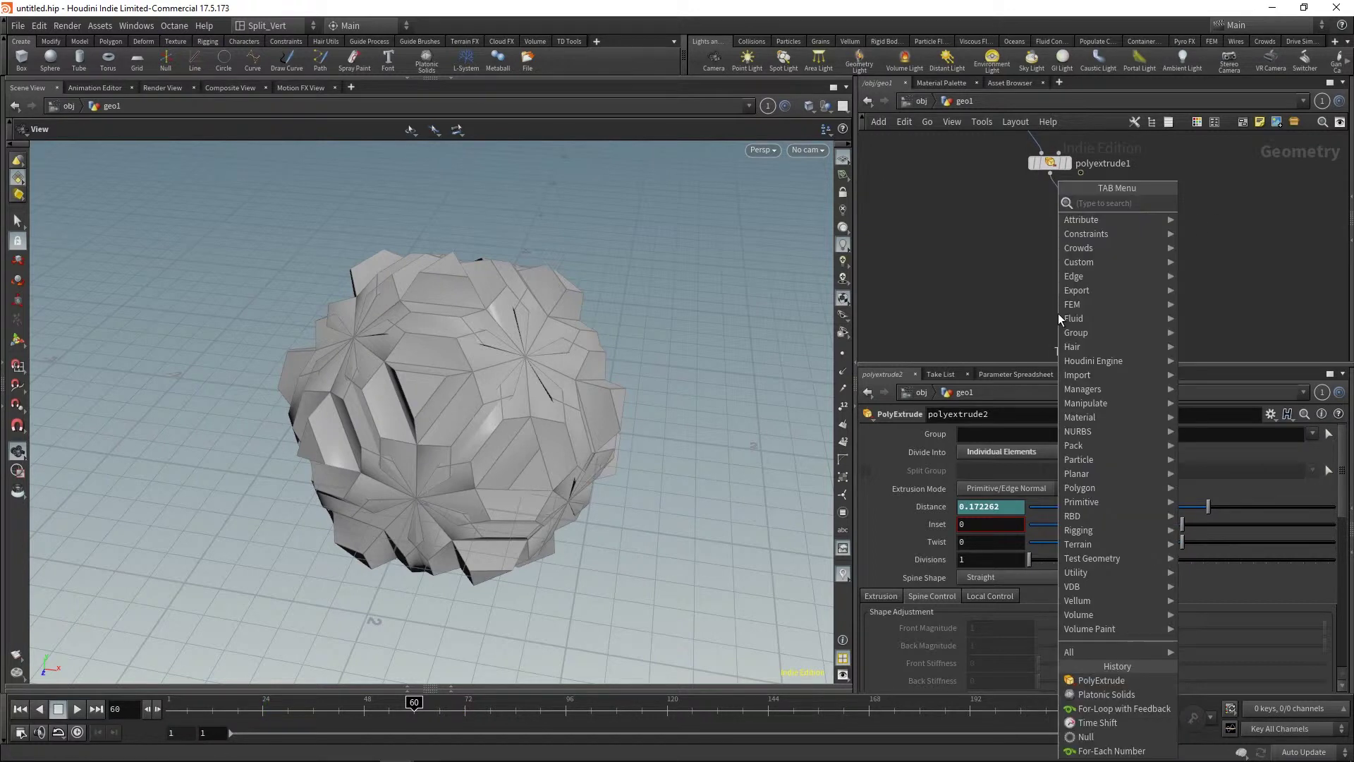
text(polyex)
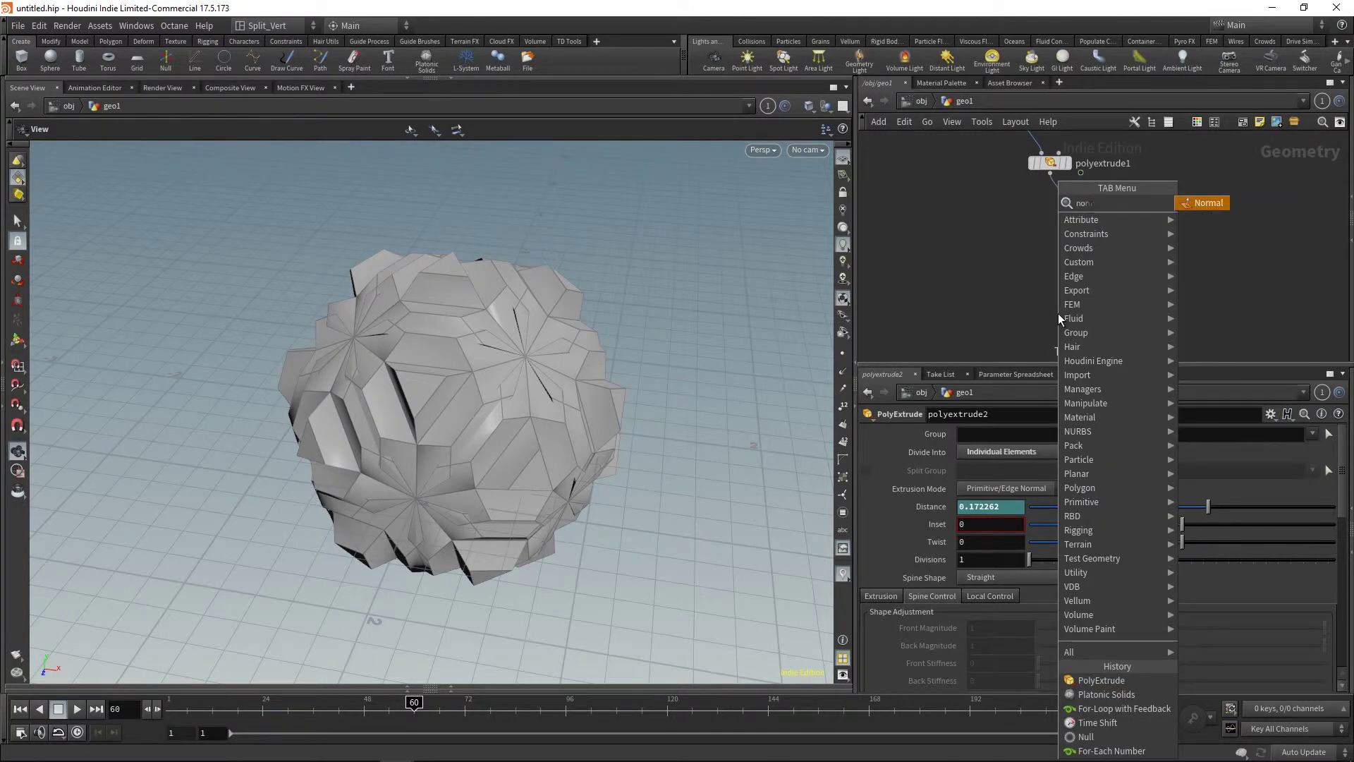
key(Return)
click(1058, 314)
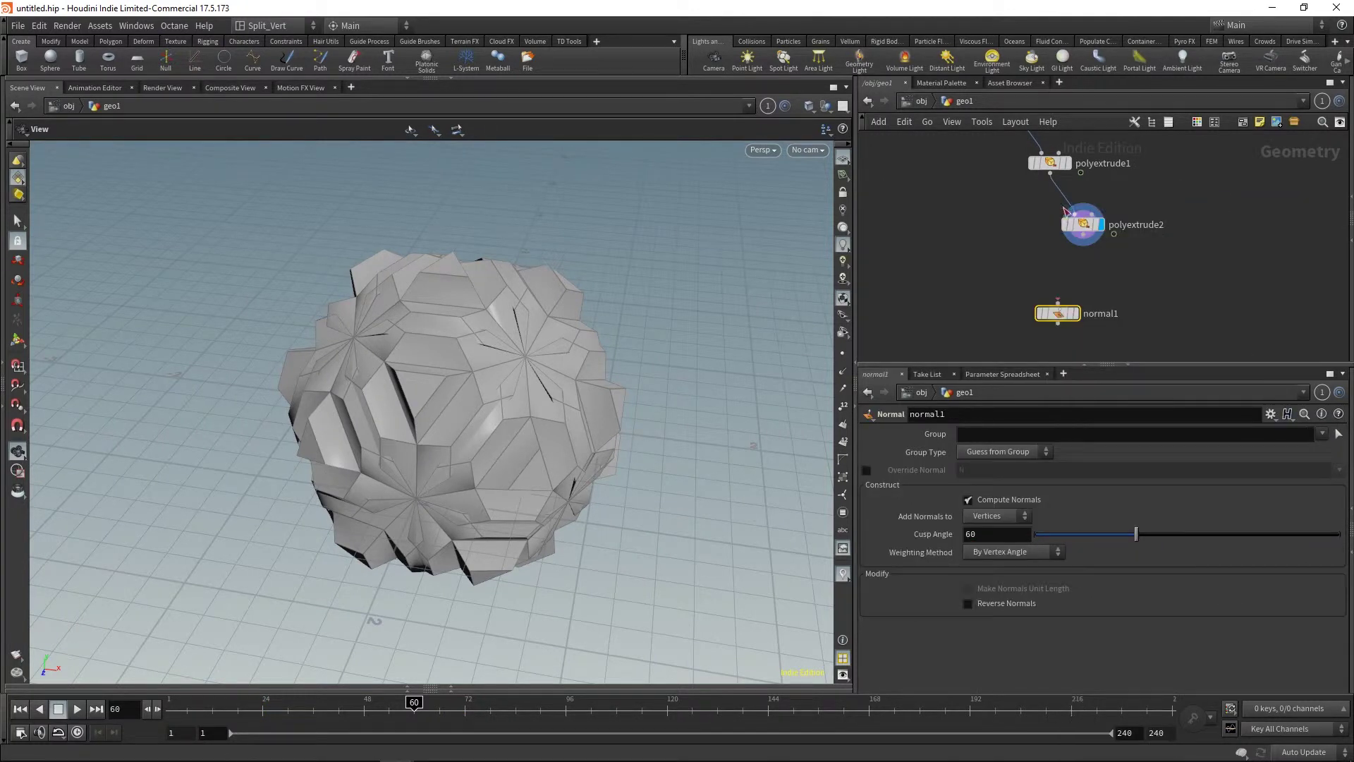
click(1082, 244)
click(1073, 297)
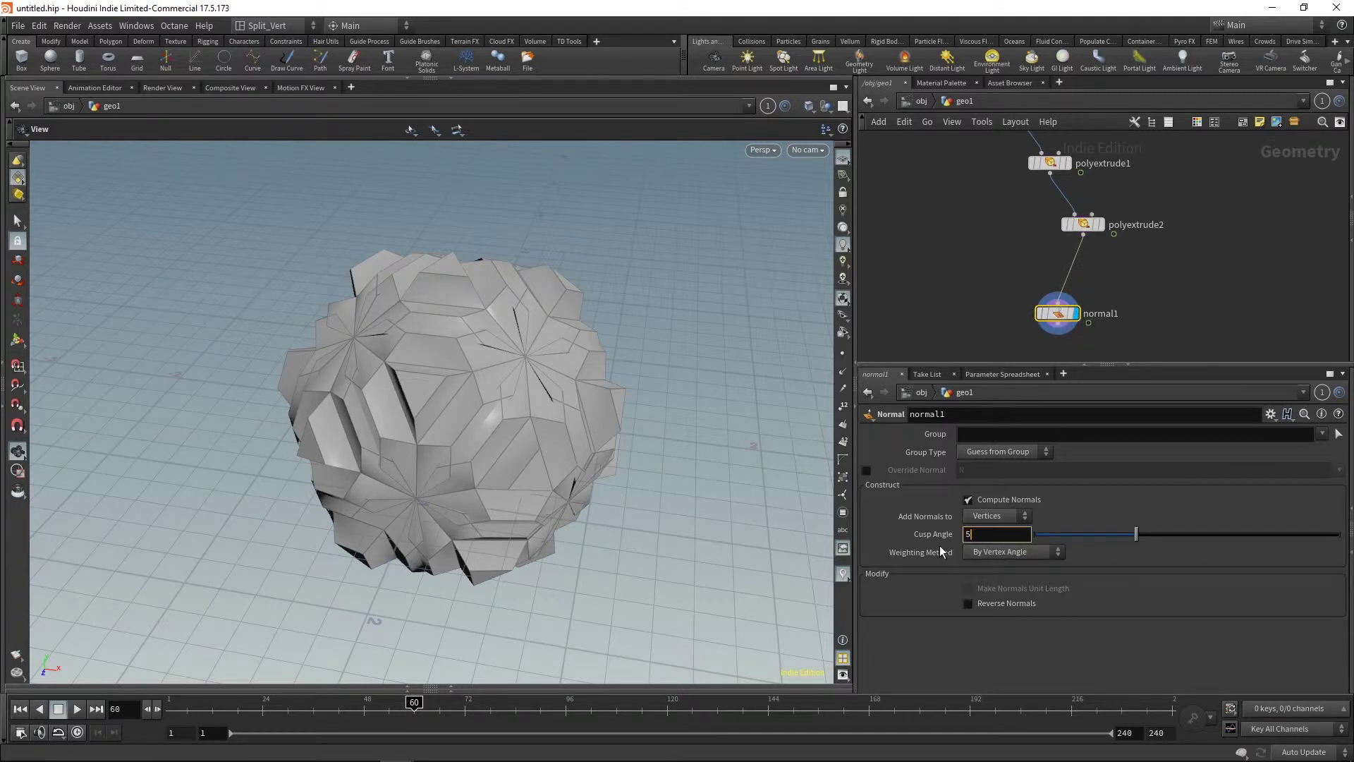
key(Return)
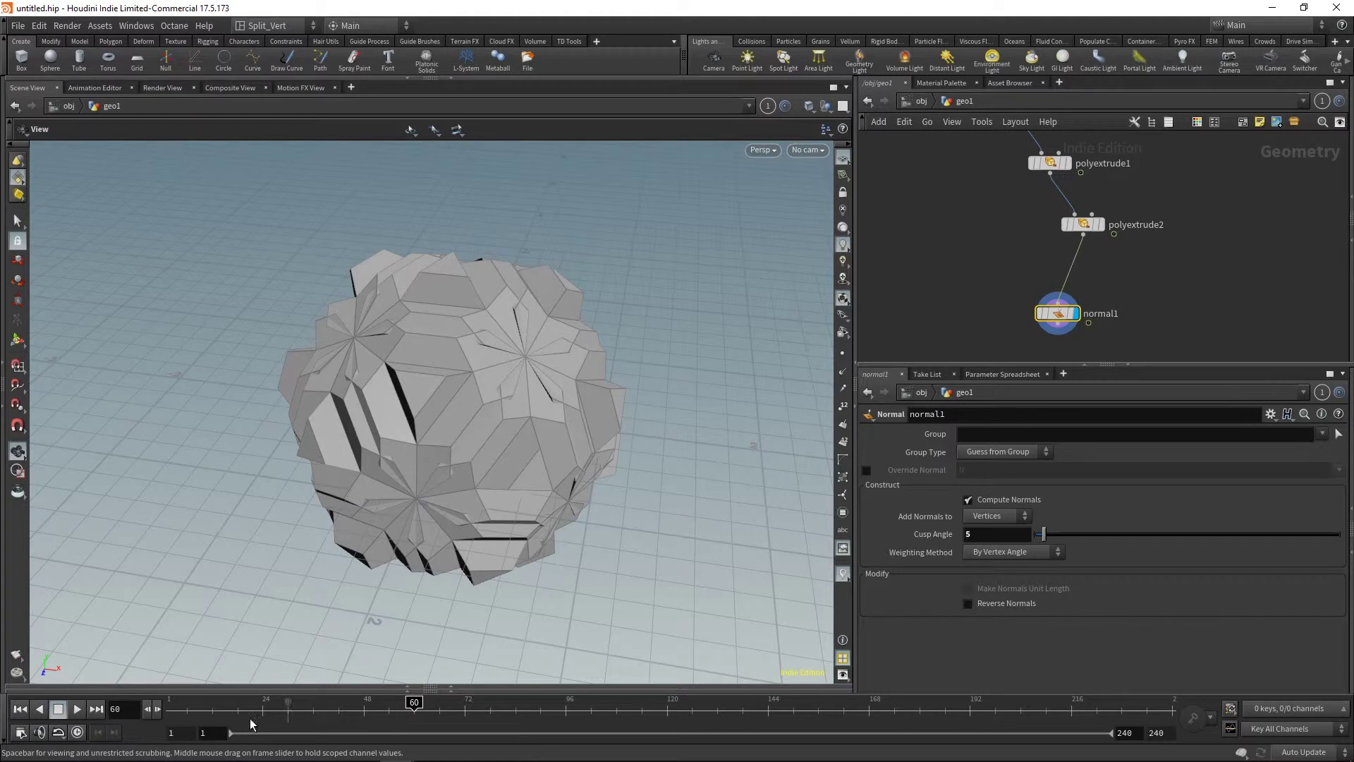
click(20, 709)
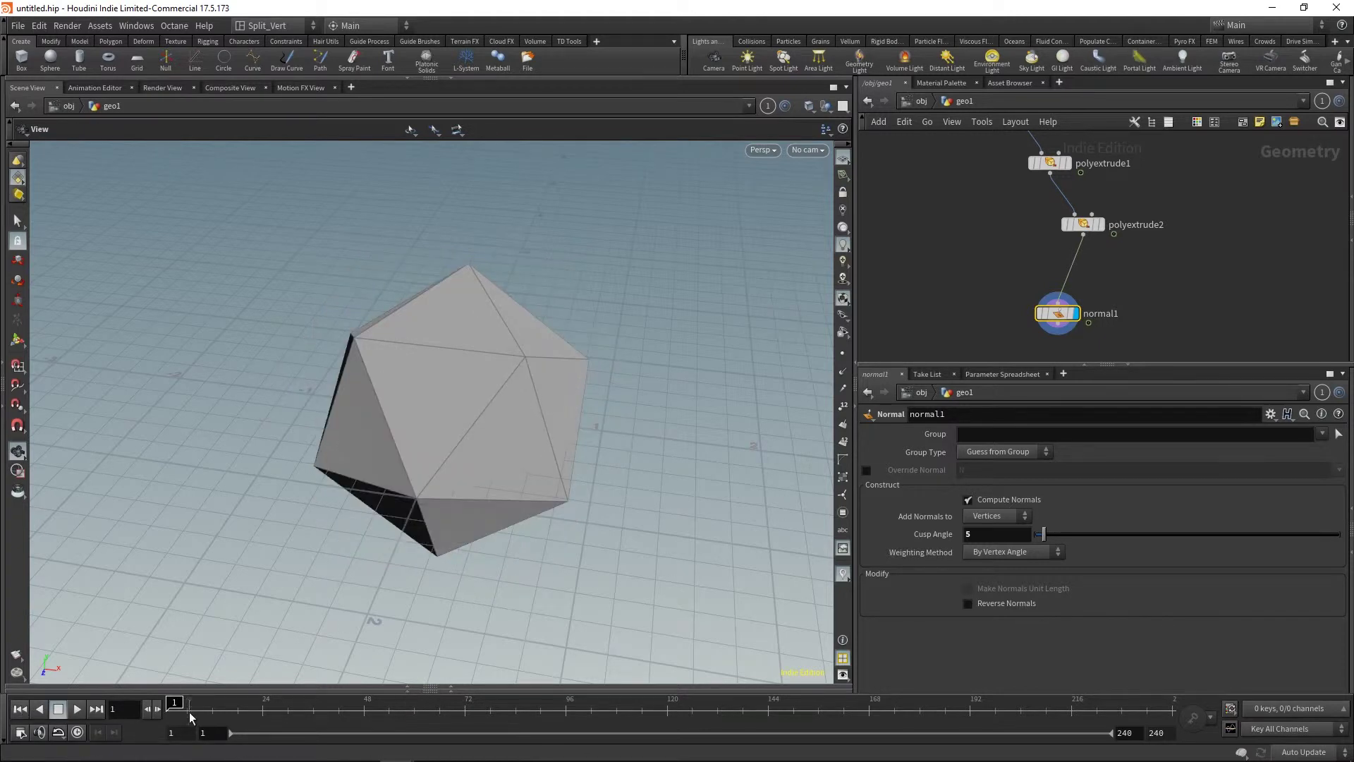
drag(187, 708, 430, 725)
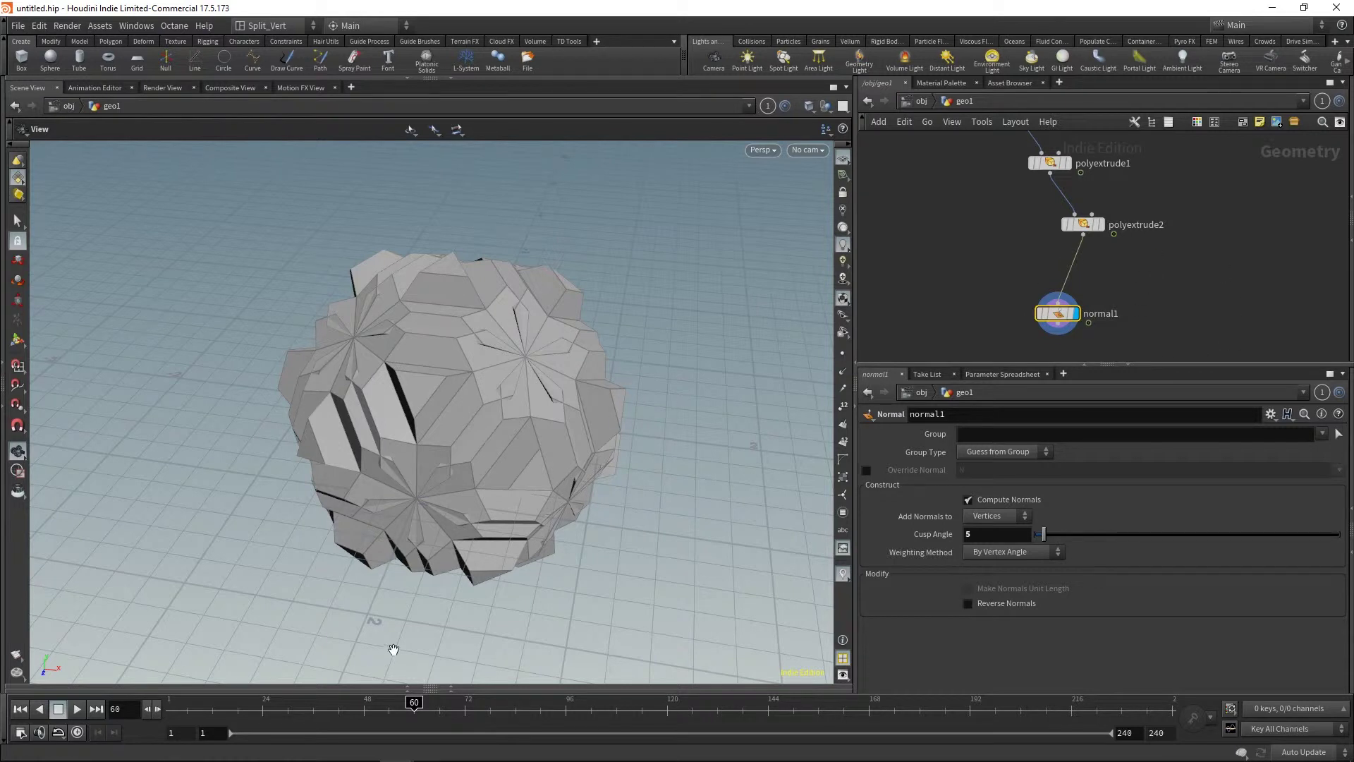
Set the second PolyExtrude's ending Distance key to 0.1 at frame 71 and scrub to frame 66.
click(1085, 224)
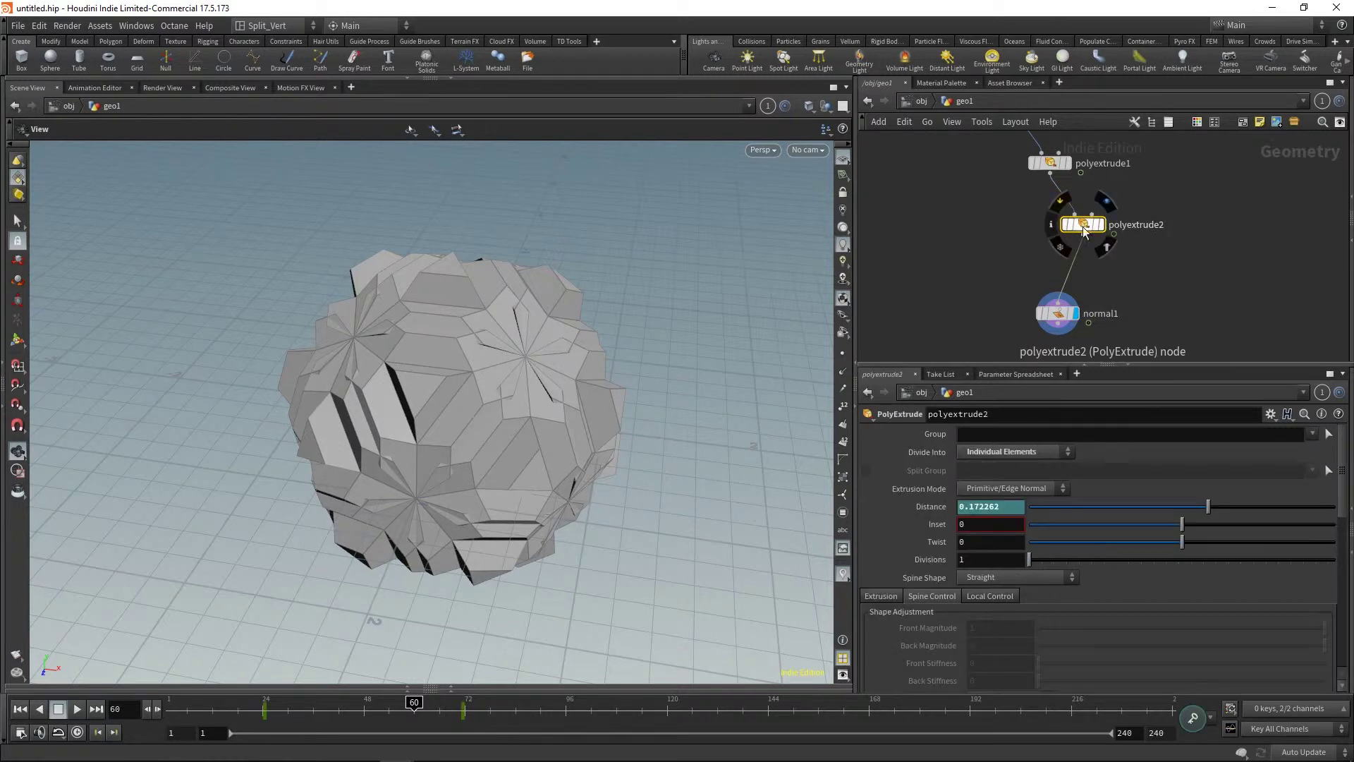
drag(414, 705, 464, 708)
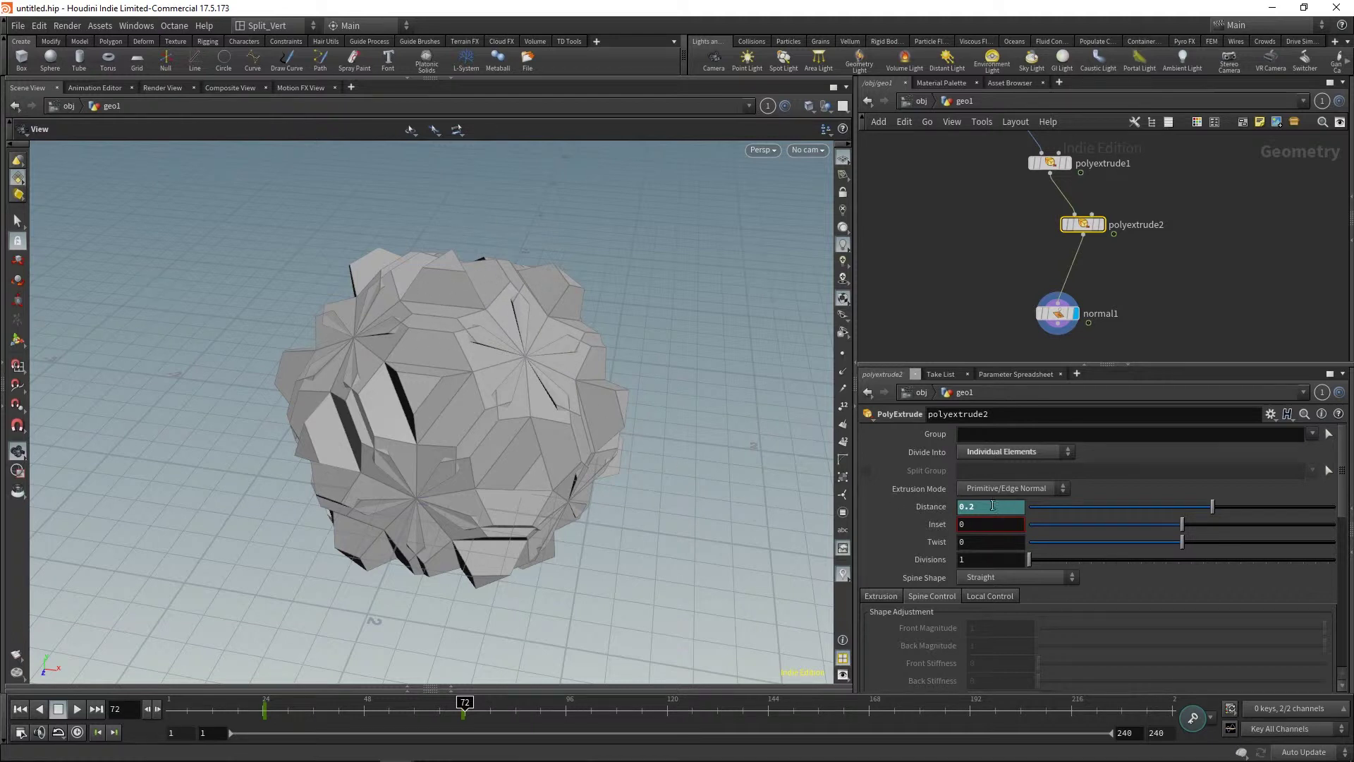
text(0.1)
key(Return)
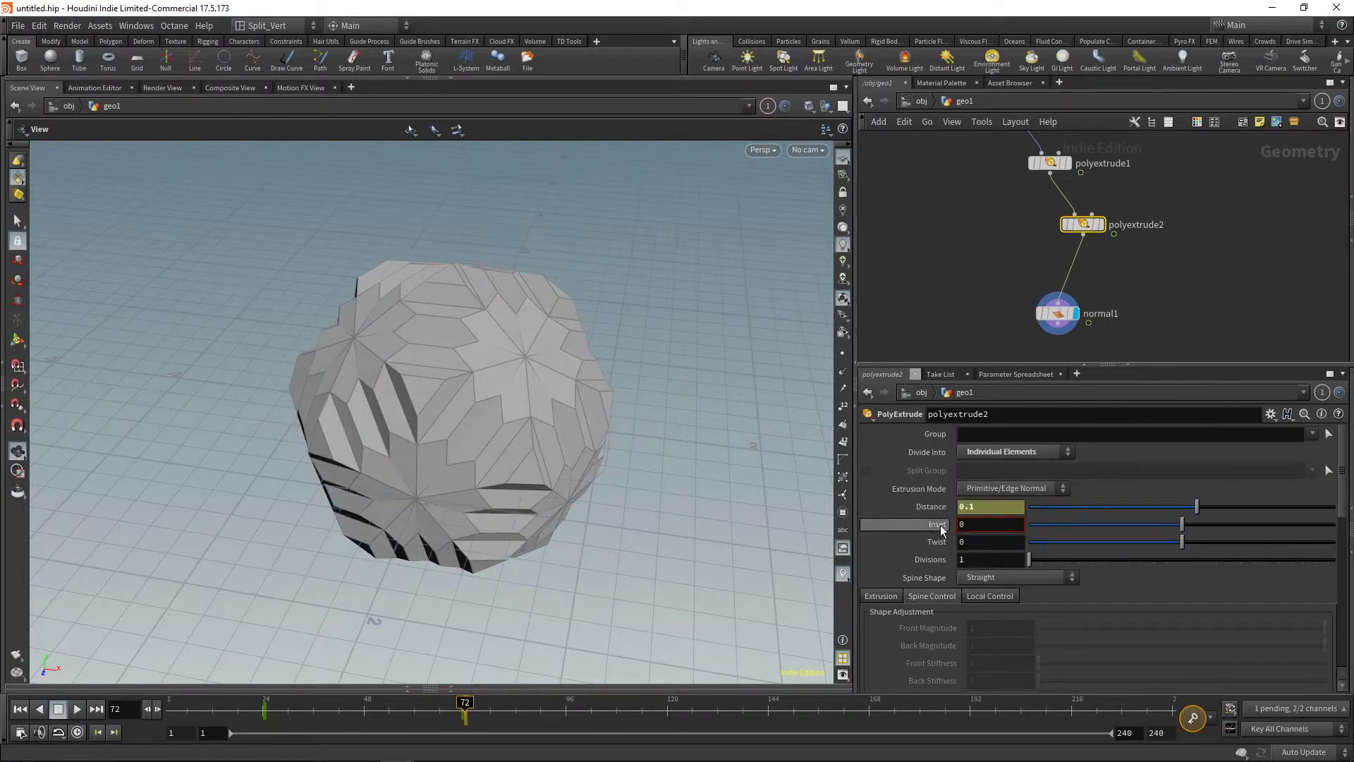
alt+click(1015, 507)
key(Left)
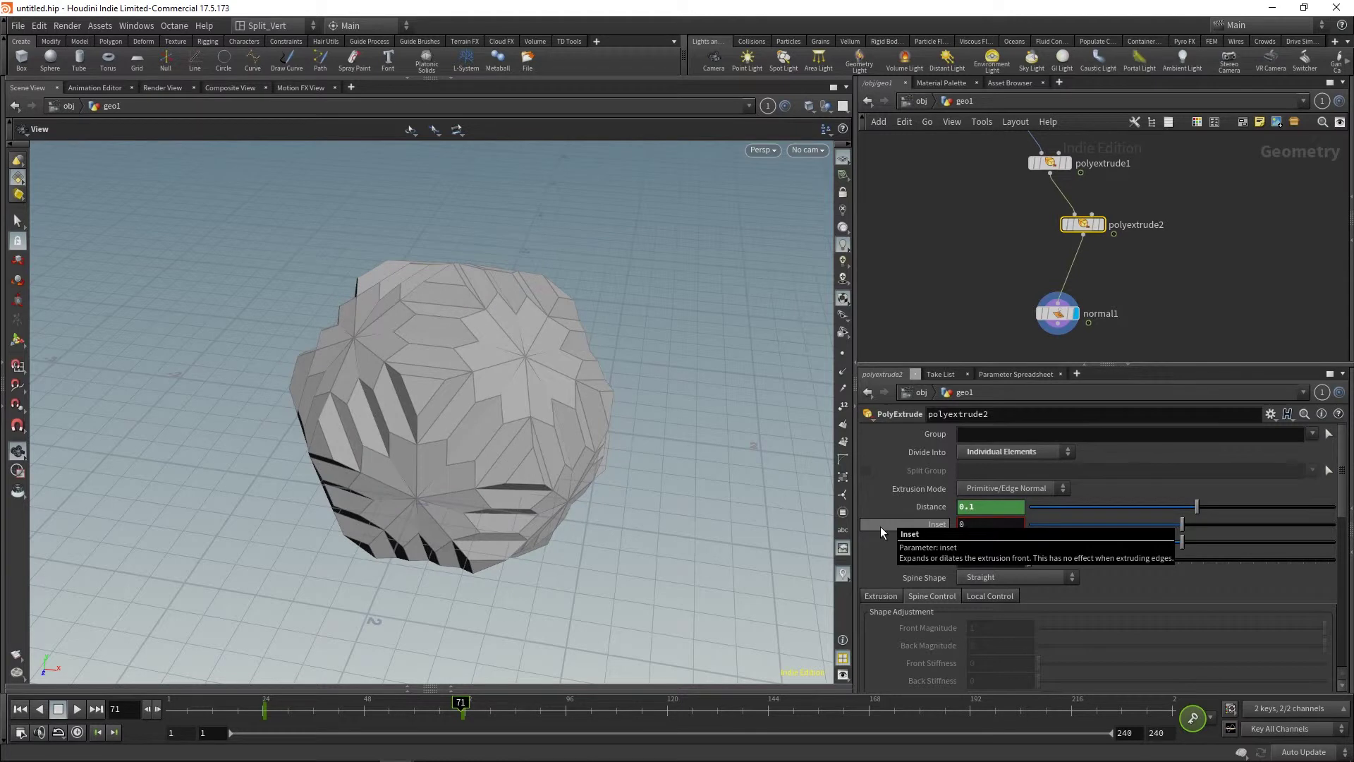
drag(359, 723, 439, 713)
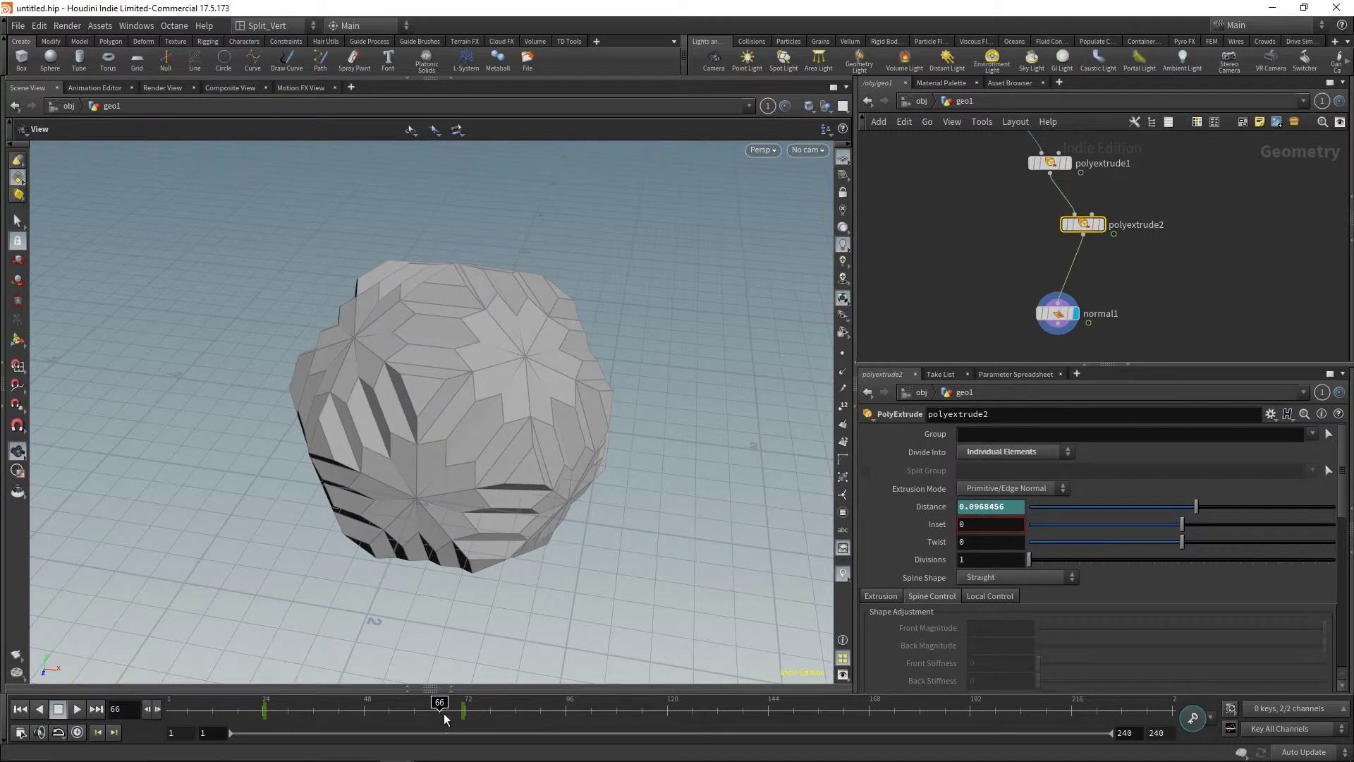
Duplicate the second PolyExtrude node and insert the copy between it and the Normal node.
alt+drag(1084, 224, 1058, 204)
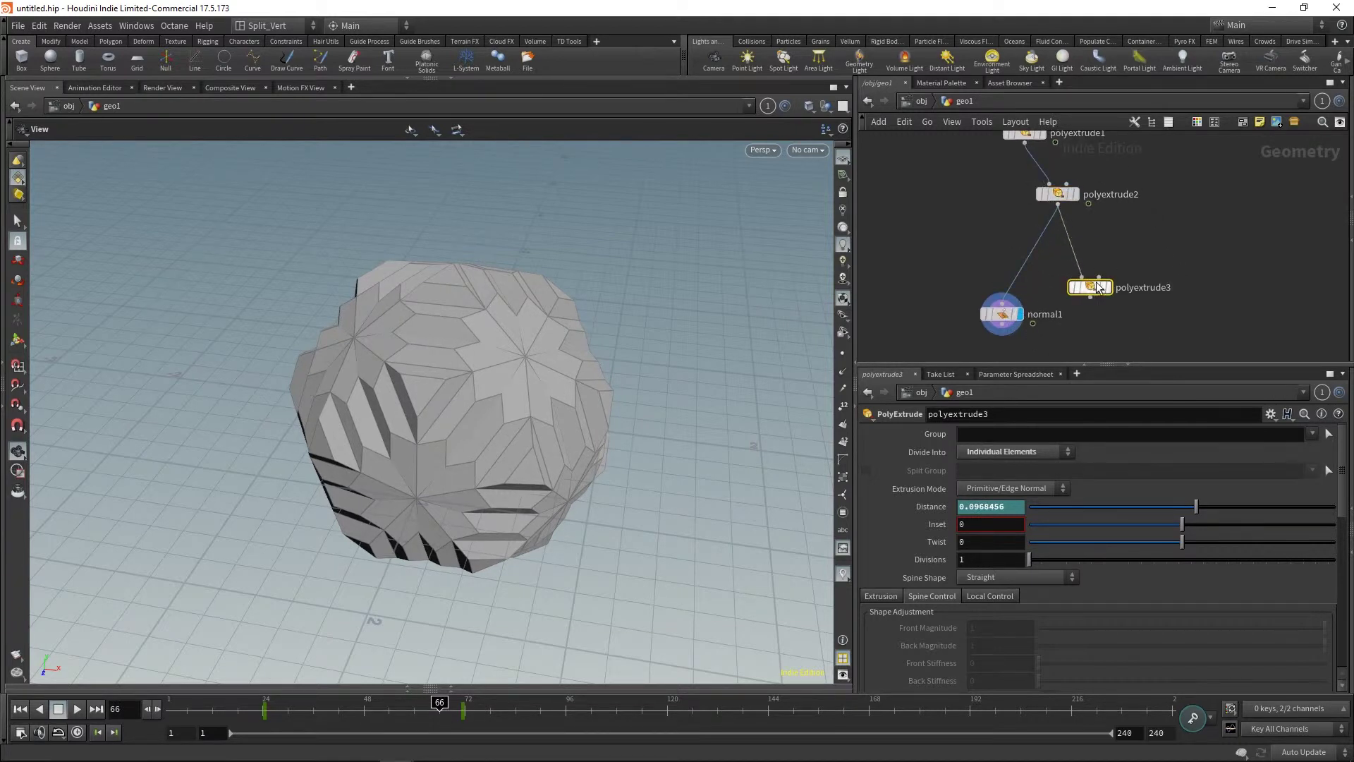
drag(1002, 301, 1034, 336)
drag(1091, 291, 1064, 254)
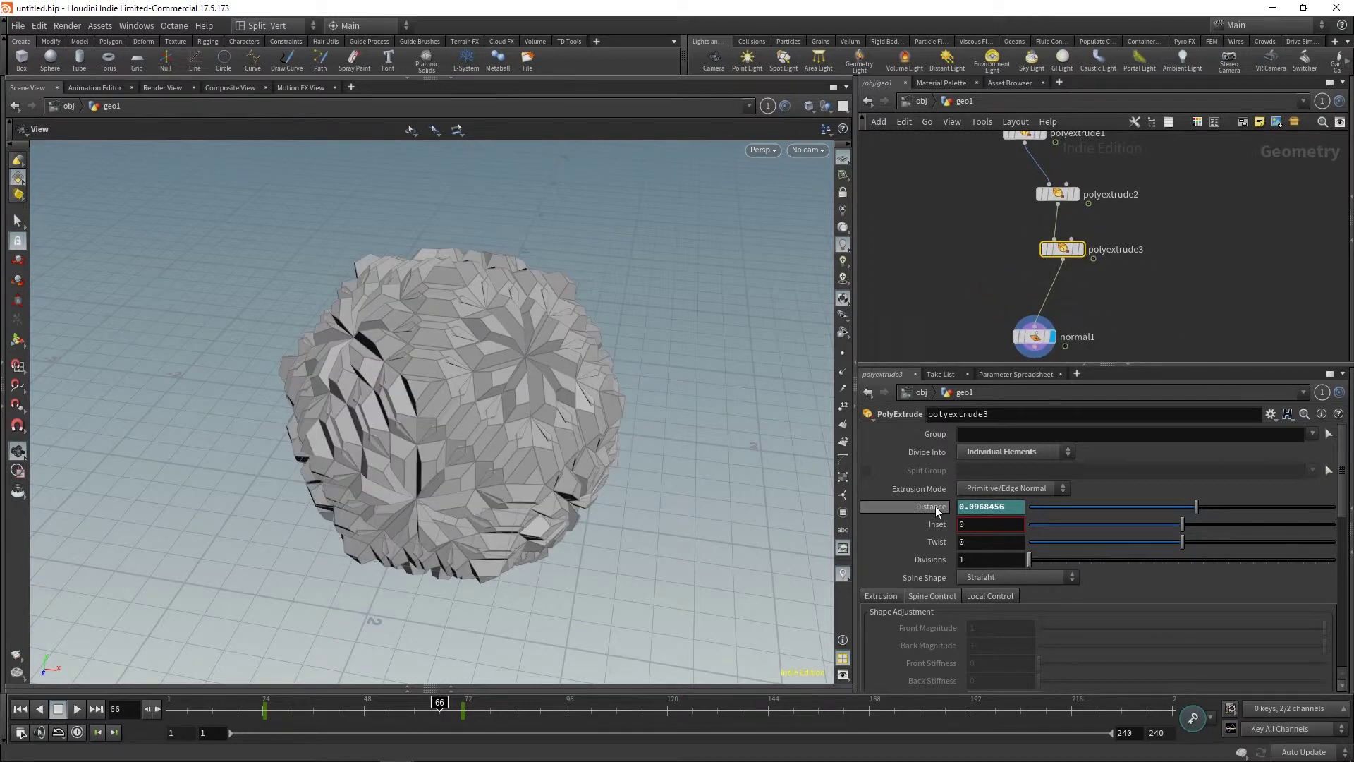
Set the third PolyExtrude's Distance key at frame 71 to 0.05, and shift both Distance keys to frames 48 and 95.
click(112, 732)
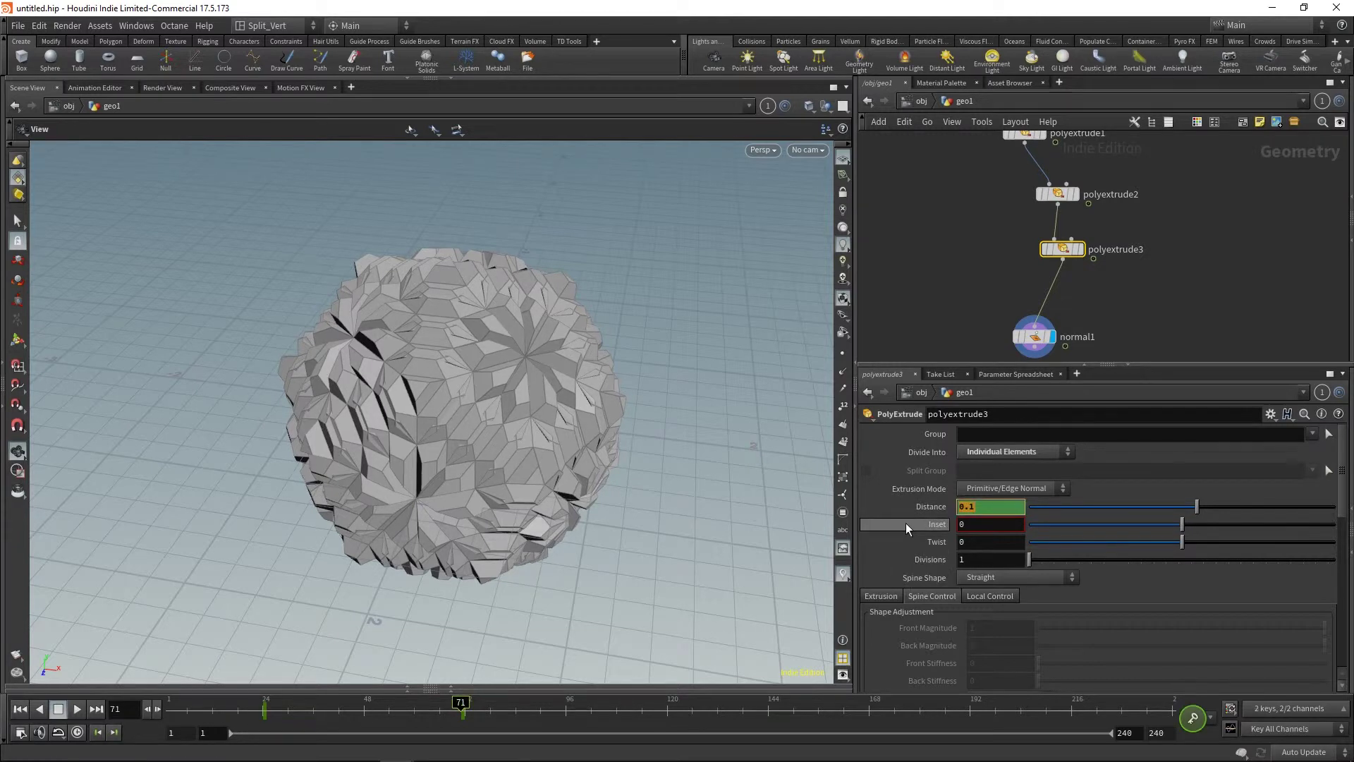
key(ctrl+z)
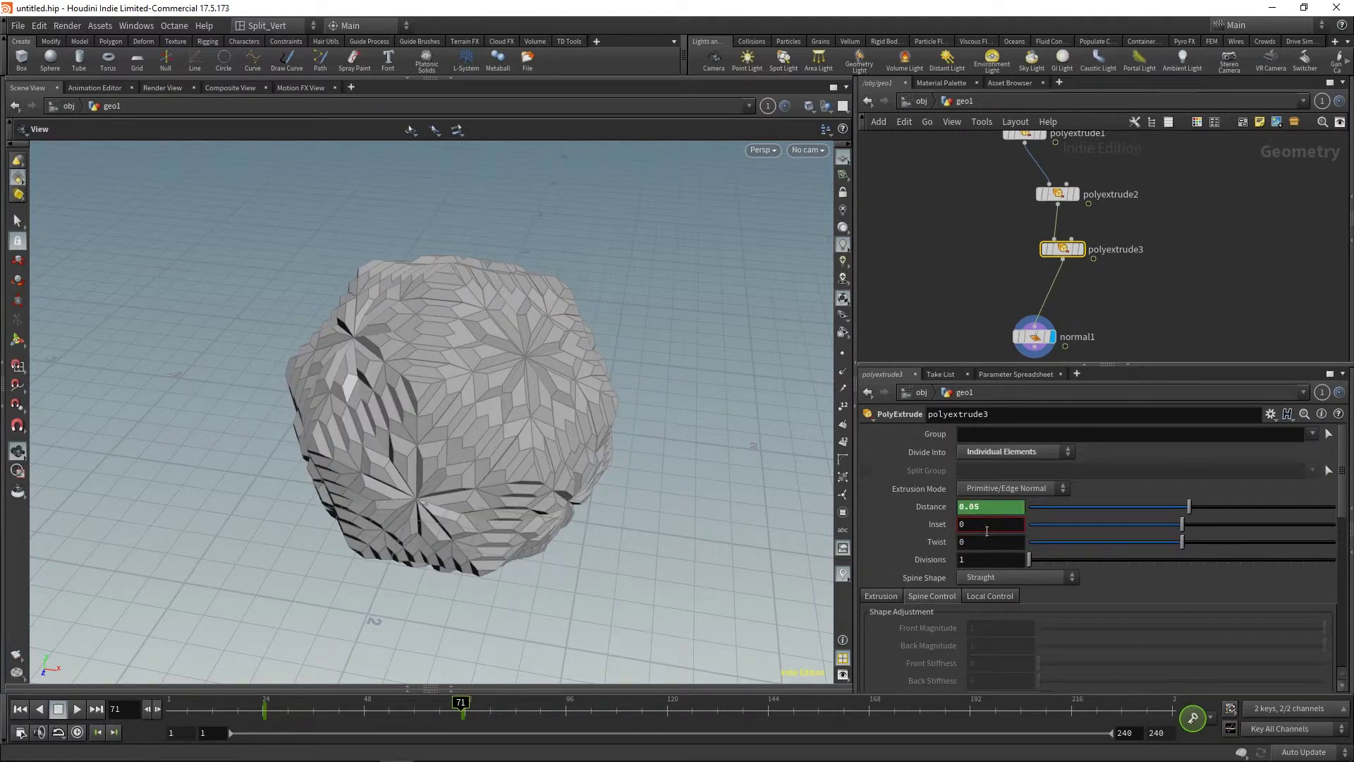
shift+click(933, 508)
drag(408, 105, 317, 312)
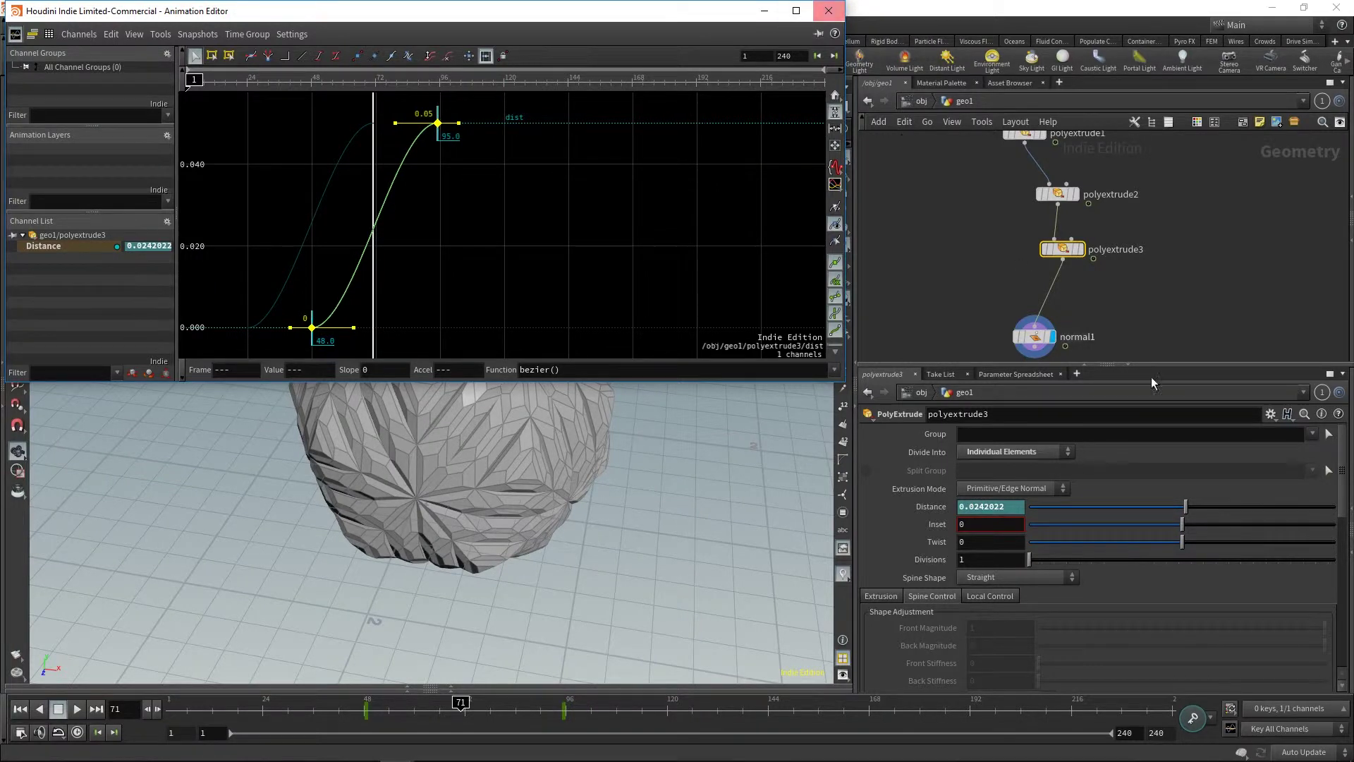
Shift the third PolyExtrude's Thickness Ramp point 2 value keys to frames 48 and 95, and close the Animation Editor.
scroll(1343, 579, down, 5)
scroll(1344, 579, down, 2)
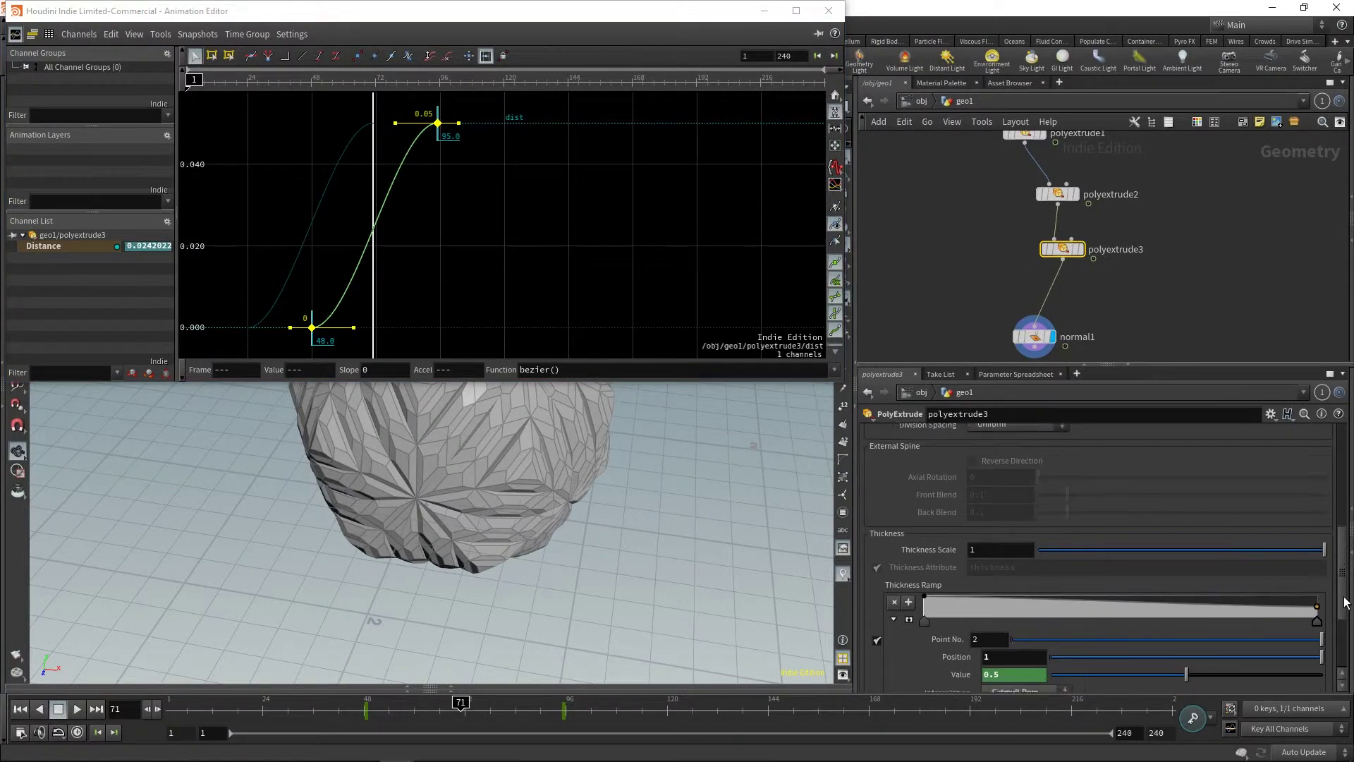
click(958, 676)
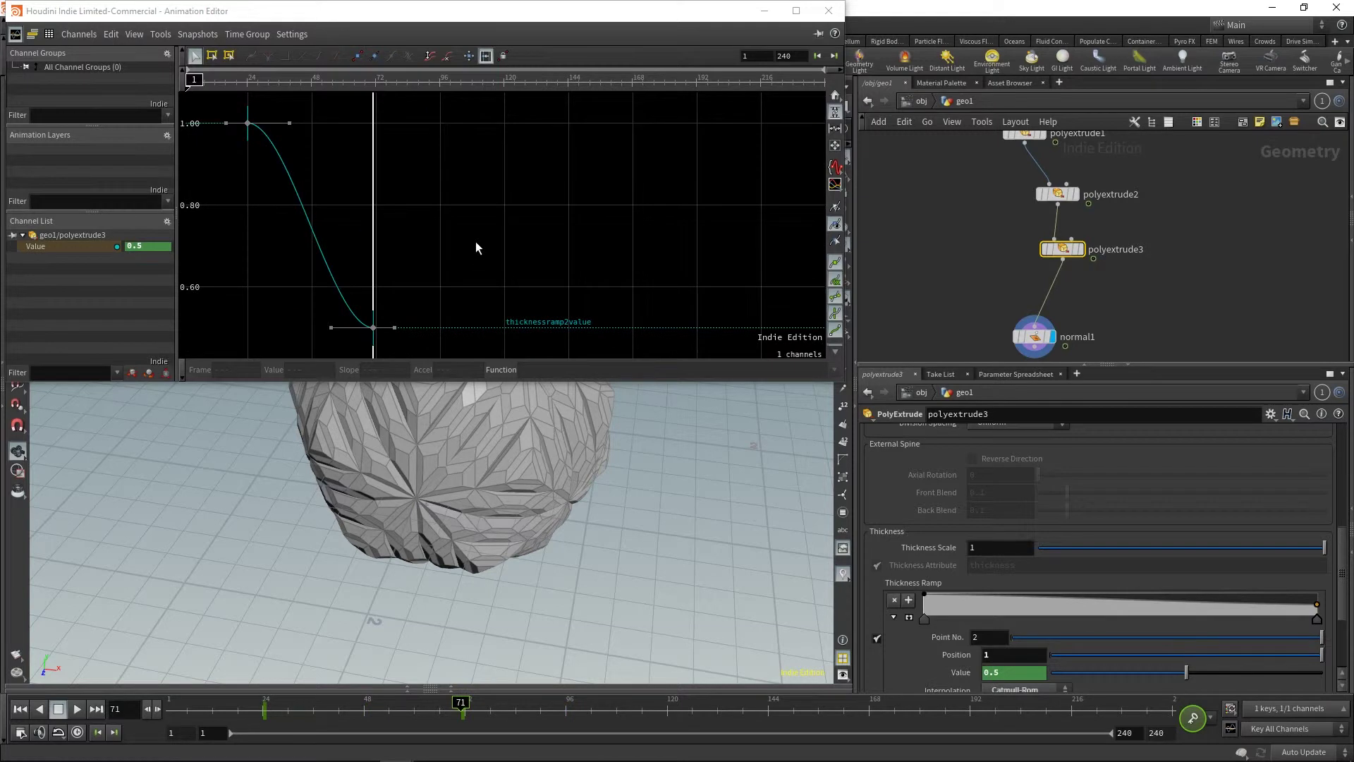
drag(474, 102, 243, 344)
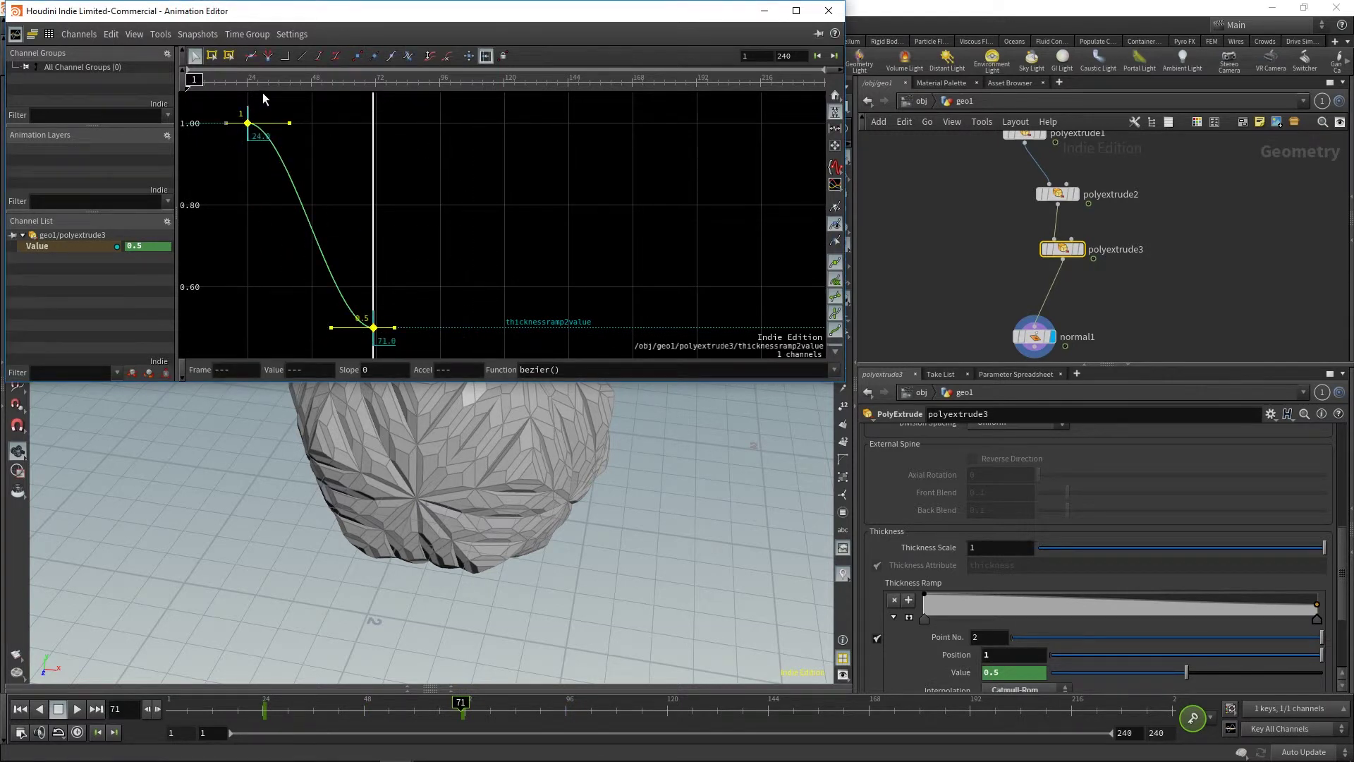
drag(468, 98, 225, 340)
drag(247, 123, 312, 124)
click(829, 10)
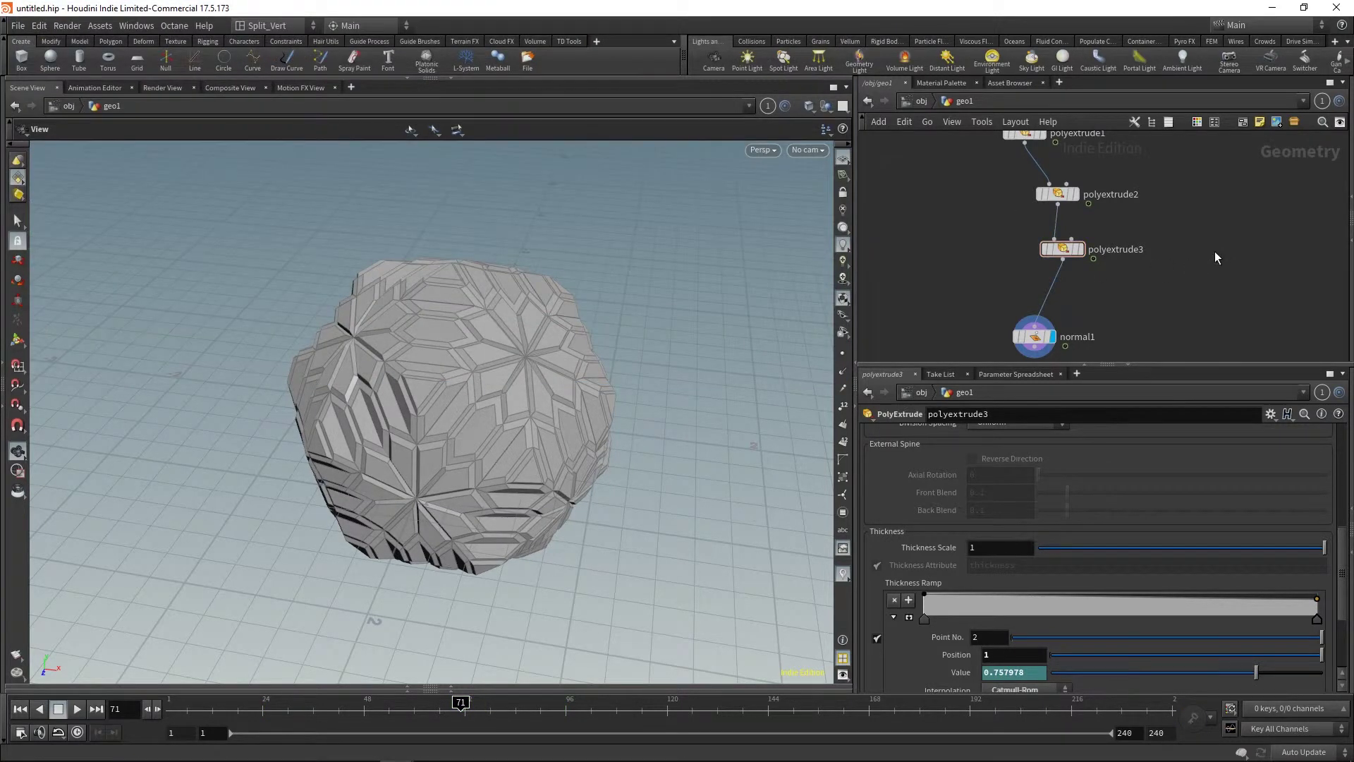
Scrub the animation from frame 1 to 99 to check the three-stage growth, and review the third PolyExtrude's Distance parameter.
click(173, 703)
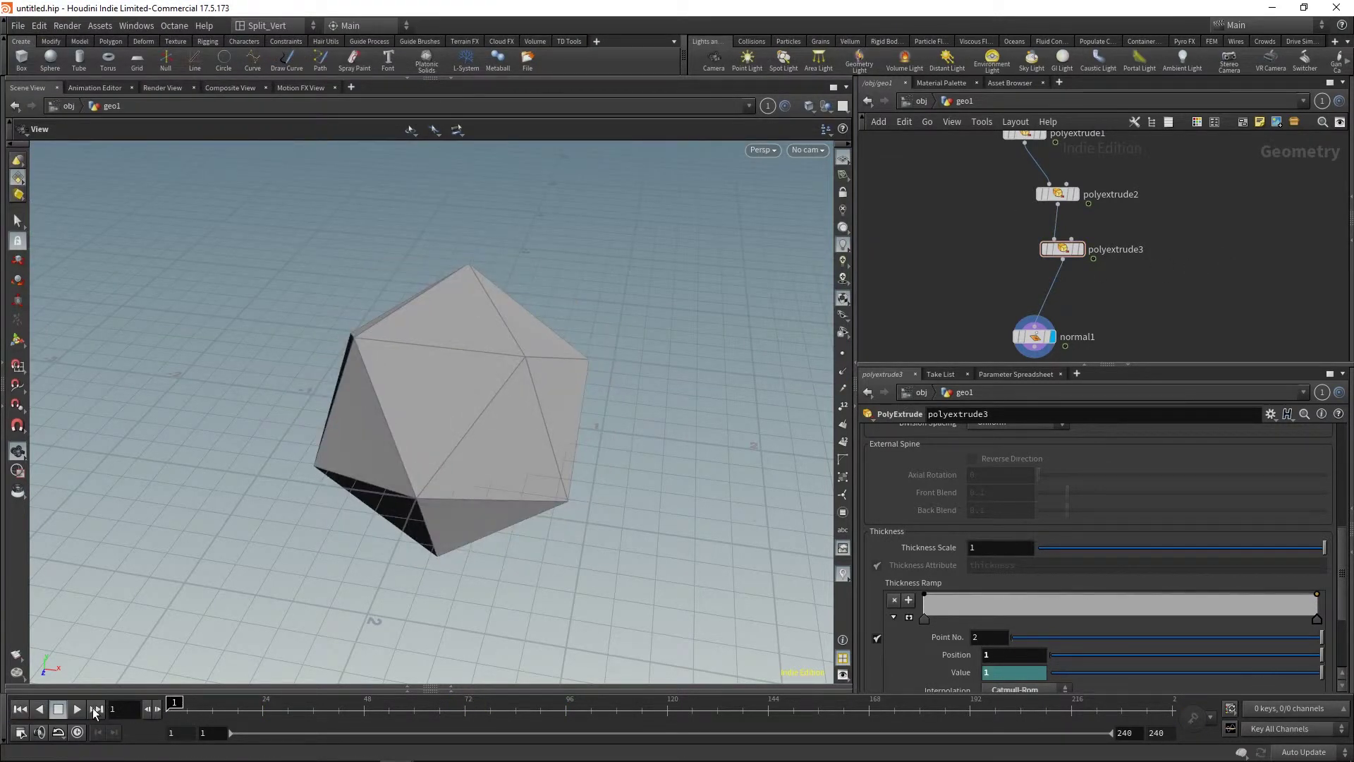
drag(172, 703, 589, 715)
drag(571, 444, 561, 479)
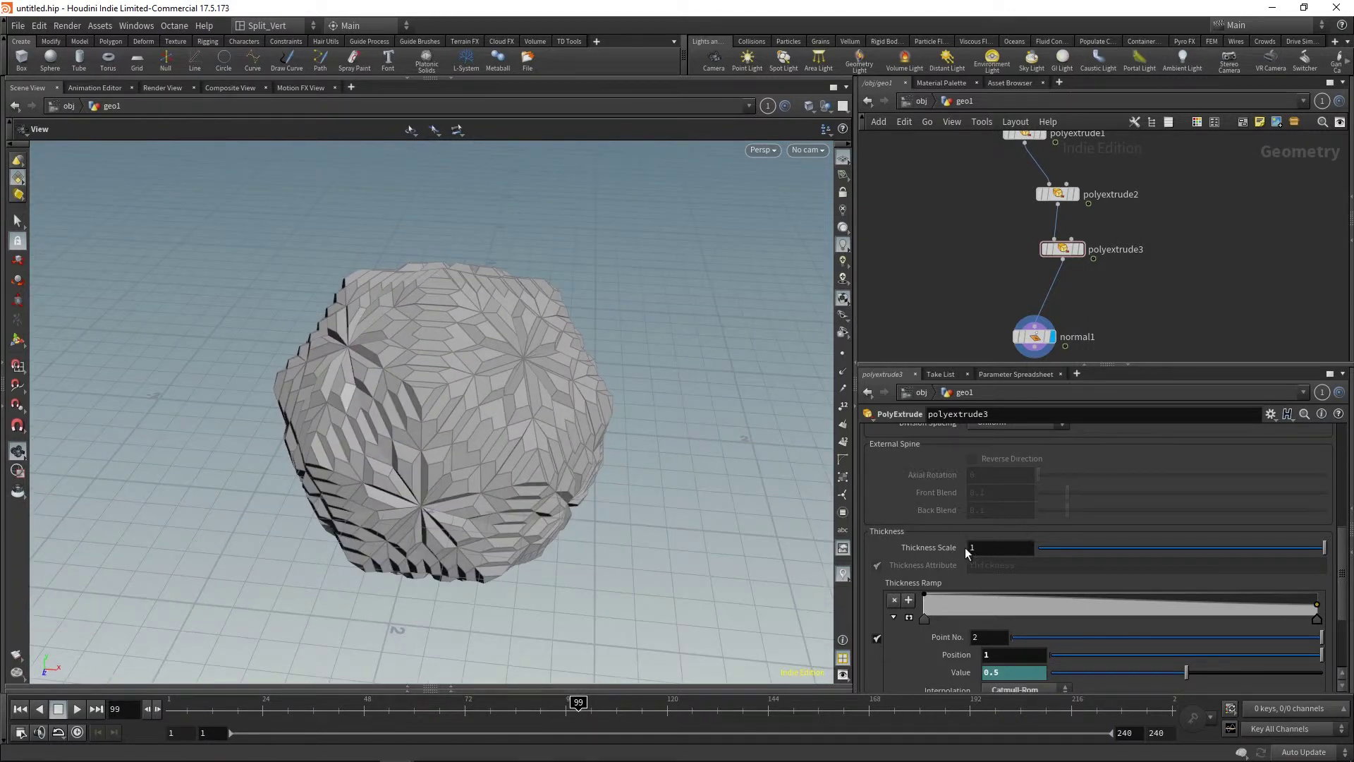
drag(1344, 590, 1344, 478)
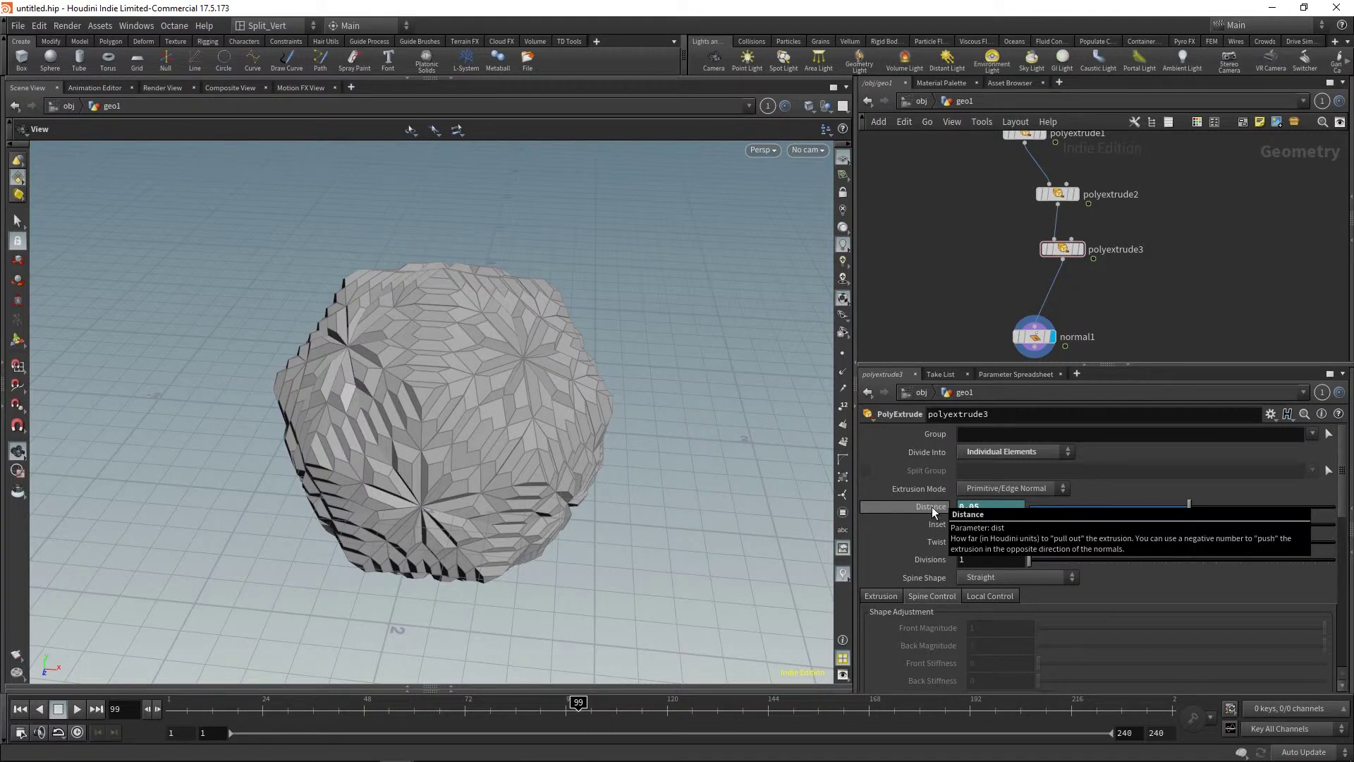
click(980, 505)
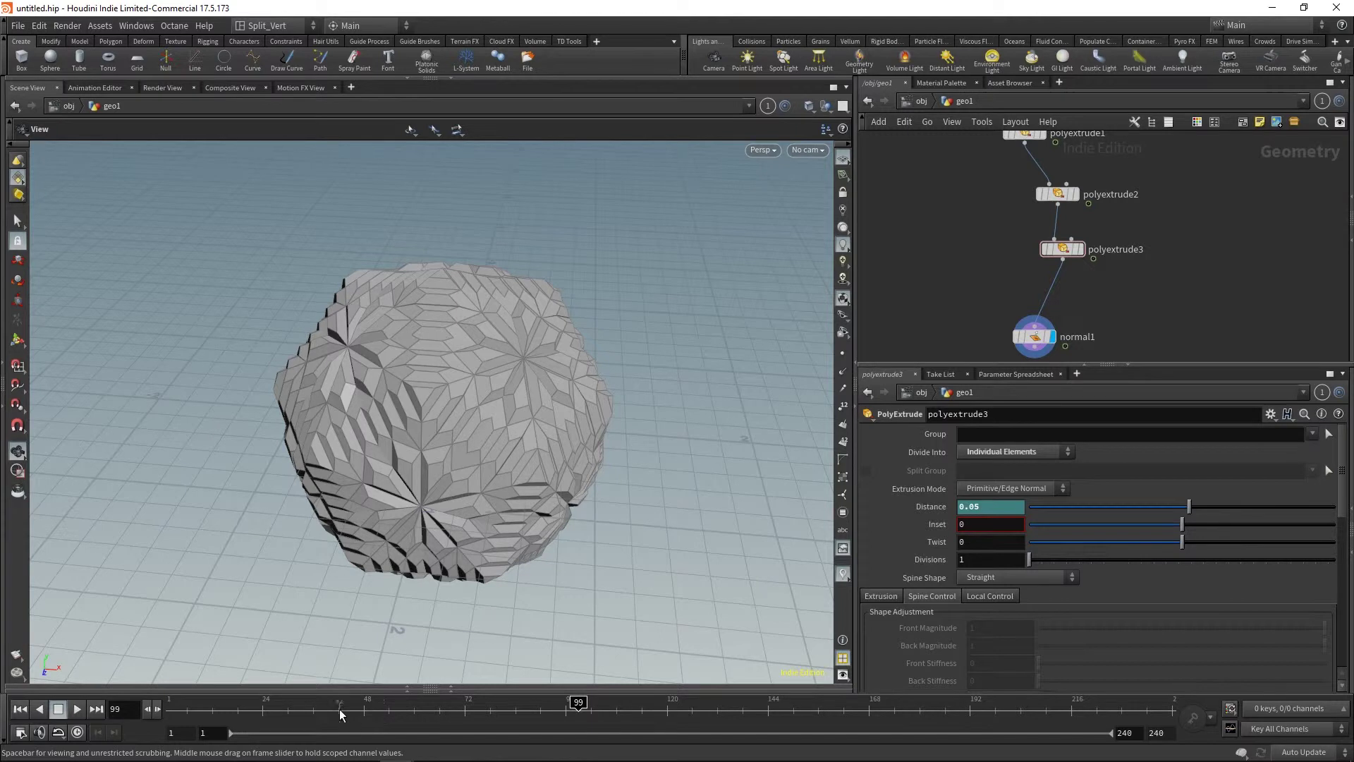
Move the Normal node closer beneath the third PolyExtrude in the node network.
middle_drag(1196, 235, 1205, 212)
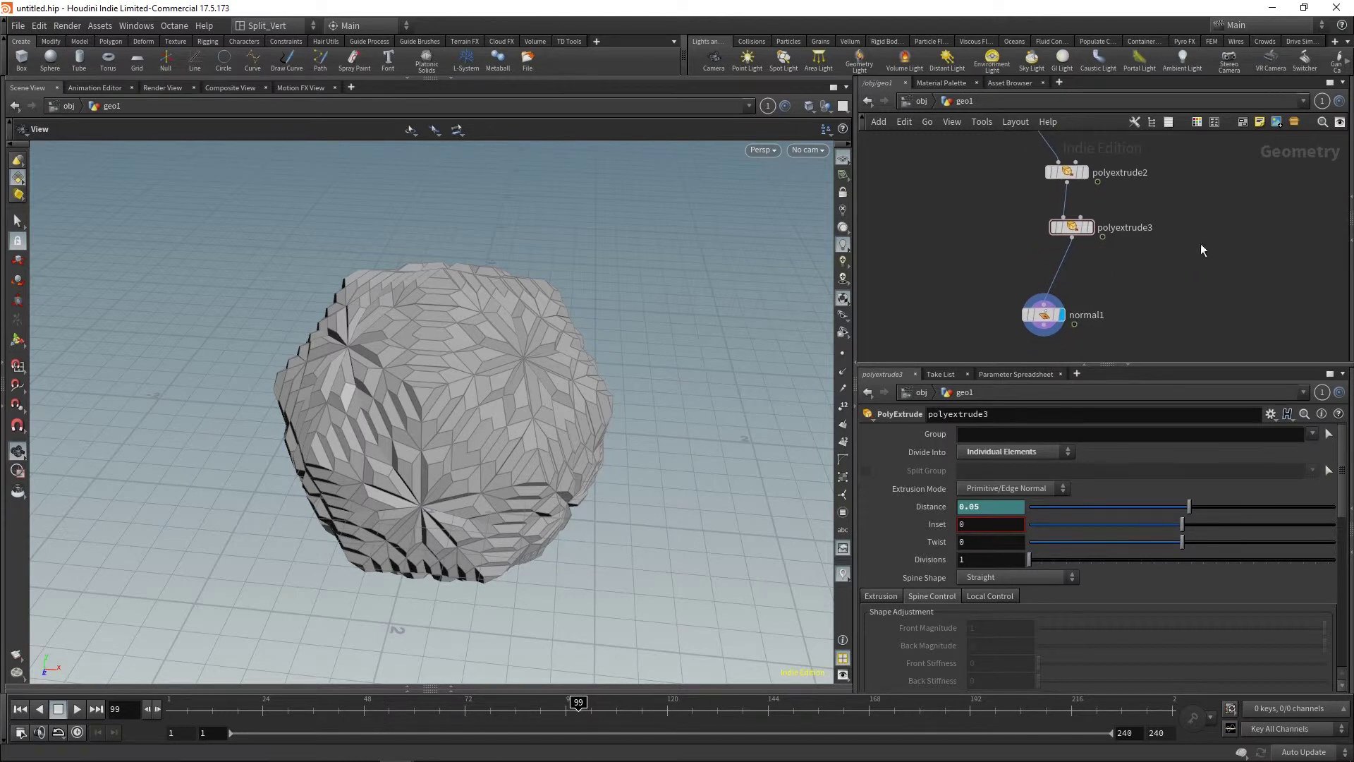
drag(1065, 323, 1086, 296)
scroll(1087, 297, down, 2)
drag(1167, 209, 1034, 297)
click(1034, 296)
middle_drag(1123, 213, 1215, 258)
scroll(1215, 257, down, 1)
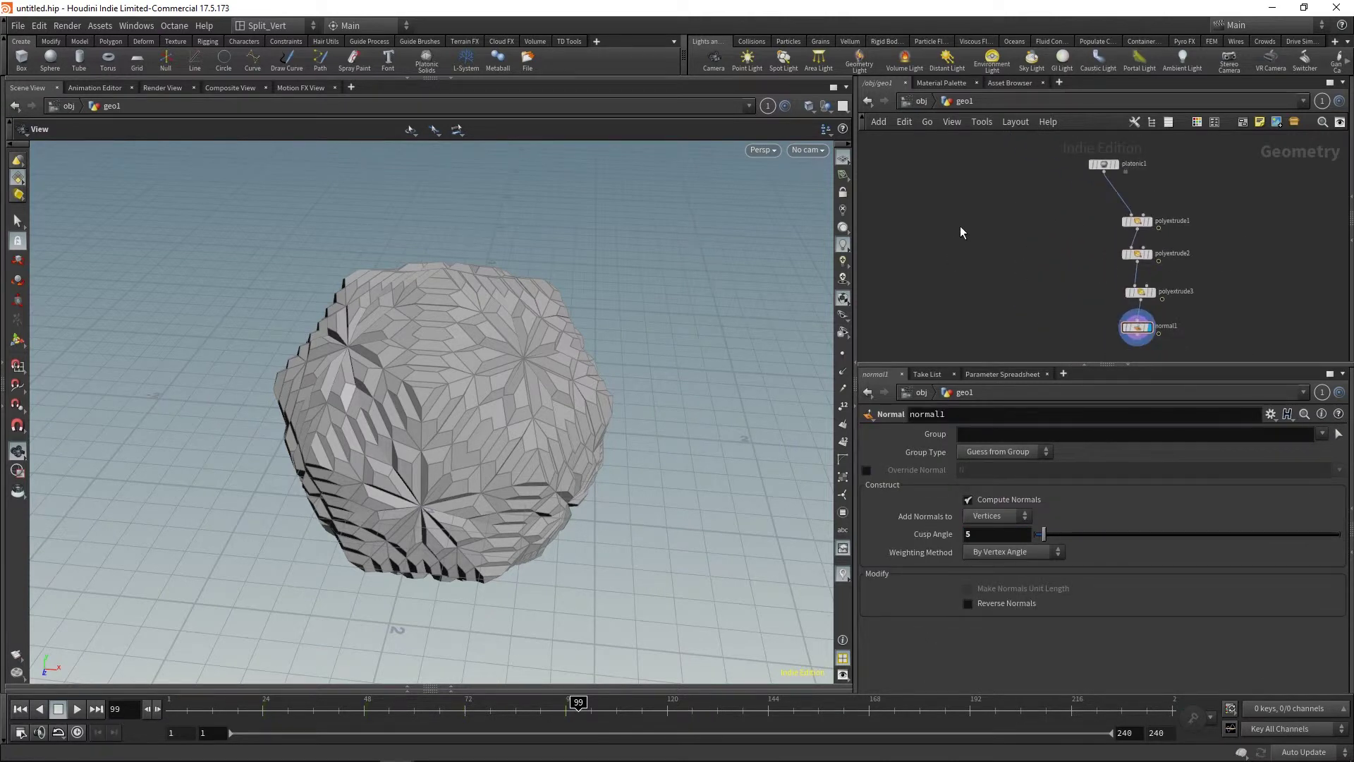
Add a For-Loop with Feedback block beside the PolyExtrude chain.
key(Tab)
text(for)
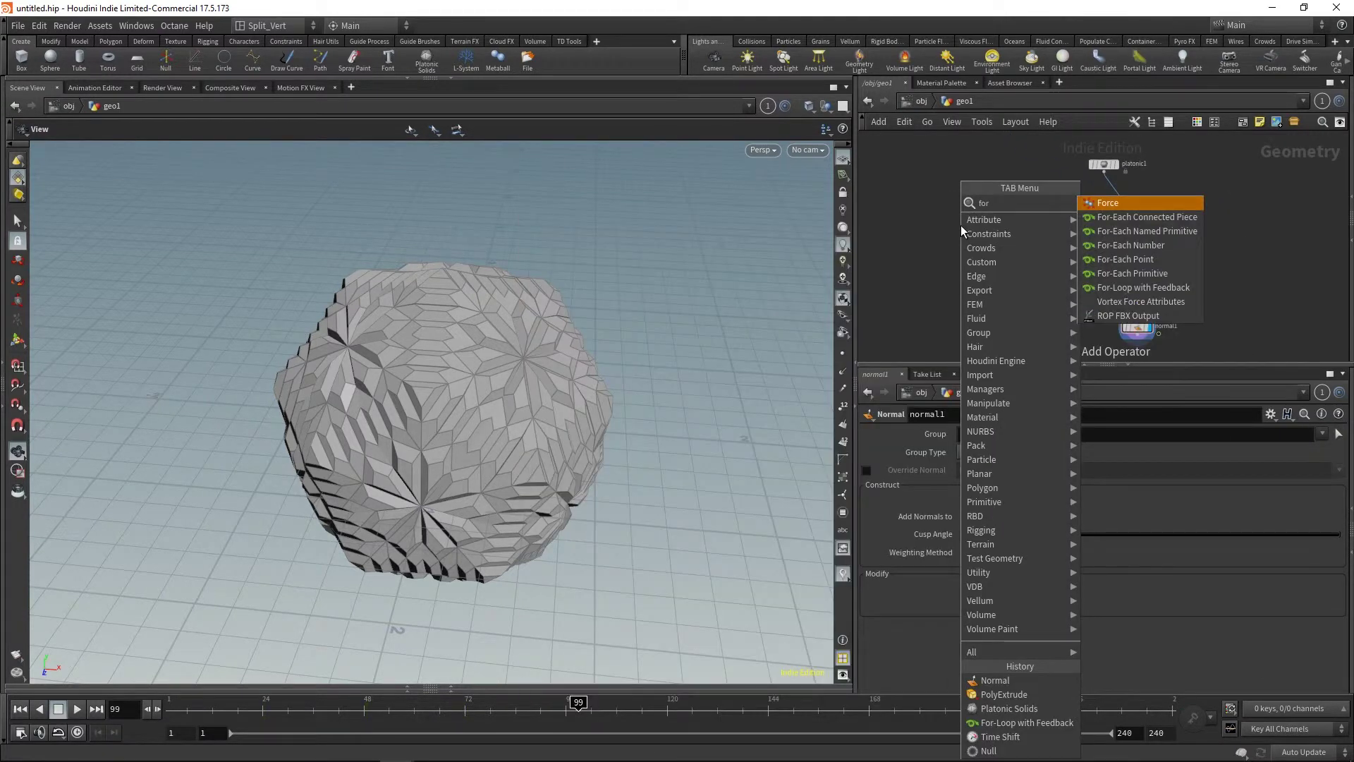
click(1158, 286)
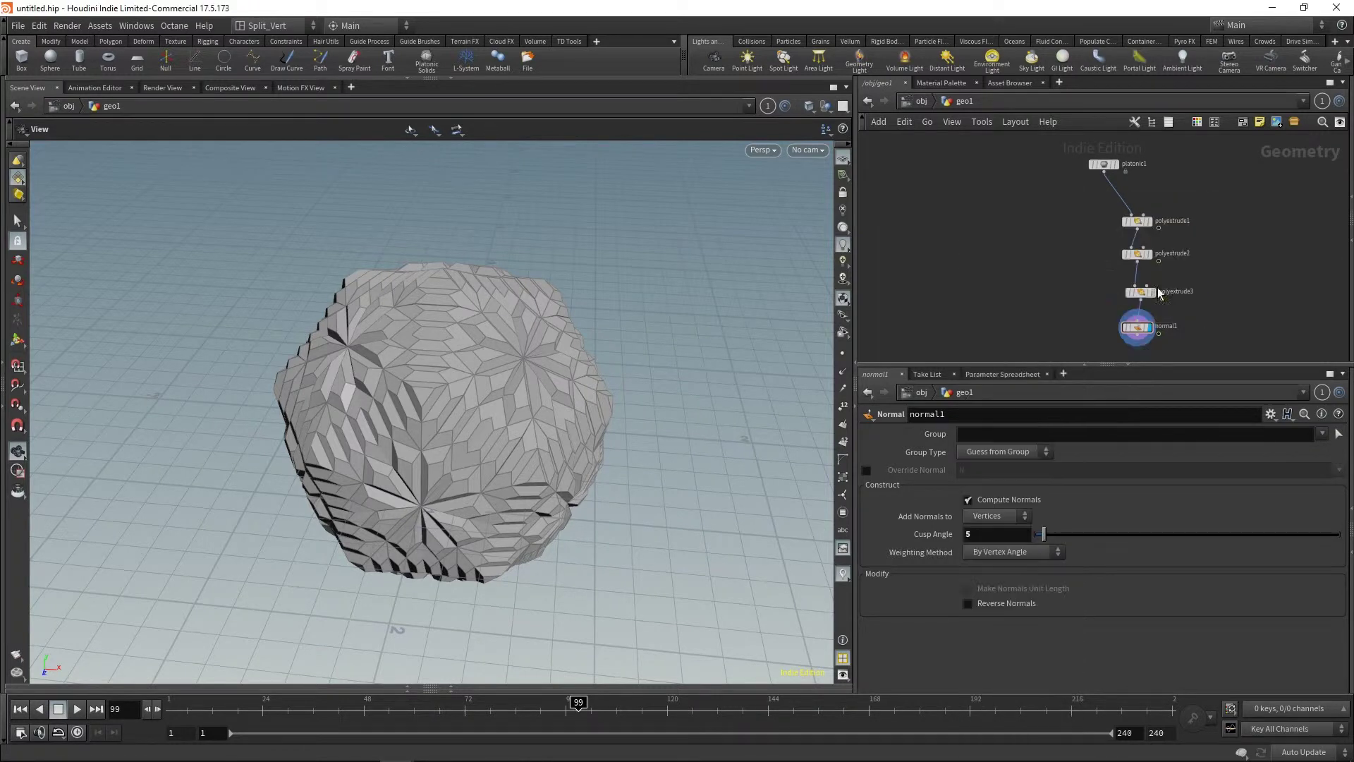
click(951, 226)
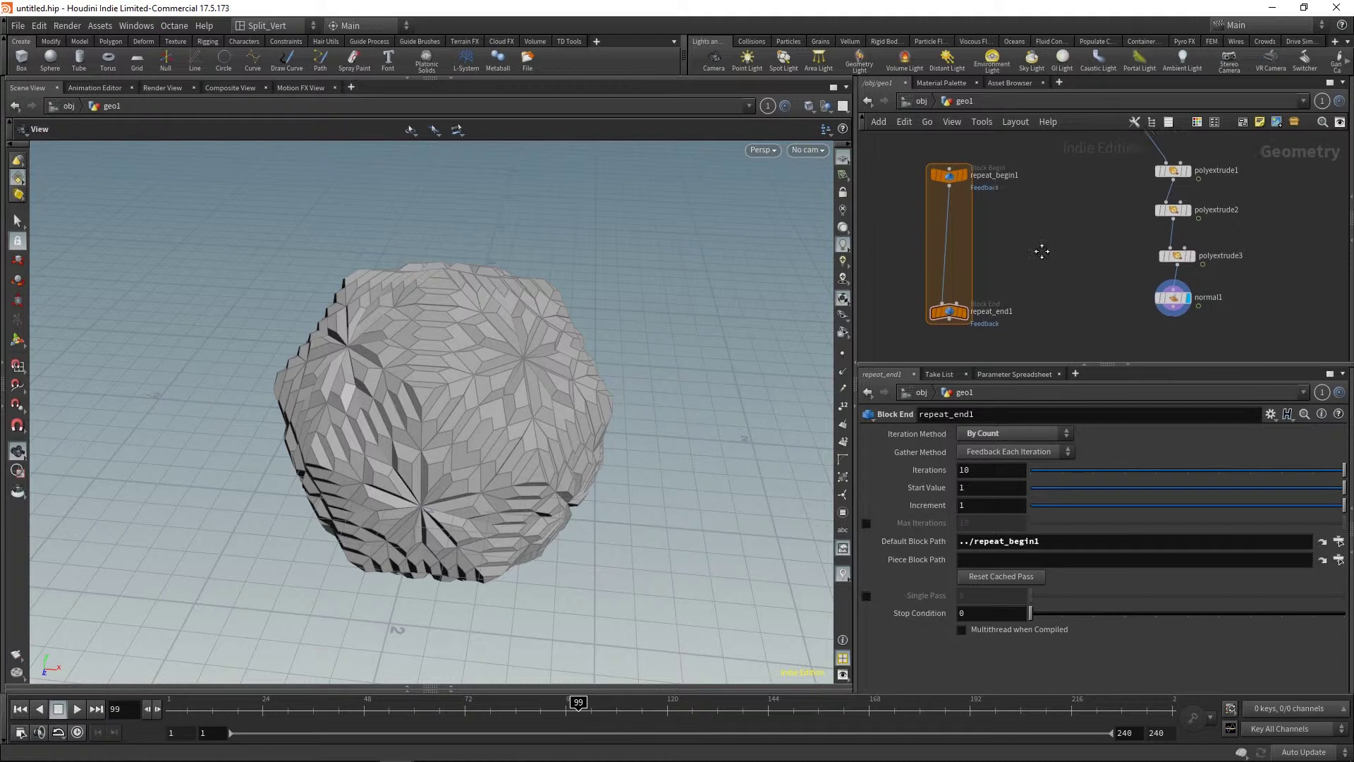
Set the feedback loop's Iterations to 3 and connect the platonic solid's output to the loop's begin node.
double_click(987, 470)
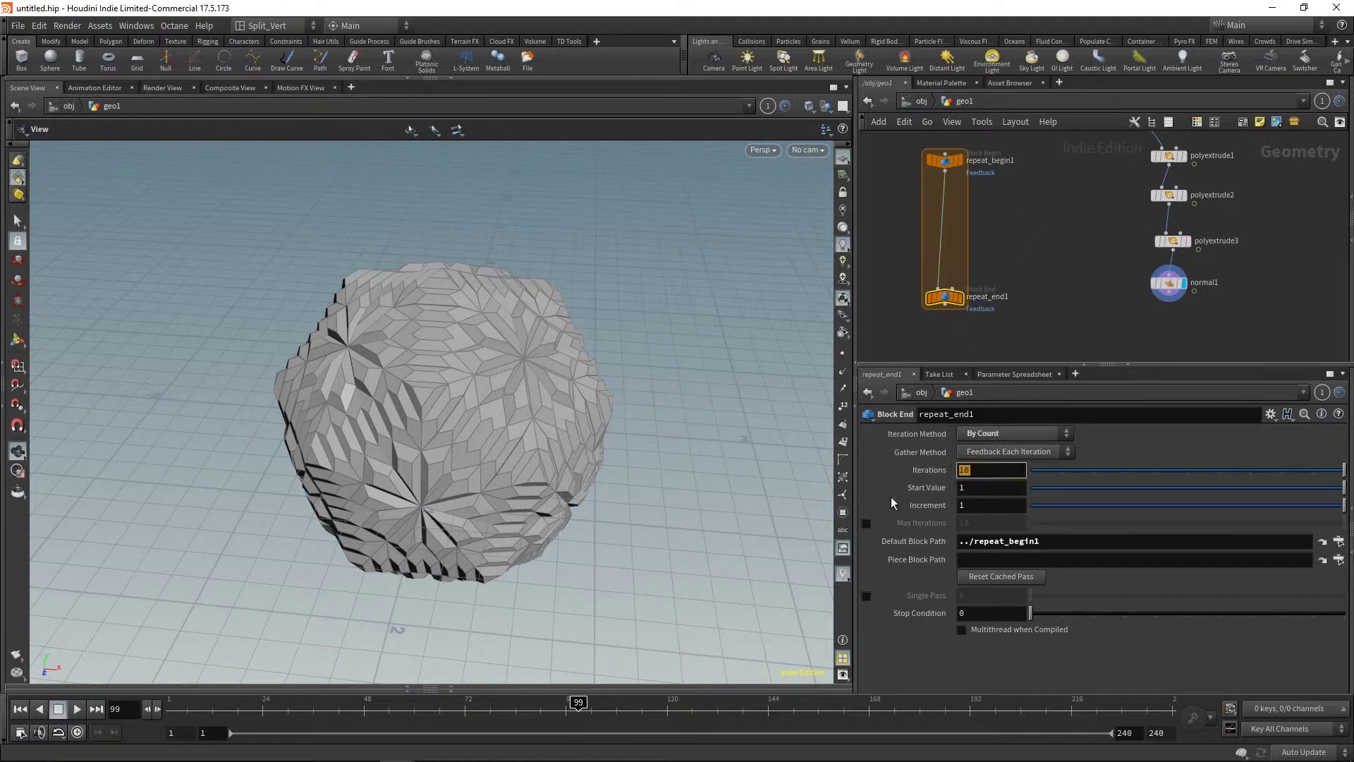
text(3)
key(Return)
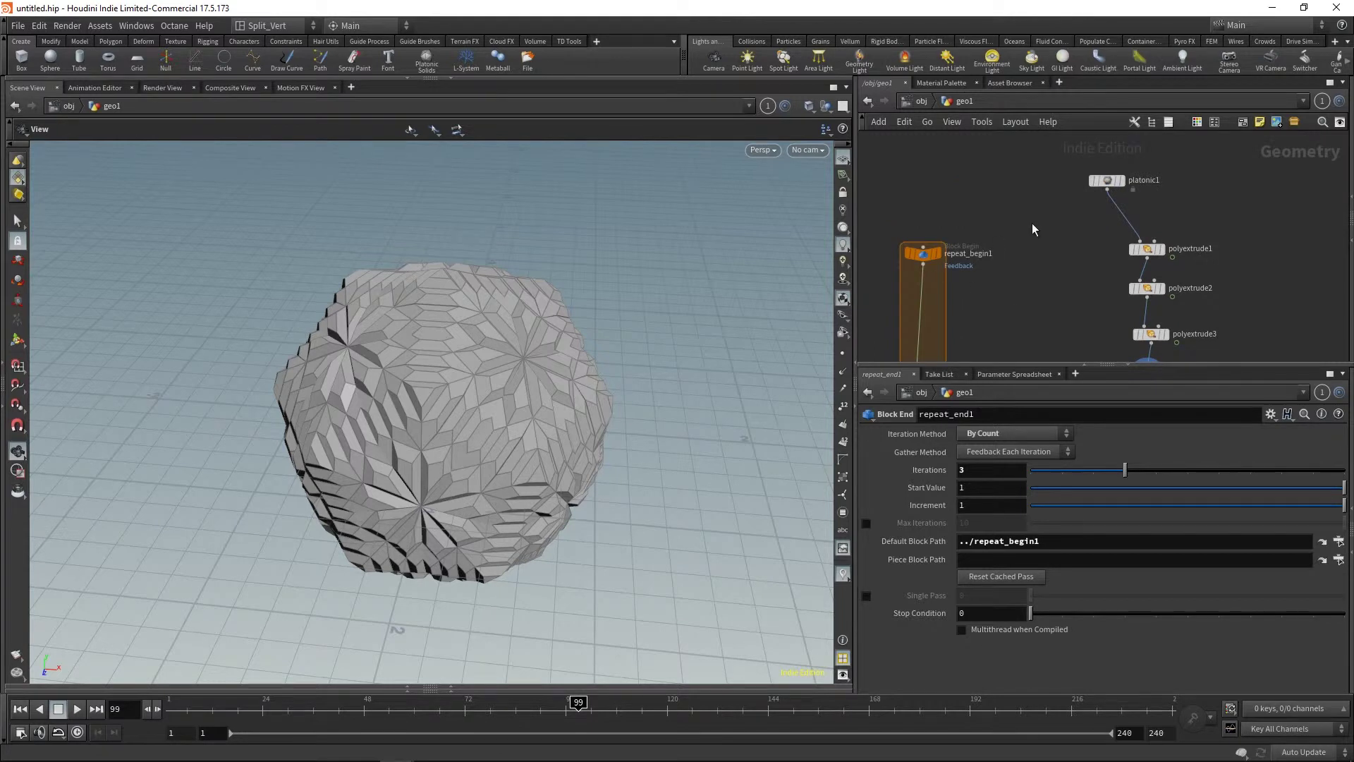
click(1119, 143)
click(935, 199)
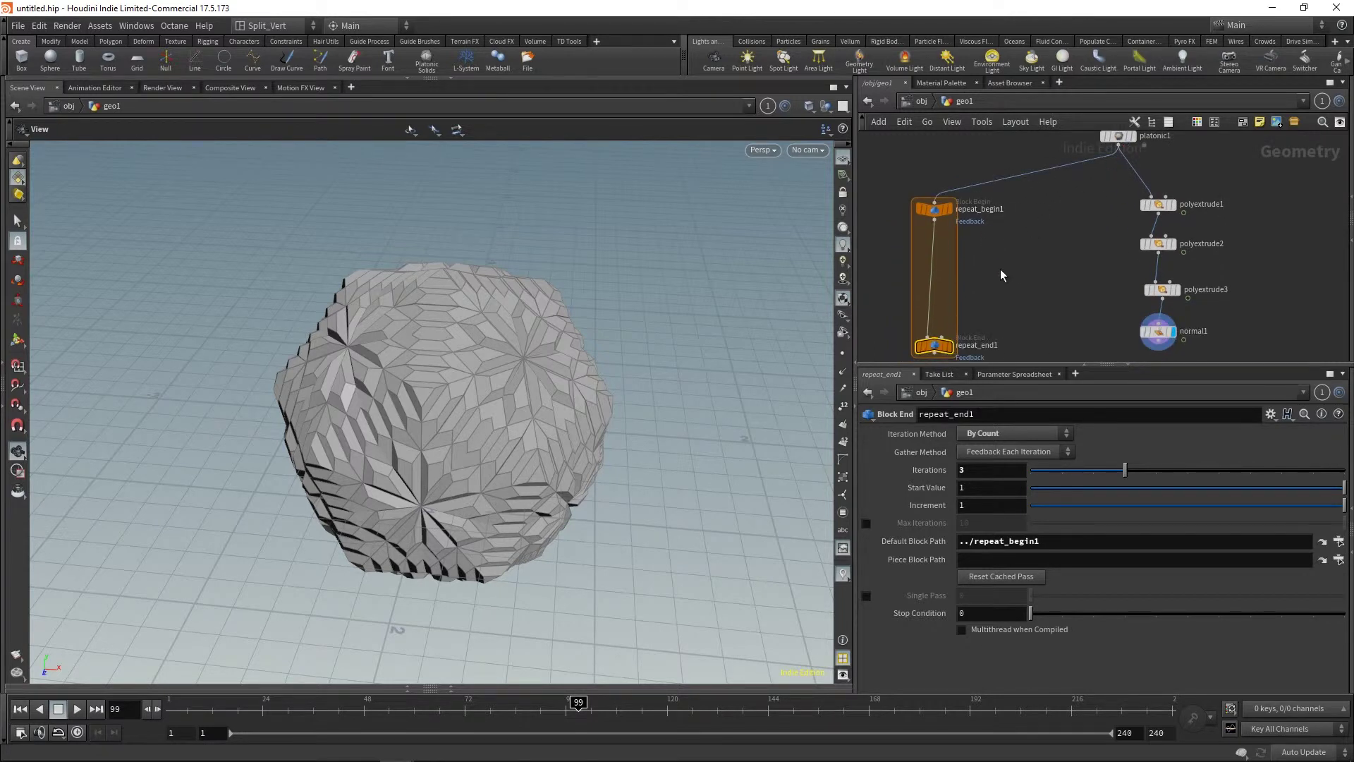
Add a Null node beside the feedback loop block.
key(Tab)
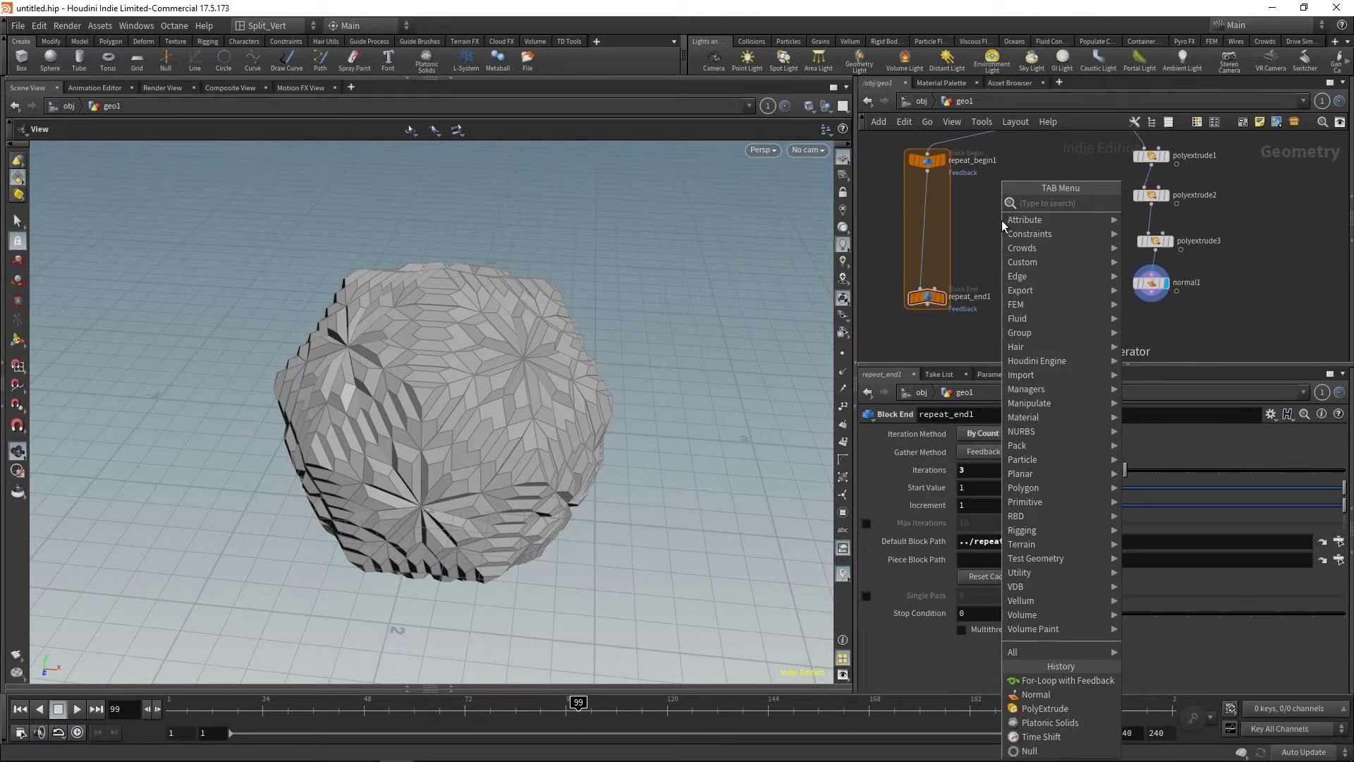
text(null)
key(Return)
click(1002, 224)
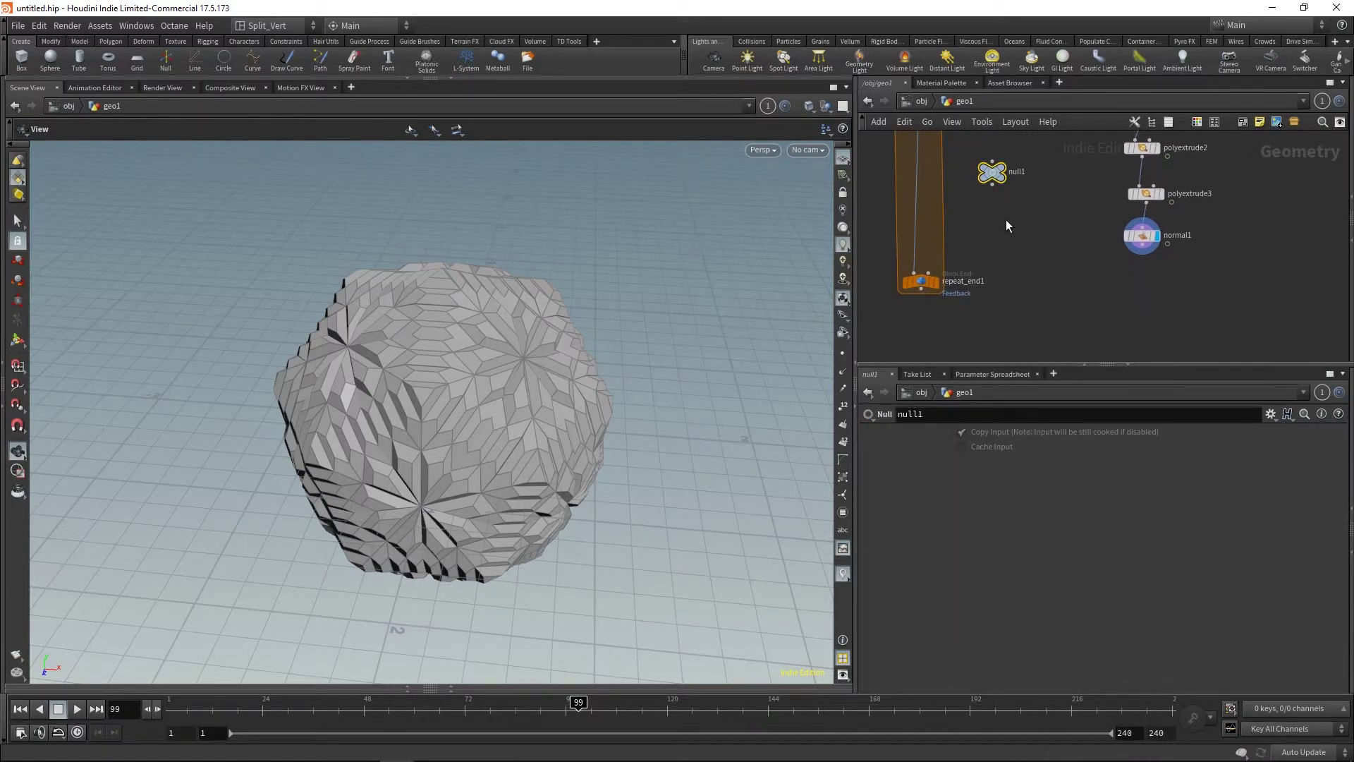
Insert the Null node into the feedback loop between its begin and end nodes.
scroll(1006, 227, down, 2)
drag(997, 232, 937, 213)
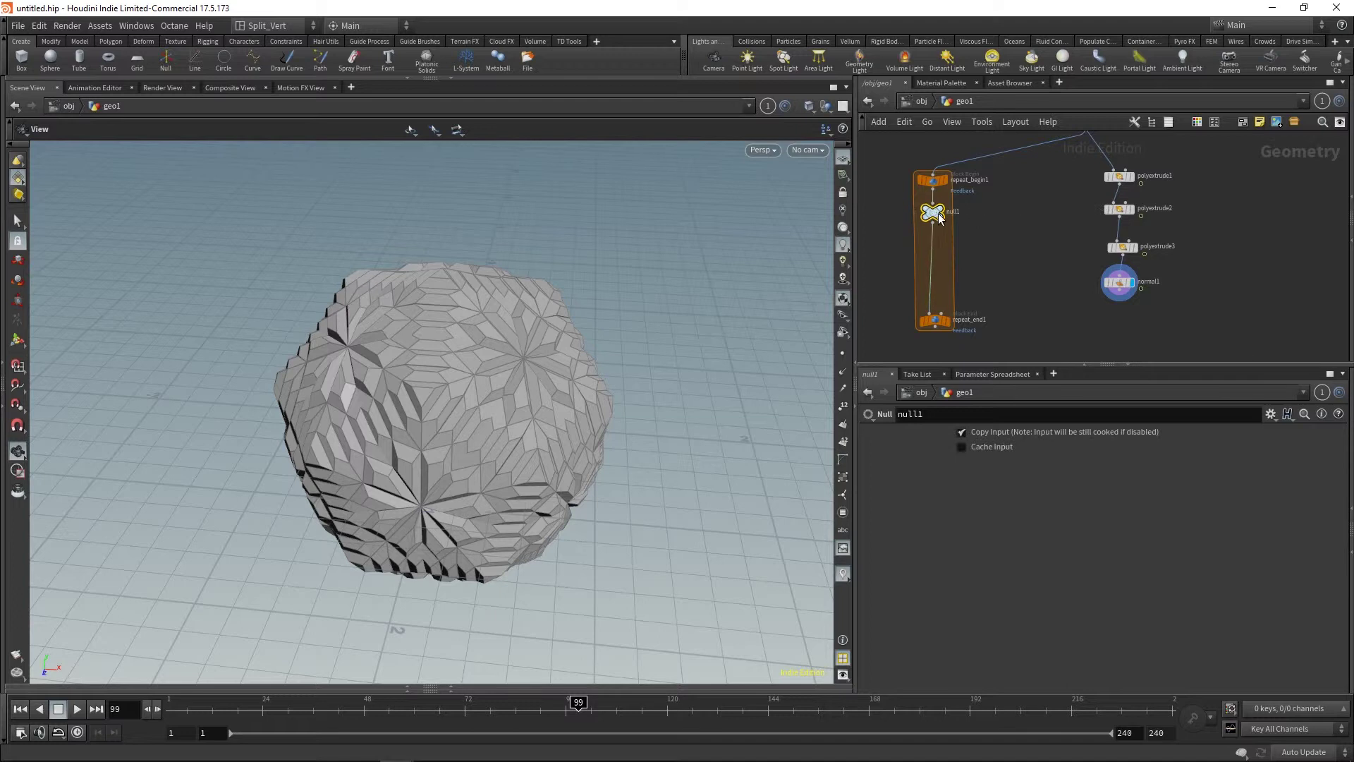
scroll(976, 213, up, 2)
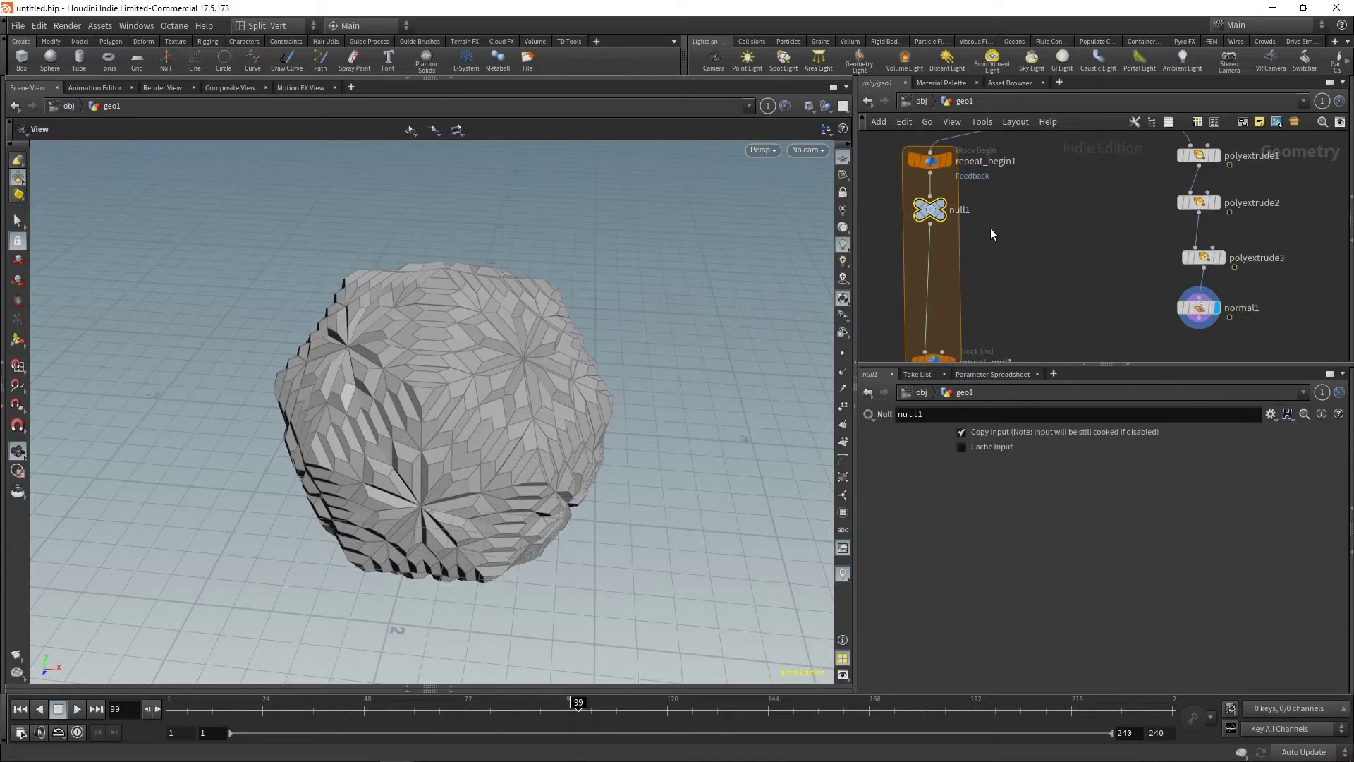
Add two Float parameters to the Null node through its parameter interface editor.
click(1271, 414)
click(1219, 430)
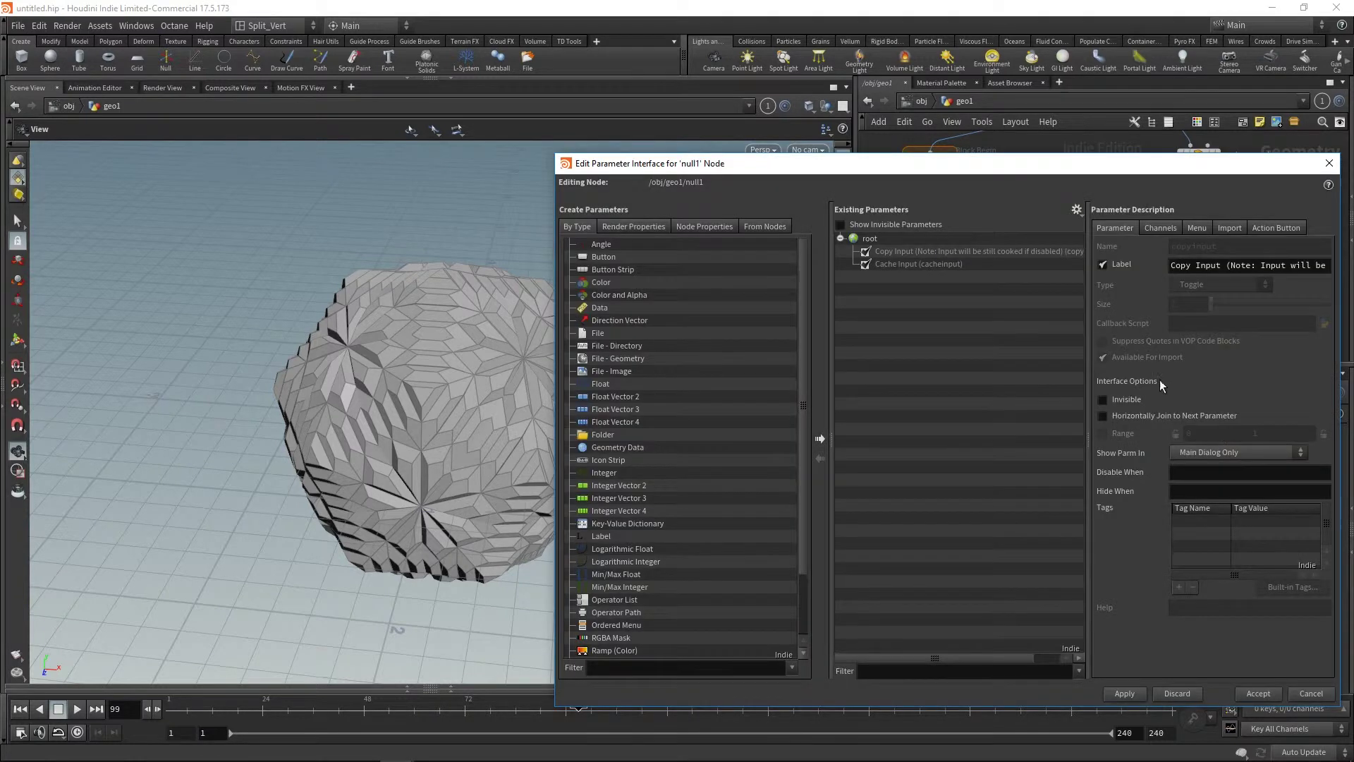
click(605, 390)
drag(597, 382, 900, 324)
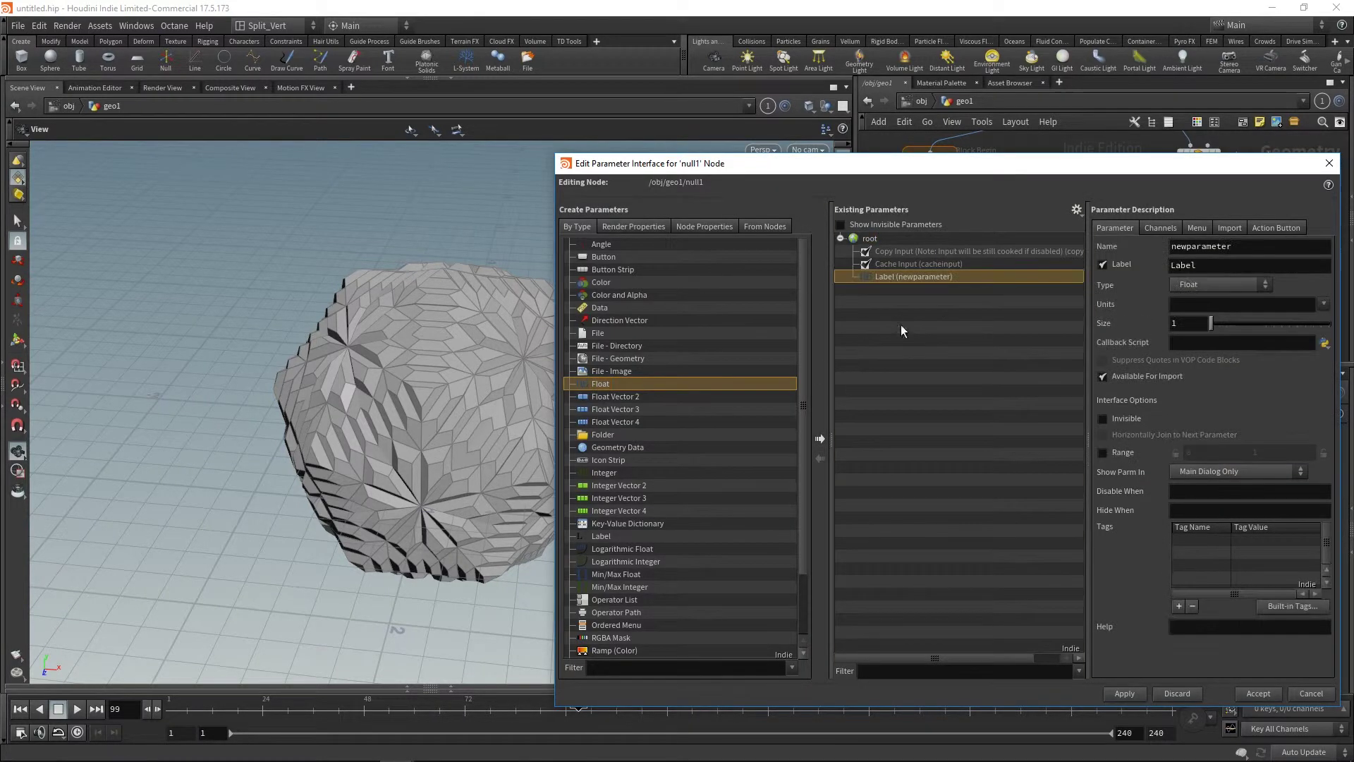
drag(599, 383, 924, 328)
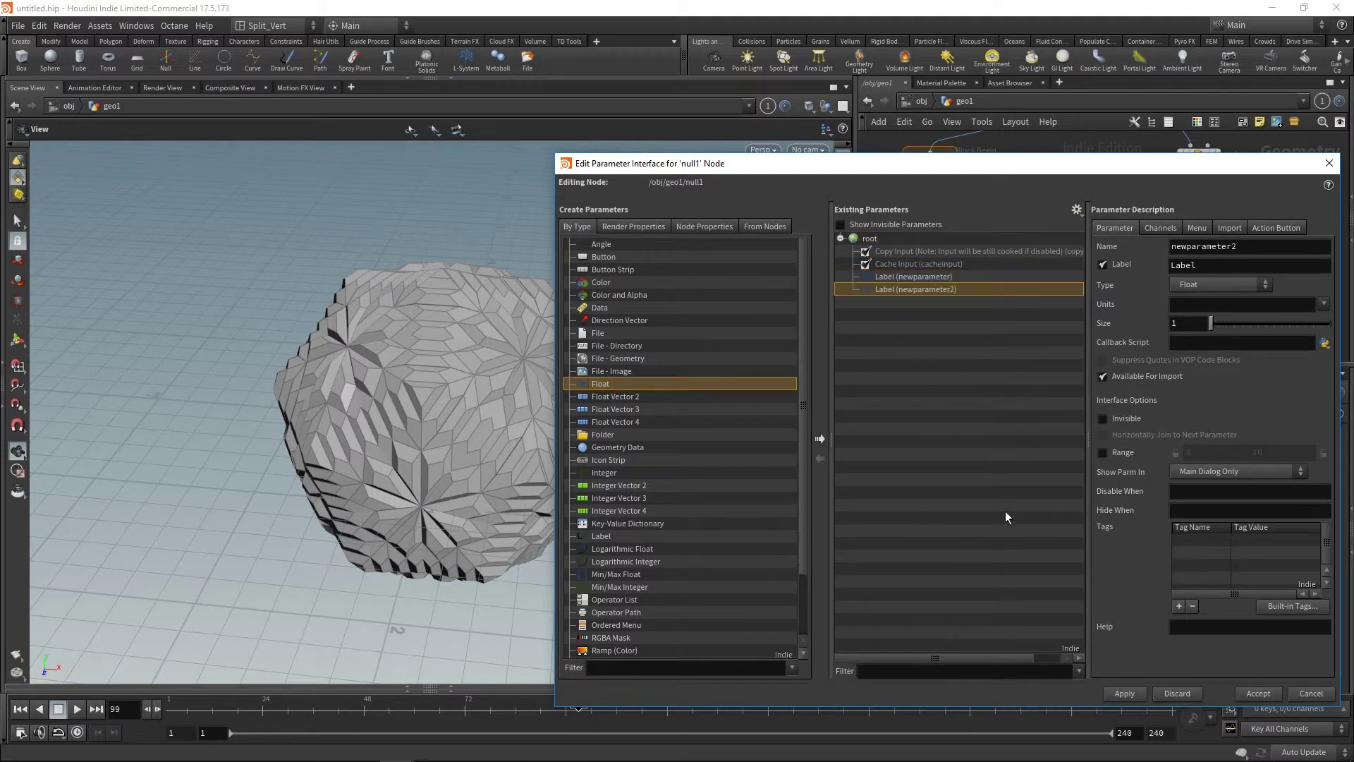
Name the first new Float parameter dist and label it Distance.
double_click(1239, 247)
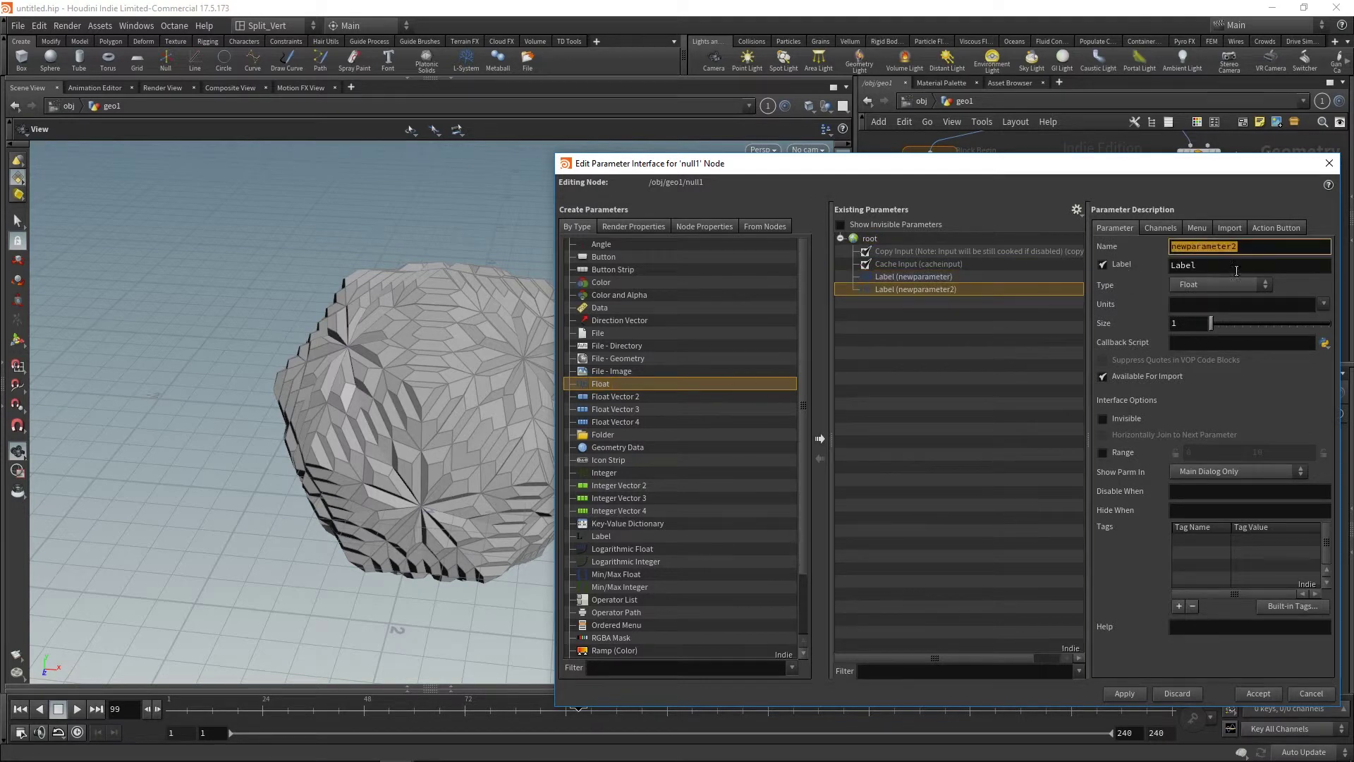
click(954, 278)
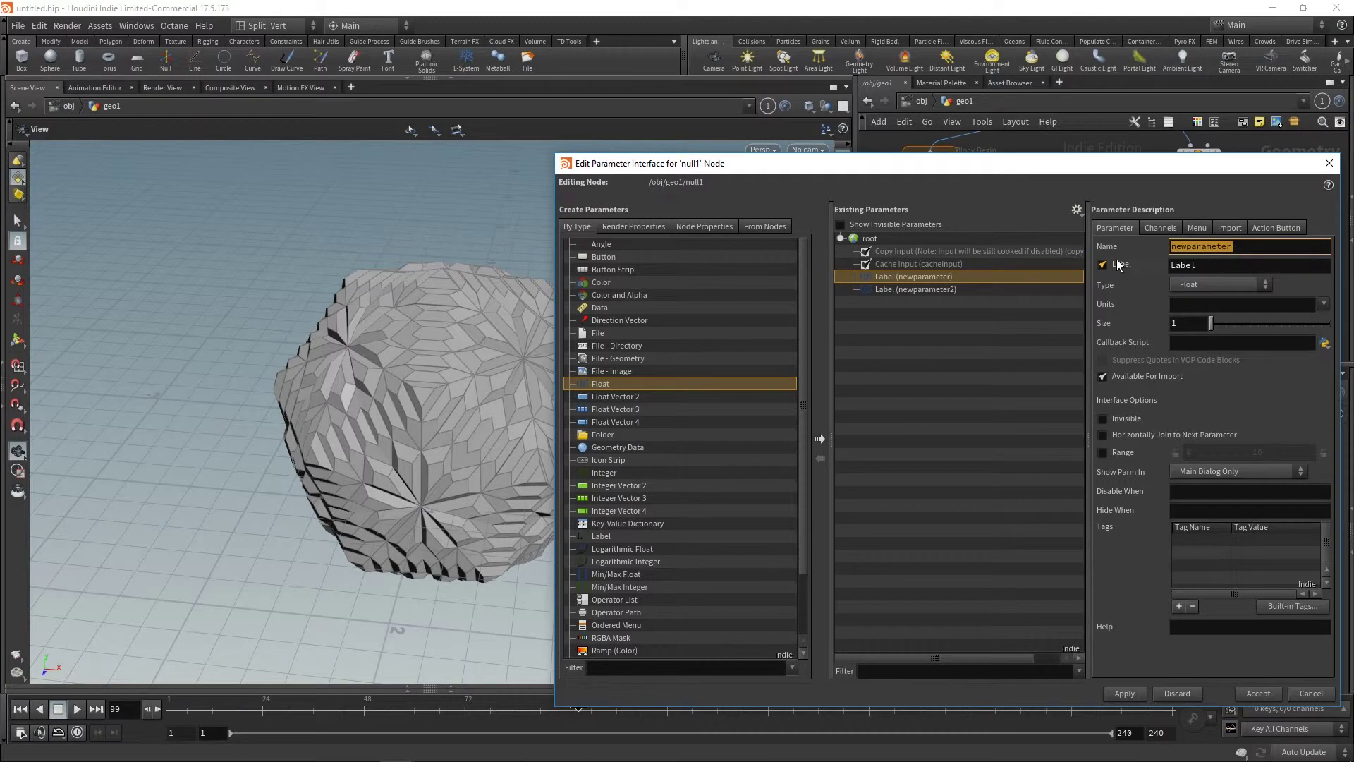
text(di)
key(Tab)
text(Distance)
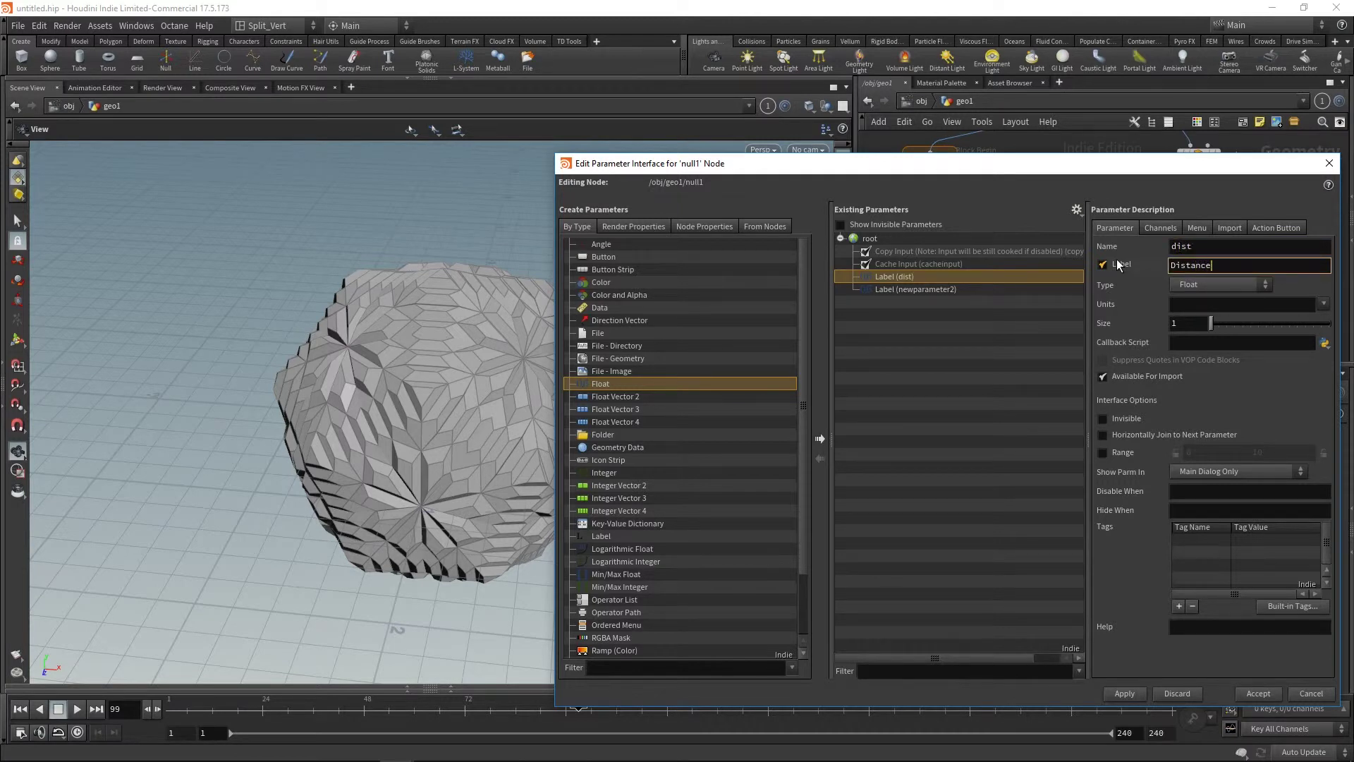
key(Tab)
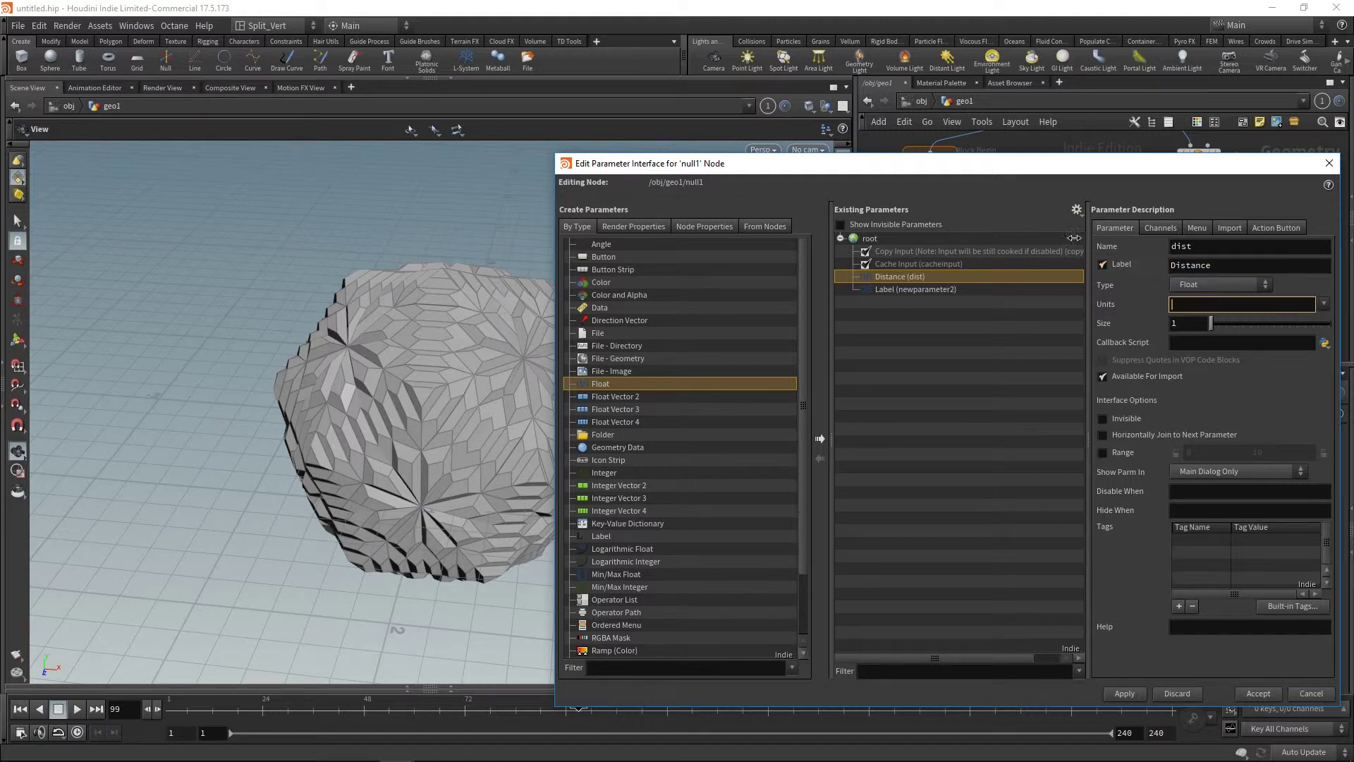
Name the second new Float parameter thick, label it Thickness, and accept the parameter interface changes.
click(895, 290)
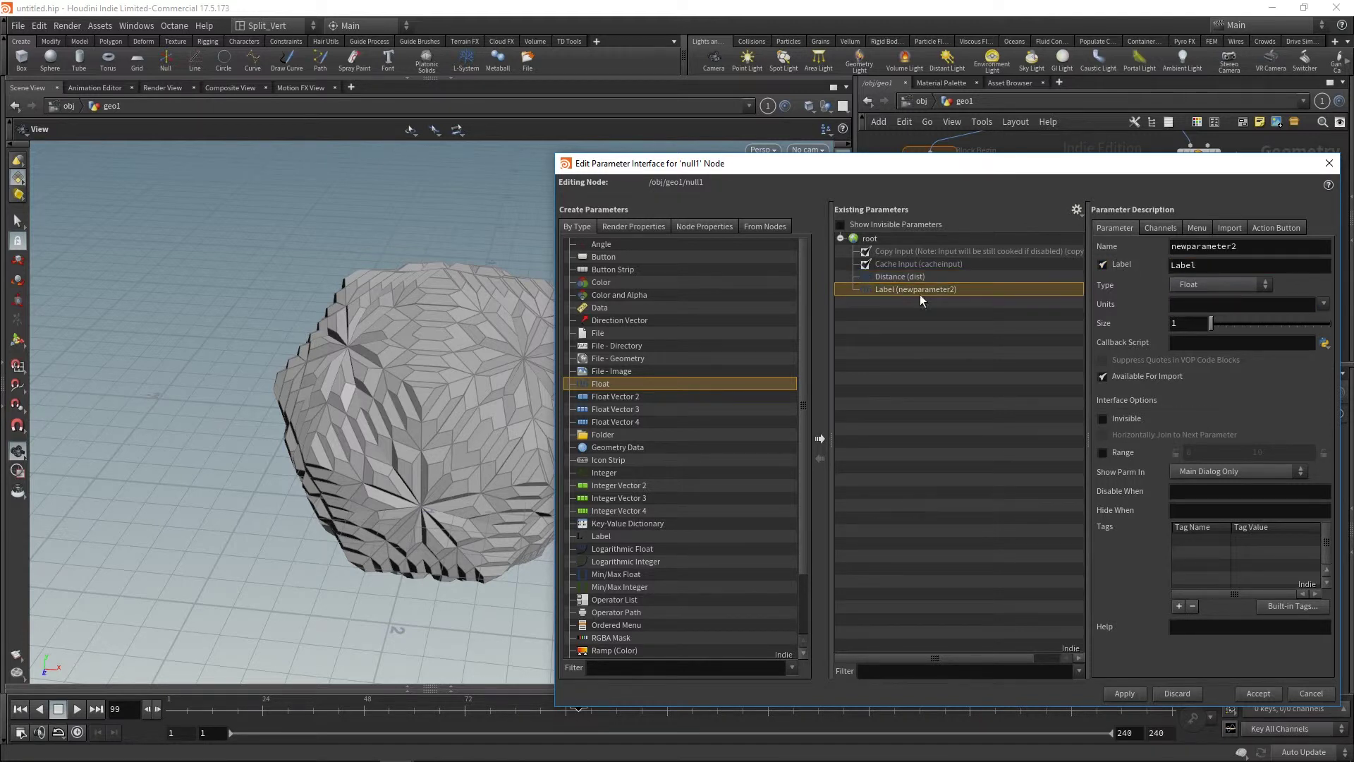
drag(1254, 245, 1131, 262)
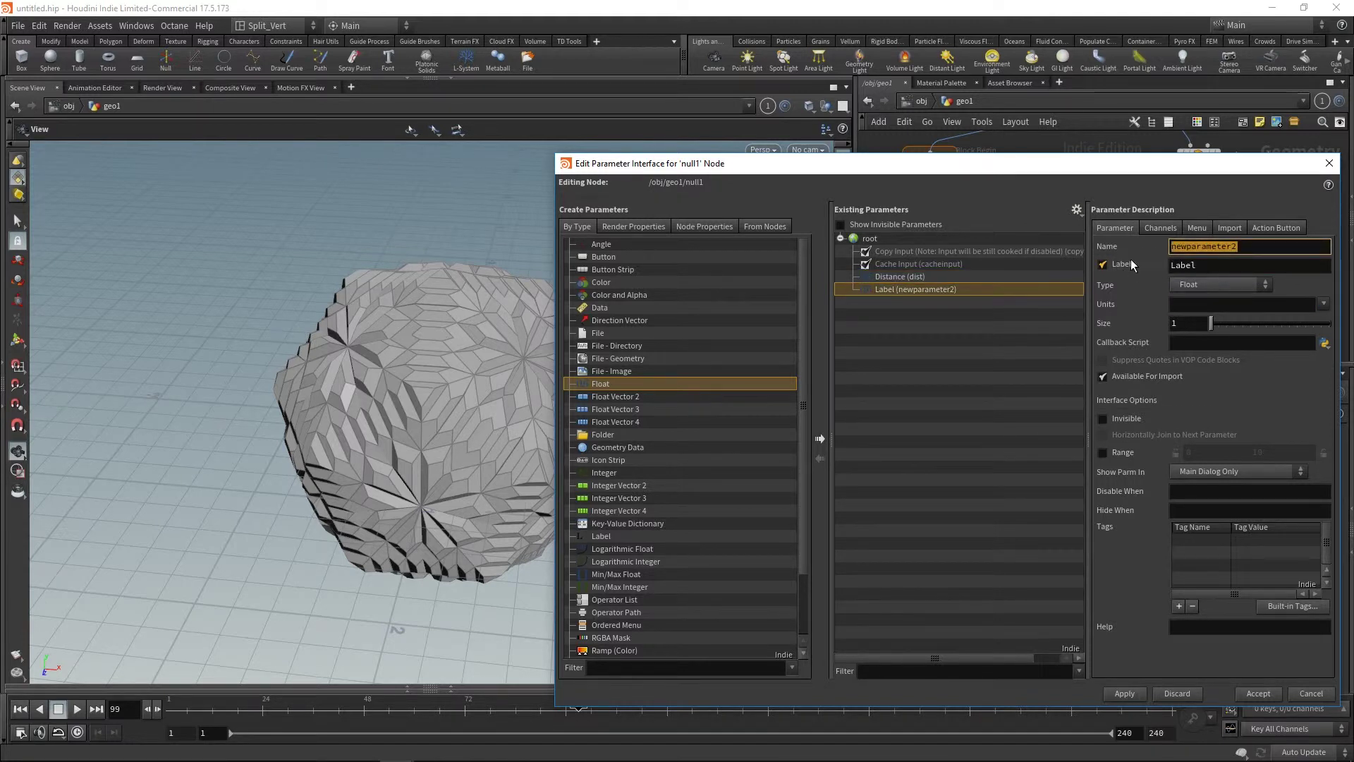
text(thick)
key(Tab)
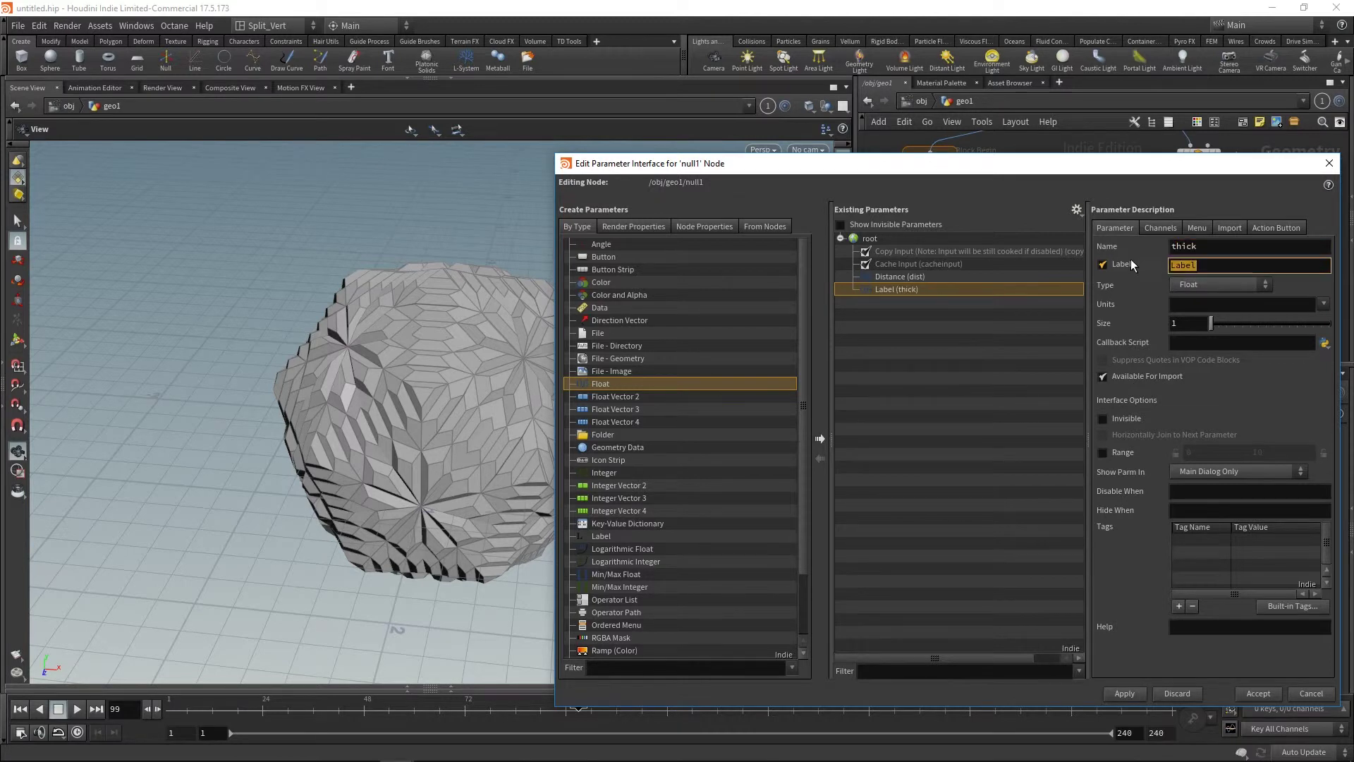
text(Thickness)
key(Tab)
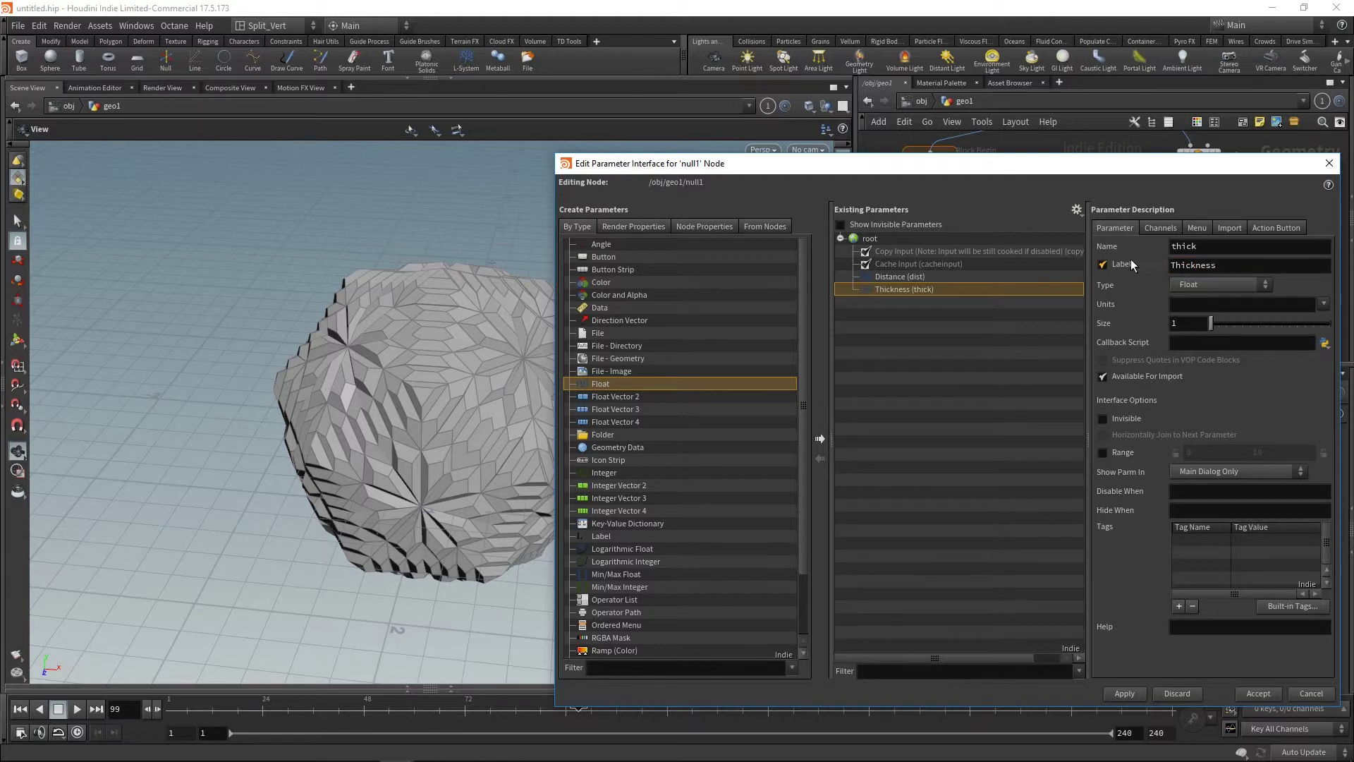
mouse_move(1250, 723)
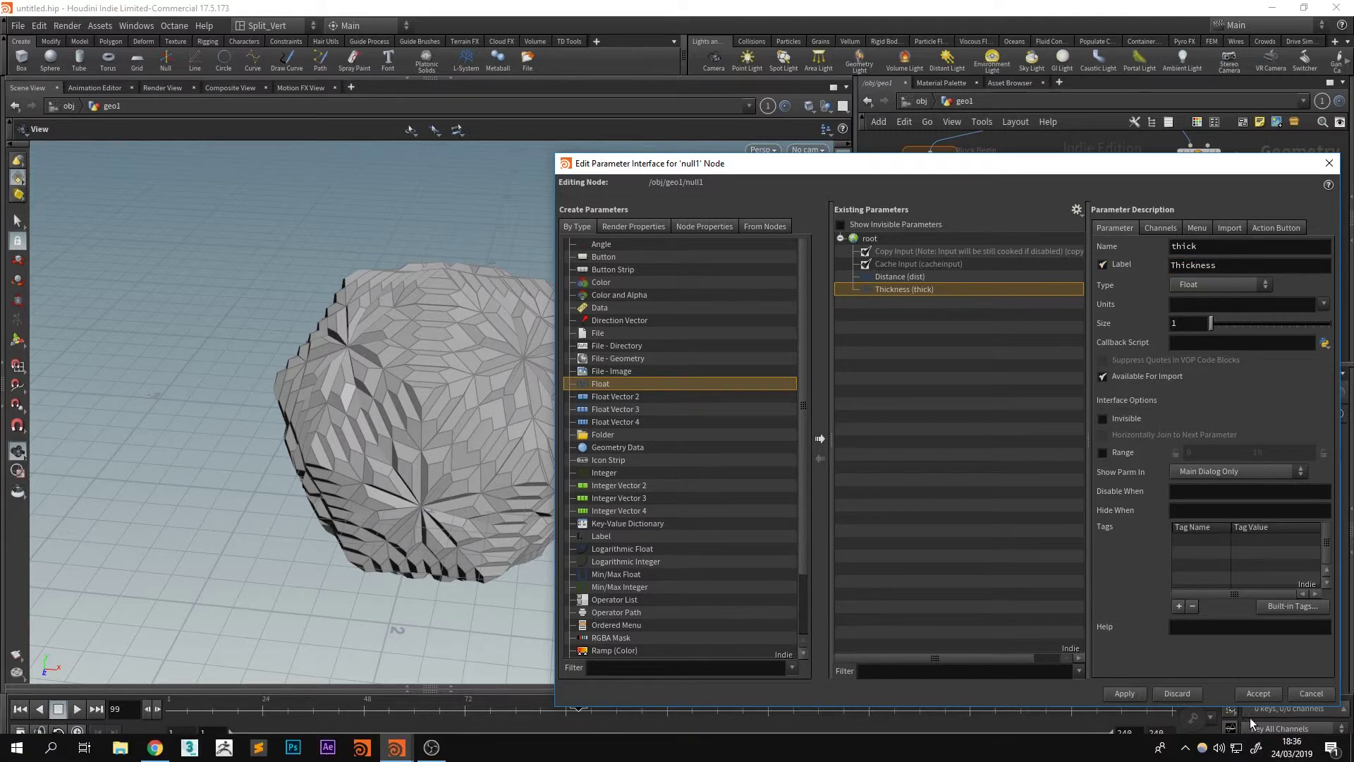
click(1263, 696)
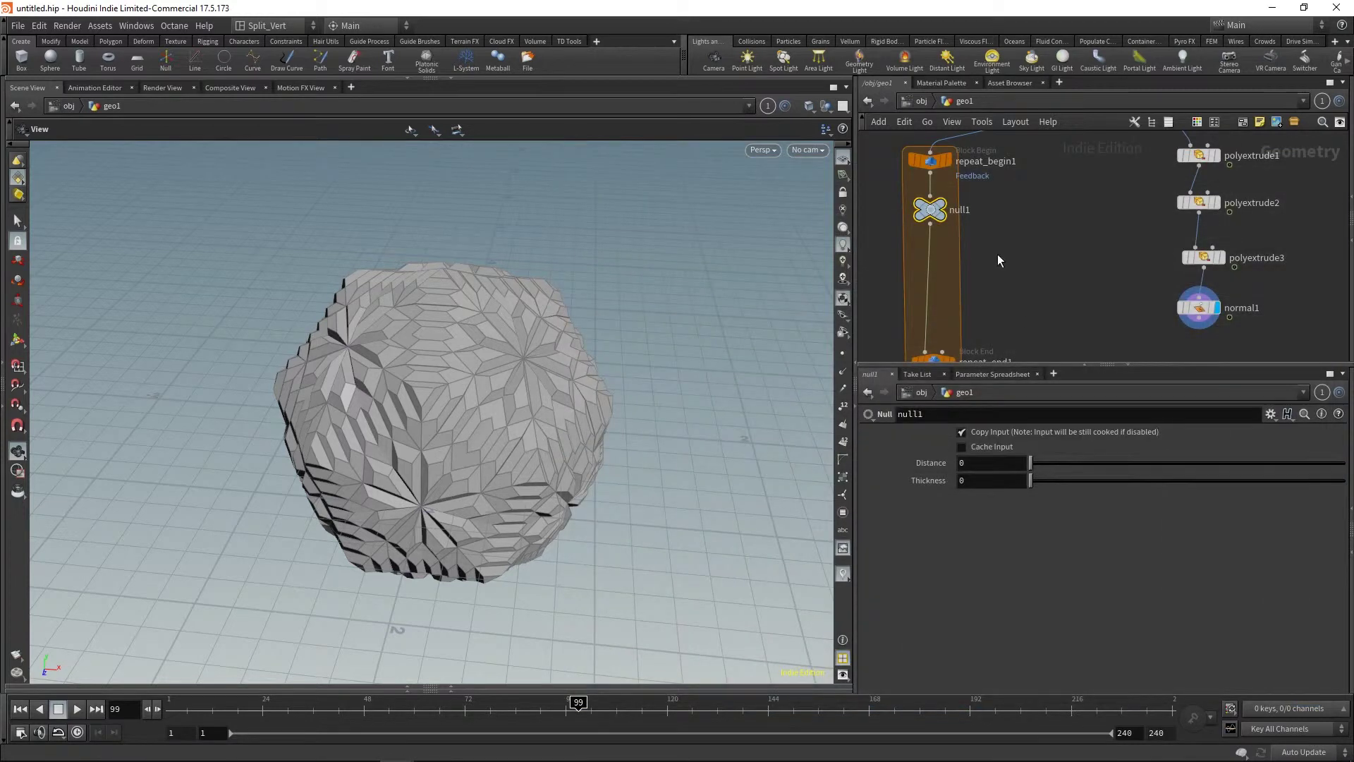
Keyframe the Null node's Distance at 0 and Thickness at 1 on frame 1.
drag(221, 703, 169, 707)
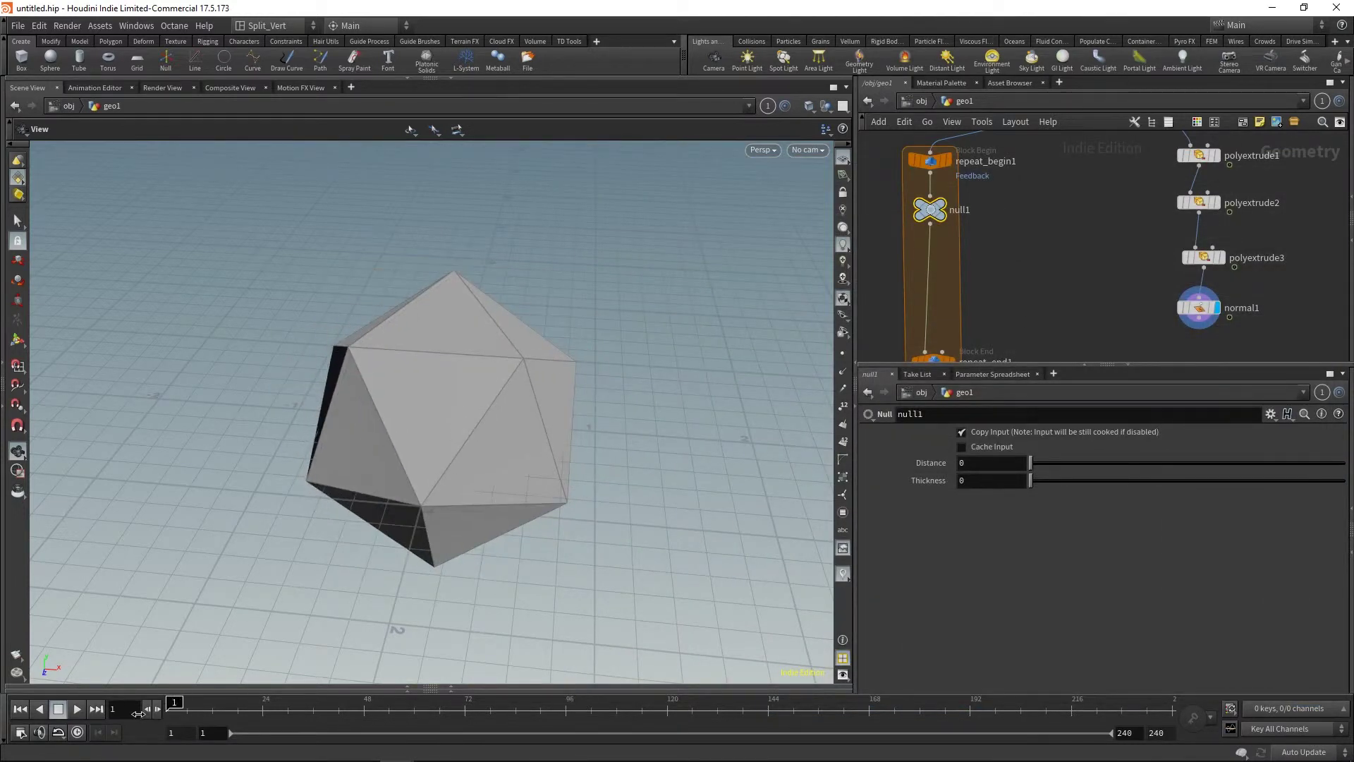
alt+click(931, 463)
alt+click(929, 481)
click(959, 482)
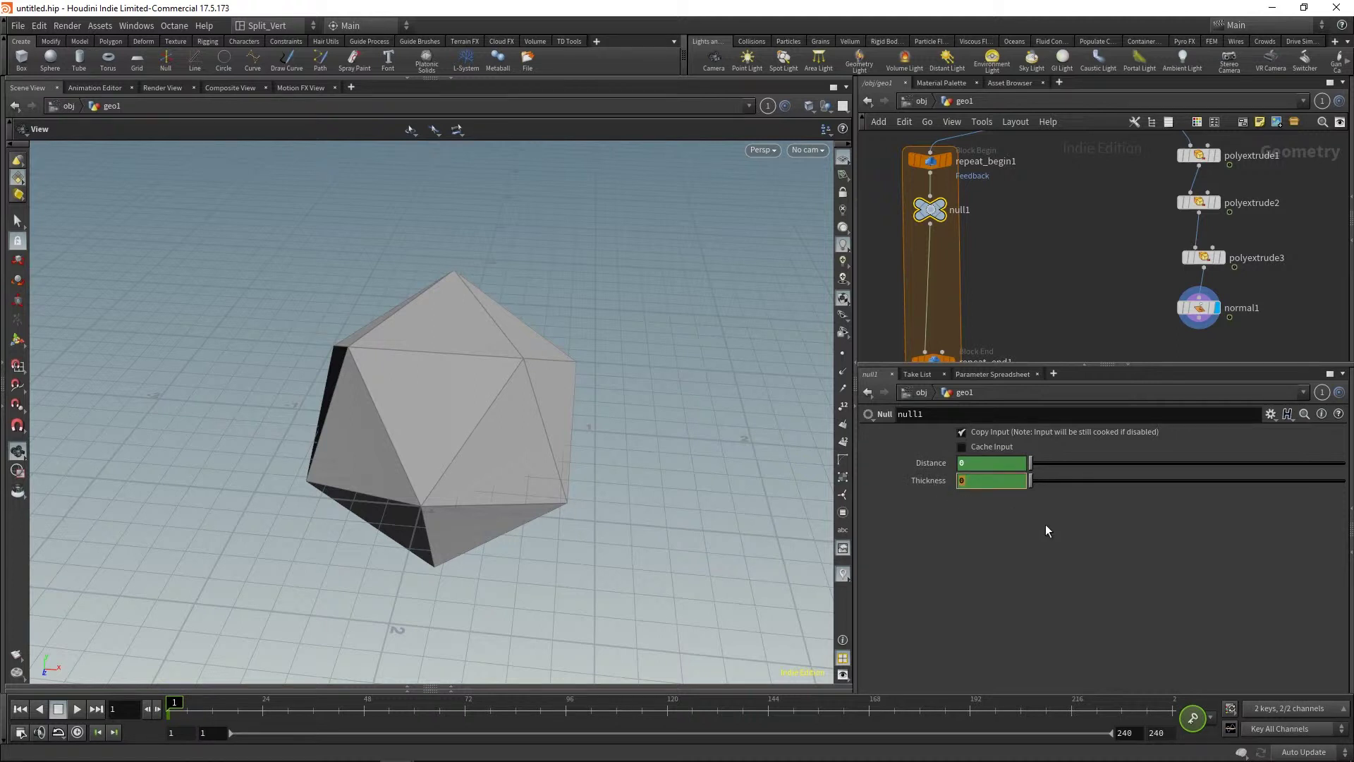
text(1)
key(Return)
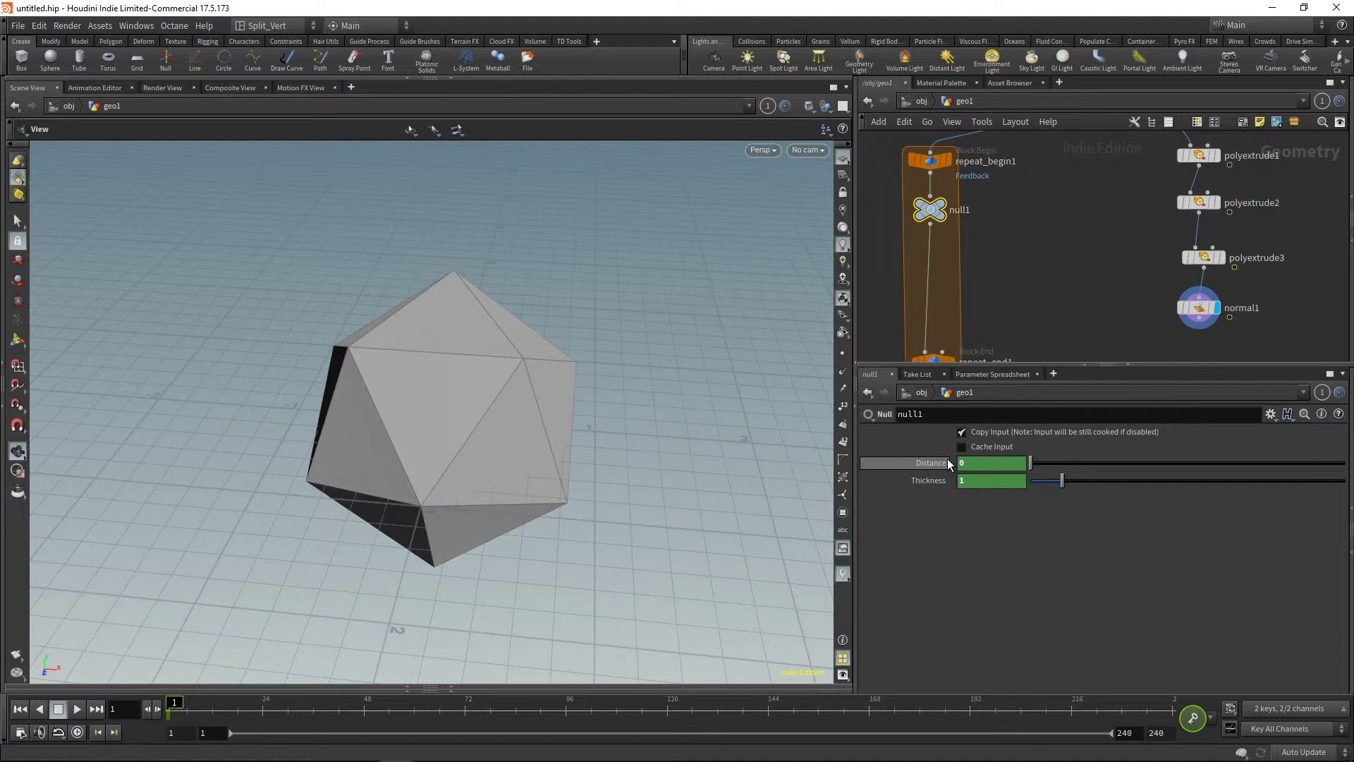
On frame 48, keyframe the Null node's Distance at 0.2 and its Thickness at a lower value.
drag(184, 707, 376, 710)
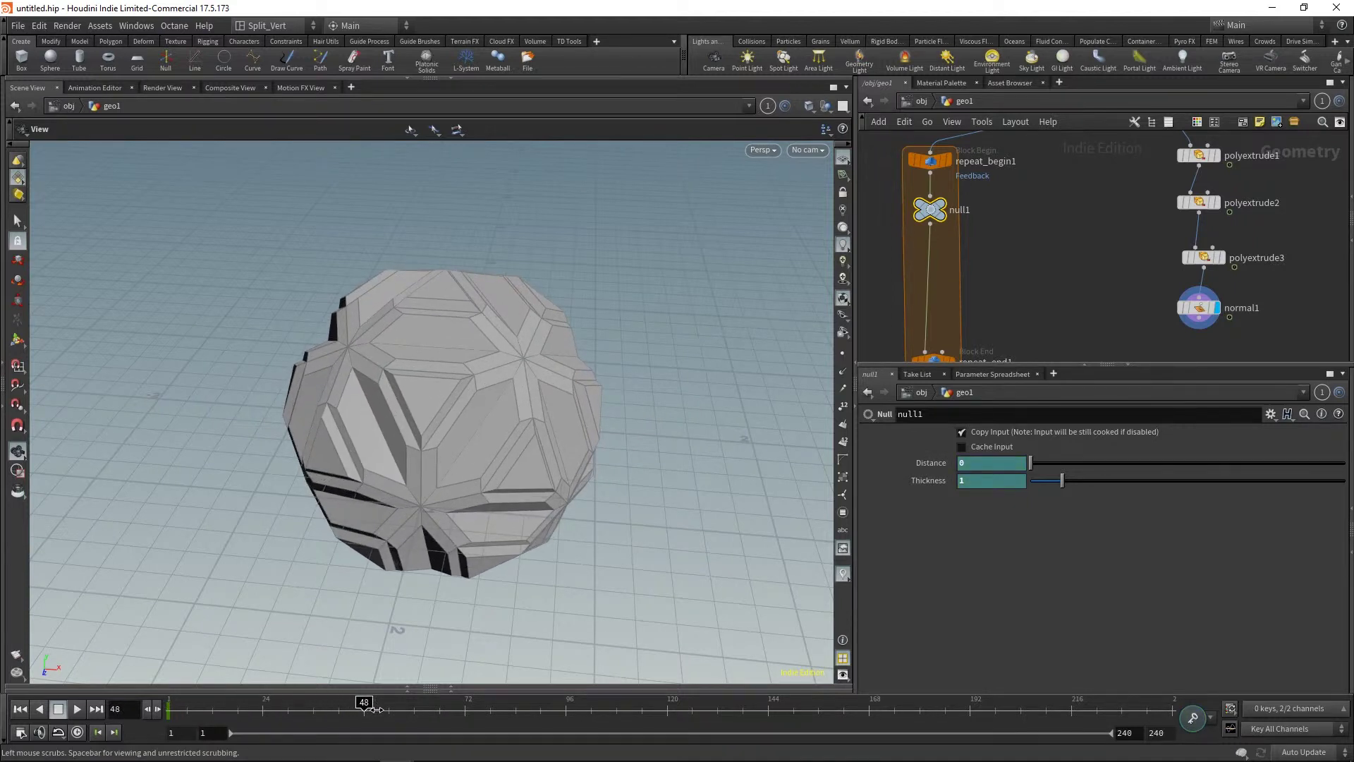
alt+click(931, 462)
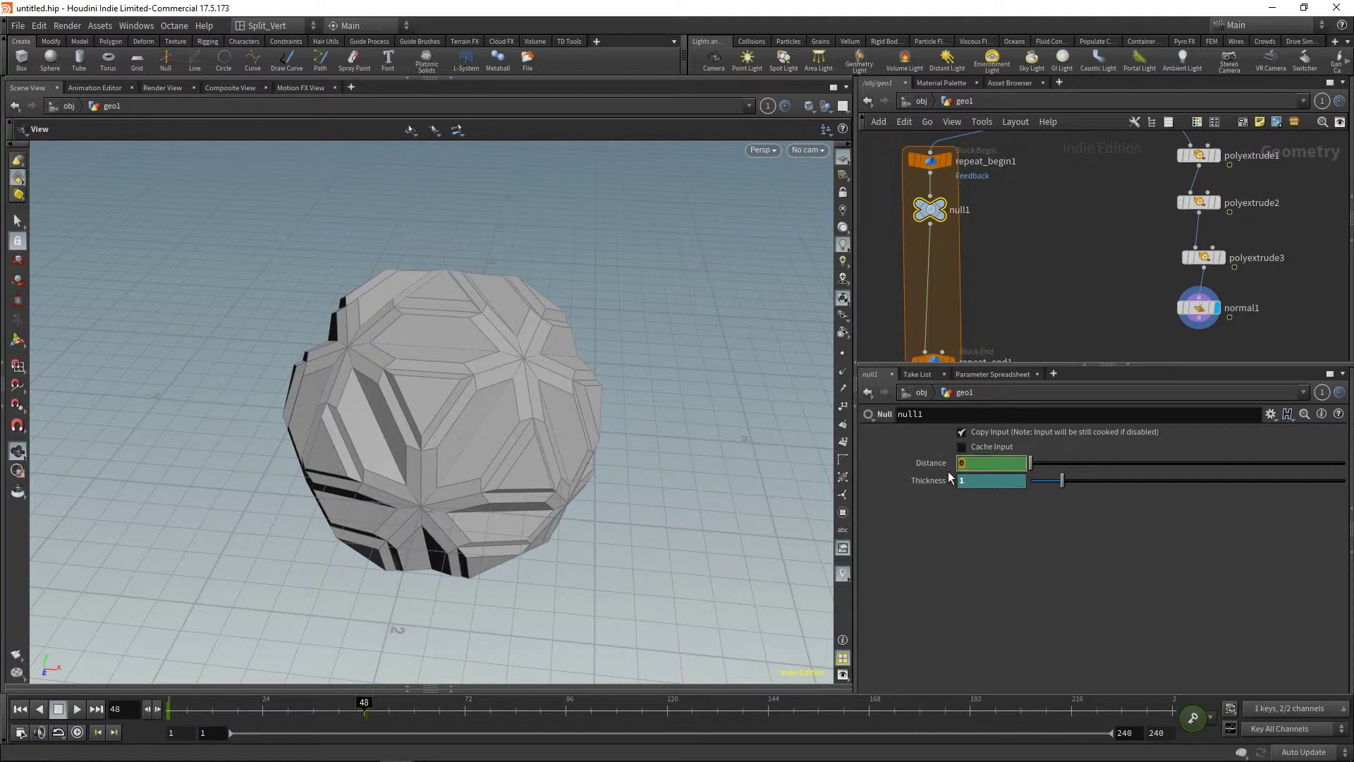
text(2)
key(Return)
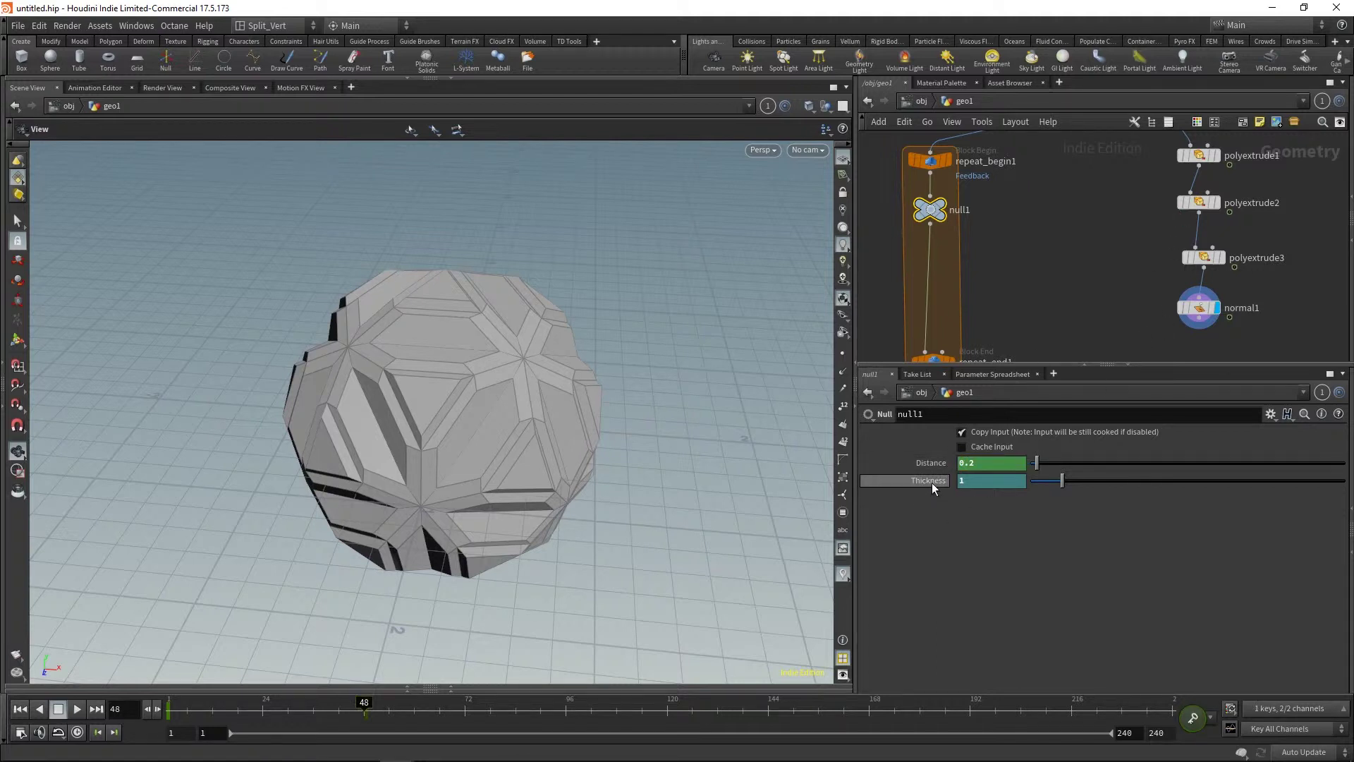
alt+click(933, 482)
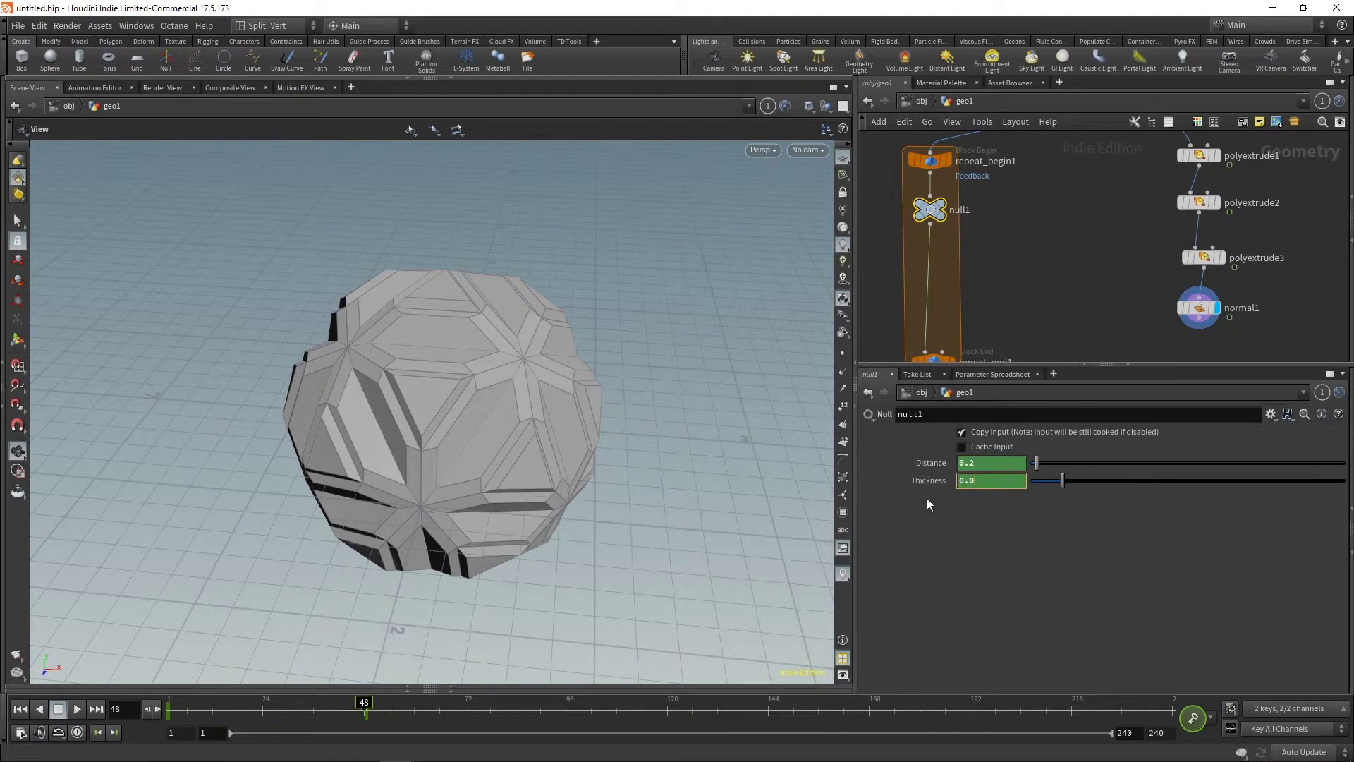
key(BackSpace)
key(BackSpace)
text(6)
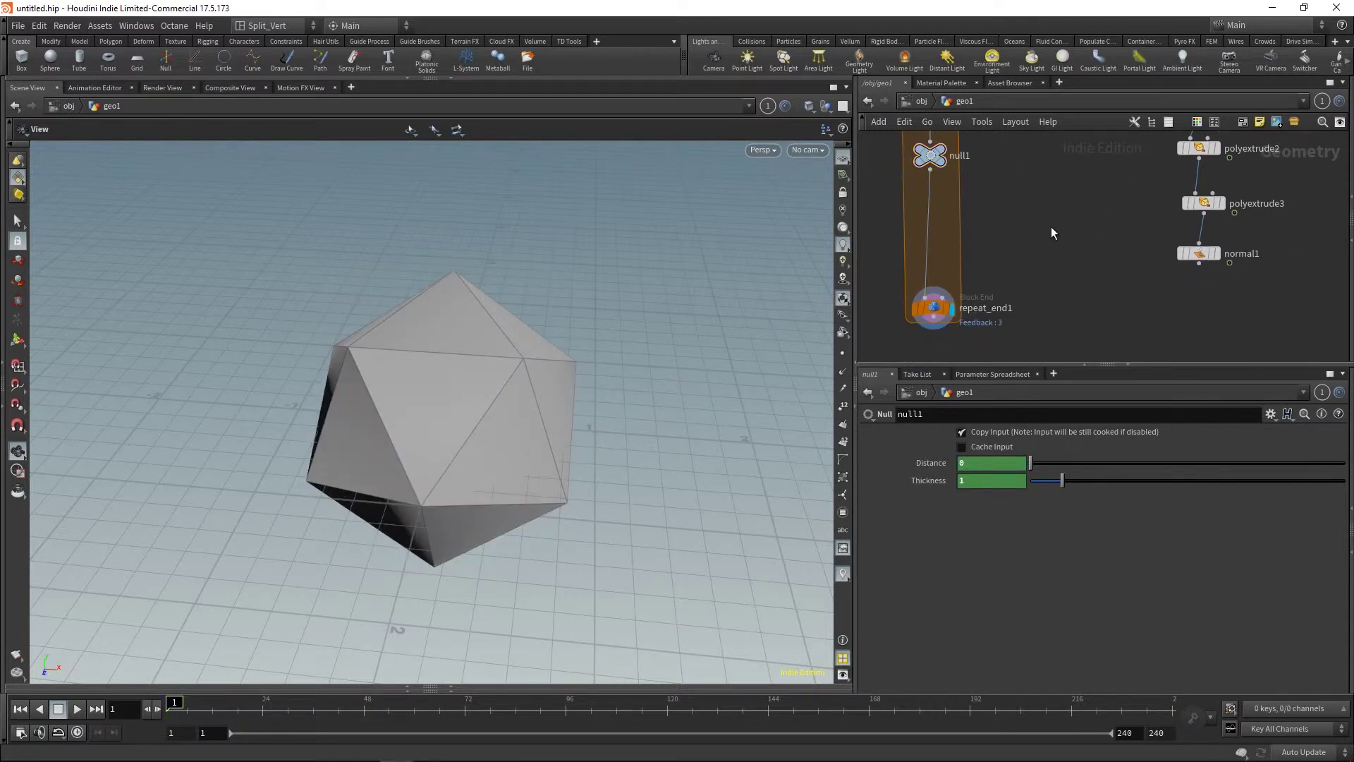
Insert a PolyExtrude node between the Null and the loop's end node.
key(Tab)
text(poly)
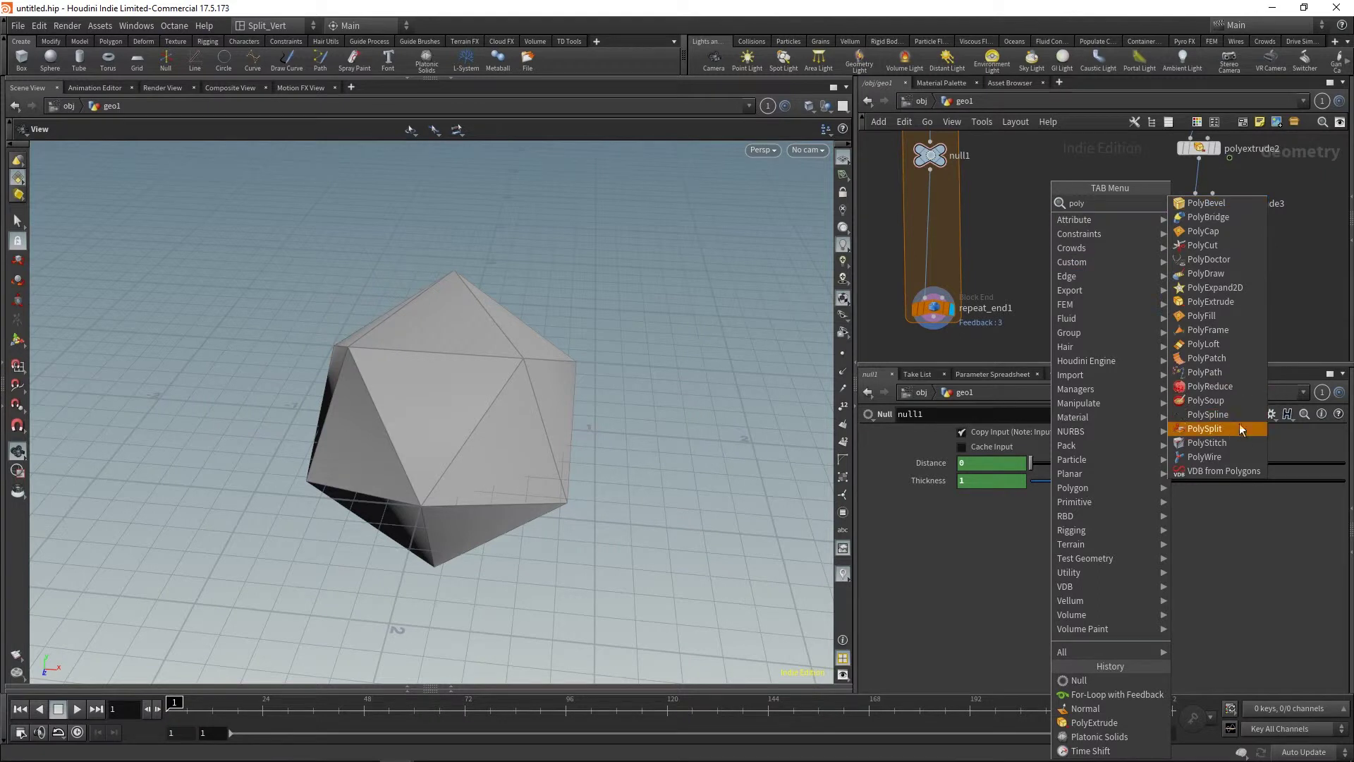
click(1207, 302)
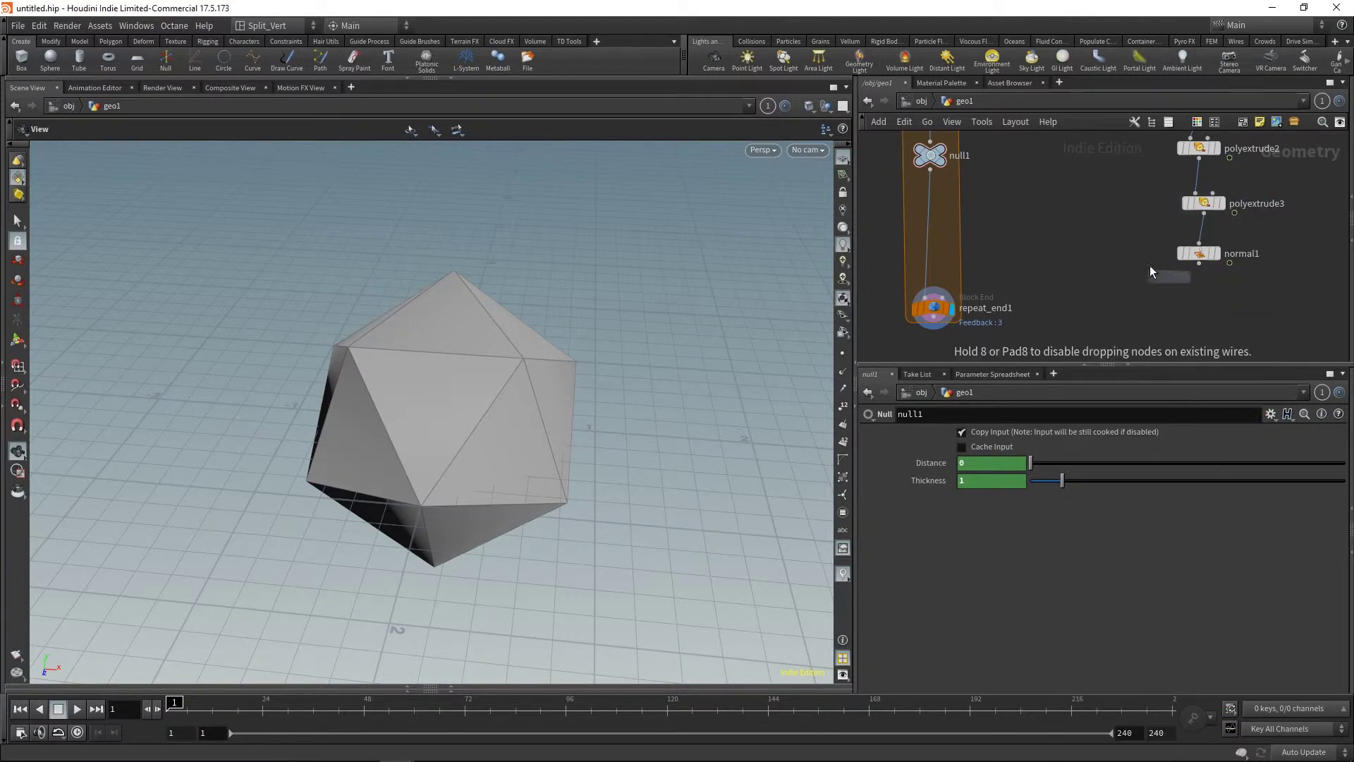
click(932, 217)
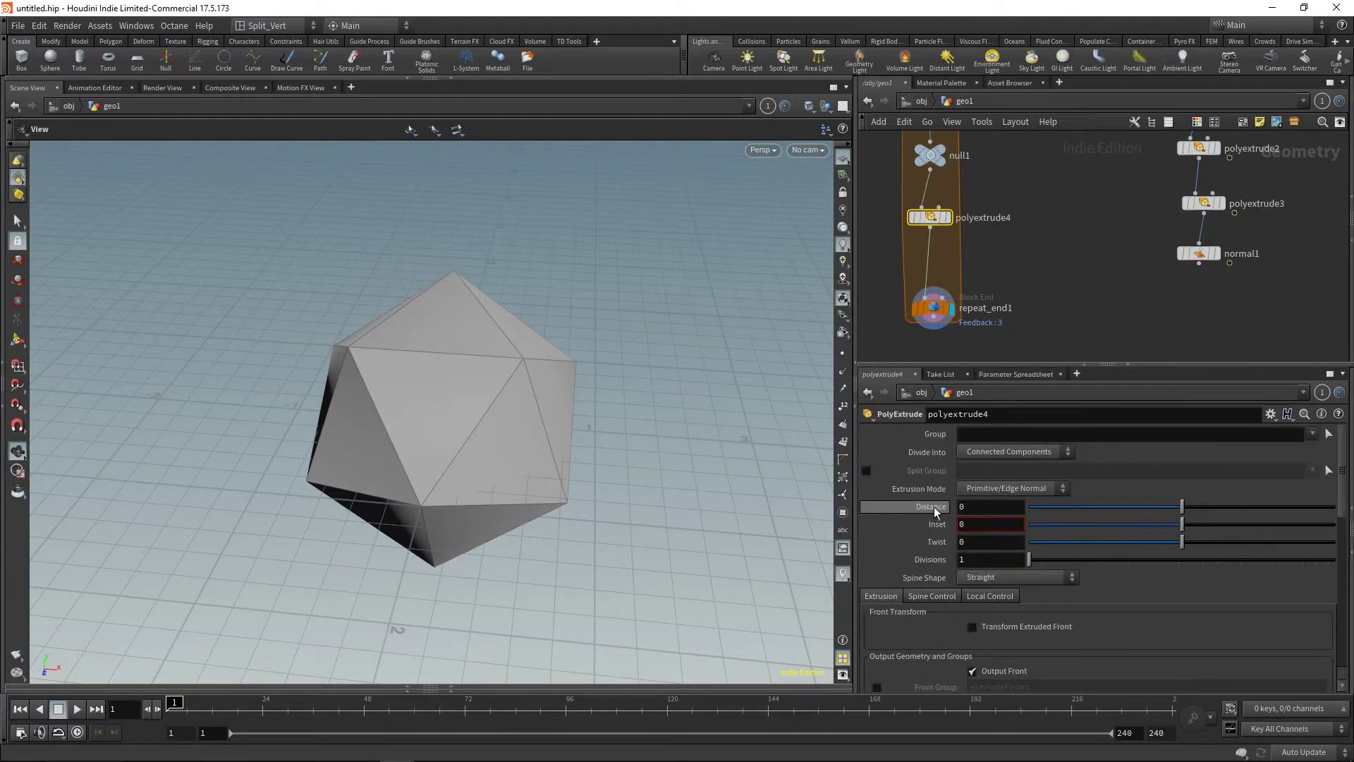
Link the loop's PolyExtrude Distance to the Null node's Distance with a relative reference.
middle_drag(1018, 186, 1020, 208)
click(933, 177)
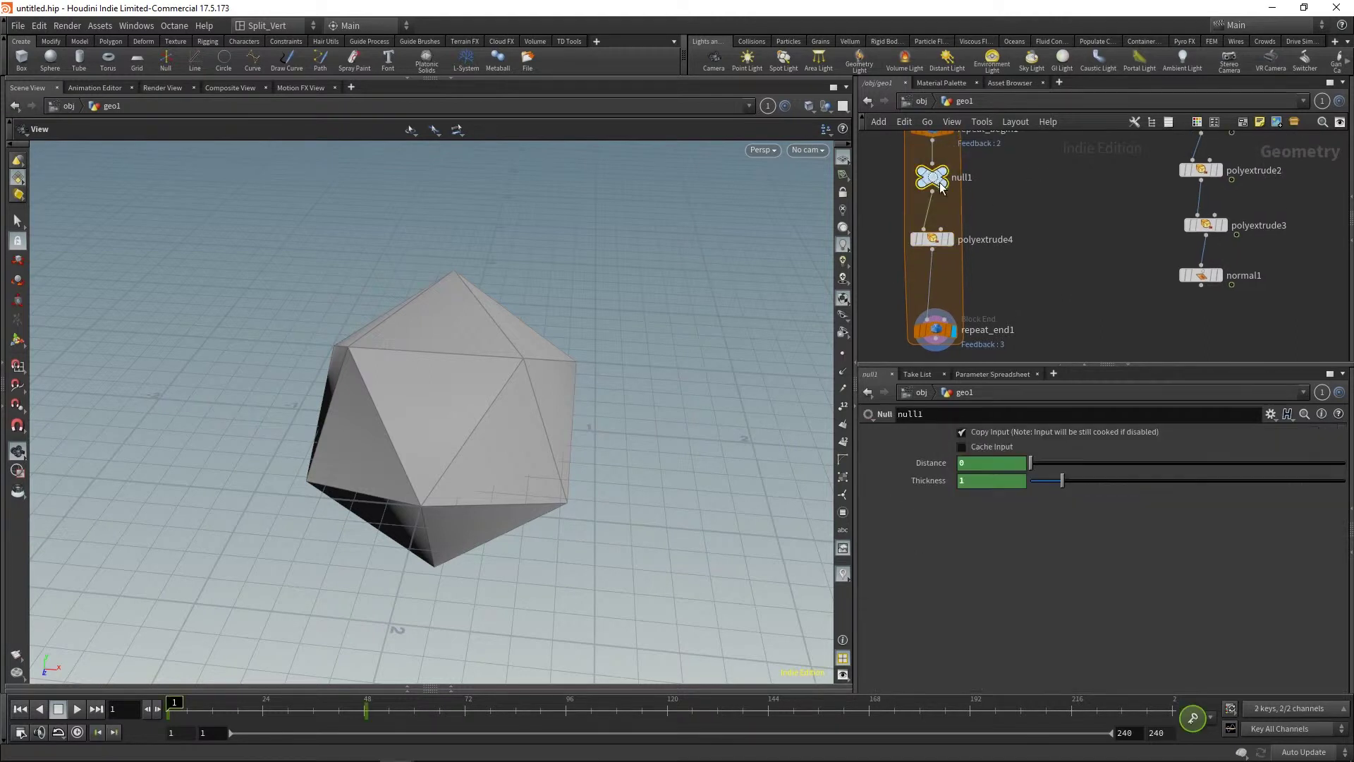
right_click(927, 469)
click(946, 554)
click(933, 239)
right_click(945, 505)
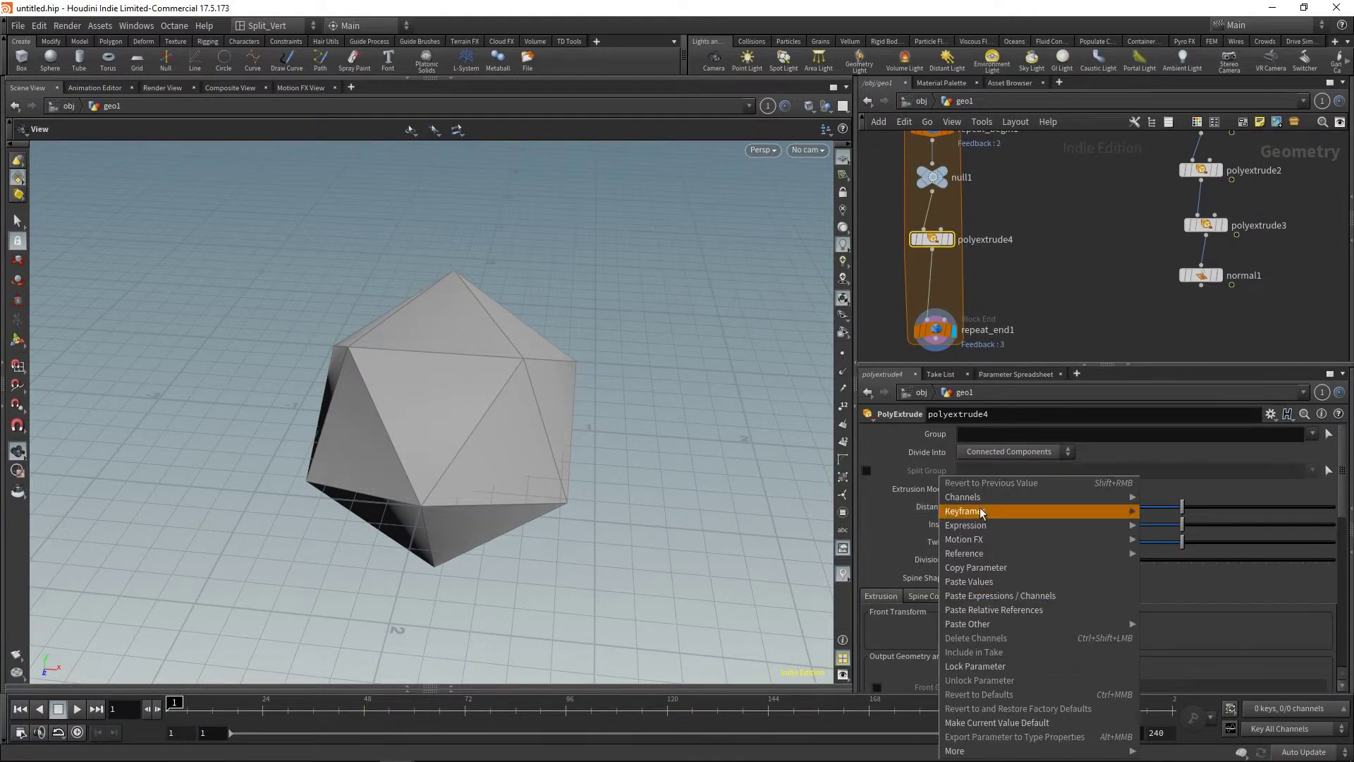
click(1012, 610)
Link the value of point 2 on the PolyExtrude's Thickness Ramp to the Null node's Thickness with a relative reference.
mouse_move(932, 252)
middle_down()
mouse_move(925, 193)
mouse_move(922, 249)
middle_up()
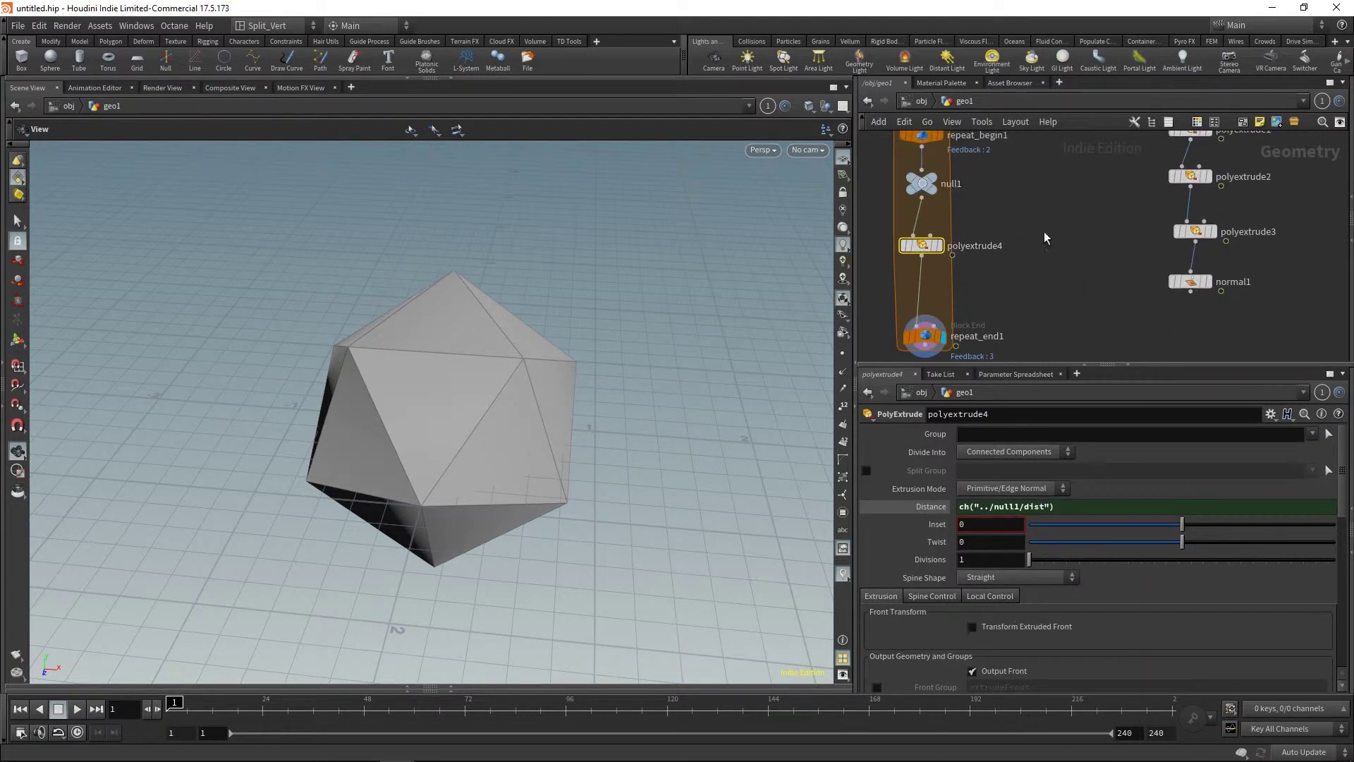
click(916, 185)
right_click(928, 480)
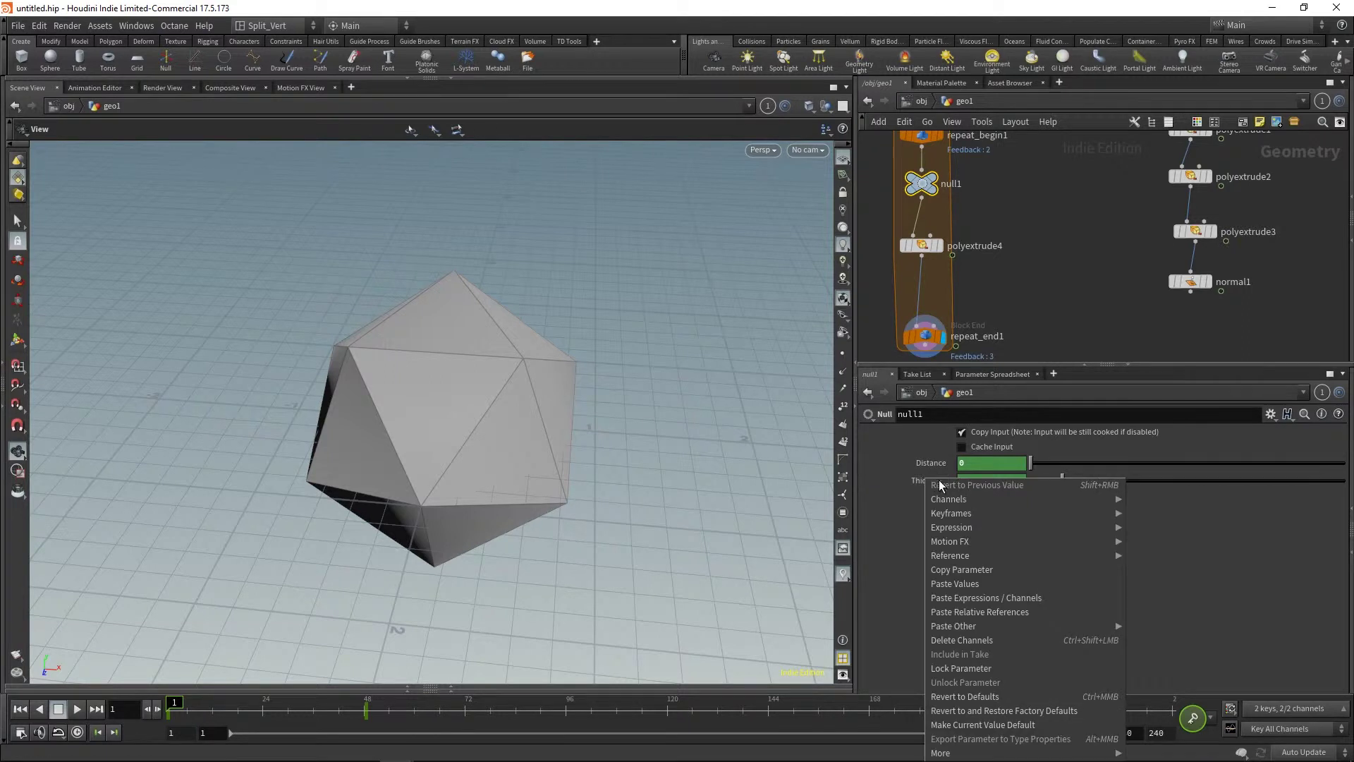
click(987, 568)
click(922, 247)
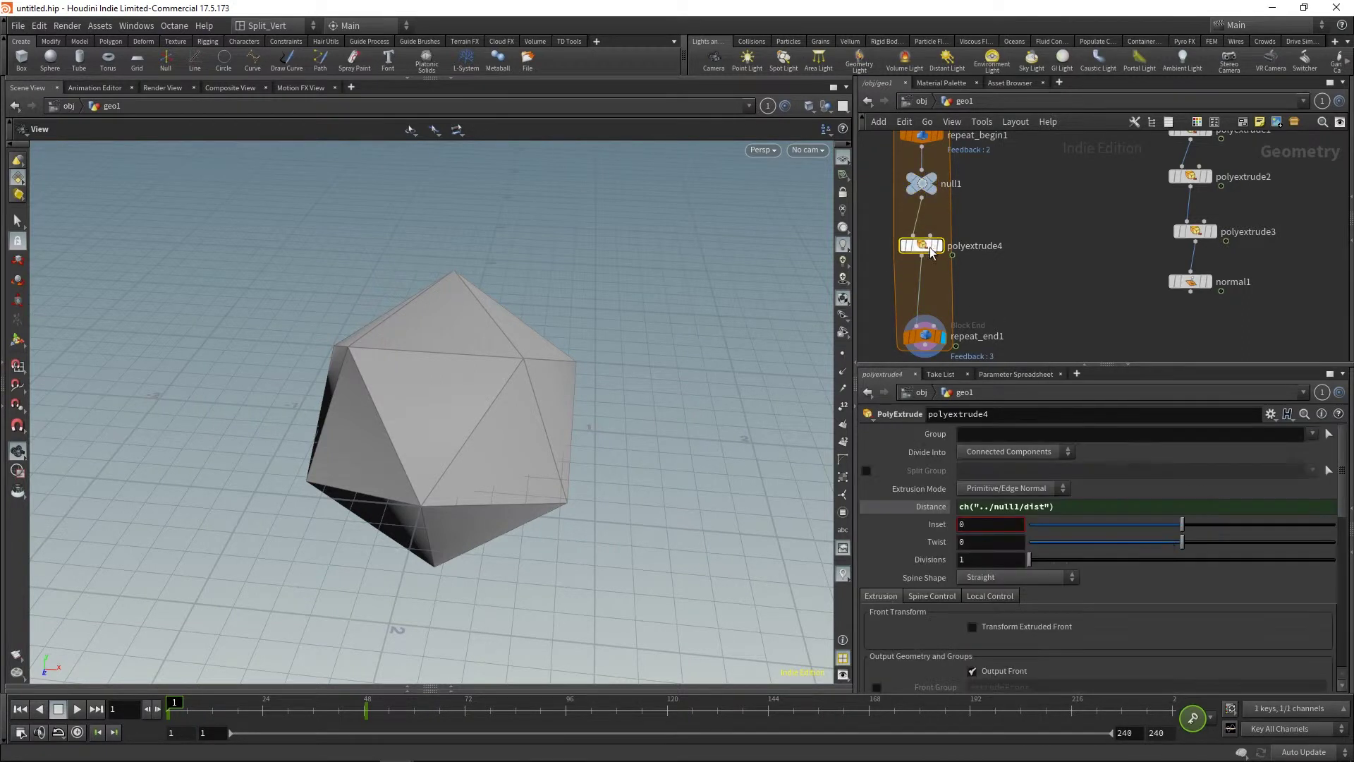
click(946, 596)
drag(1343, 502, 1350, 631)
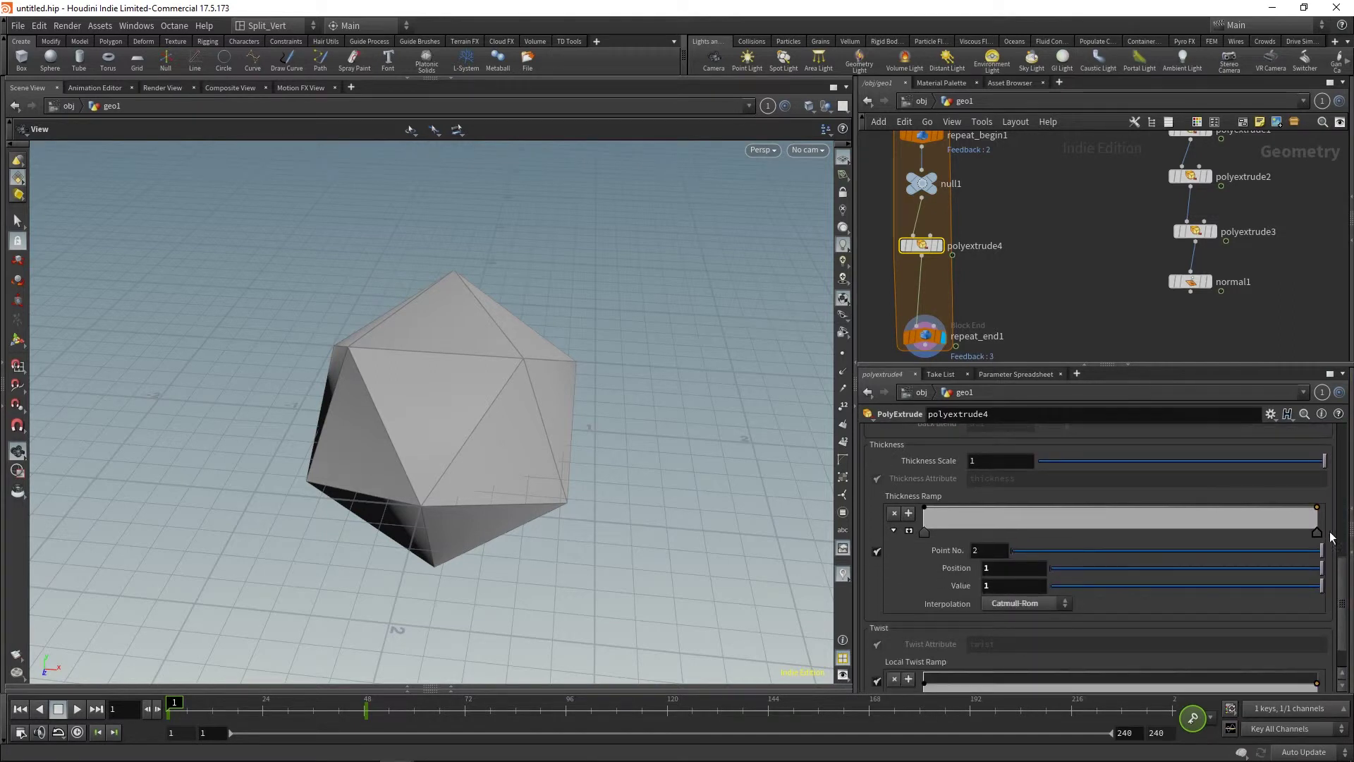
right_click(964, 587)
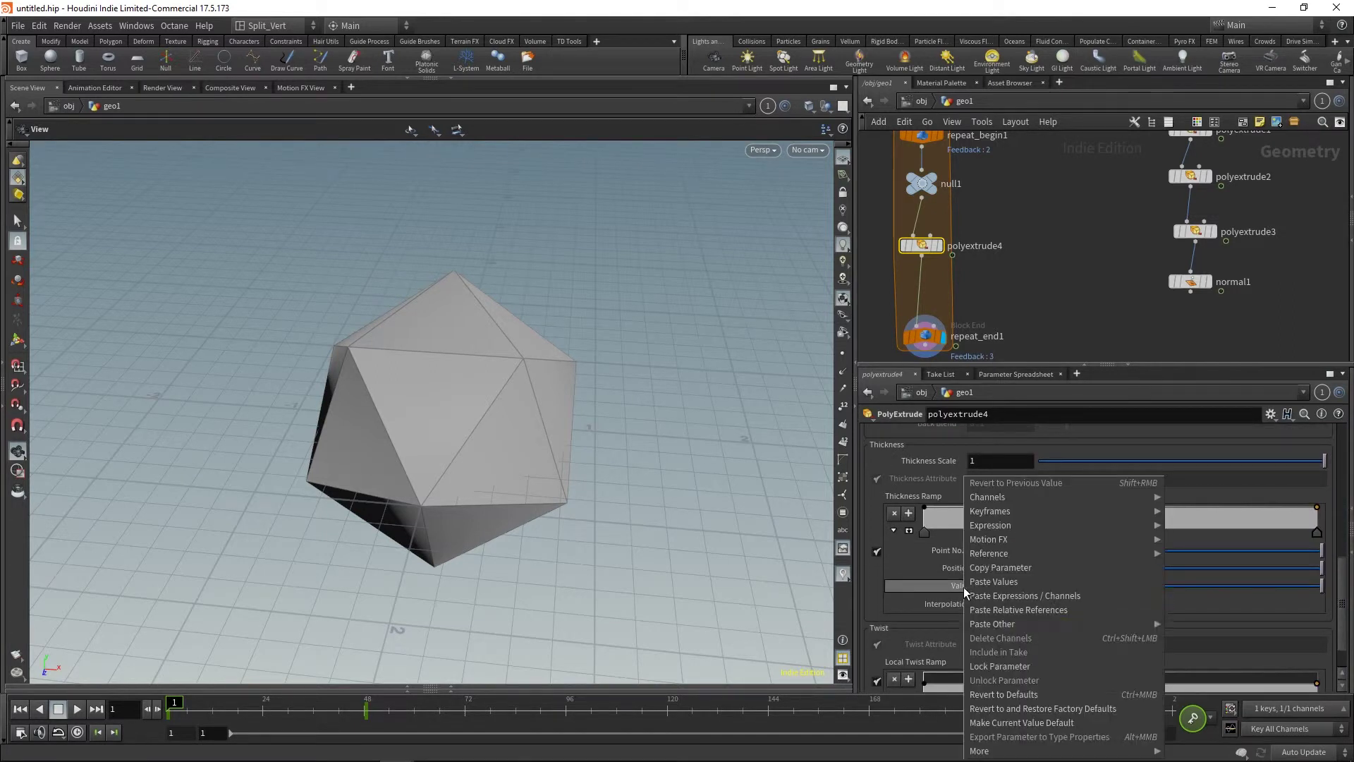
click(1036, 613)
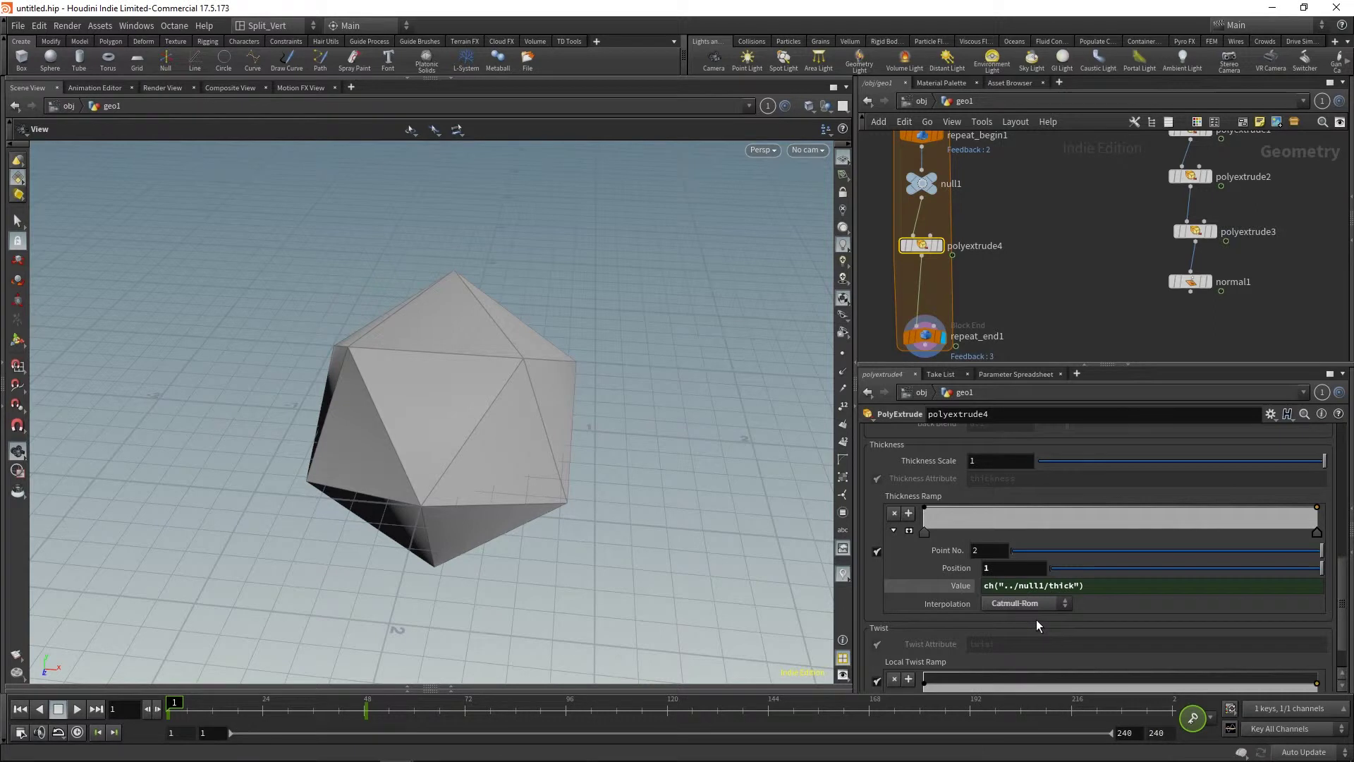
Set the repeat loop's Iterations to 1 on its end node.
drag(1348, 529, 1344, 452)
middle_drag(919, 147, 921, 189)
click(921, 189)
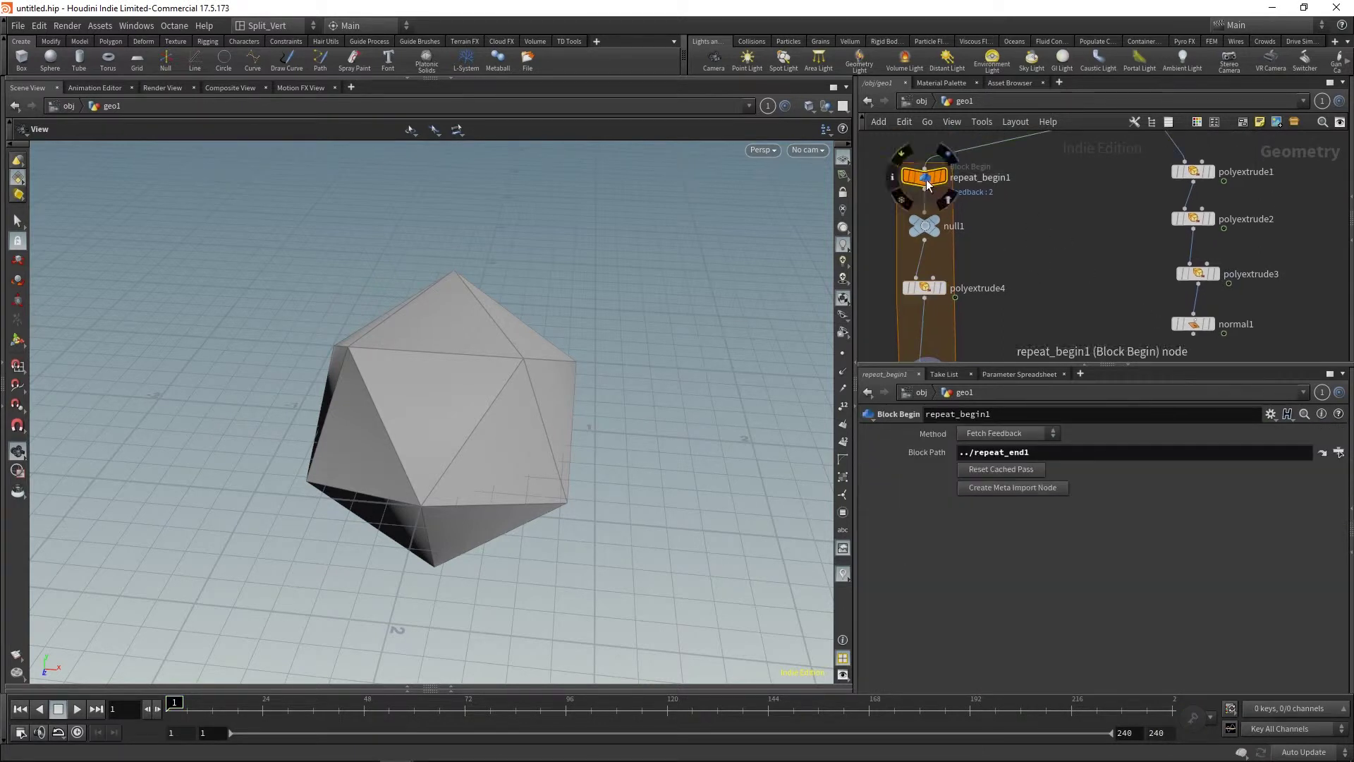
middle_drag(1005, 300, 1007, 240)
click(930, 320)
drag(1113, 476, 1059, 472)
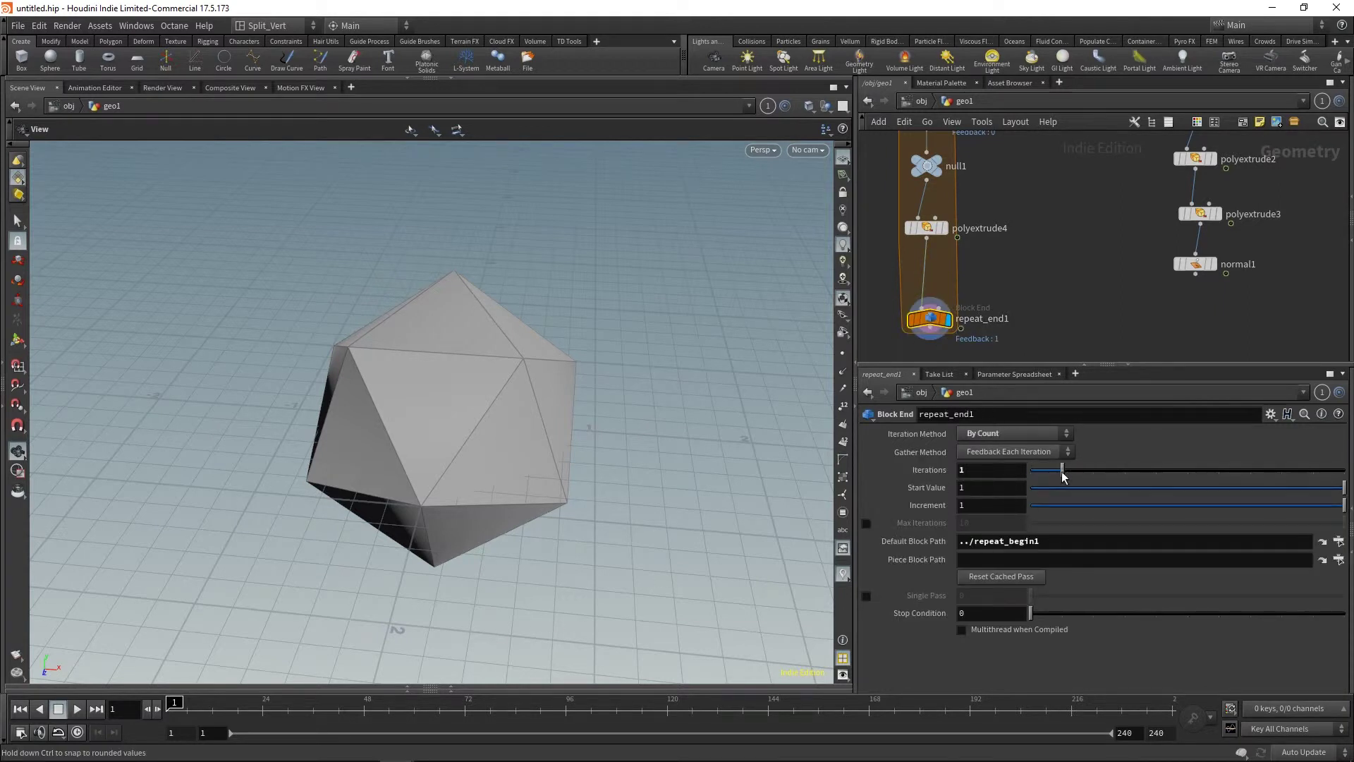
mouse_move(175, 707)
mouse_down()
mouse_move(282, 705)
mouse_move(176, 705)
mouse_up()
Set the loop's PolyExtrude to divide into Individual Elements and scrub the timeline to frame 17 to check the extrusion.
click(921, 229)
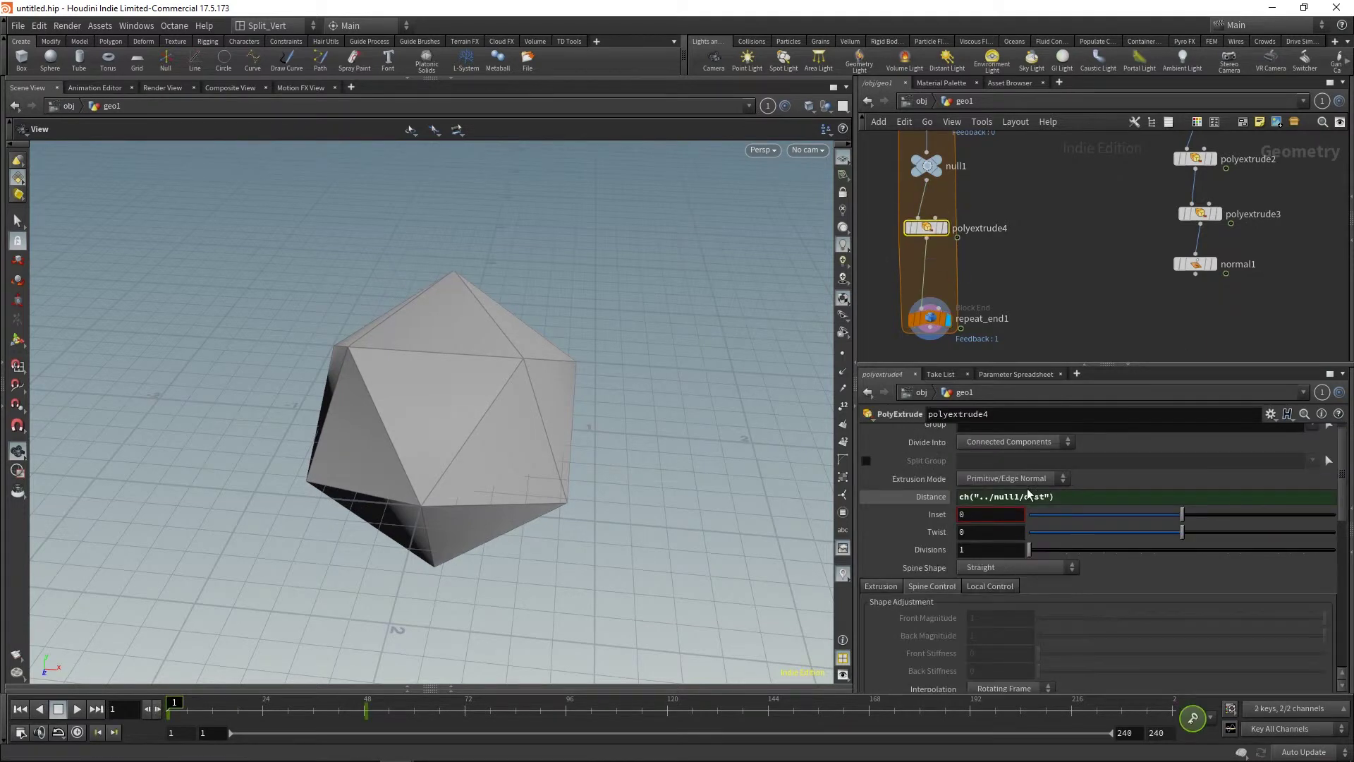
click(1041, 450)
click(1010, 442)
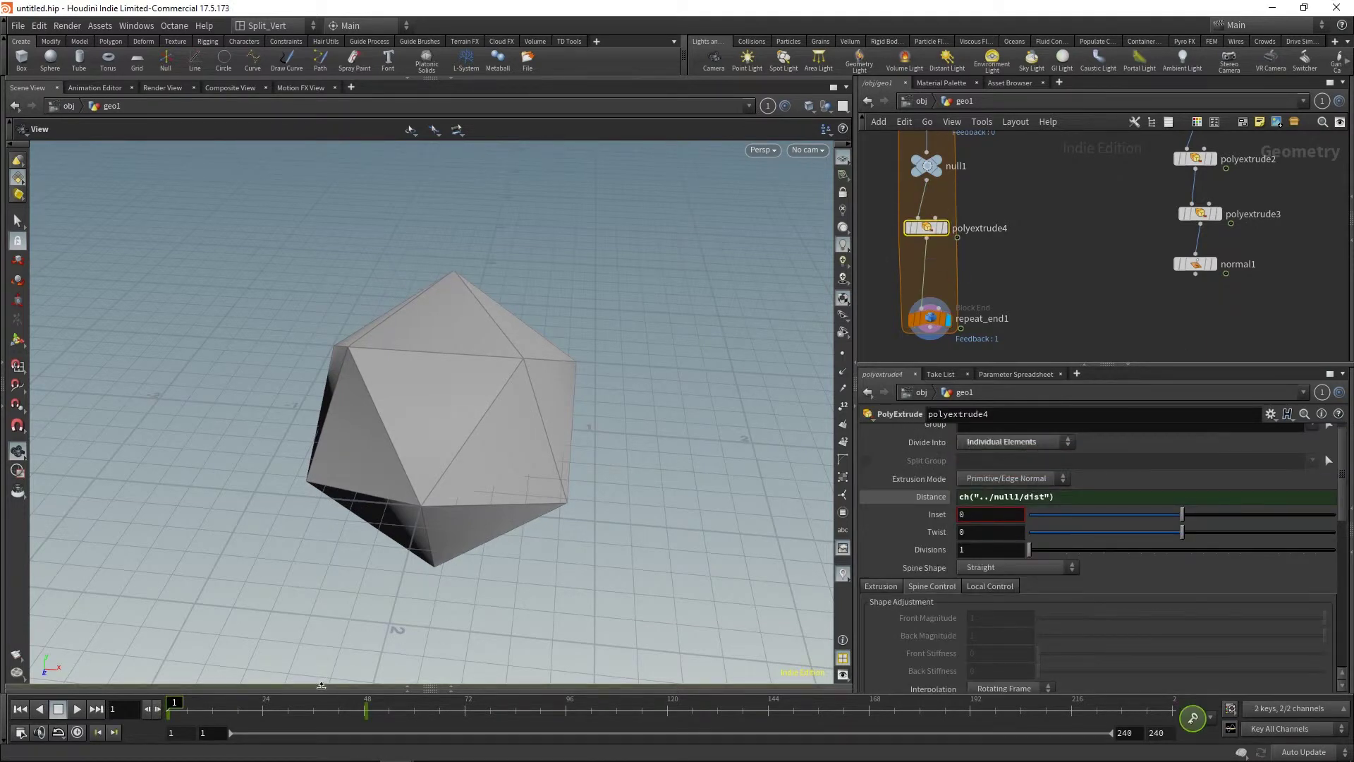
drag(180, 708, 234, 702)
Place a Normal node with a cusp angle of 5 after the loop's end node, display it, and return to frame 1.
middle_drag(1064, 300, 1073, 187)
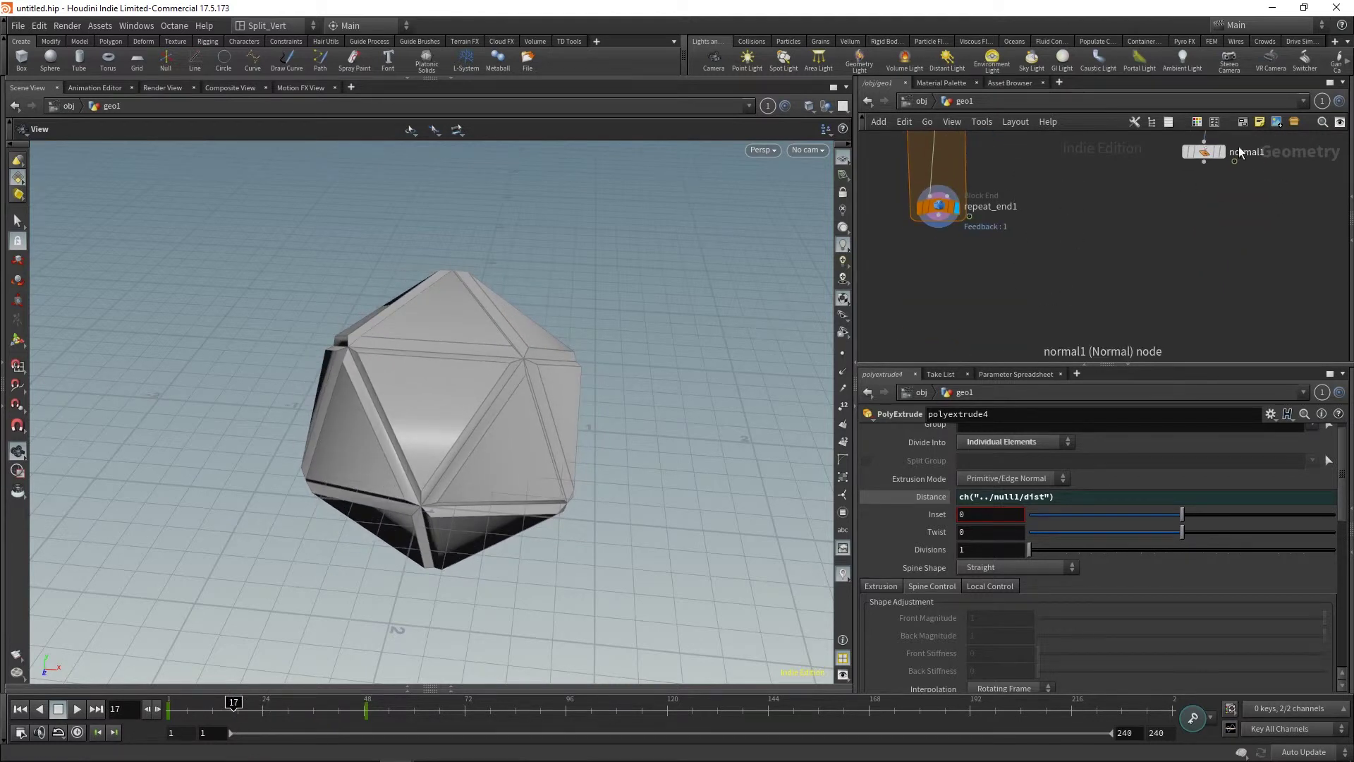
click(904, 325)
click(912, 297)
click(938, 229)
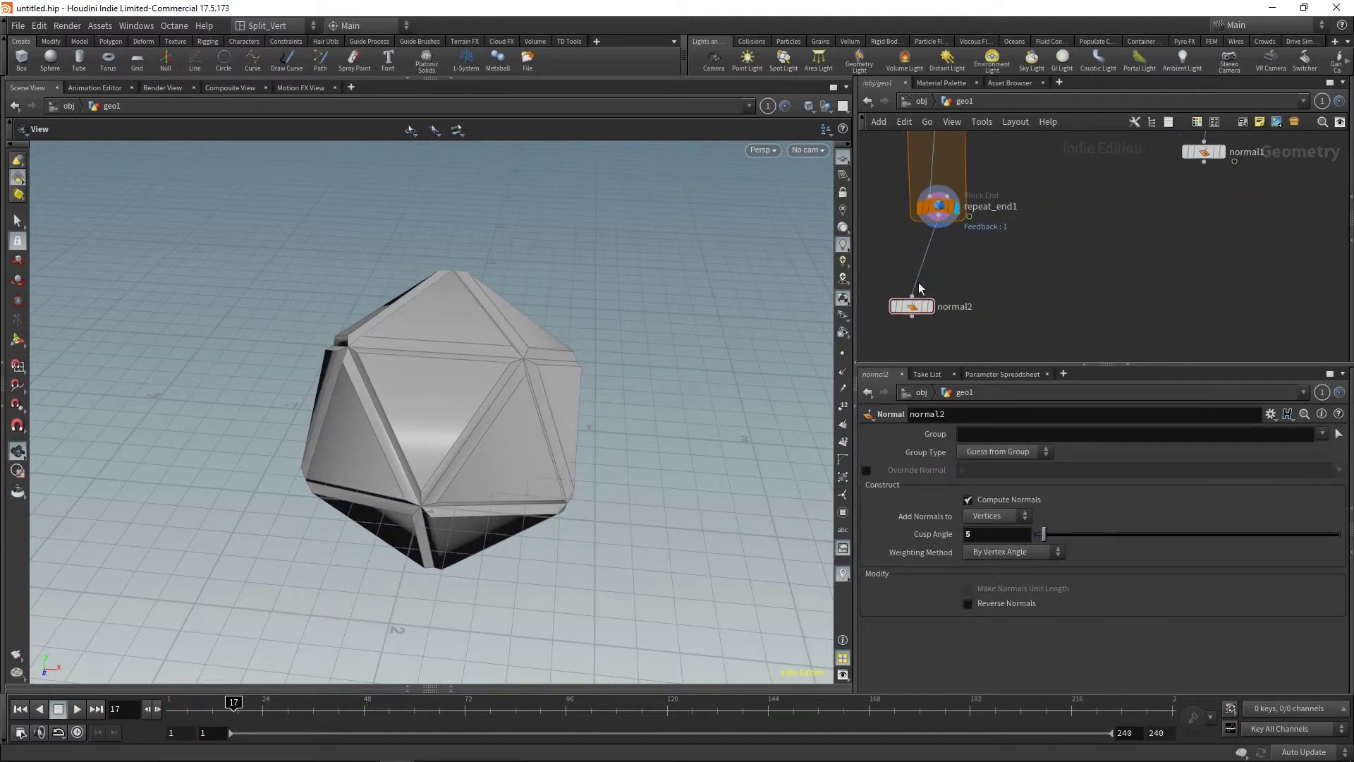
click(933, 308)
drag(921, 307, 946, 272)
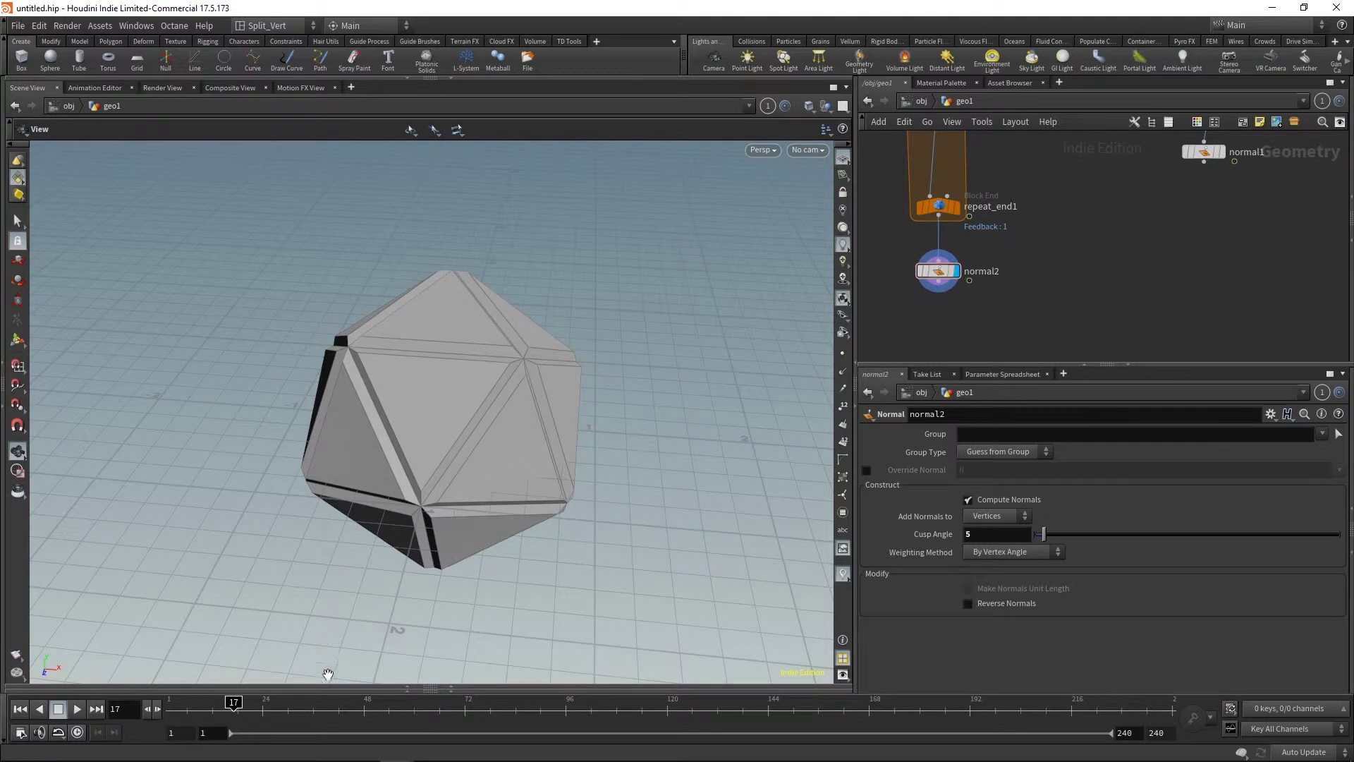
drag(234, 702, 159, 707)
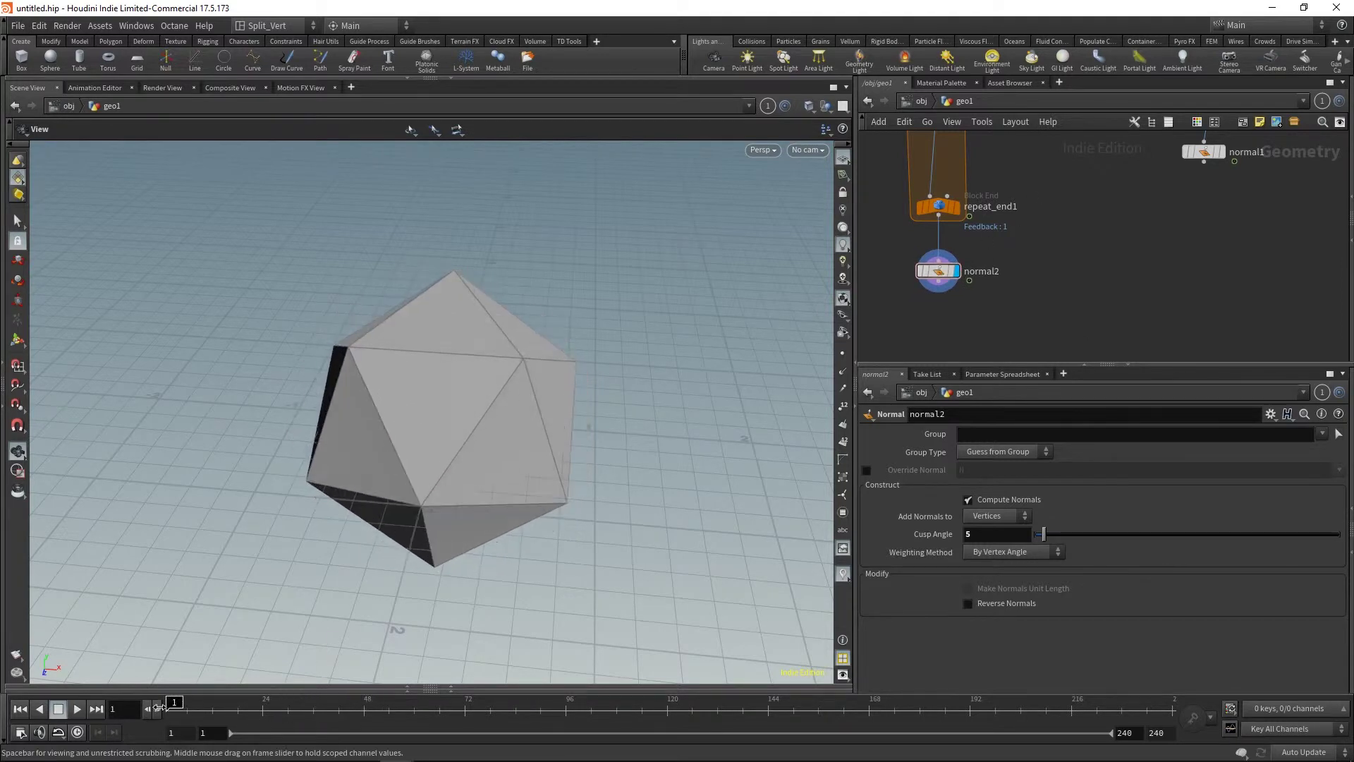
Raise the loop's Iterations to 3 and scrub through the first 25 frames to check the growth.
click(938, 206)
drag(1065, 473, 1093, 471)
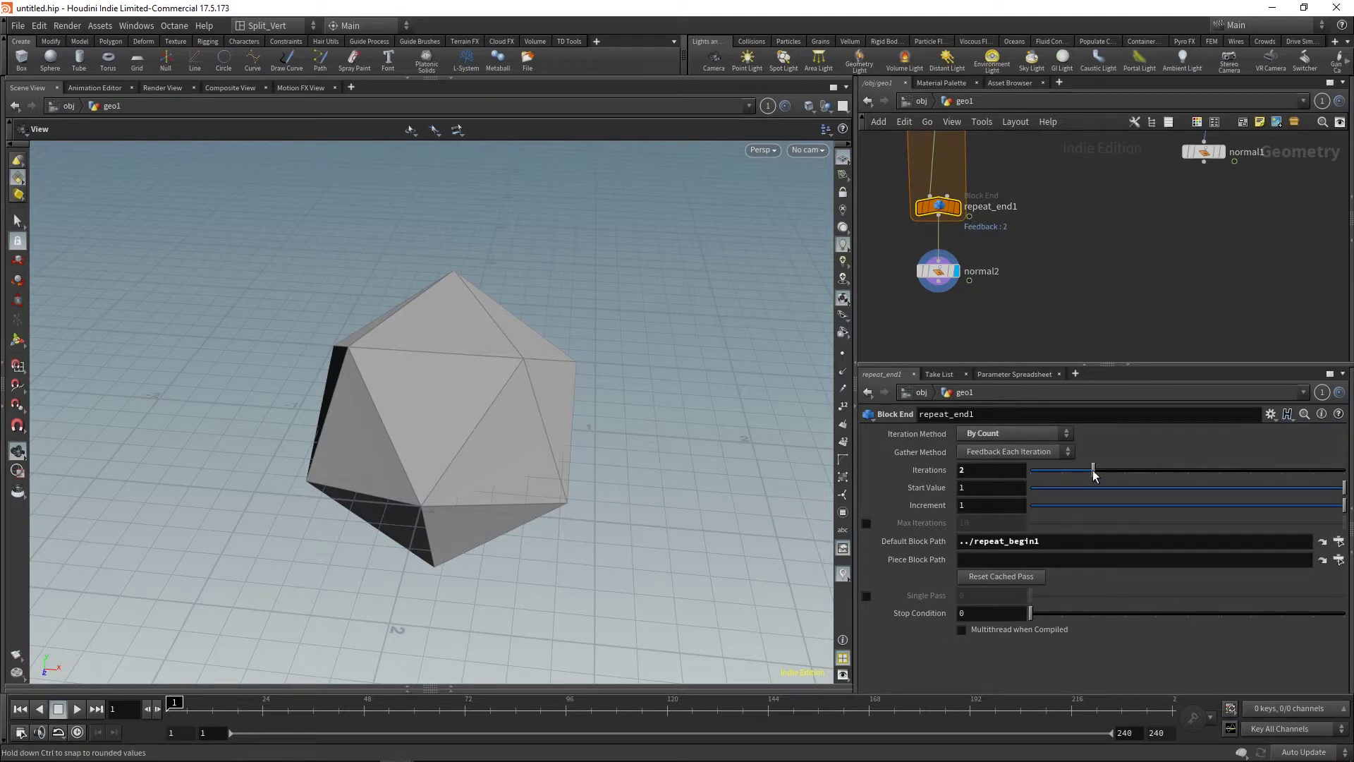
mouse_move(174, 703)
mouse_down()
mouse_move(357, 706)
mouse_move(166, 717)
mouse_move(294, 713)
mouse_move(171, 714)
mouse_move(268, 719)
mouse_move(213, 724)
mouse_move(232, 724)
mouse_up()
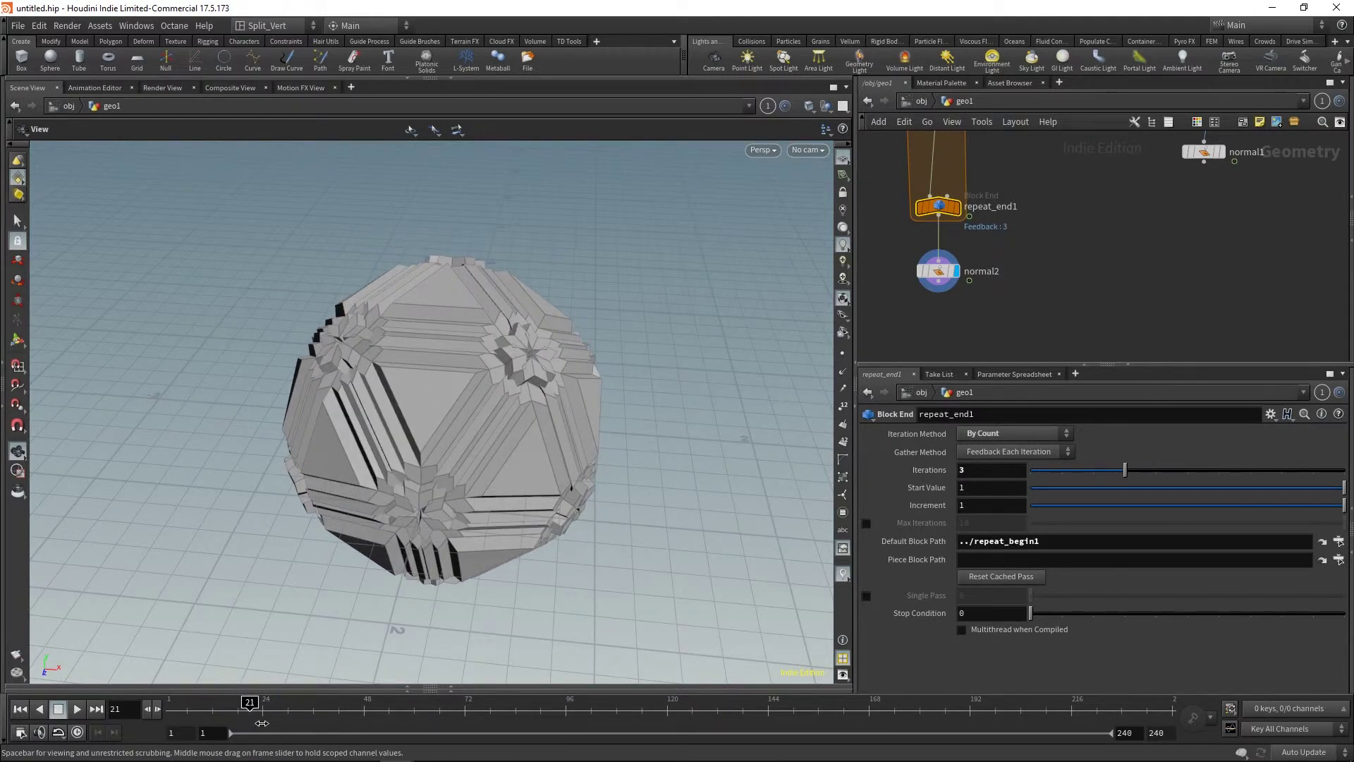
mouse_move(269, 722)
mouse_down()
mouse_move(325, 718)
mouse_move(180, 708)
mouse_move(251, 710)
mouse_up()
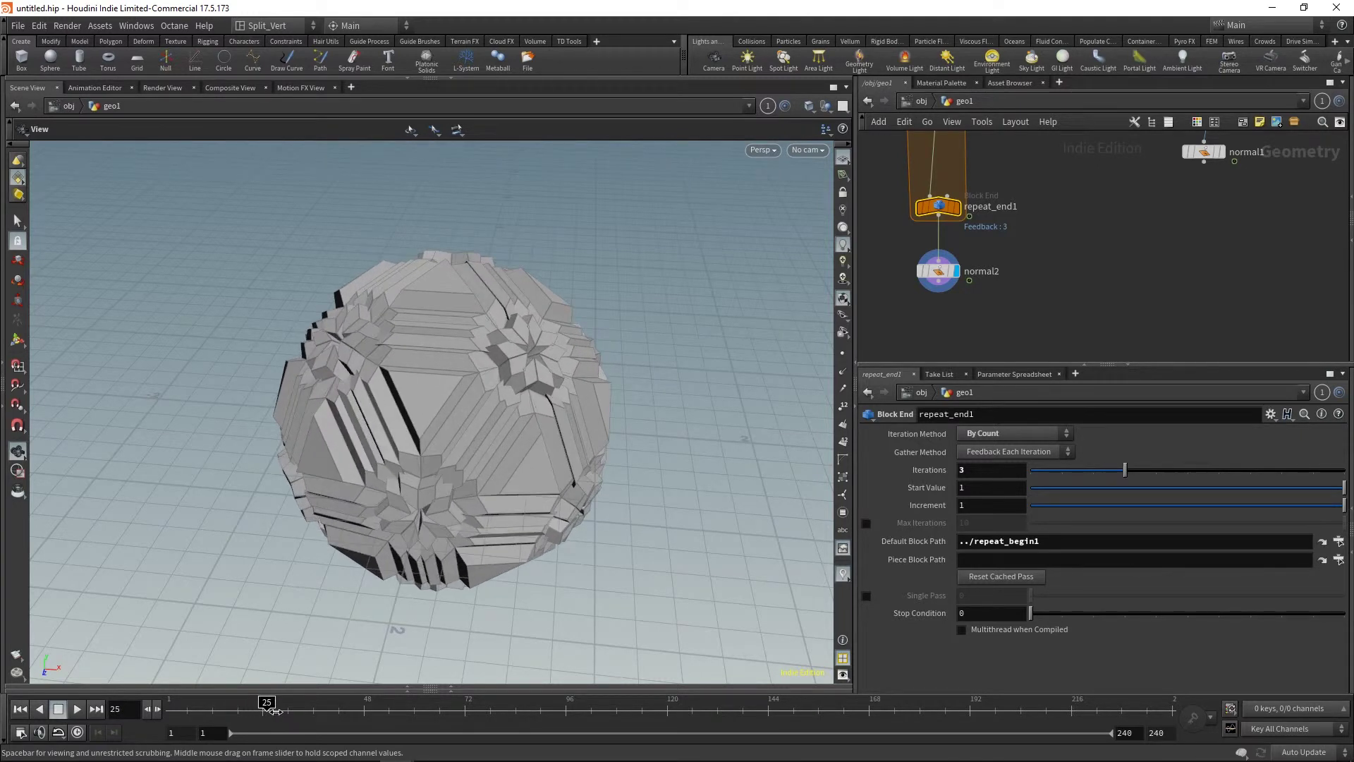
drag(270, 708, 174, 708)
Create a meta import node from the loop's begin node, place it beside the Null, and inspect its detail attributes.
scroll(1058, 205, down, 1)
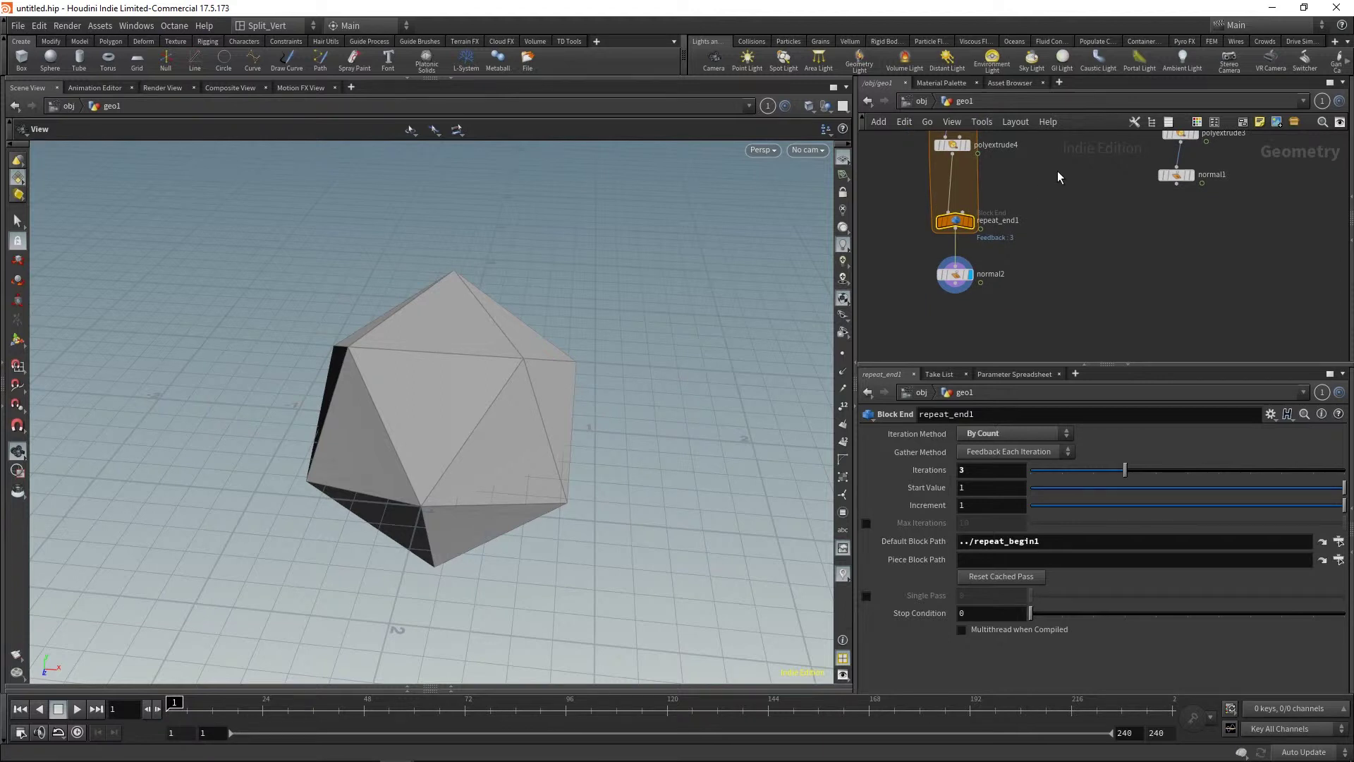
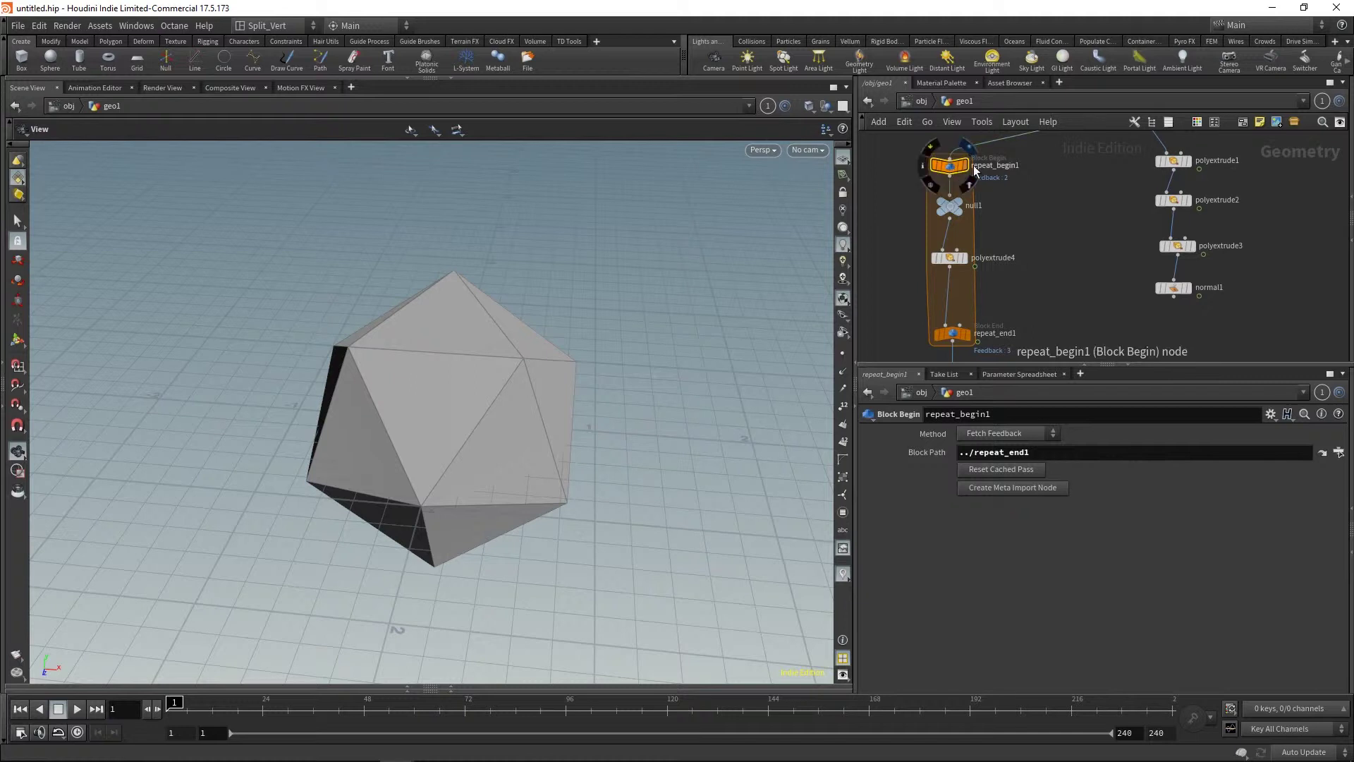
click(1005, 490)
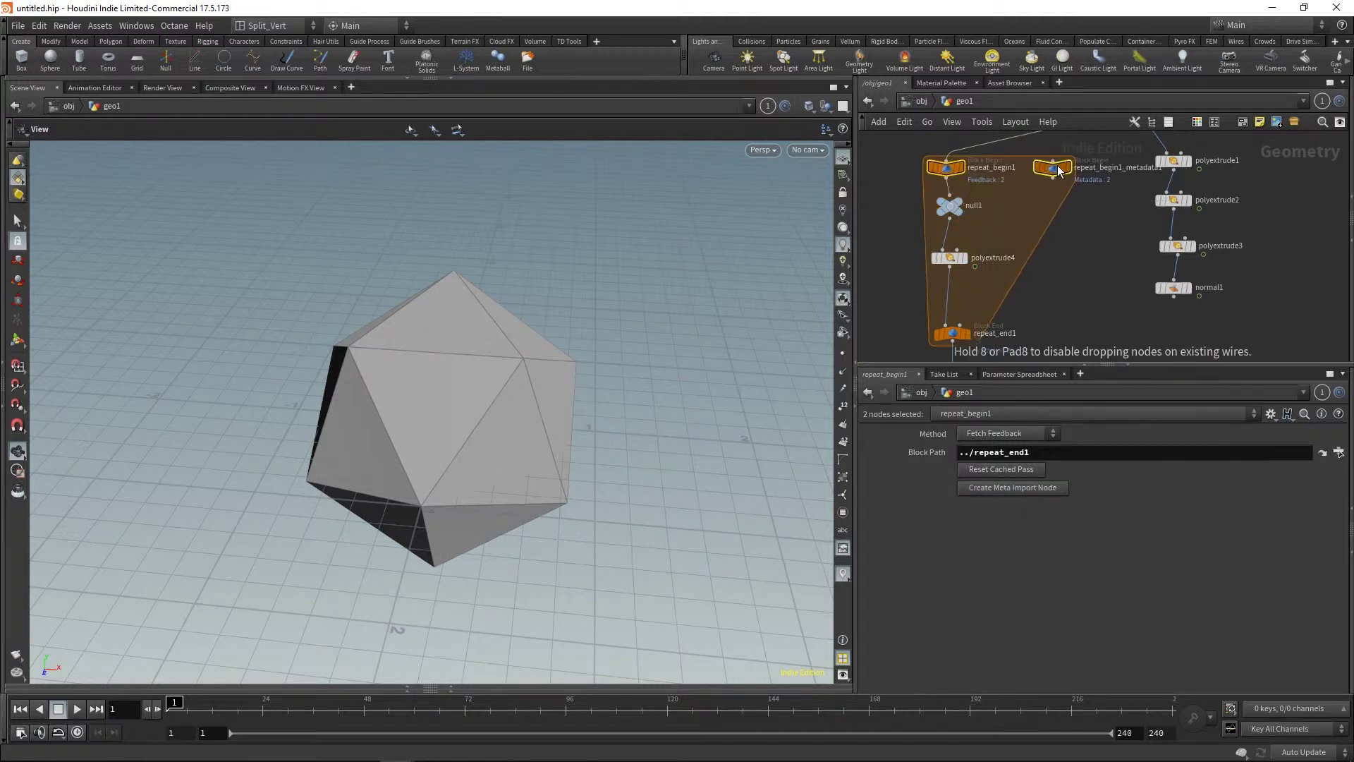
click(1055, 191)
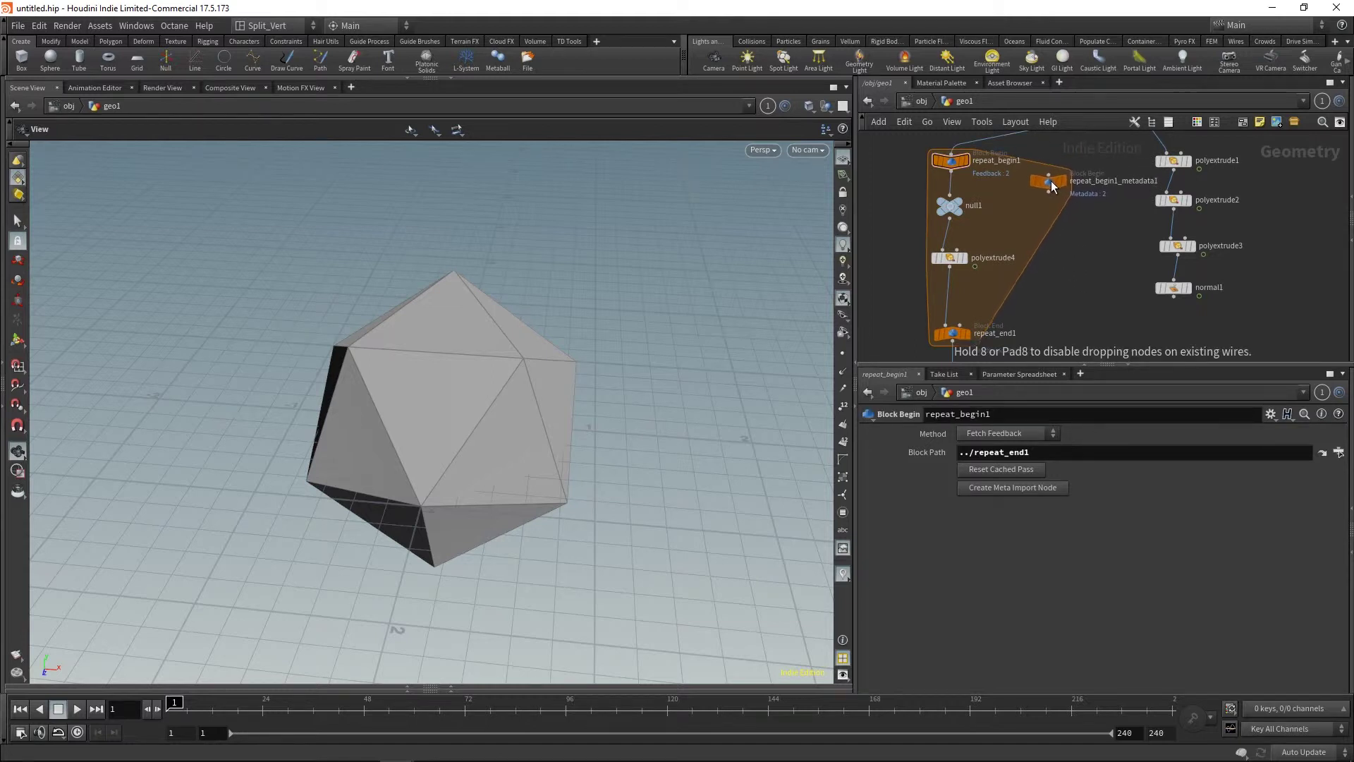
click(1049, 182)
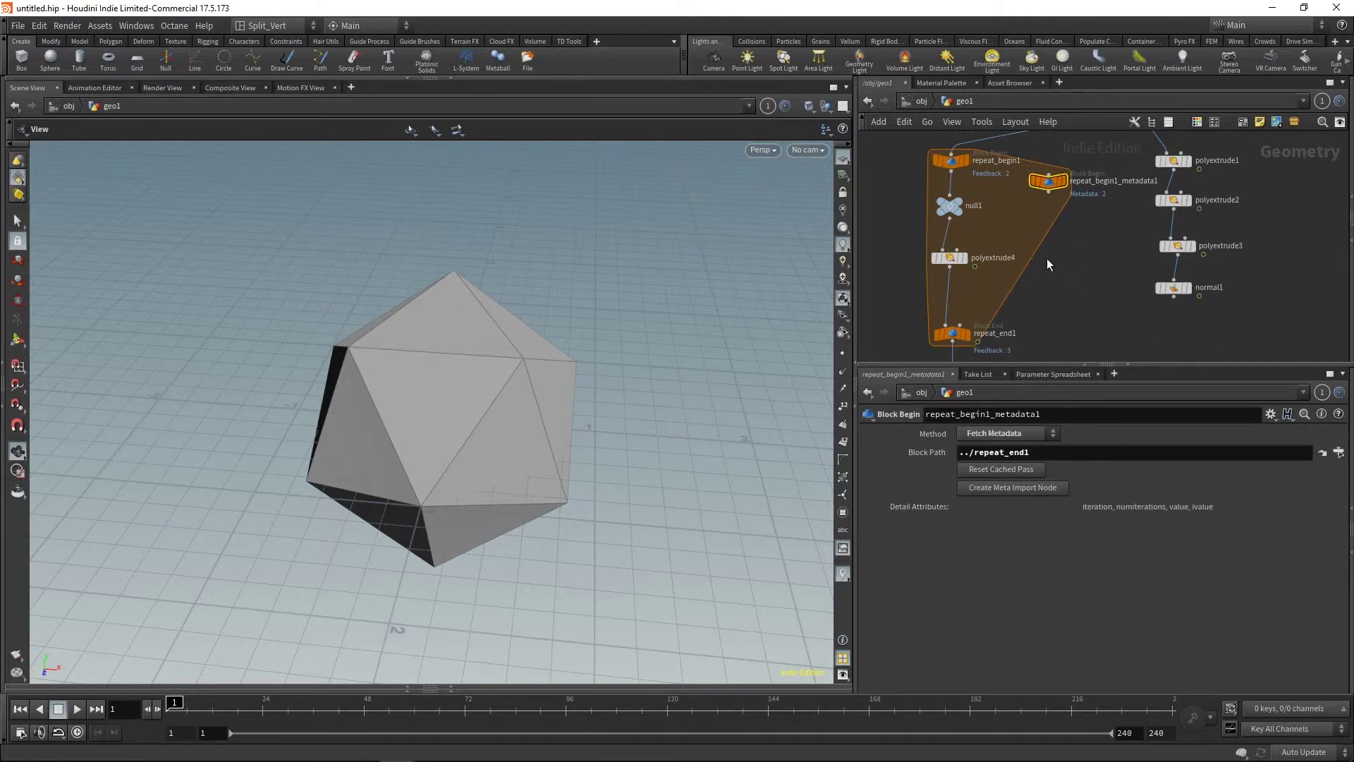
middle_click(1049, 187)
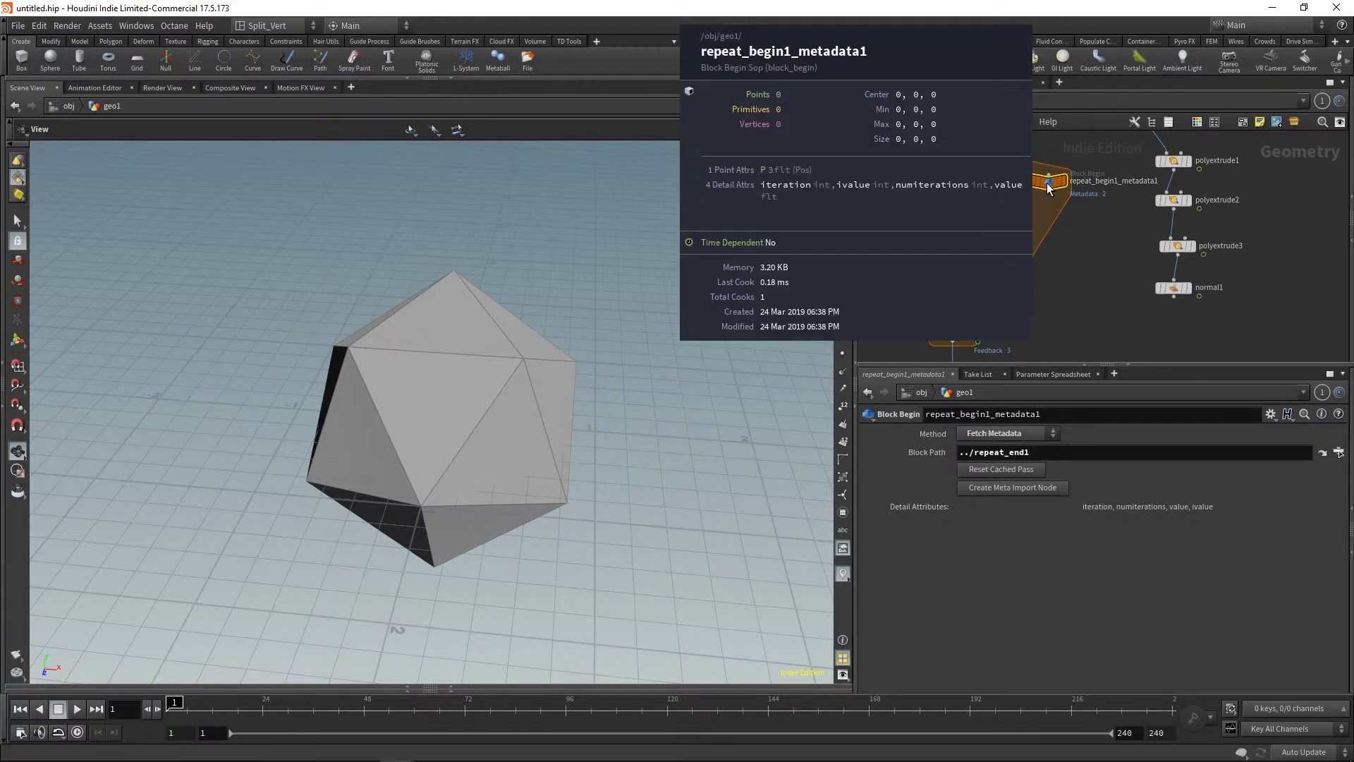
Divide the loop PolyExtrude's Distance expression by detail("../repeat_begin1_metadata1", "iteration",0).
click(949, 245)
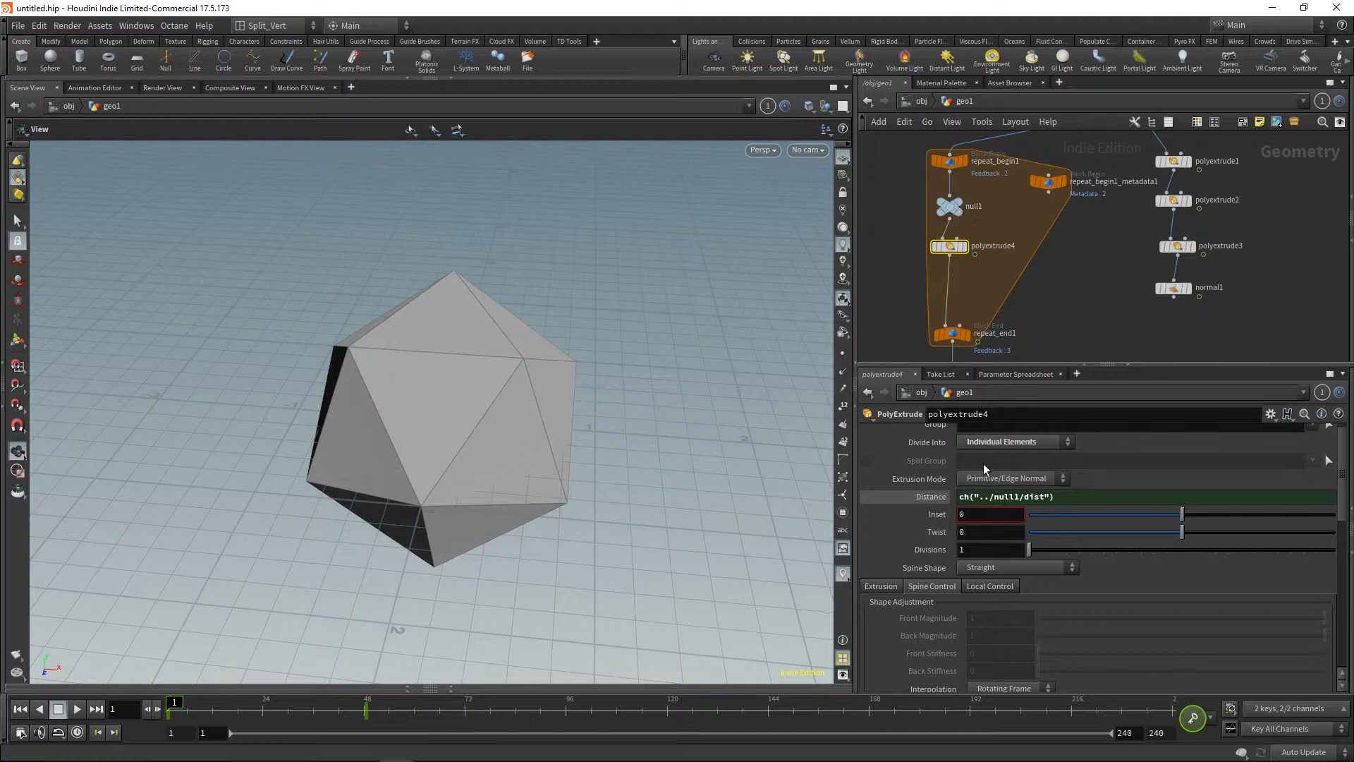
click(1066, 497)
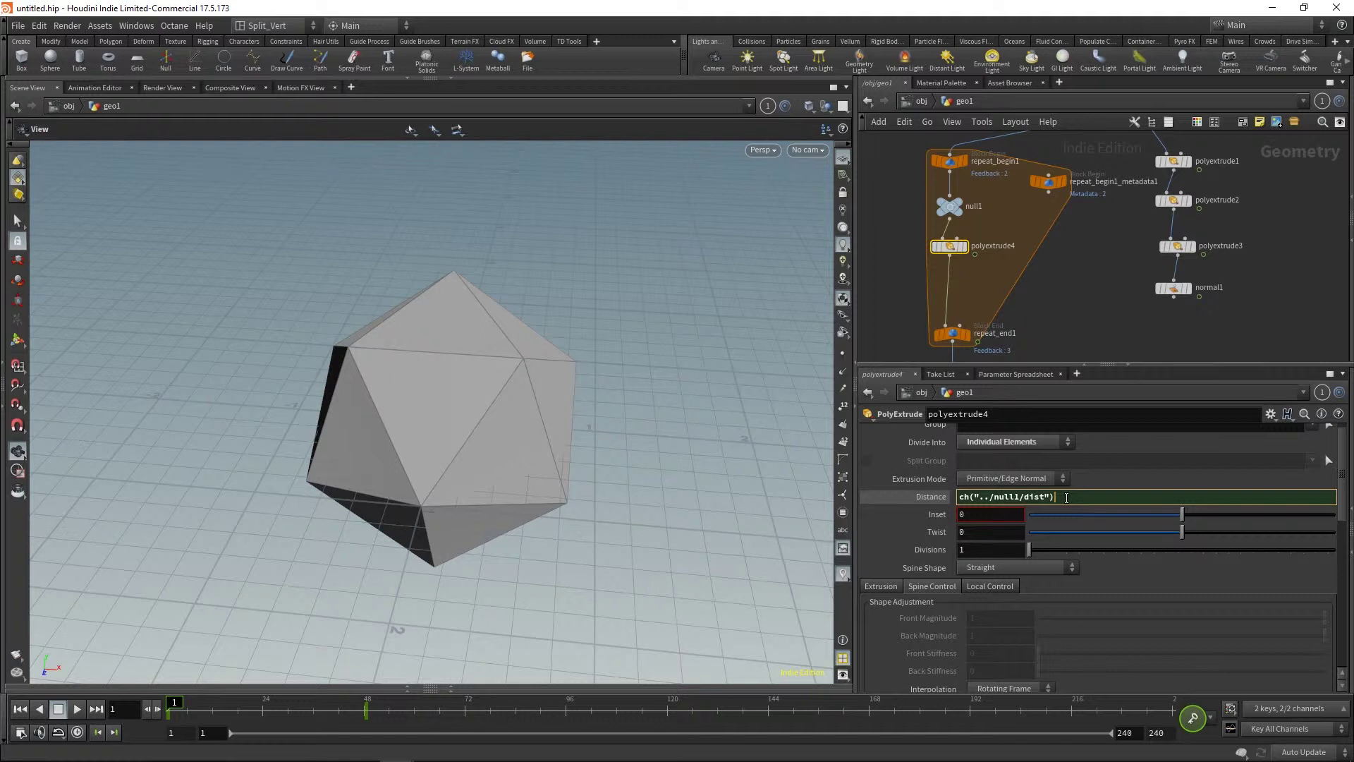
text(/)
text(deta)
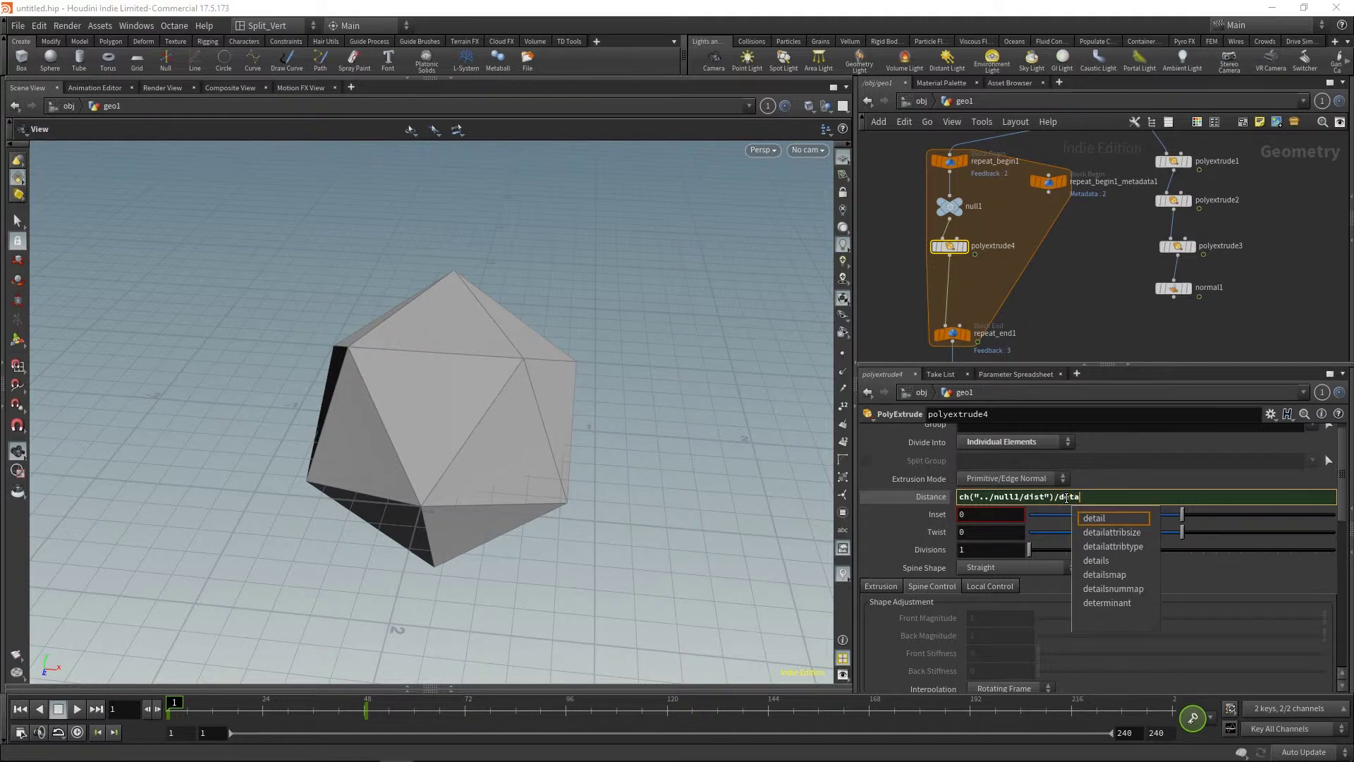
text(il()
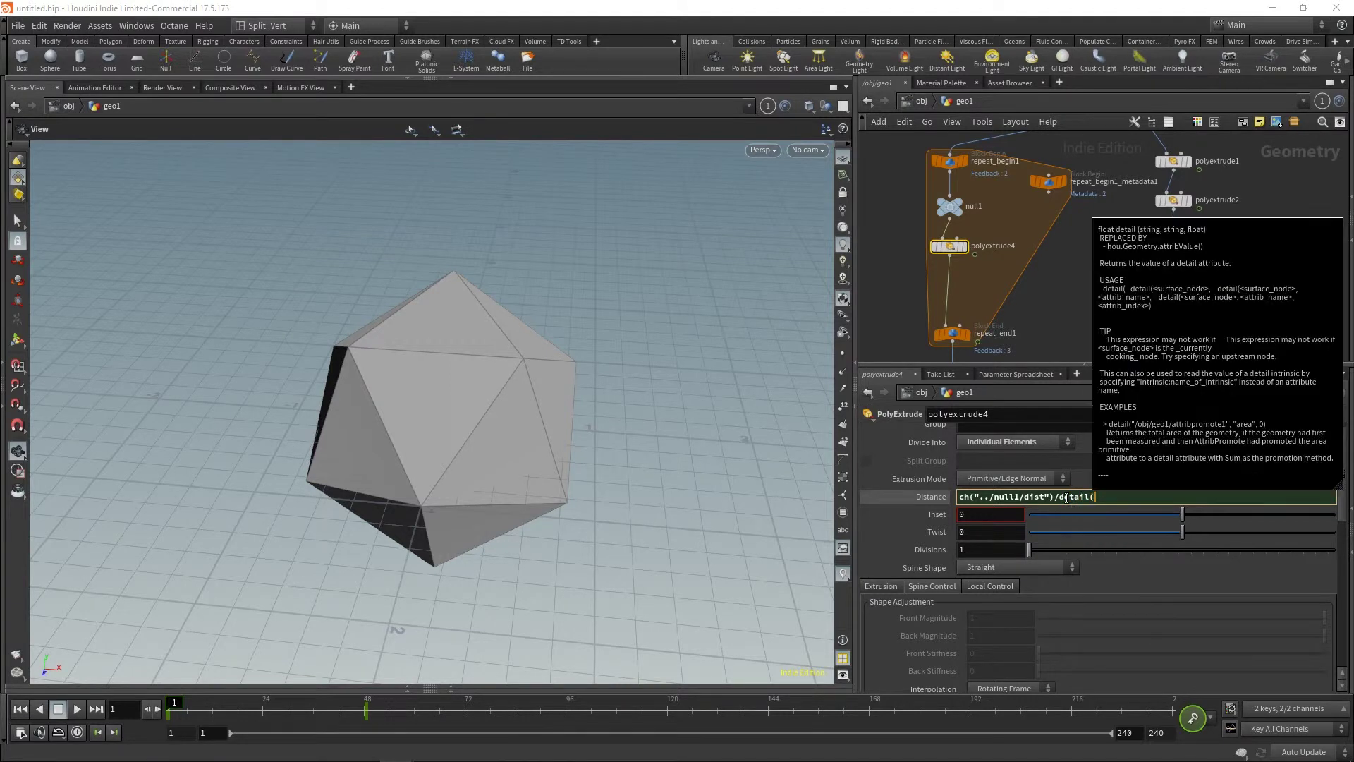
text(")
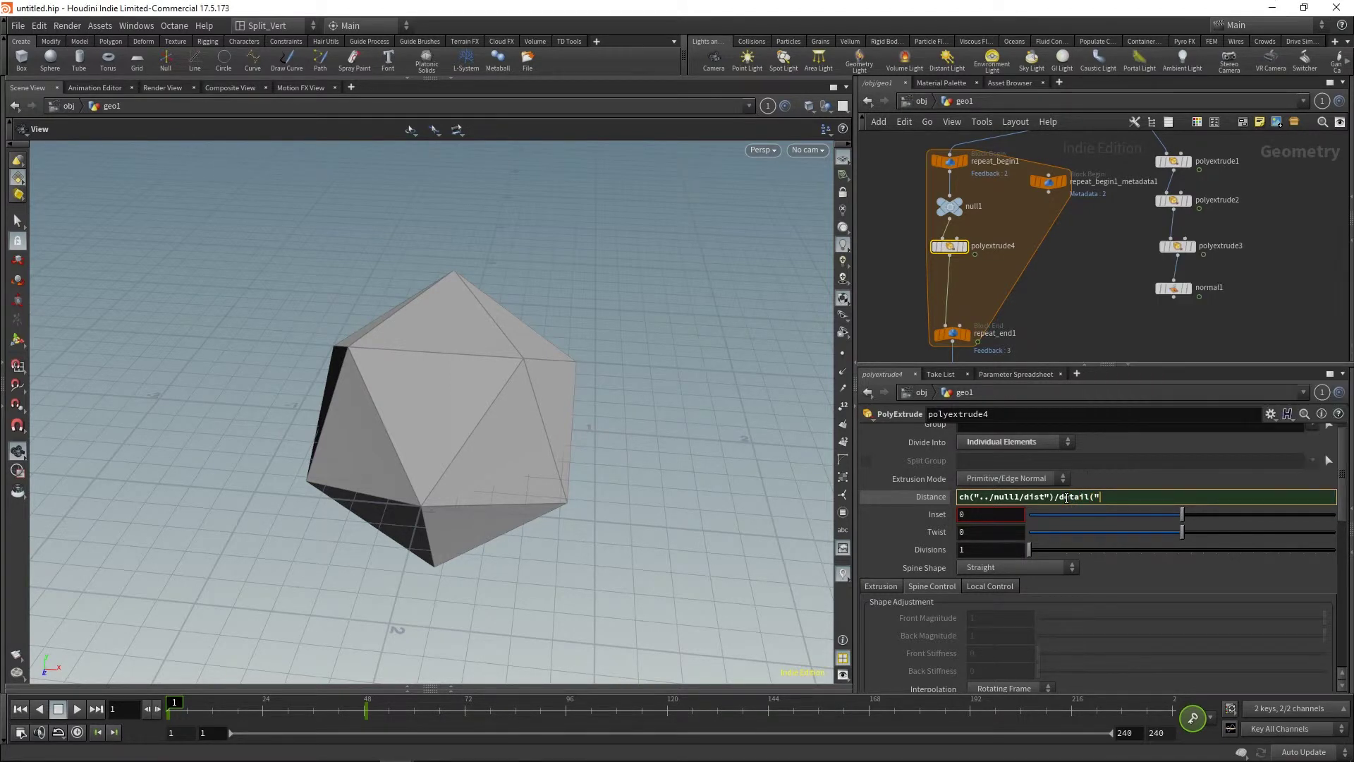
text(../)
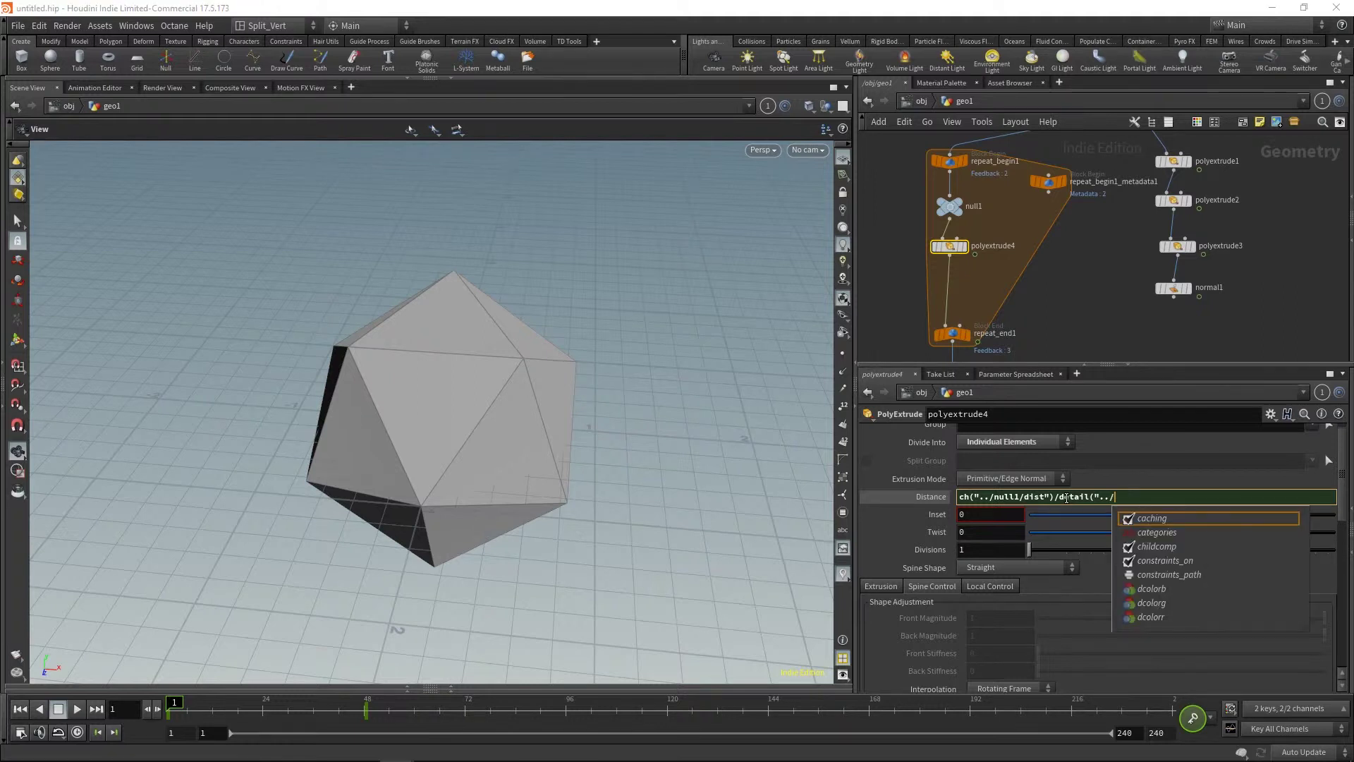
text(repe)
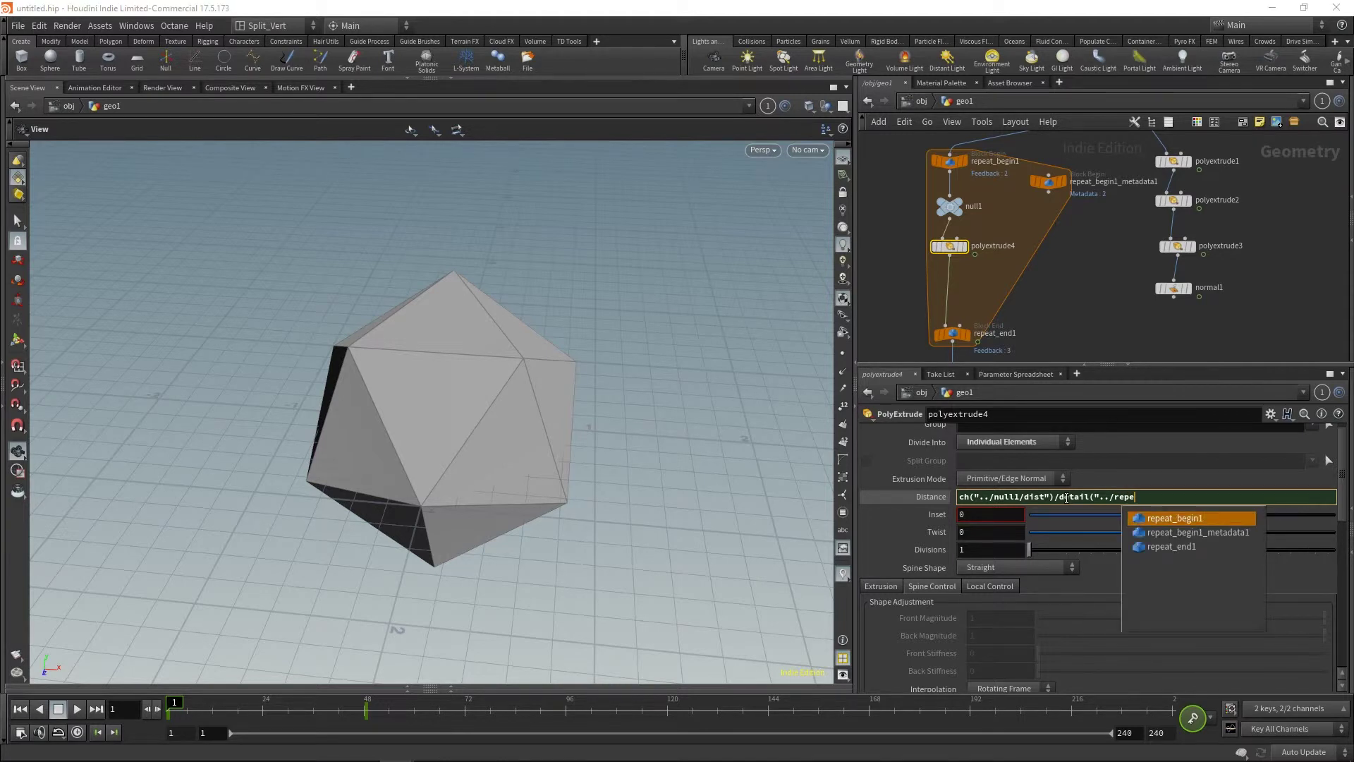
key(Down)
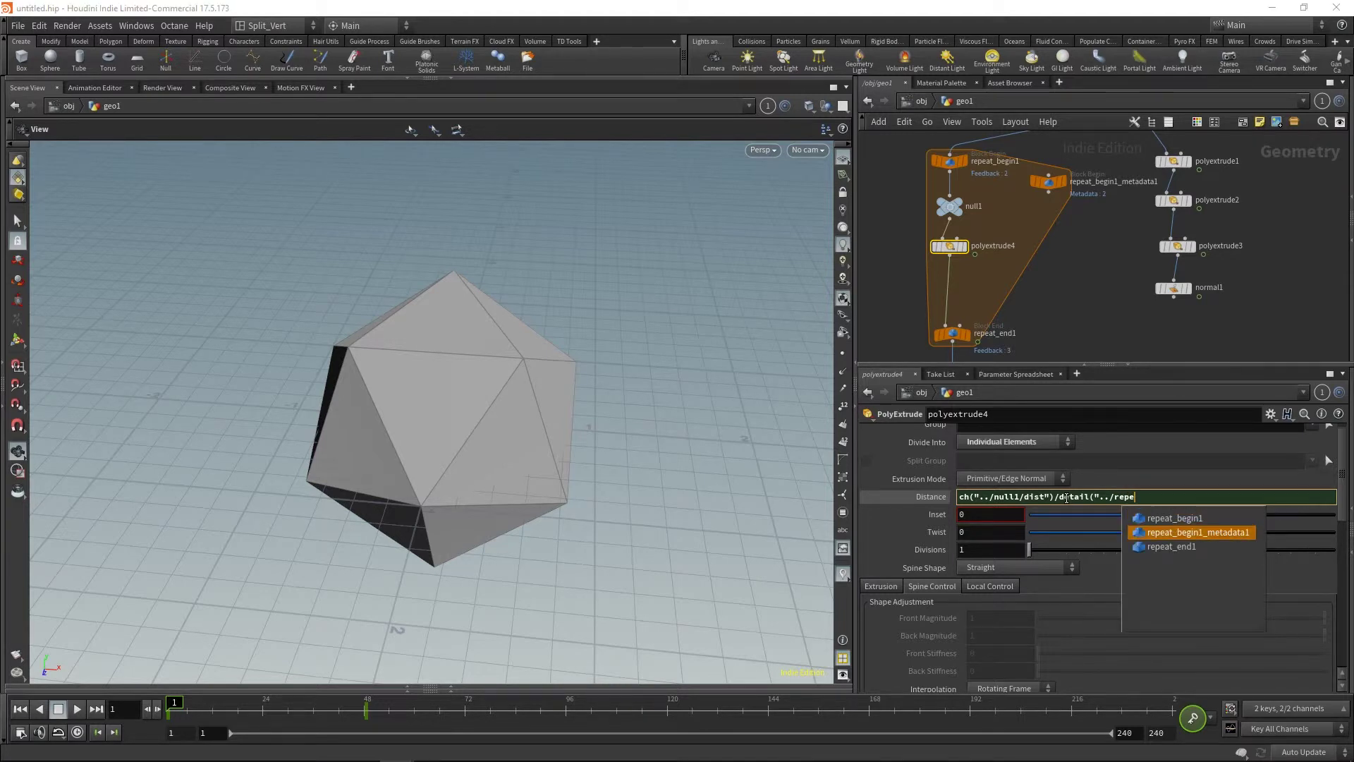
key(Return)
key(BackSpace)
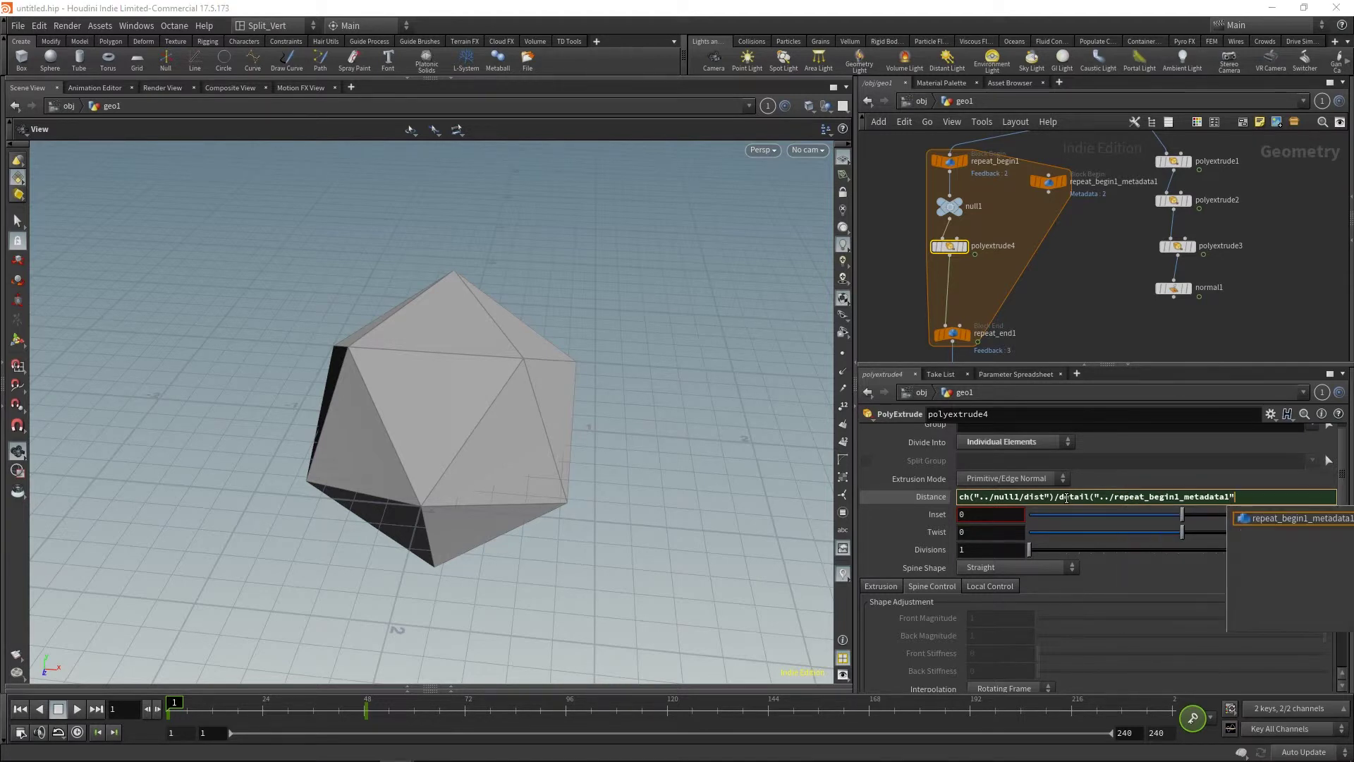
text(", )
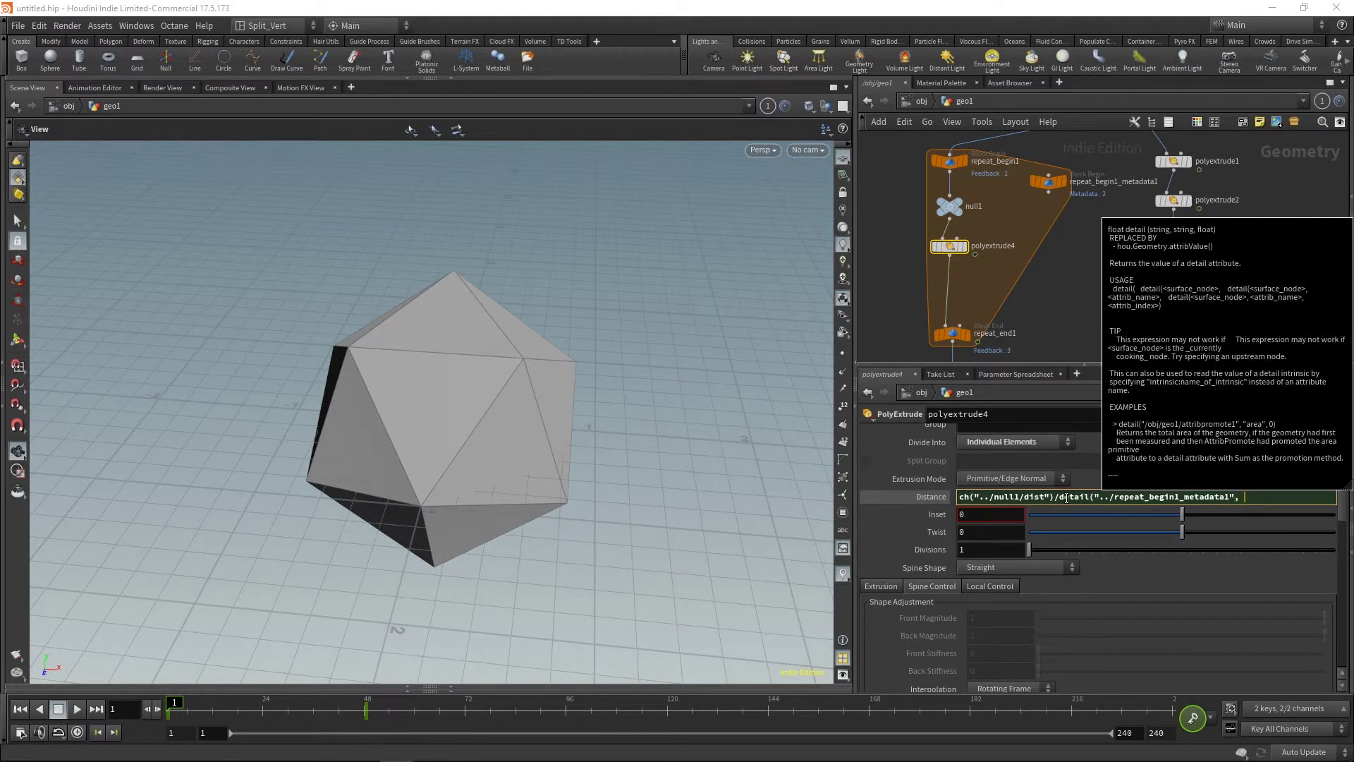
text("itera)
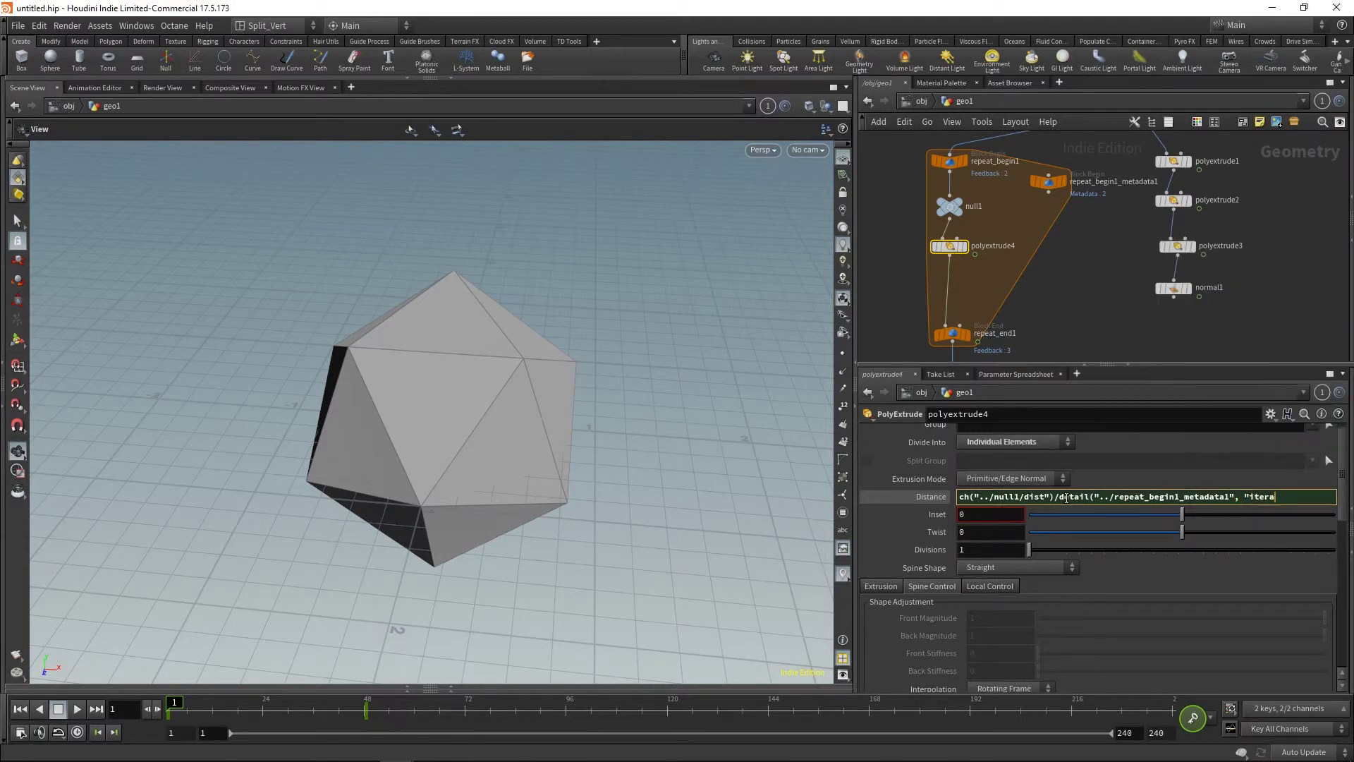
text(tion")
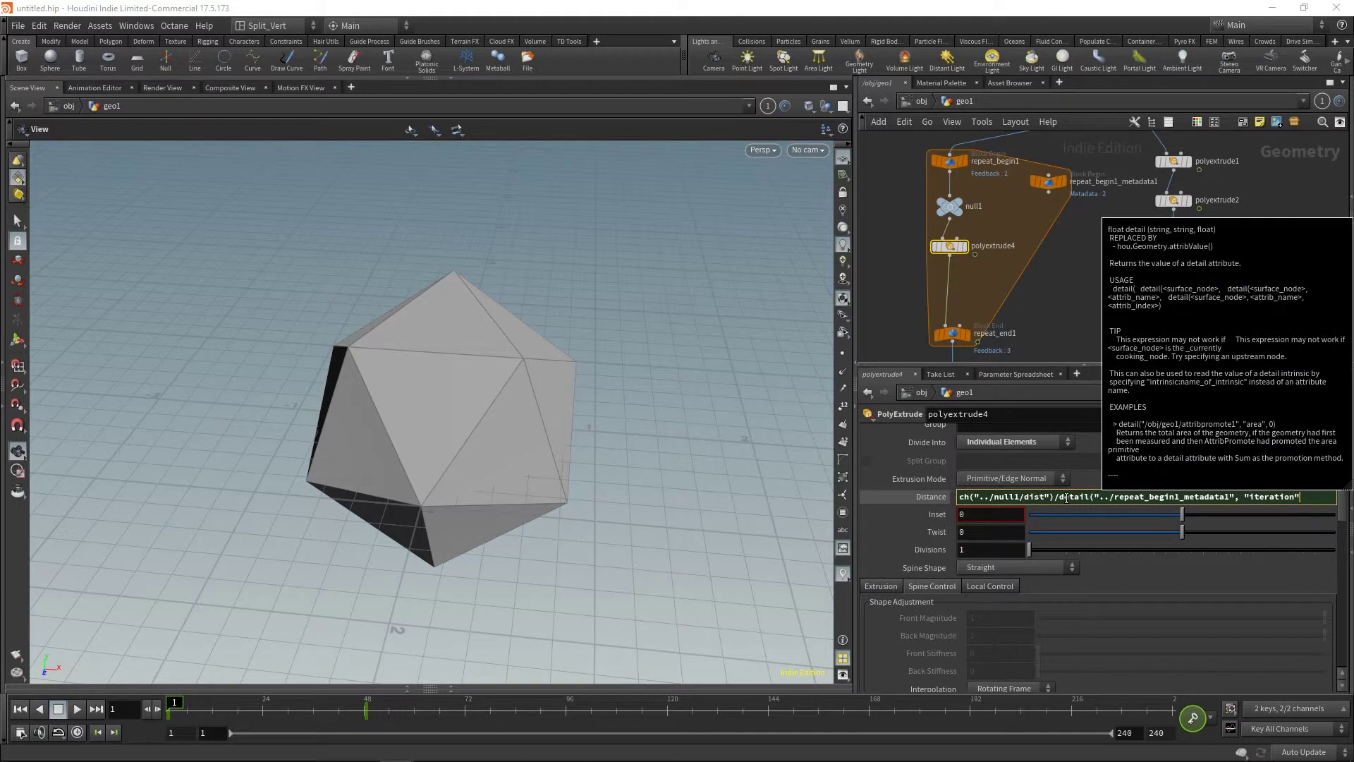
text(,0)
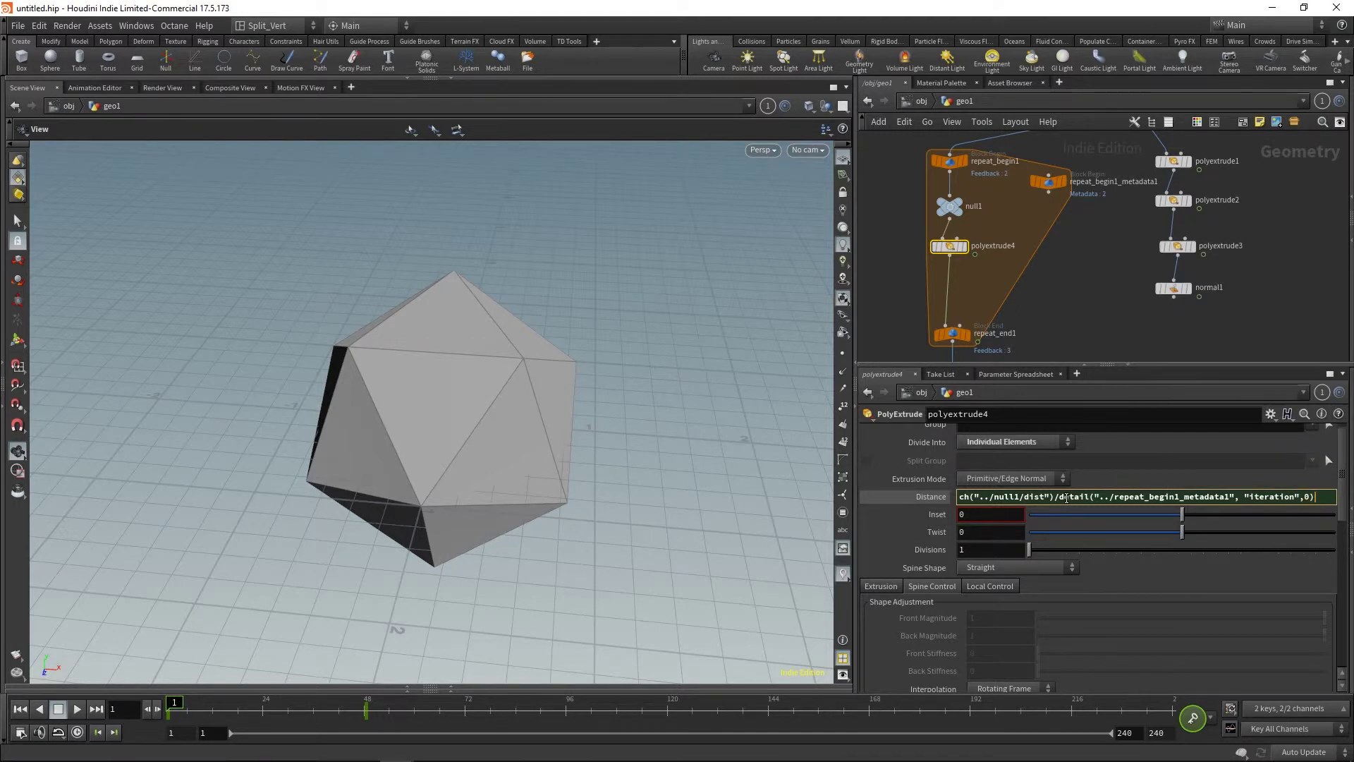
Wrap the detail term of the Distance expression in parentheses with +1 added, and apply the expression.
click(1061, 497)
text(()
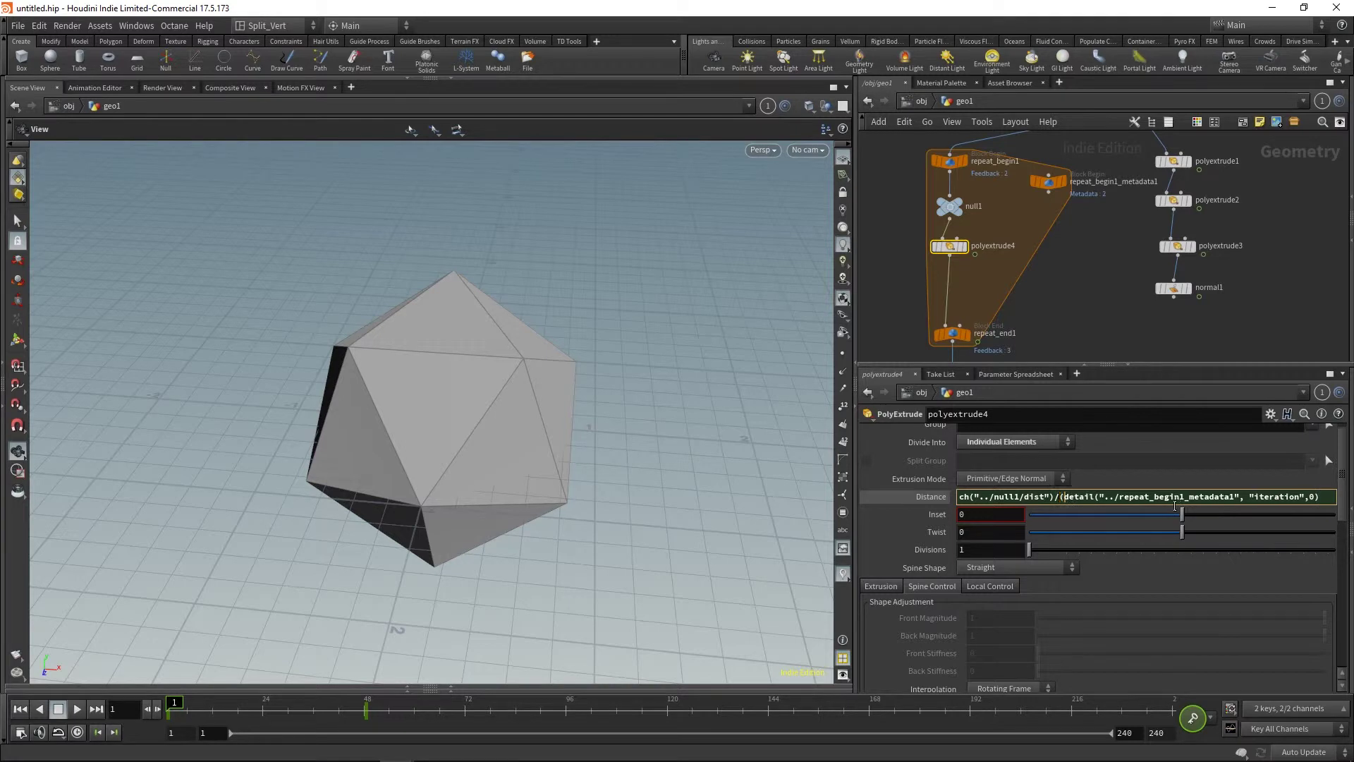
click(1322, 497)
text(+1))
key(Return)
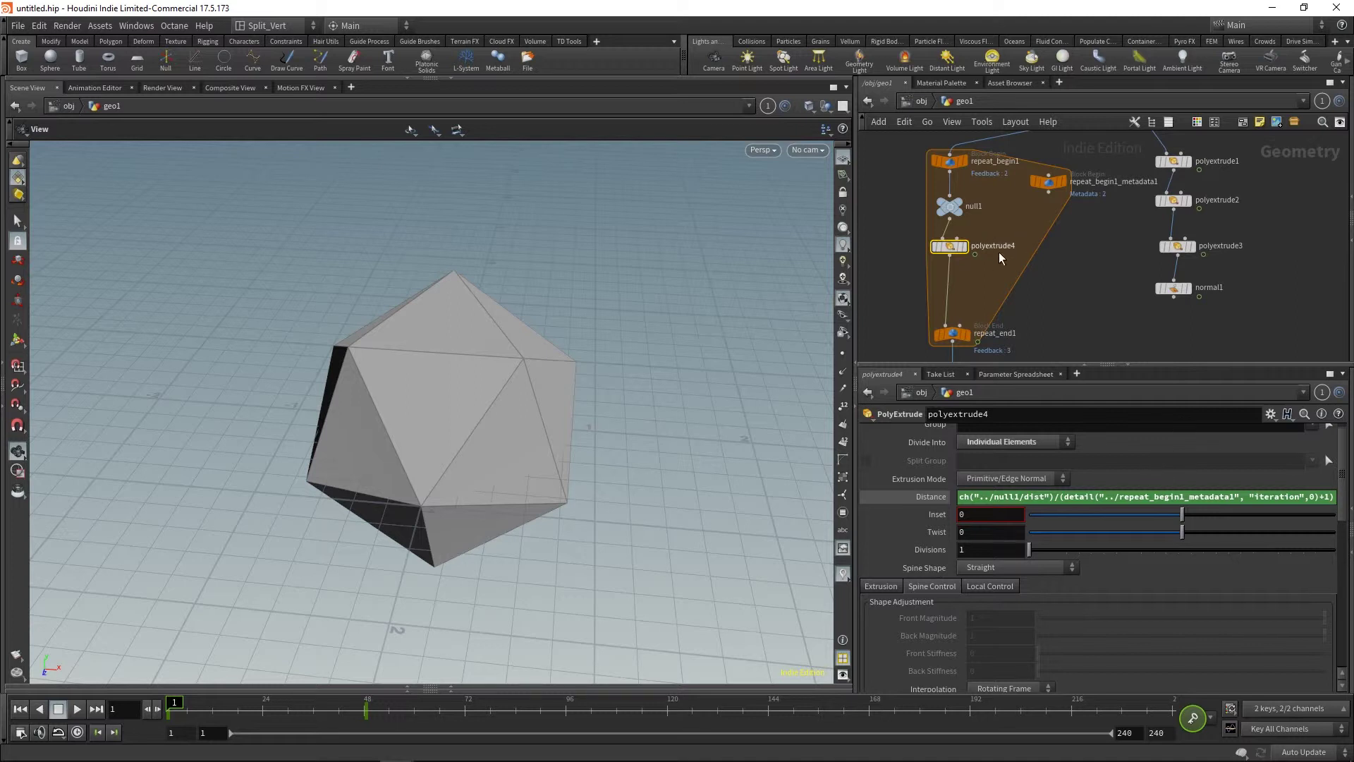
Move the PolyExtrude slightly lower inside the loop and check the start of the animation on the timeline.
drag(950, 249, 947, 259)
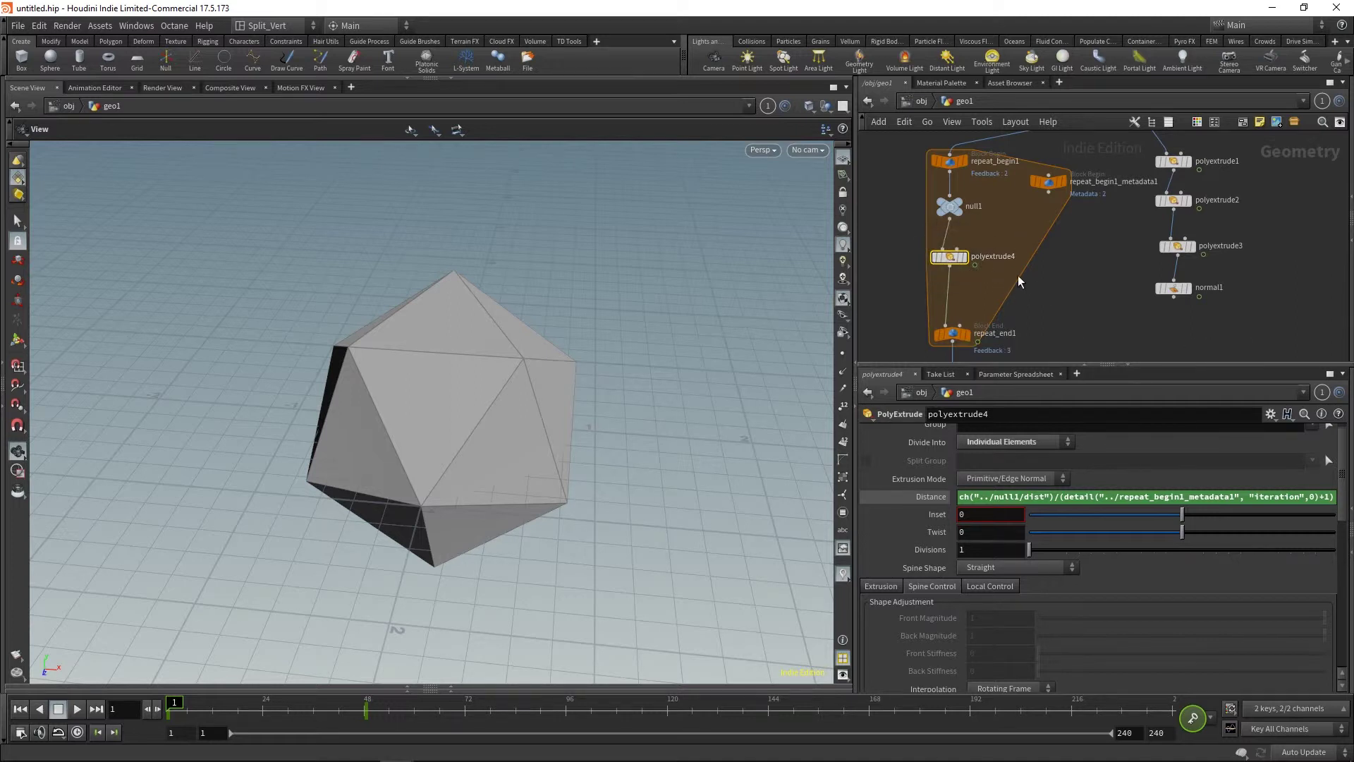
mouse_move(950, 261)
mouse_move(172, 707)
mouse_down()
mouse_move(392, 707)
mouse_move(151, 710)
mouse_move(299, 712)
mouse_move(173, 712)
mouse_up()
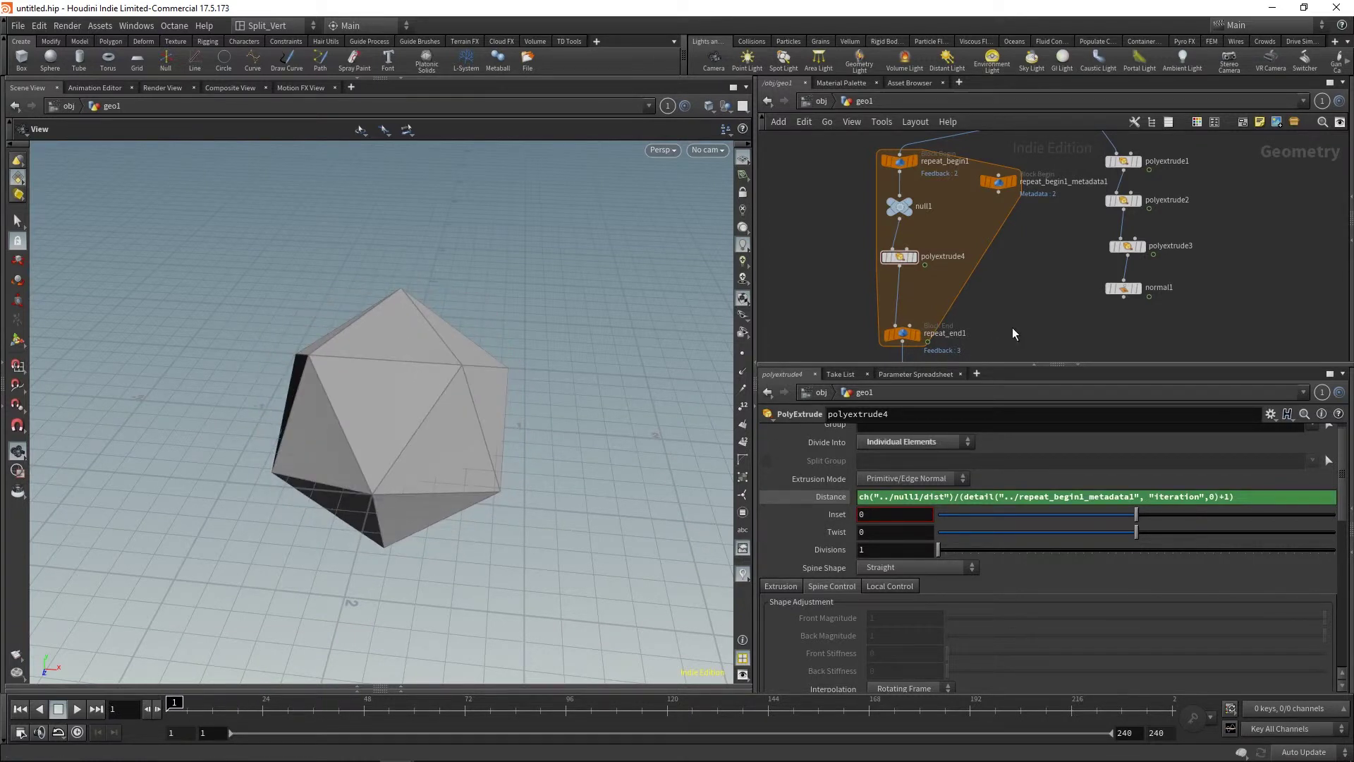
Add a Time Shift node and insert it between the loop PolyExtrude and the loop's end node.
key(Tab)
text(timeshif)
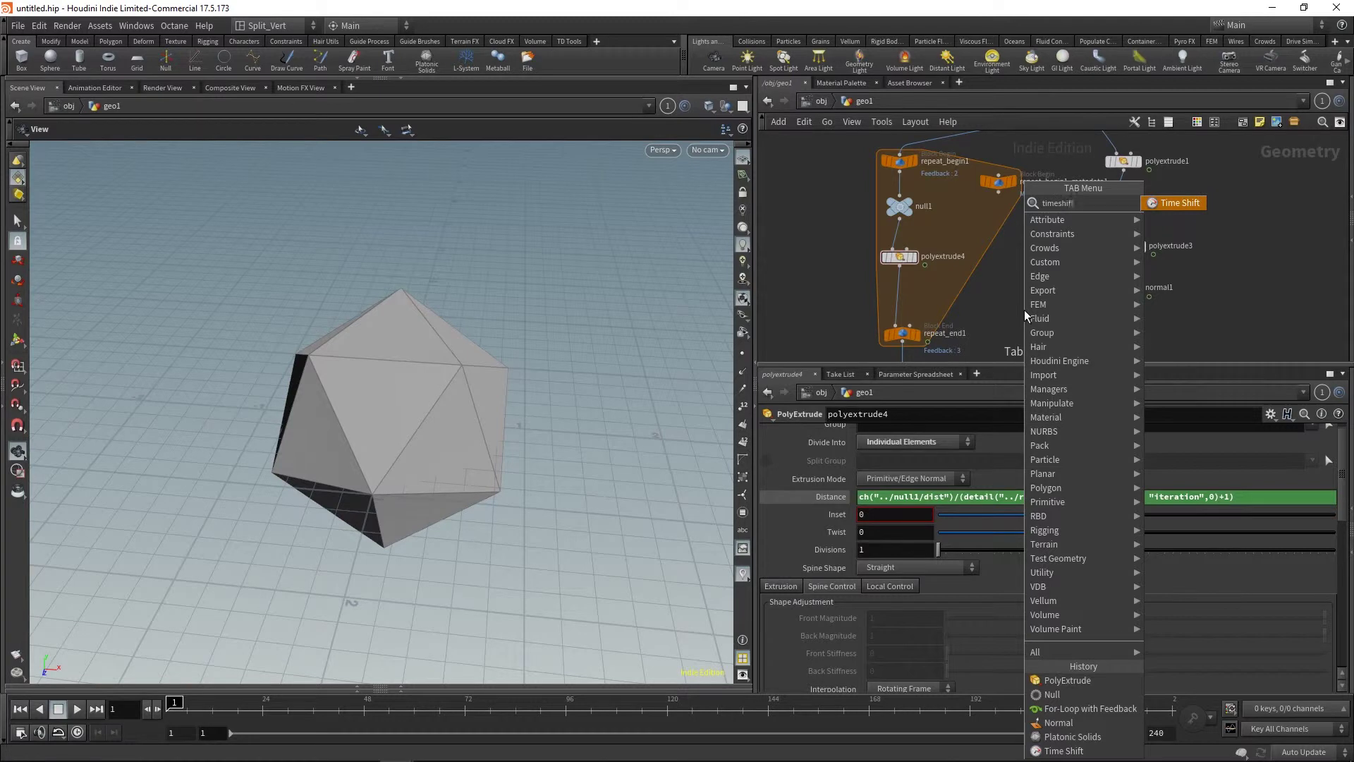
key(Return)
click(1024, 310)
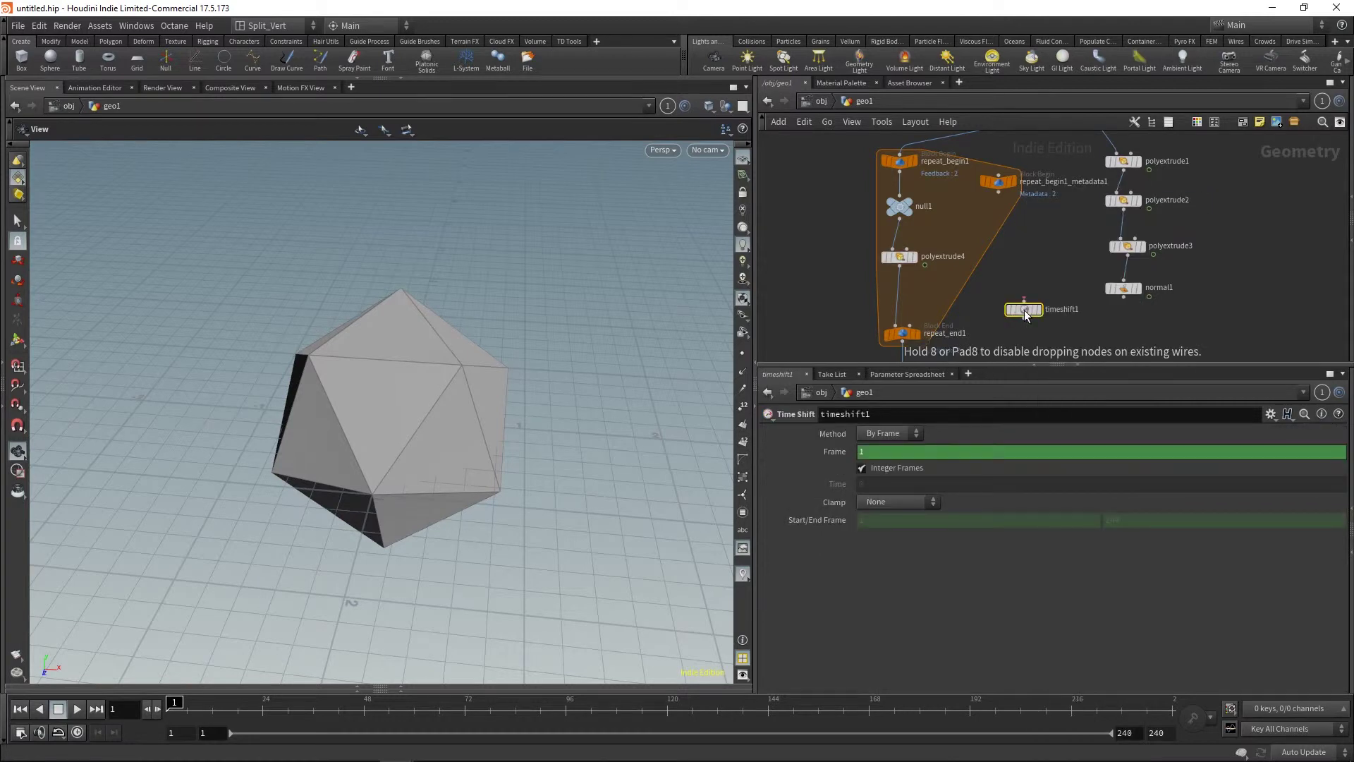
drag(1024, 310, 903, 300)
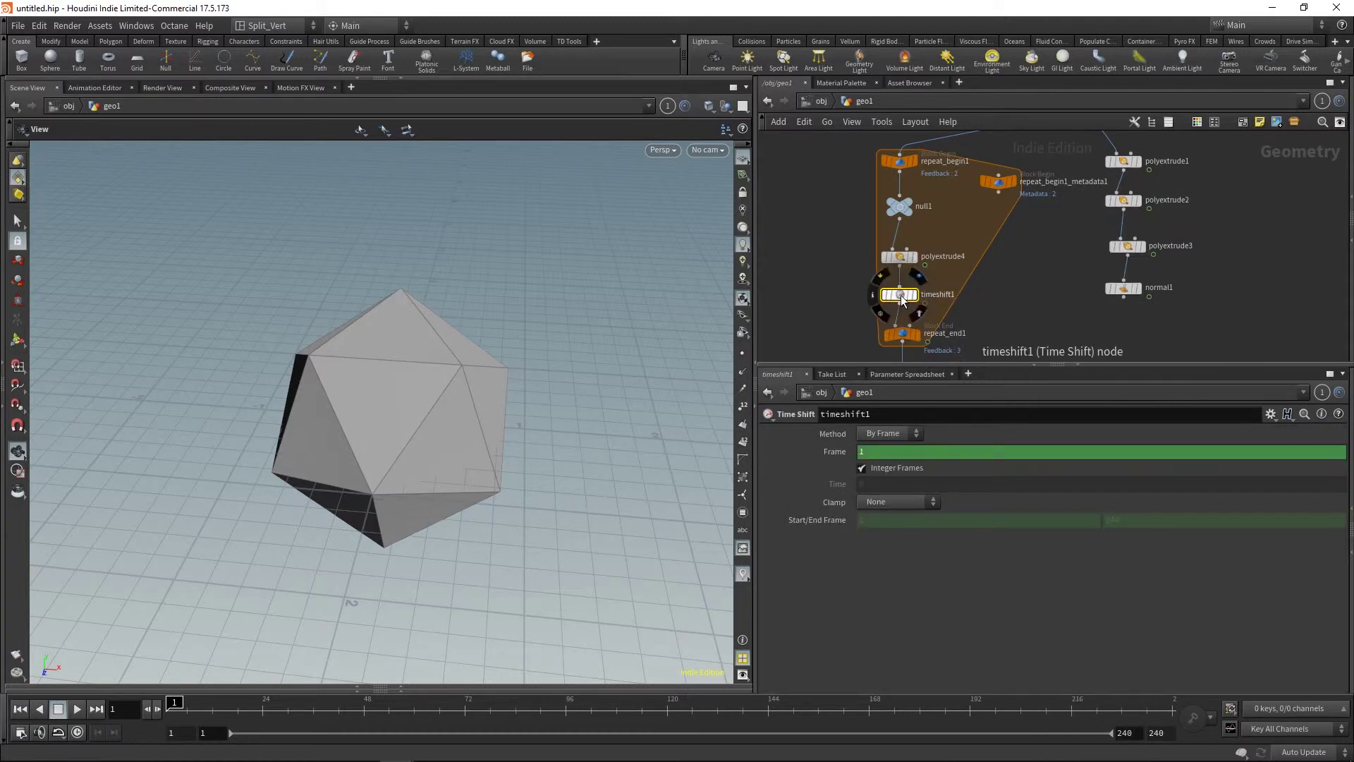
ctrl+middle_click(835, 454)
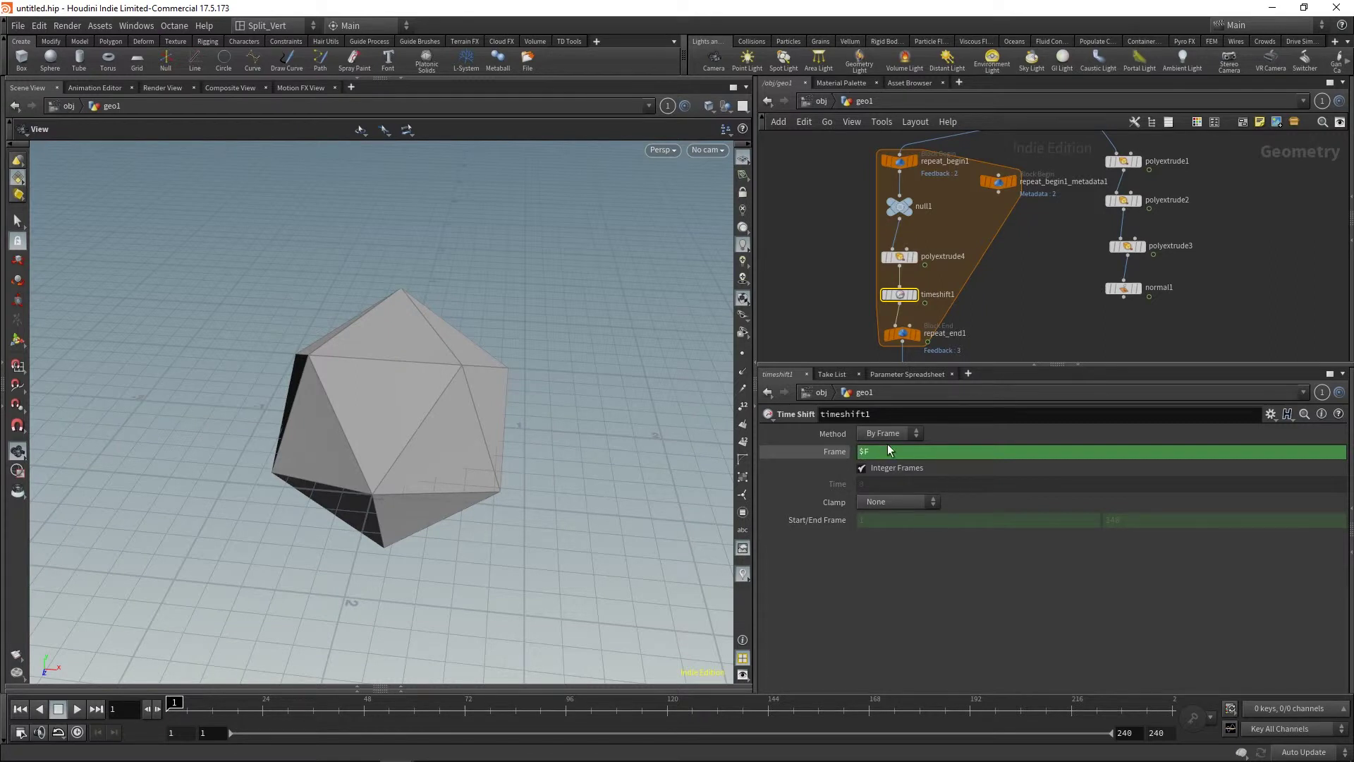
mouse_move(904, 336)
double_click(863, 452)
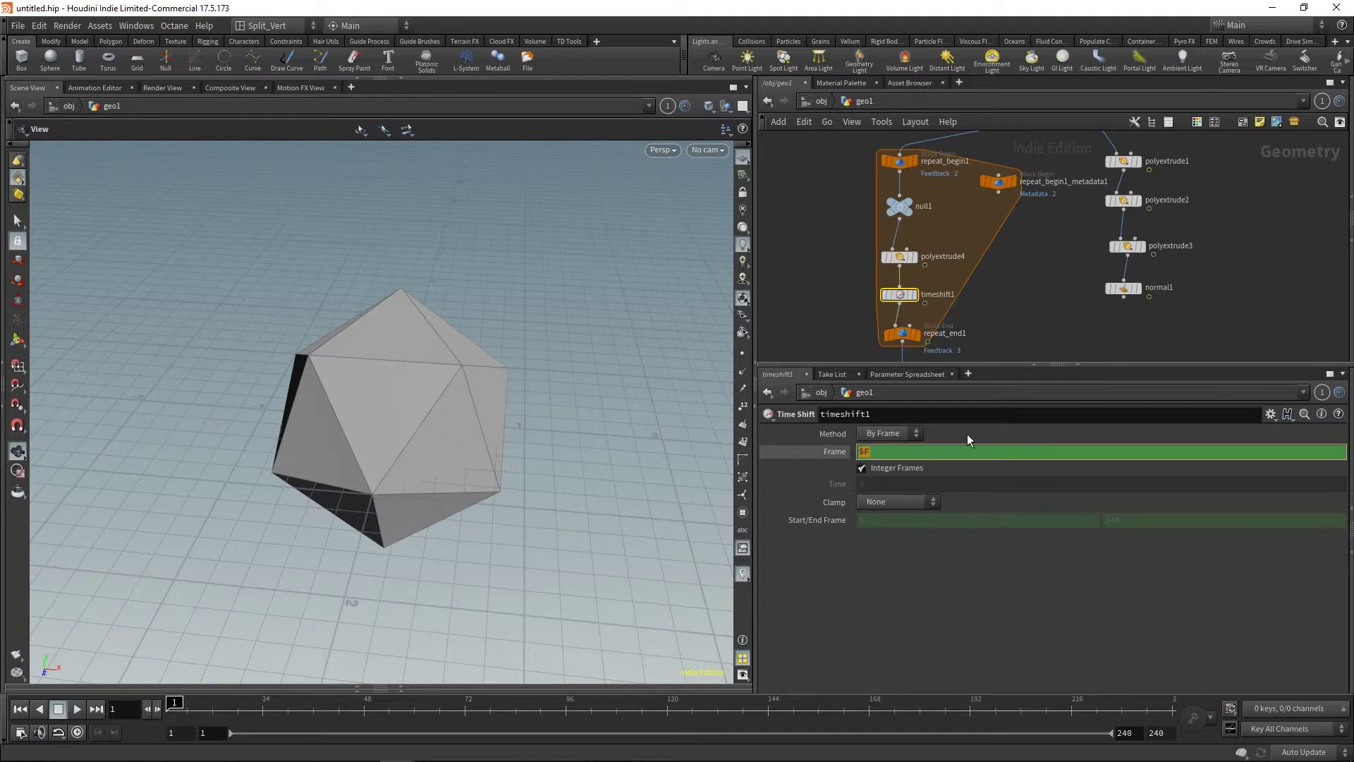
text(@Frame)
text(- ()
click(902, 256)
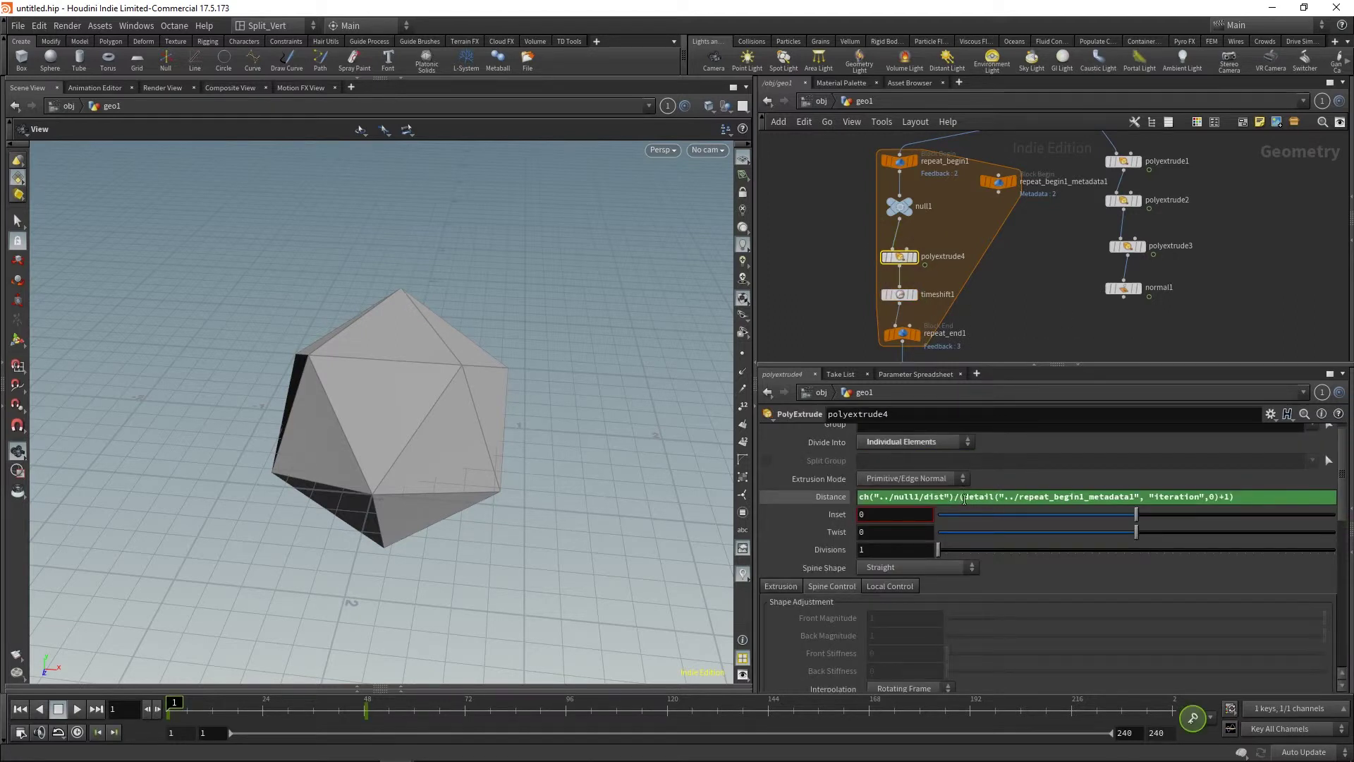
drag(964, 499, 1218, 504)
key(ctrl+c)
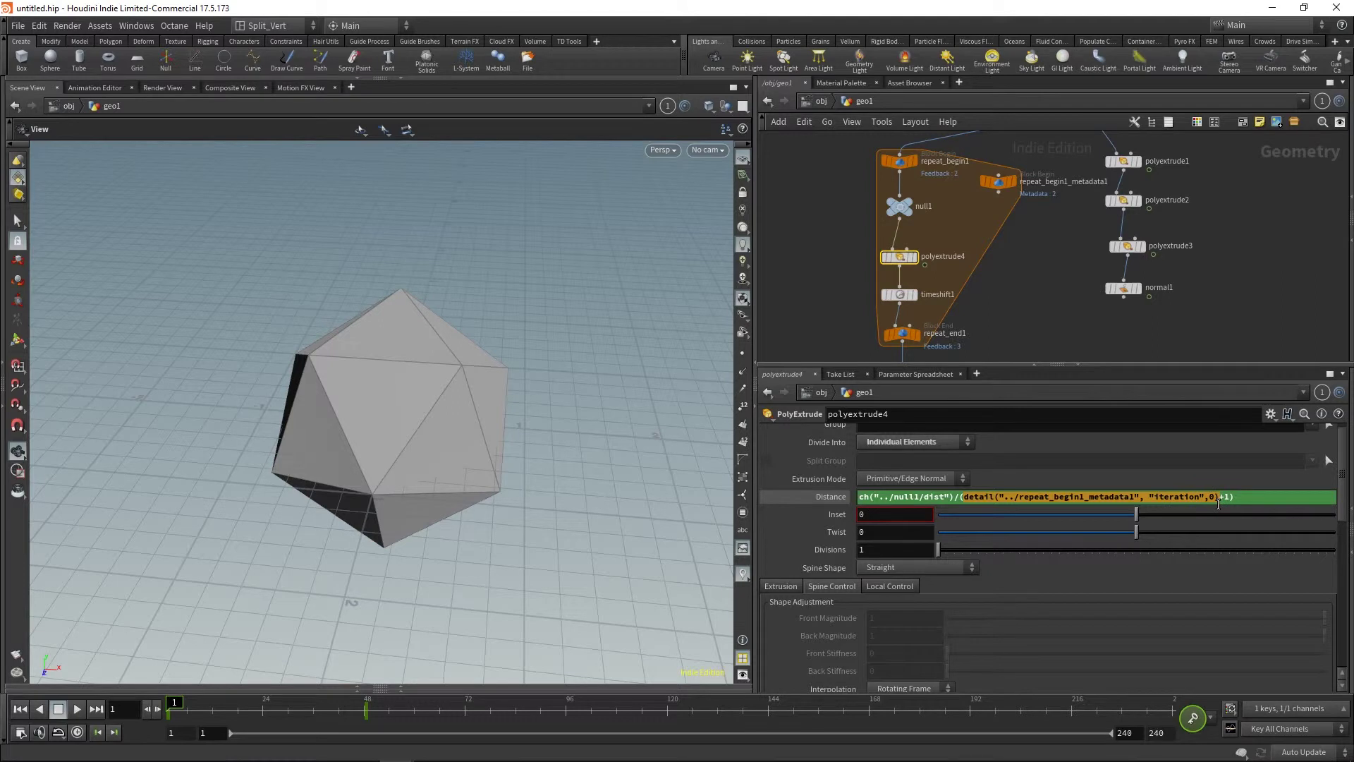
click(899, 295)
click(932, 454)
text(- ()
key(ctrl+v)
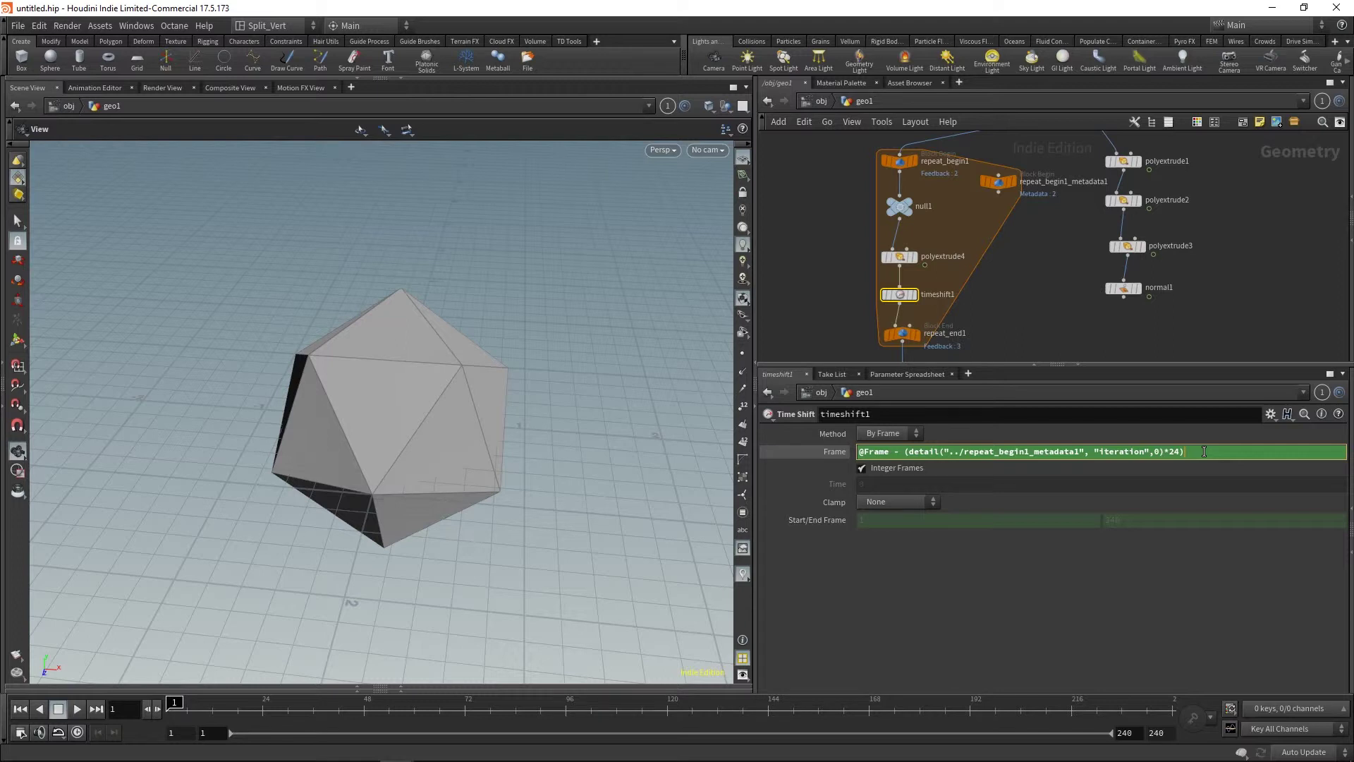
key(Return)
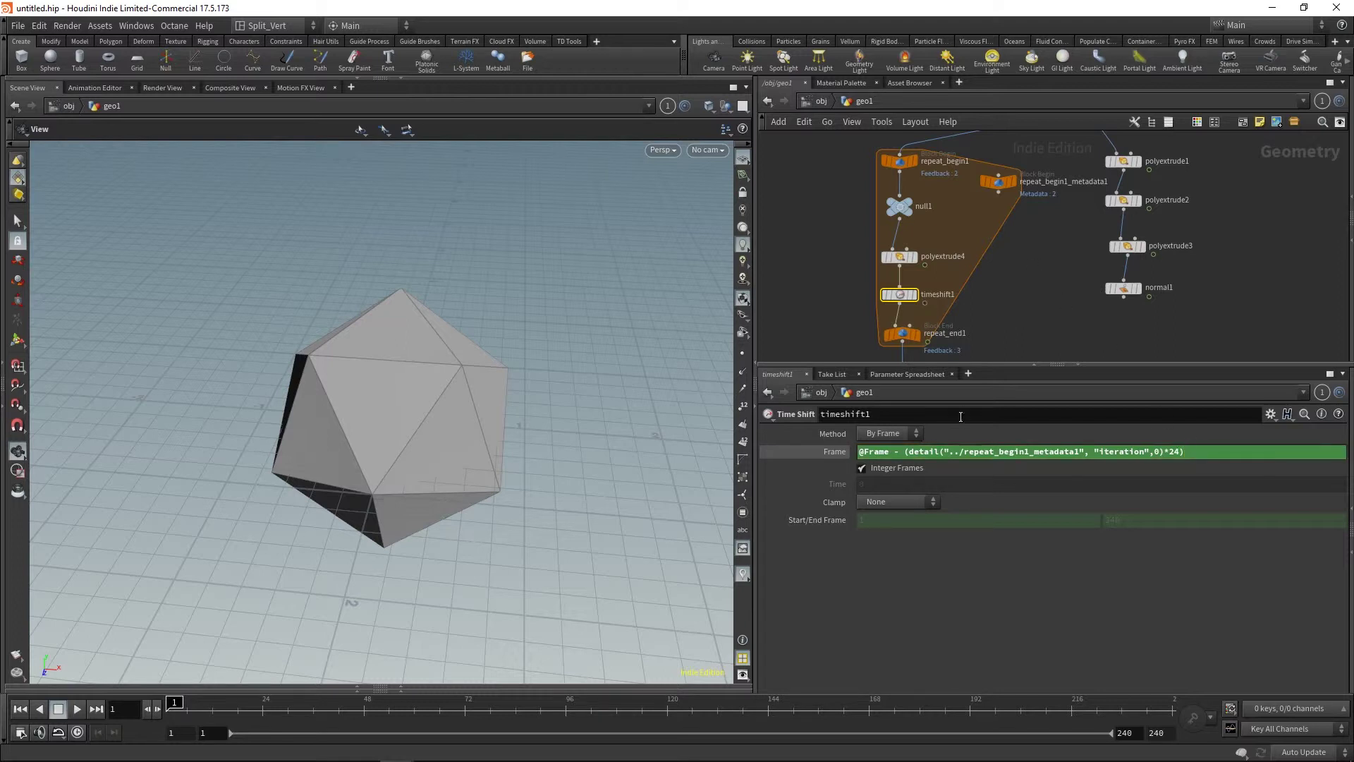
Scrub the timeline up to frame 71 and examine how each extrusion iteration starts with its own delay.
click(241, 709)
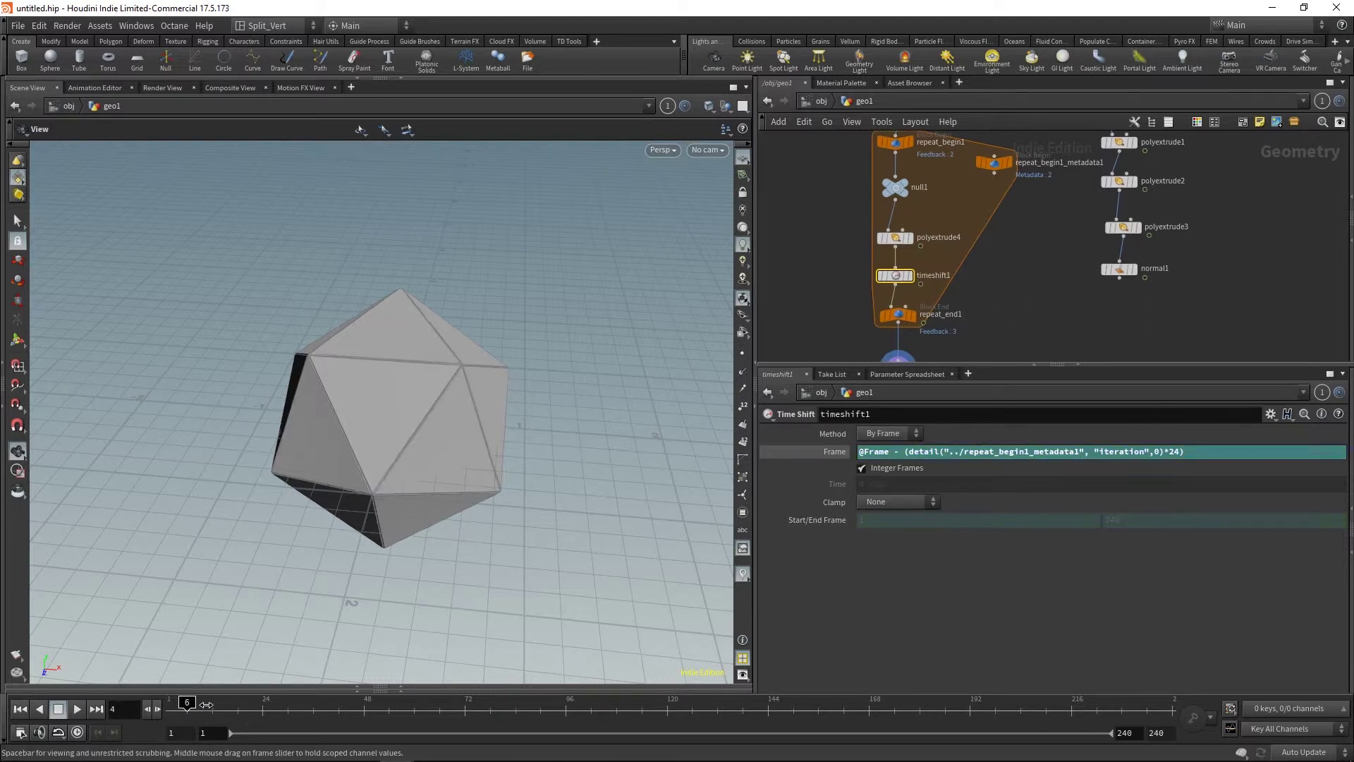
mouse_move(264, 710)
mouse_down()
mouse_move(487, 721)
mouse_move(187, 718)
mouse_move(274, 714)
mouse_up()
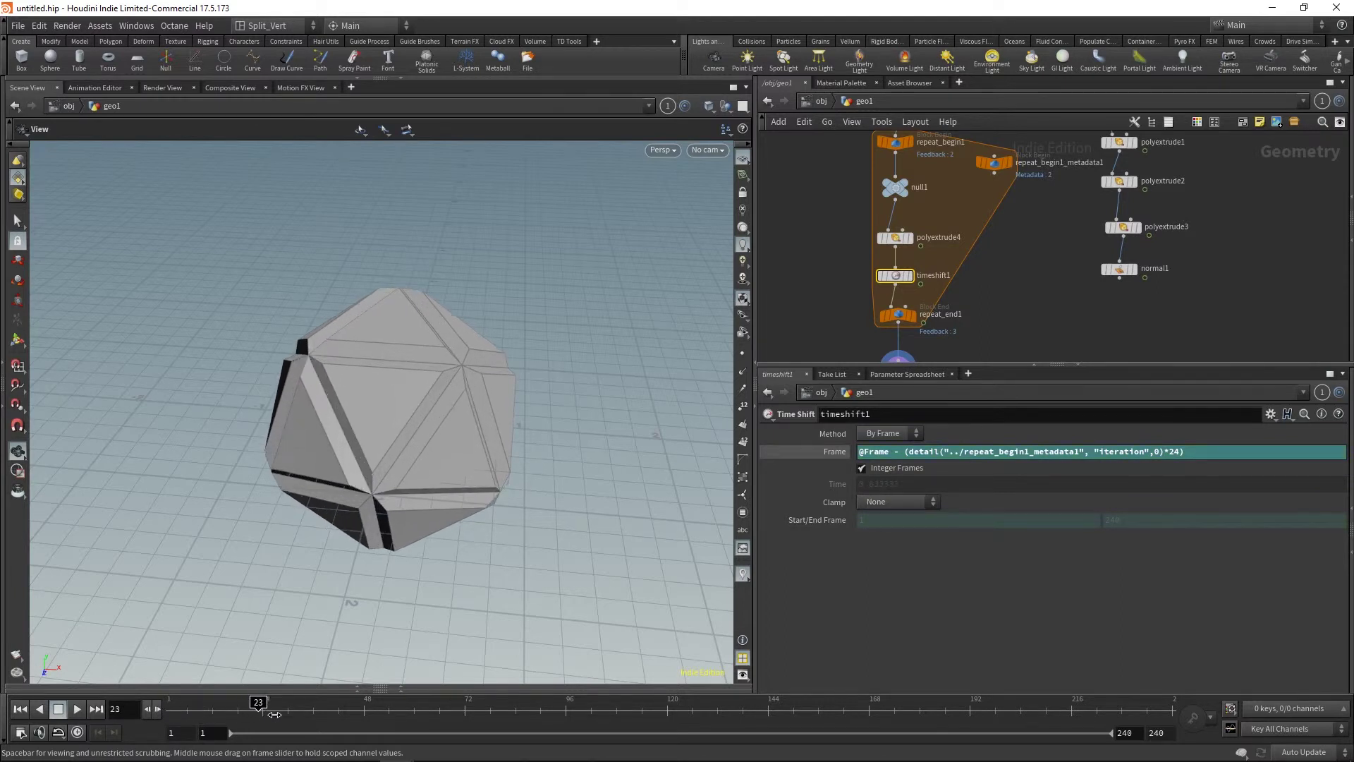
scroll(481, 471, up, 5)
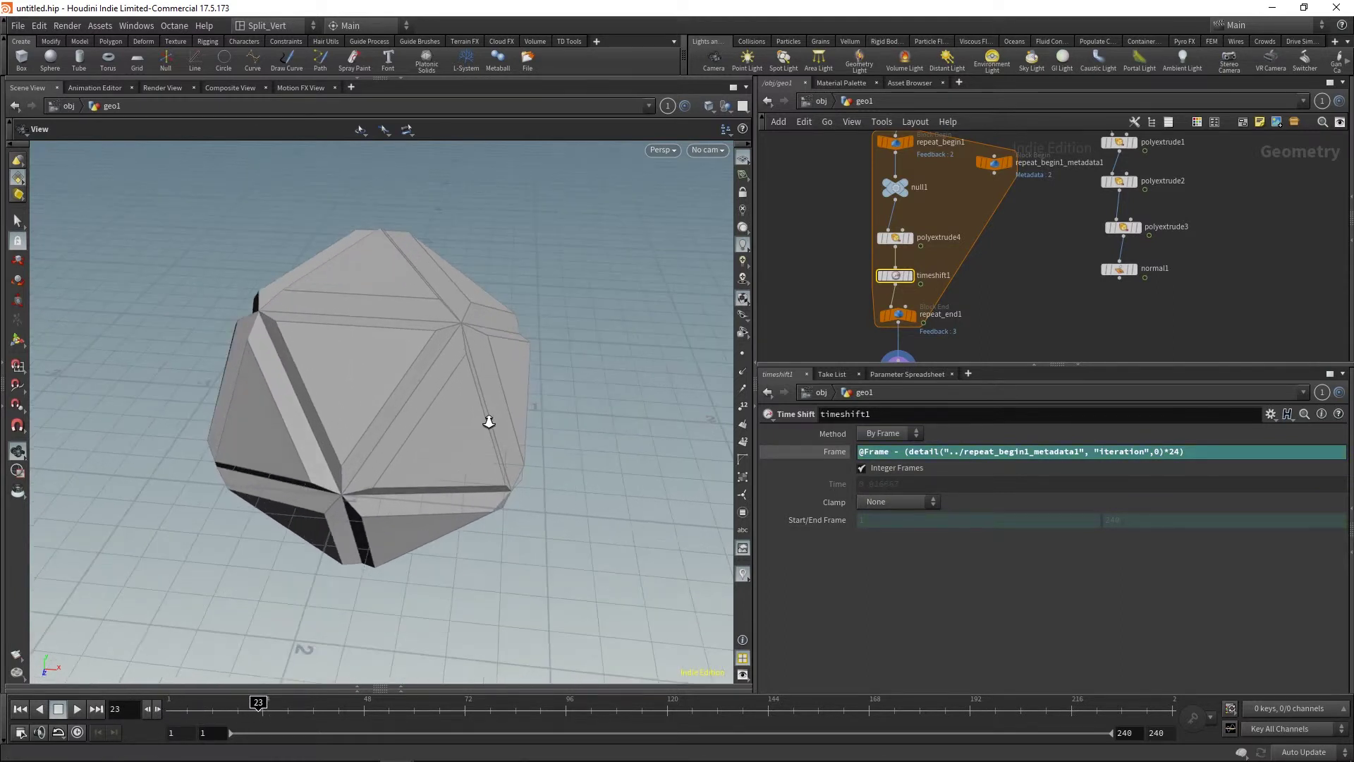
middle_drag(481, 470, 491, 476)
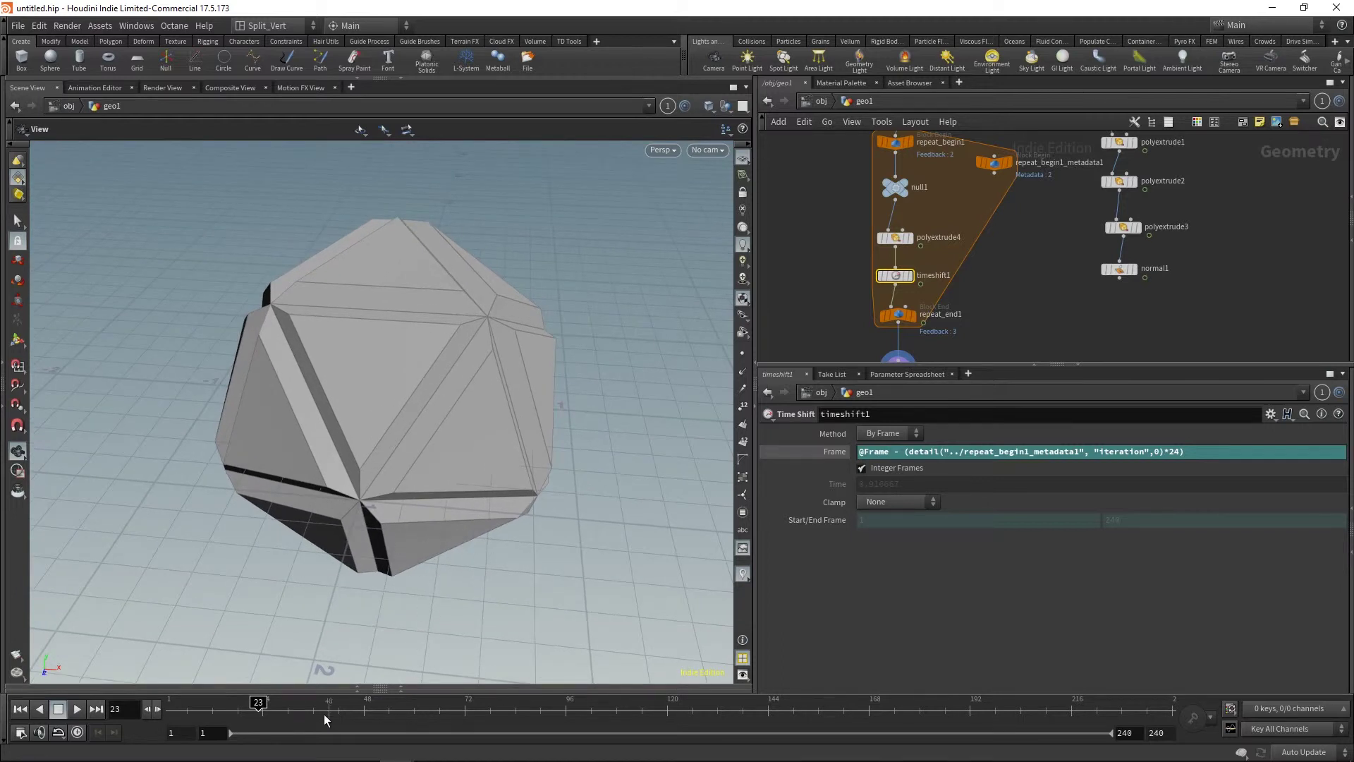
mouse_move(258, 703)
mouse_down()
mouse_move(557, 703)
mouse_move(234, 703)
mouse_move(557, 705)
mouse_move(288, 709)
mouse_move(512, 709)
mouse_move(460, 705)
mouse_up()
Set the Null's Distance to 0.1 at frame 48, and return the timeline to frame 1.
click(897, 189)
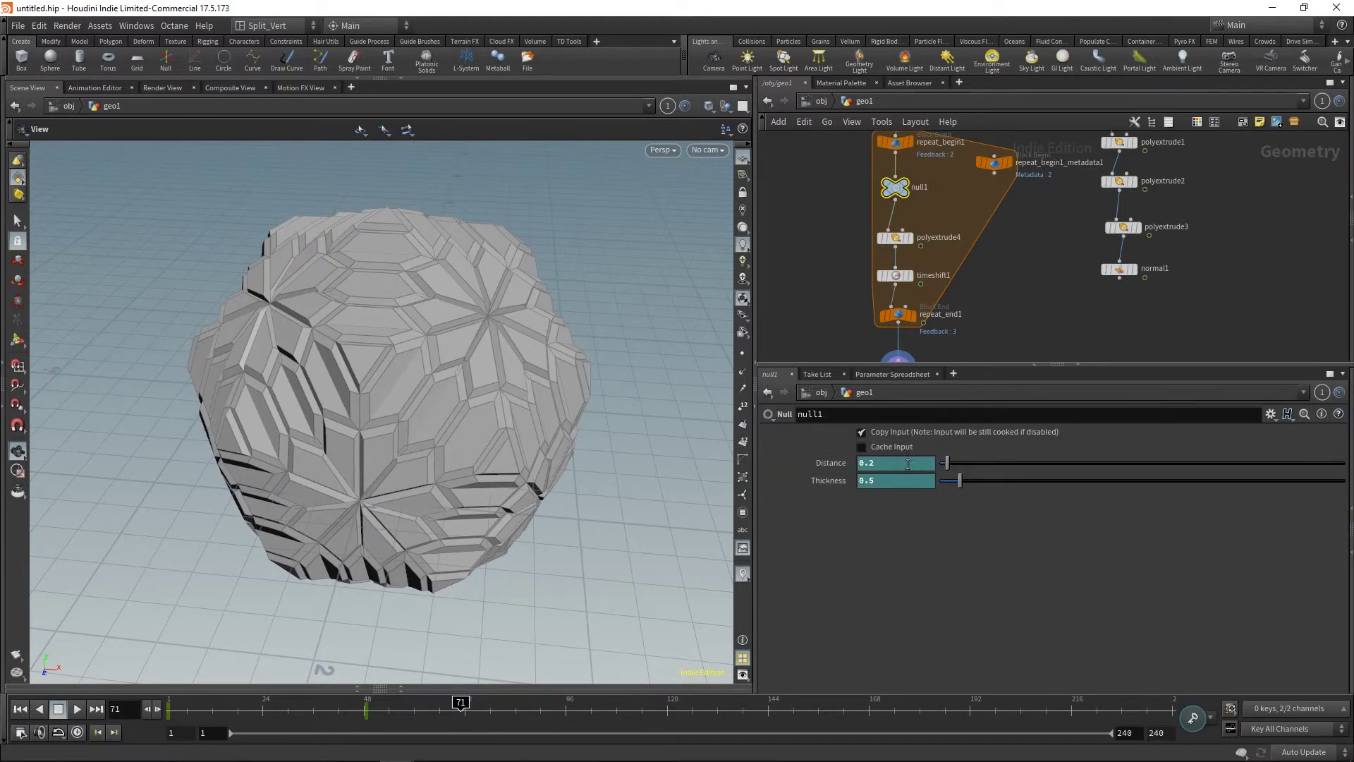
click(370, 711)
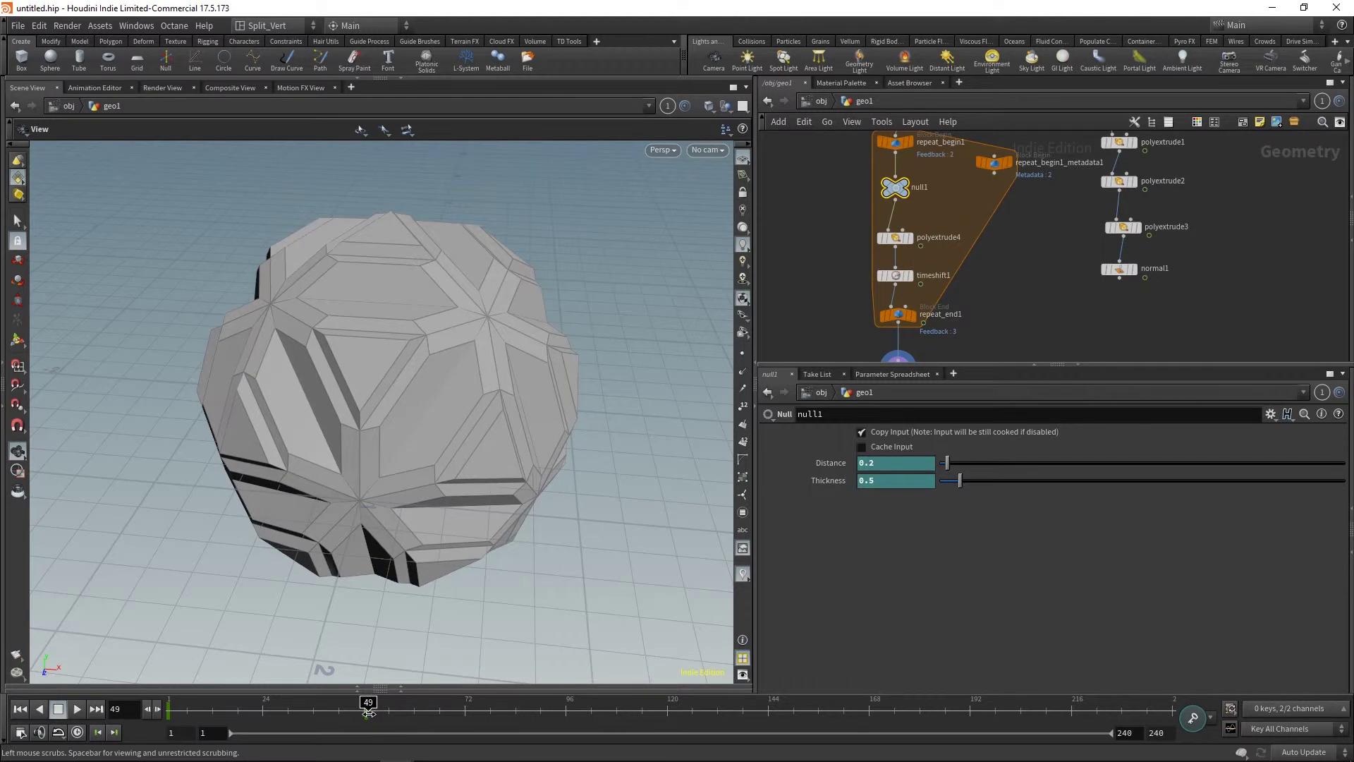
click(364, 709)
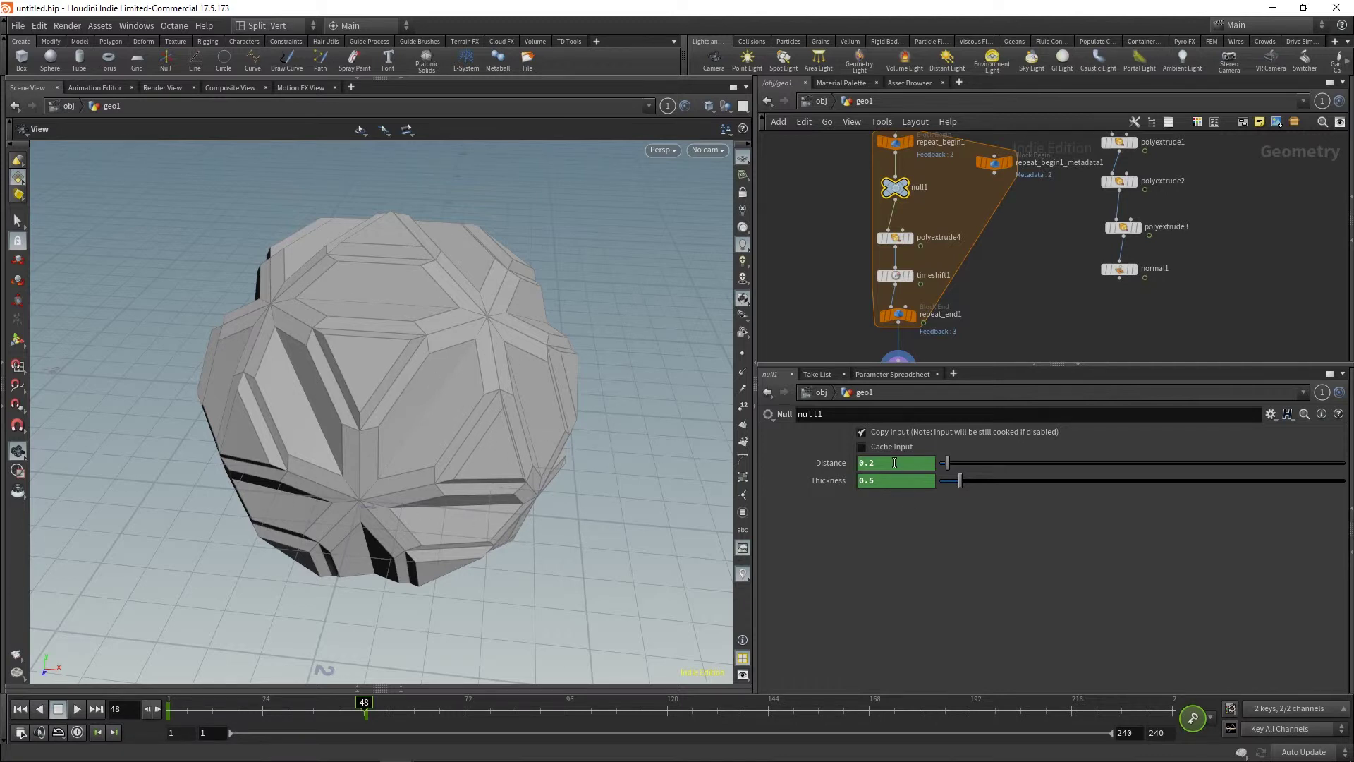
click(860, 465)
text(0.1)
key(Return)
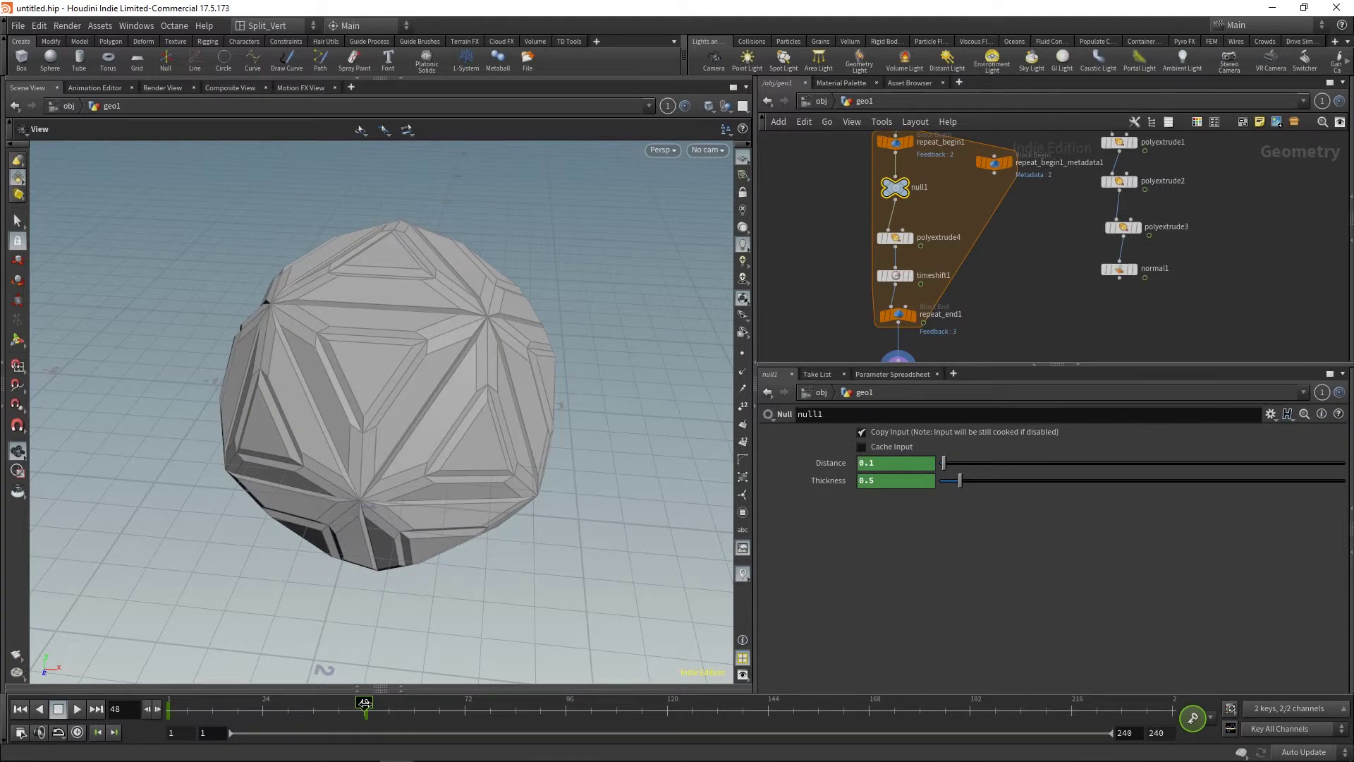
drag(364, 704, 168, 704)
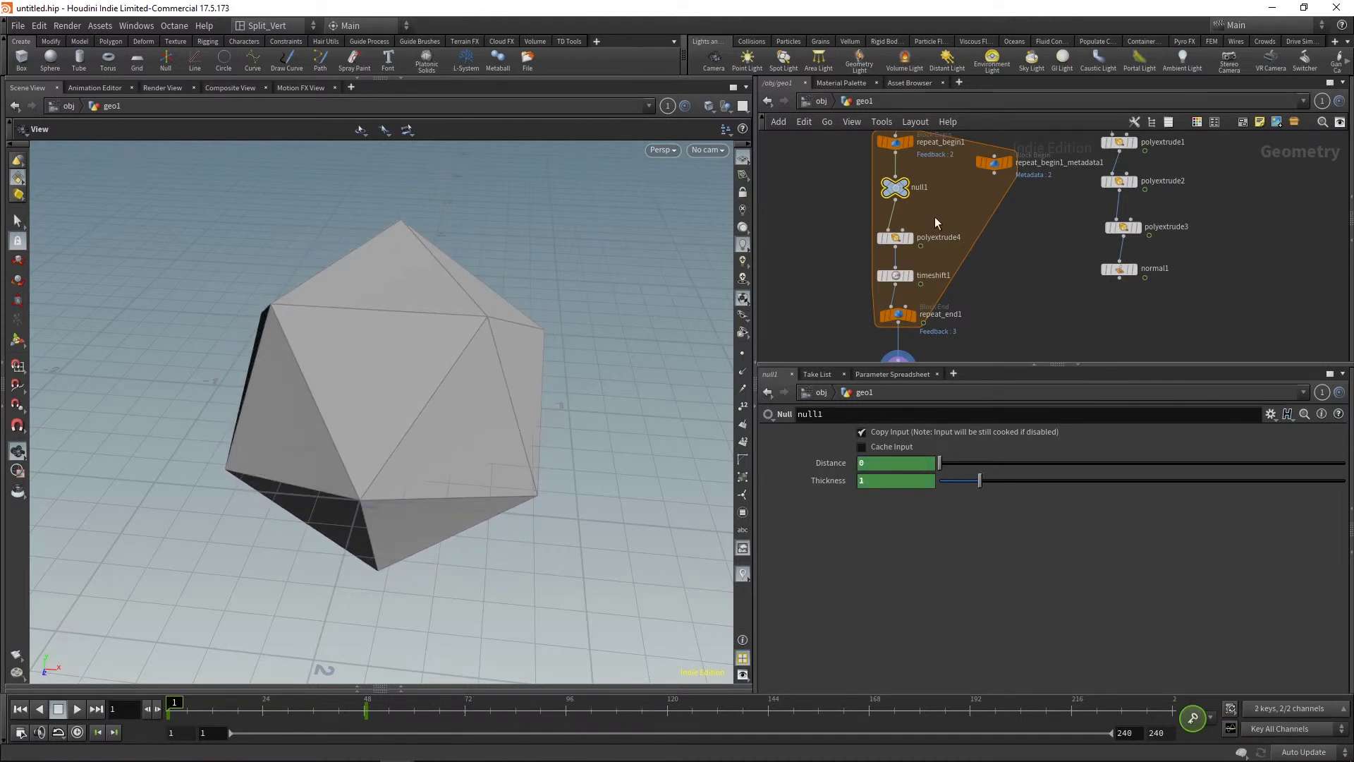
Set the loop end node's Iterations to 5.
middle_drag(1009, 301, 1003, 259)
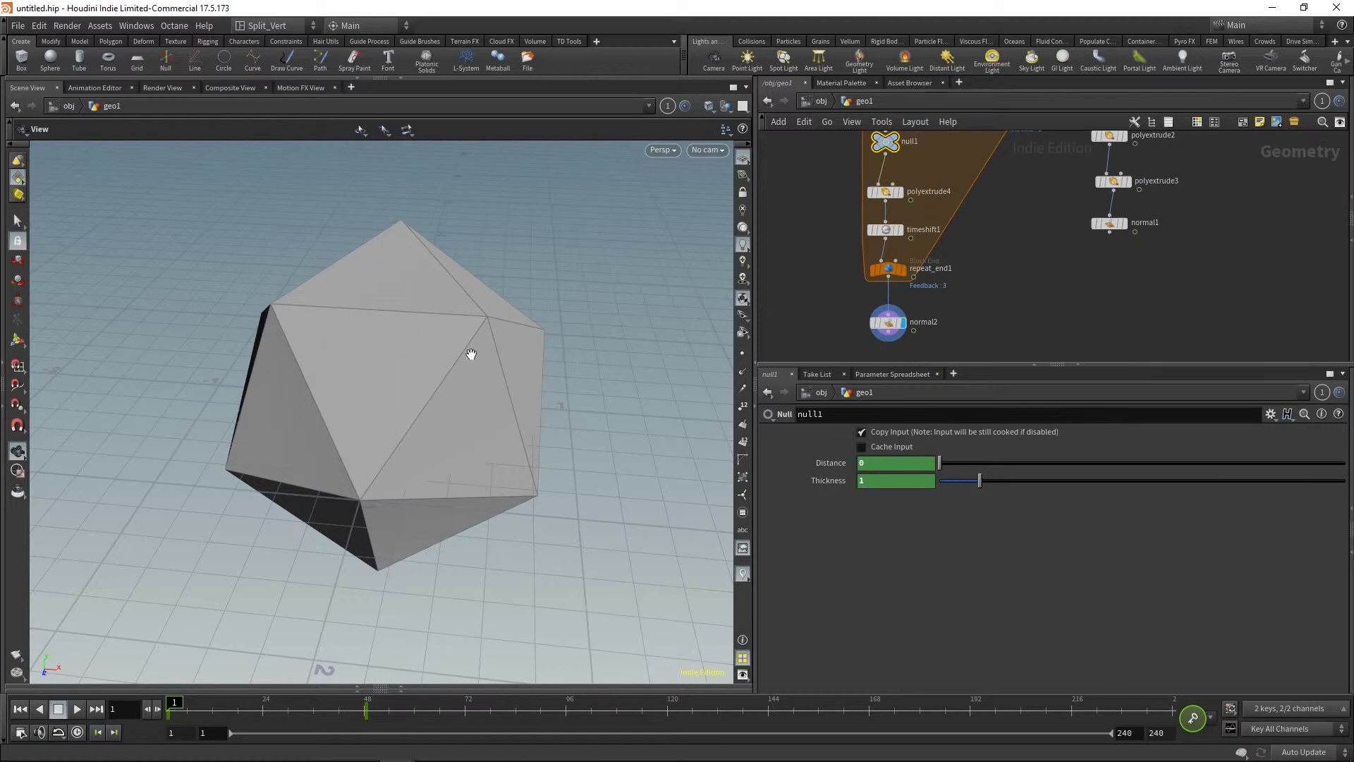
middle_drag(1197, 177, 1182, 136)
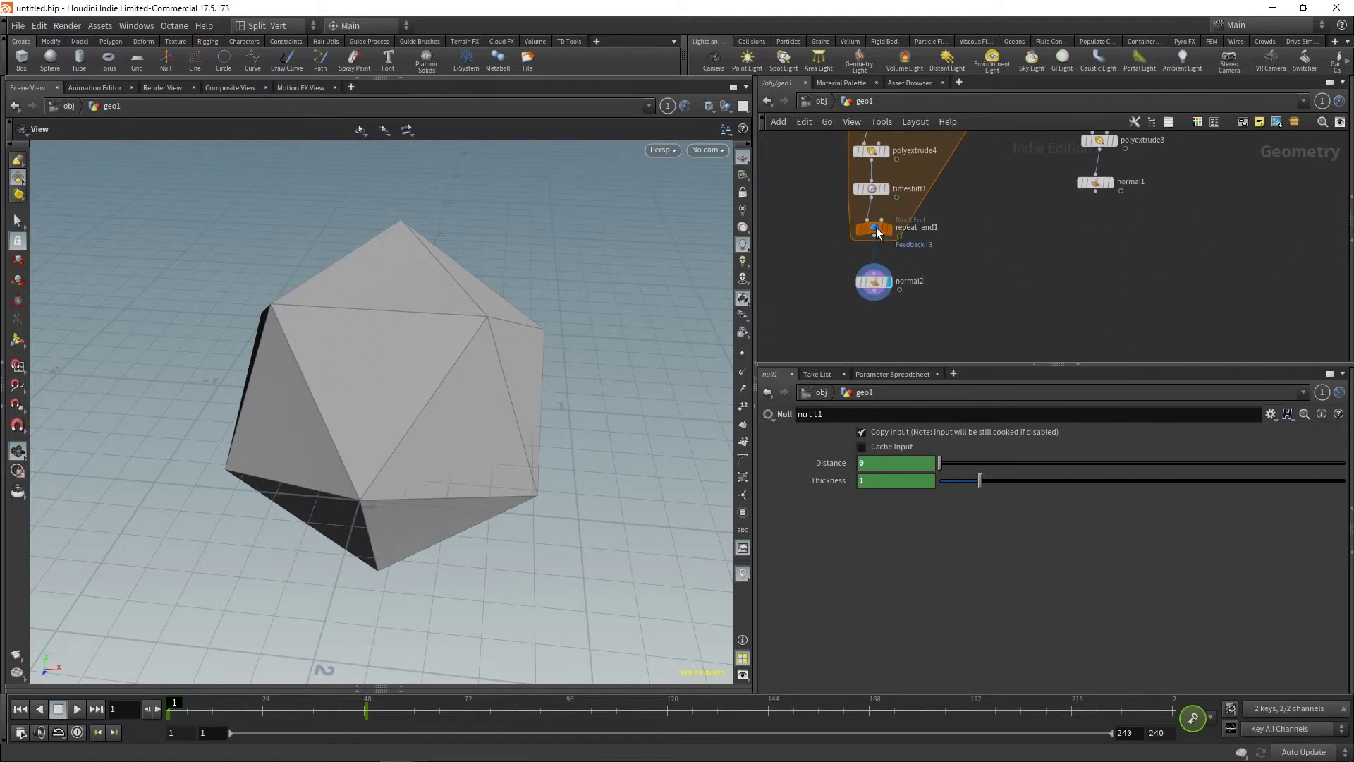
click(876, 227)
click(860, 471)
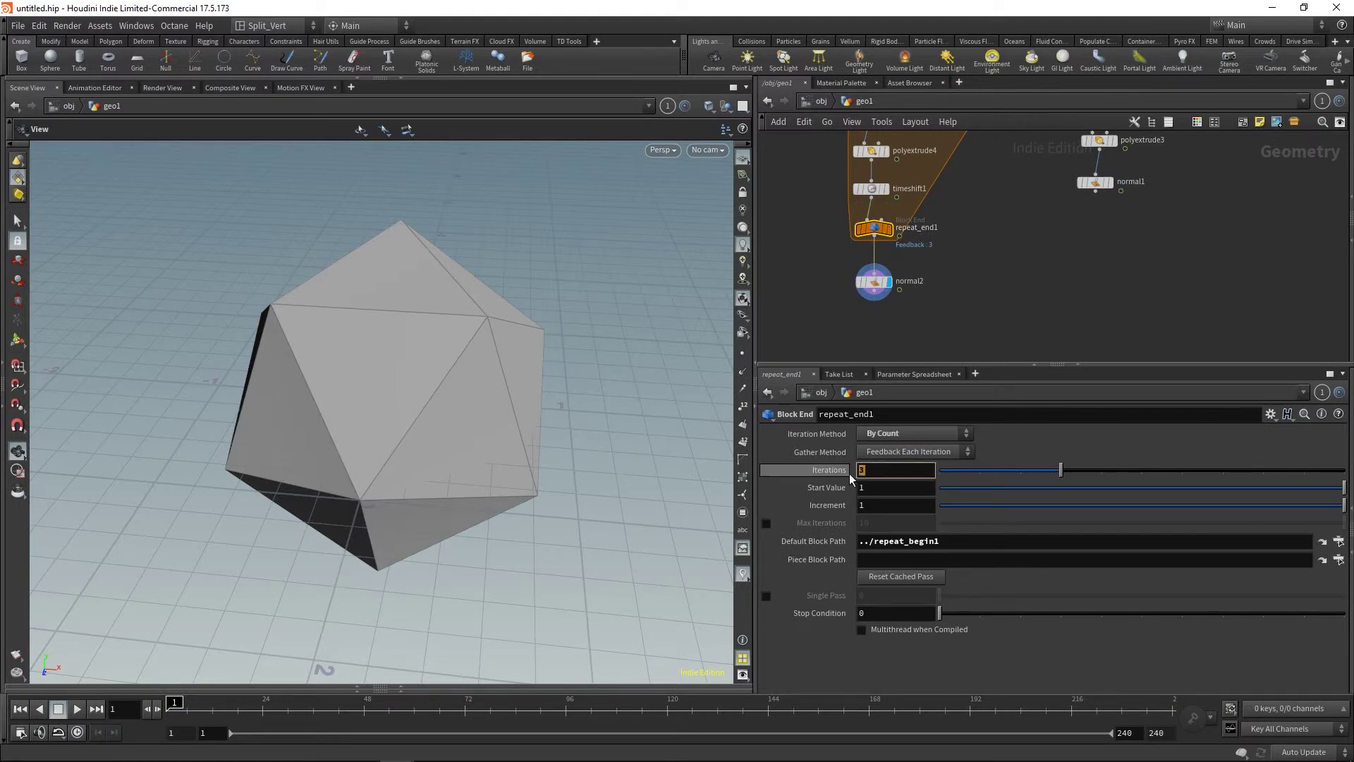
text(5)
key(Return)
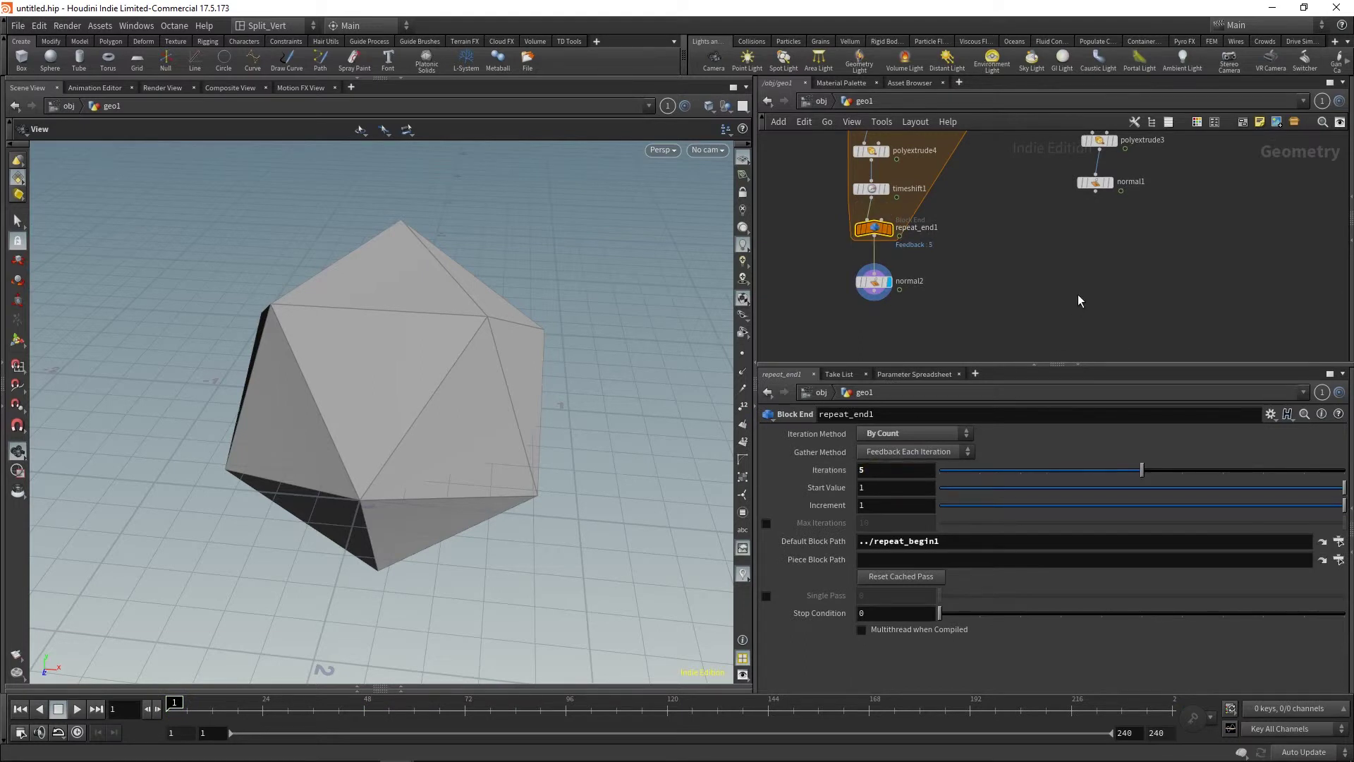
Hide the viewport's reference grid and examine the extruded surface up close at frame 158, returning to frame 1.
drag(207, 715, 827, 713)
click(740, 172)
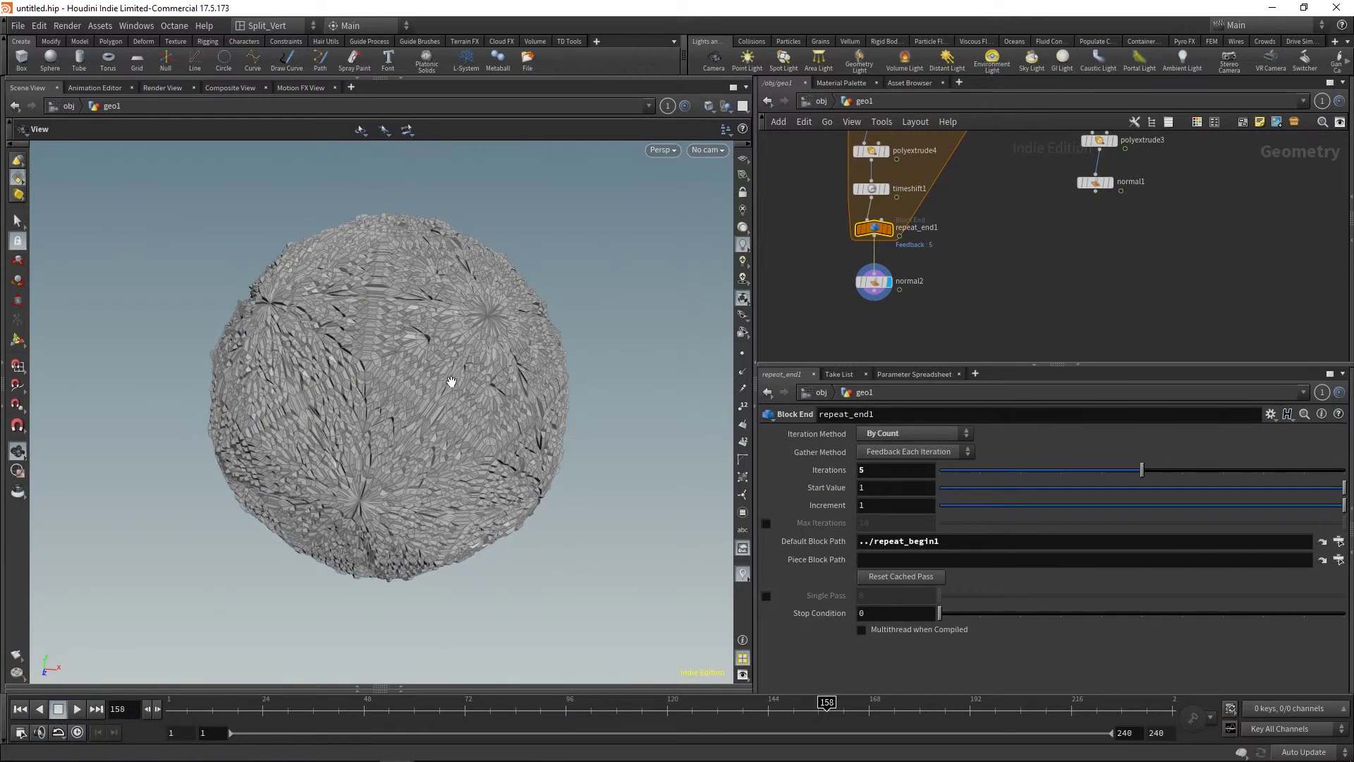
scroll(455, 383, up, 5)
mouse_move(476, 382)
mouse_down()
mouse_move(479, 441)
mouse_move(480, 399)
mouse_up()
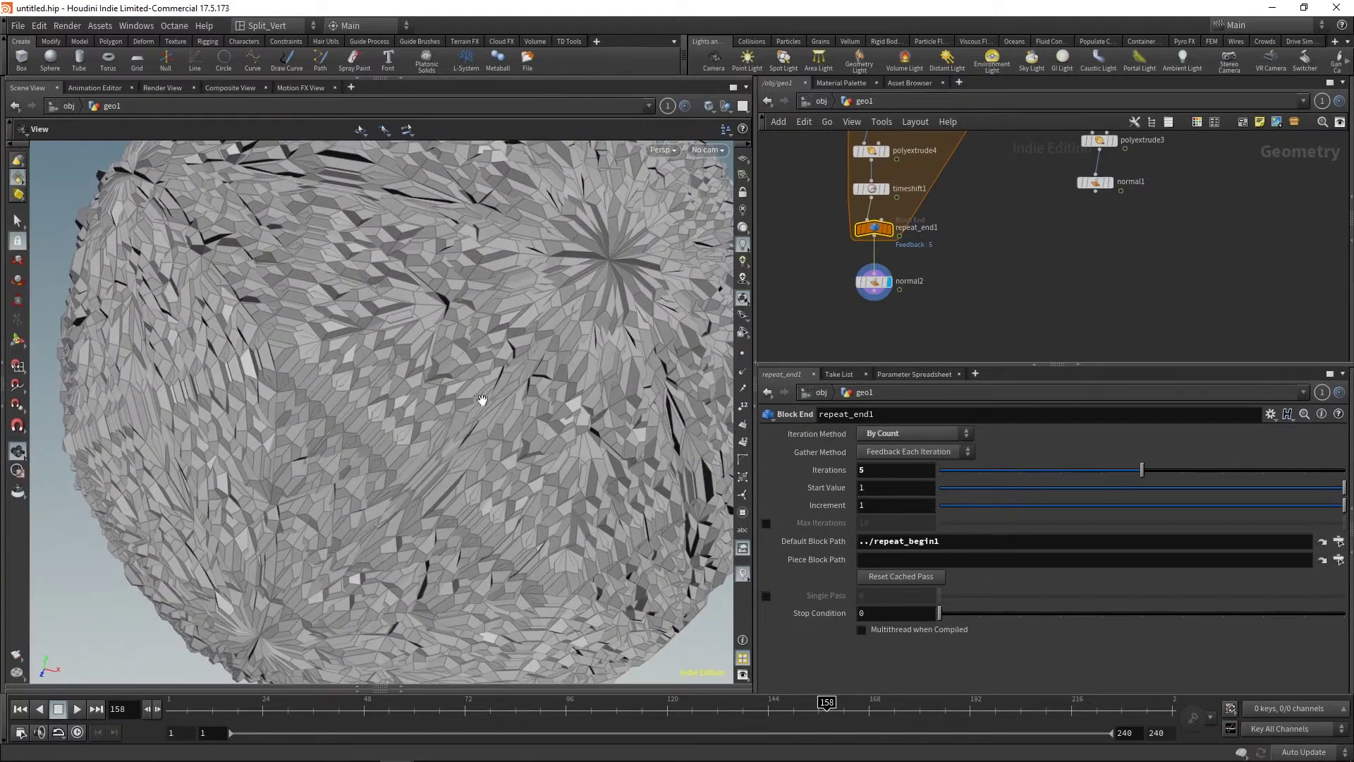
drag(474, 279, 437, 285)
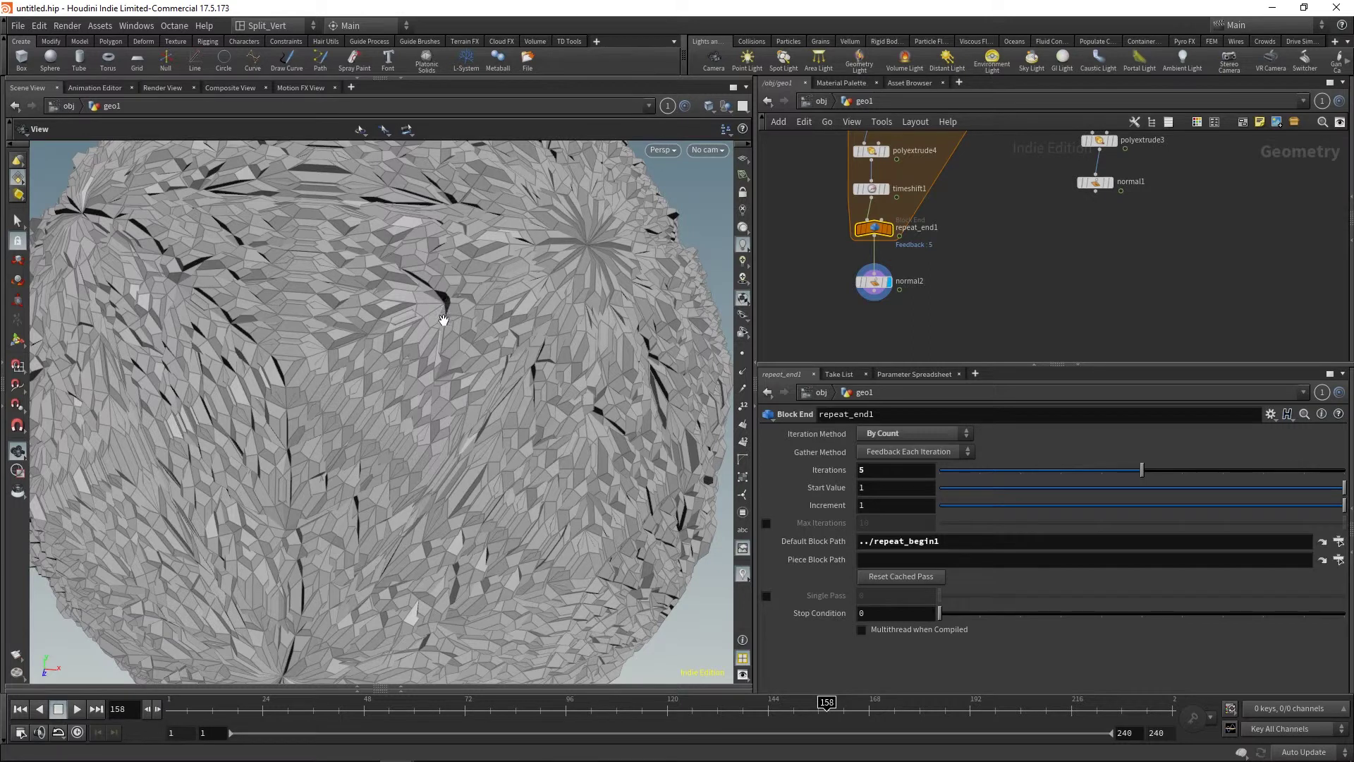
key(shift+w)
drag(826, 704, 169, 708)
scroll(354, 470, down, 3)
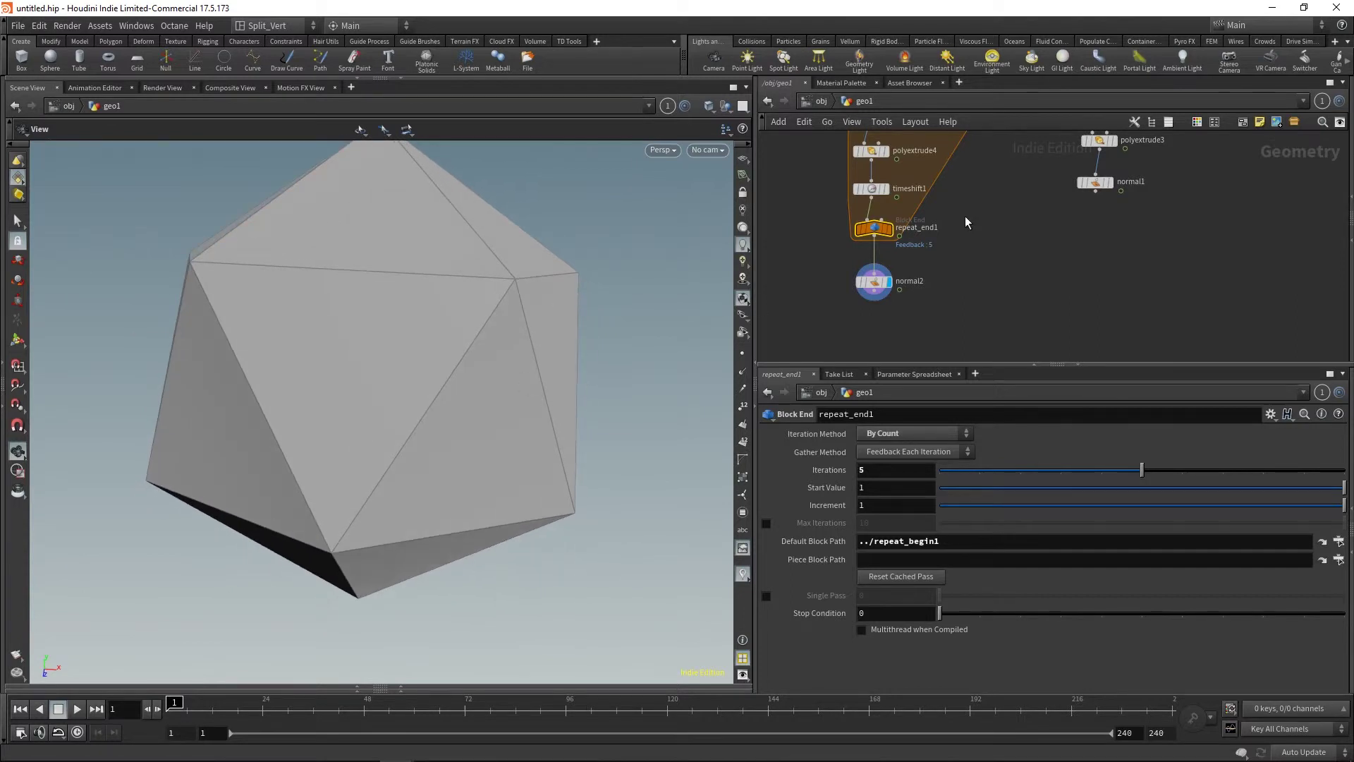
Begin wrapping the divisor of the loop PolyExtrude's Distance expression in a power function, as pow((detail("../repeat_begin1_metadata1", "iteration",0)+1), with the exponent still missing.
scroll(961, 226, up, 3)
click(862, 221)
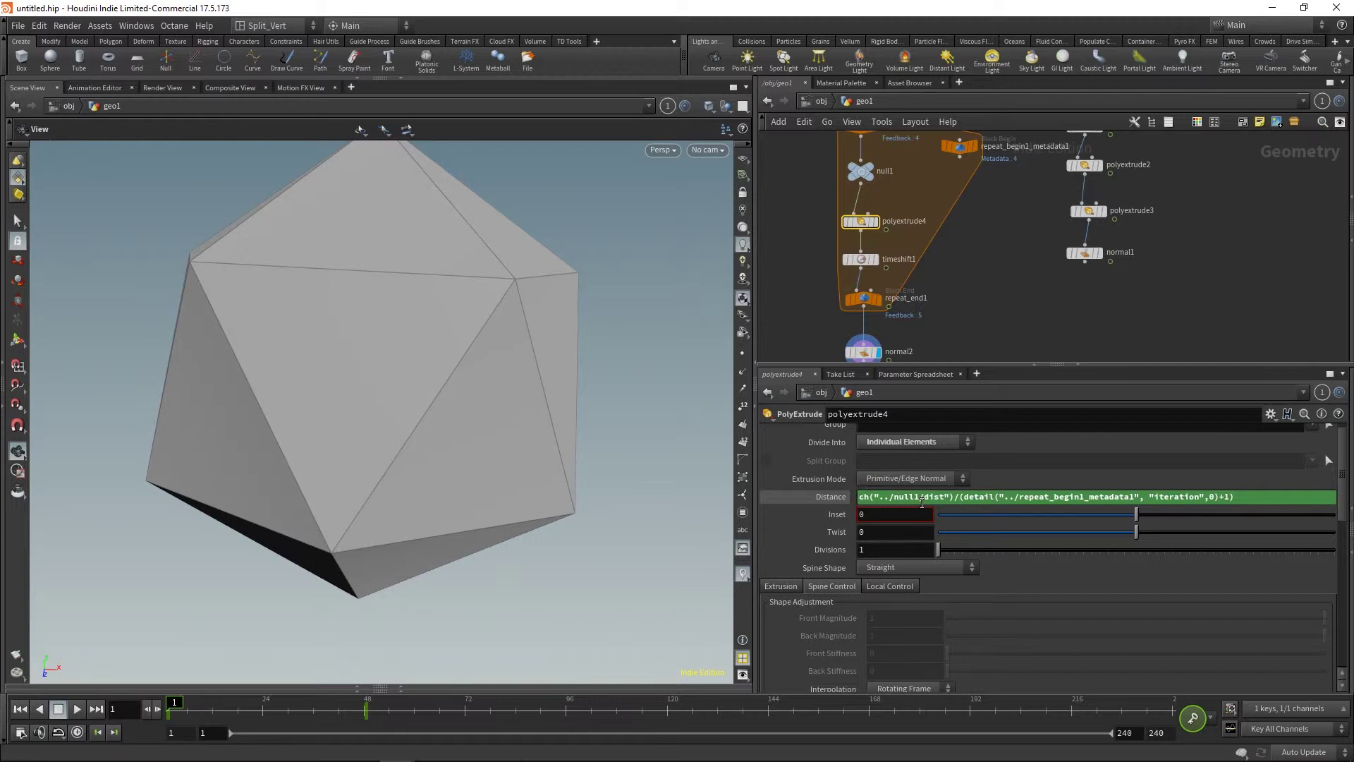
click(864, 499)
click(872, 169)
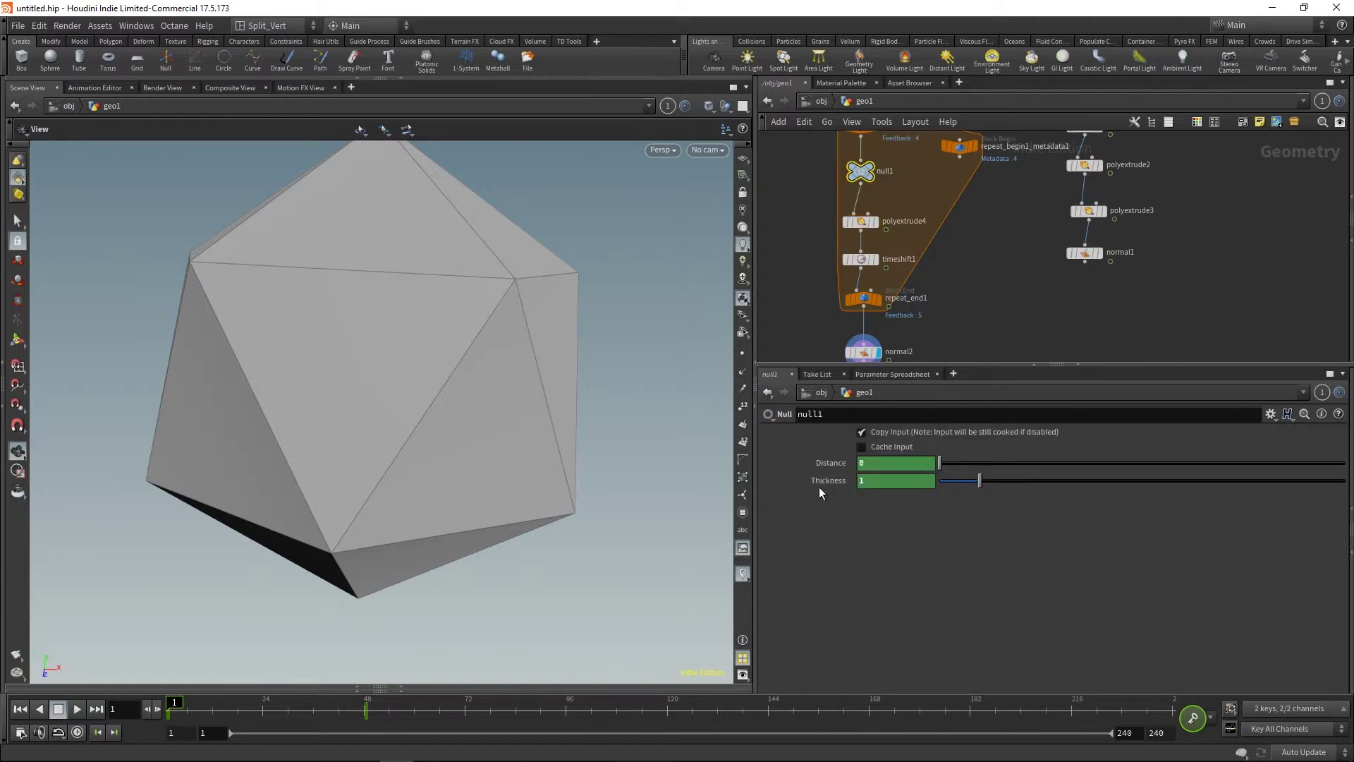
click(861, 221)
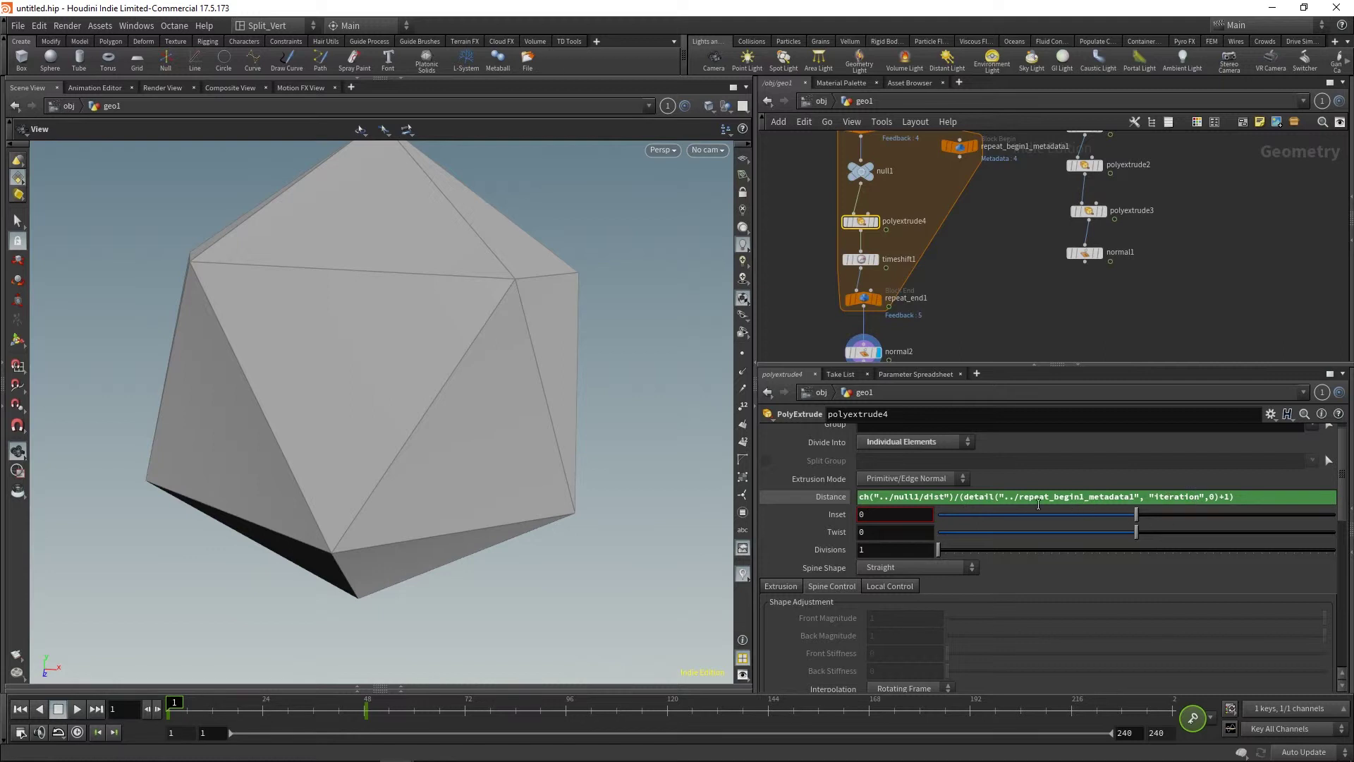
click(959, 498)
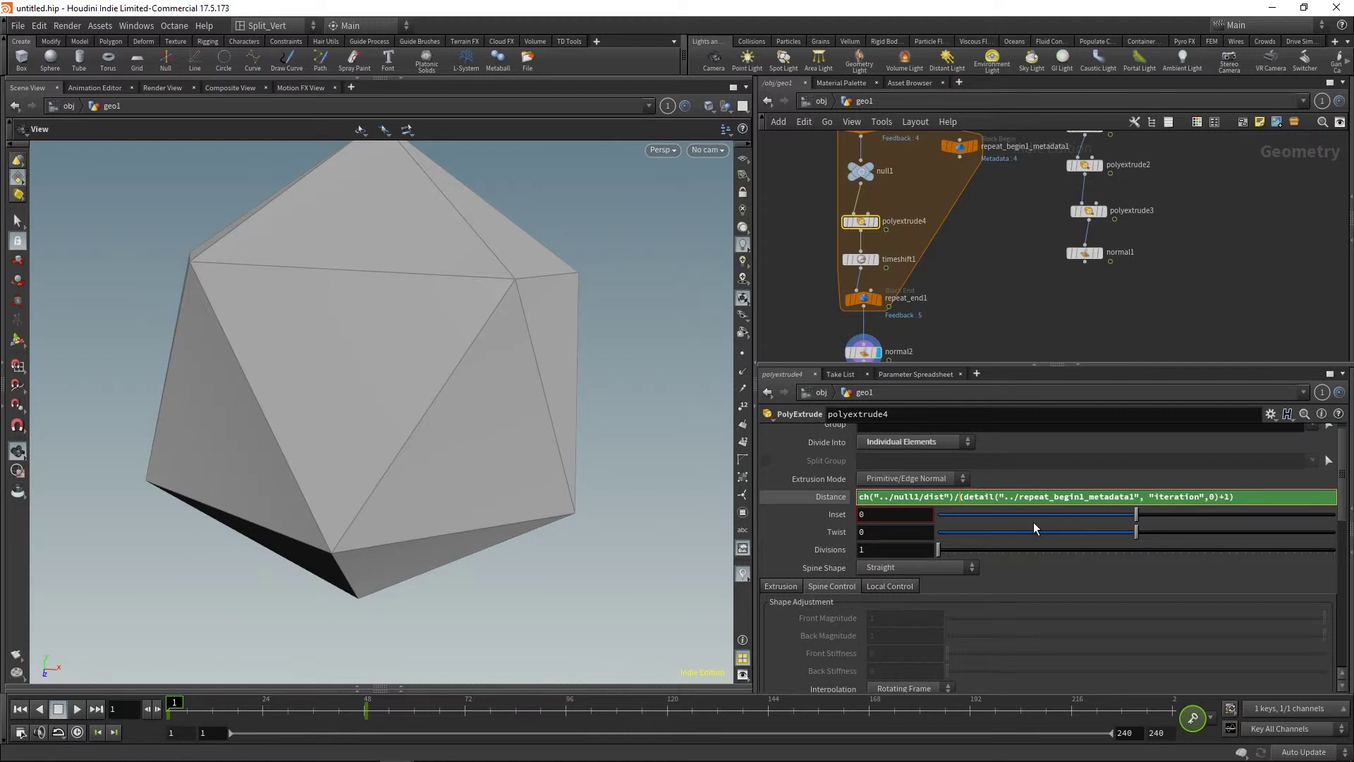
text(pow)
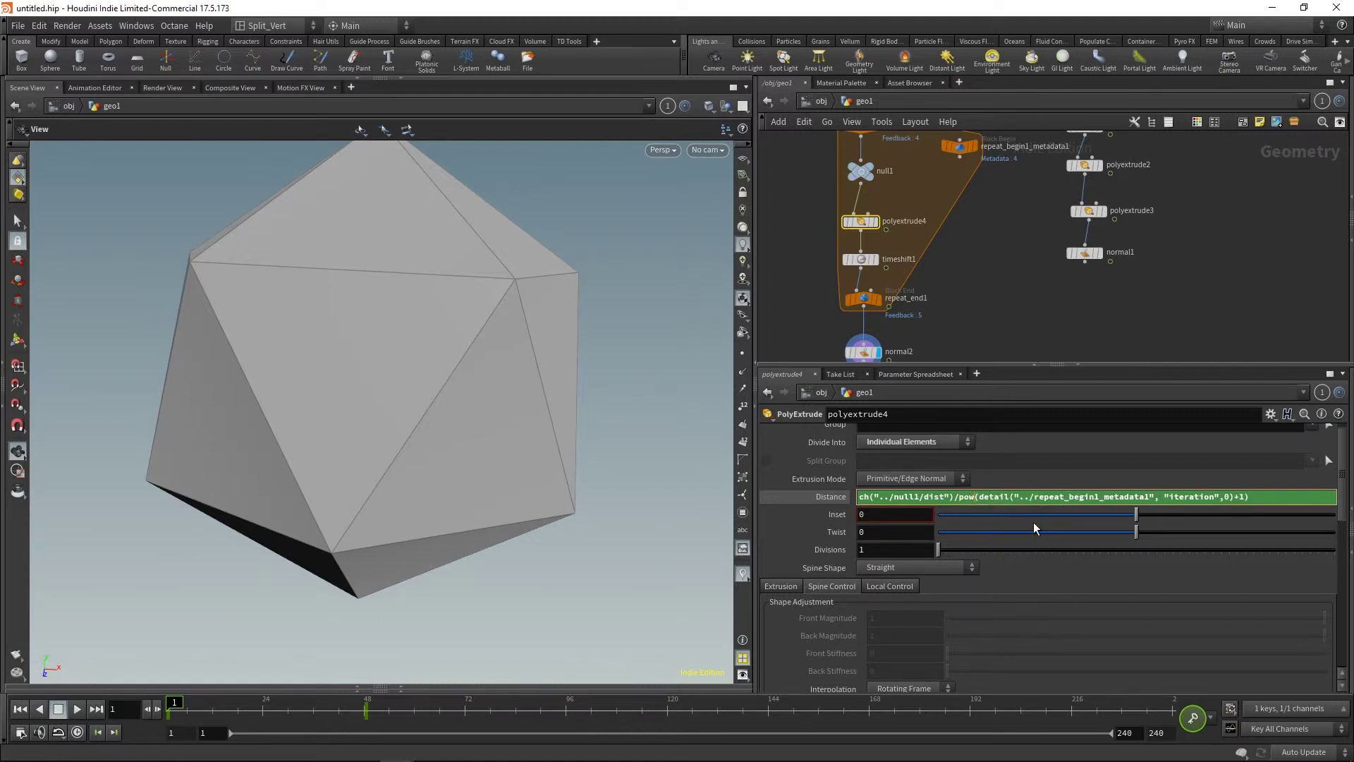
text(()
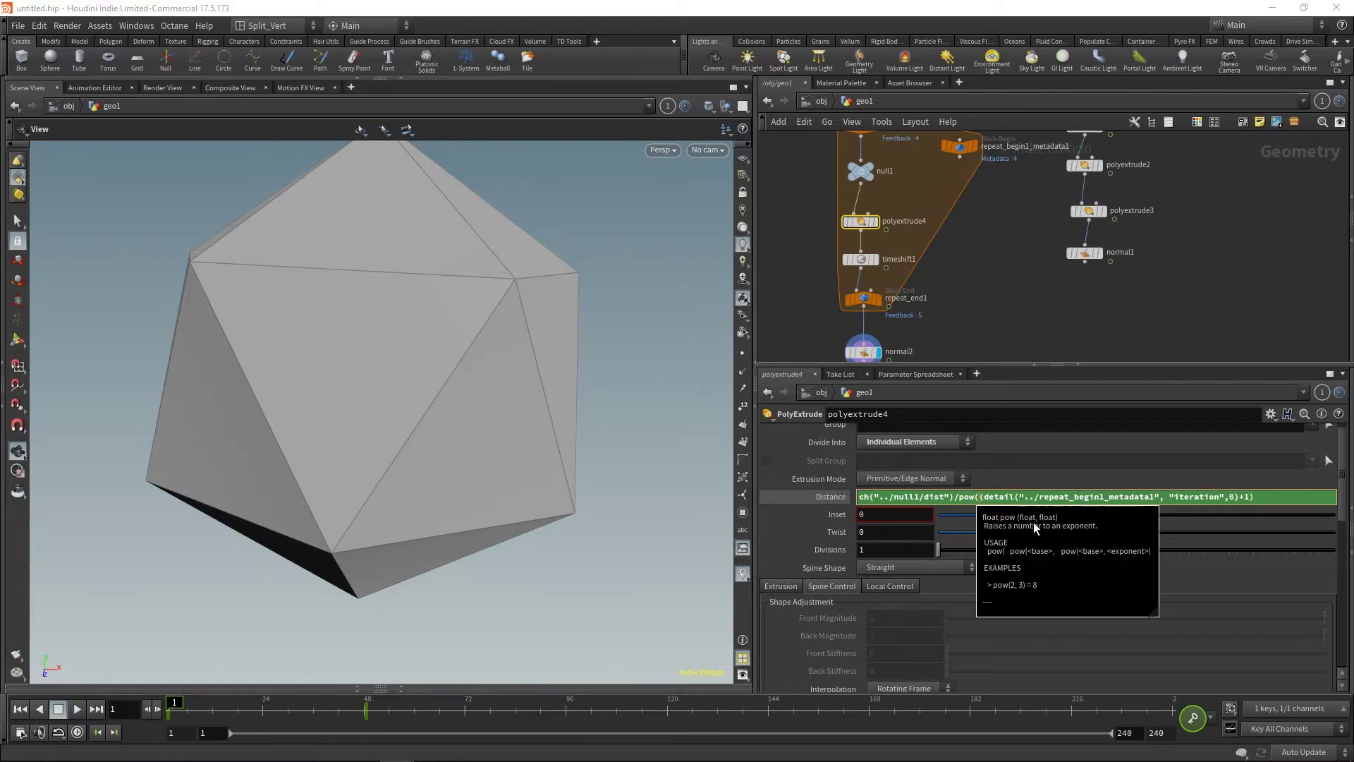
click(1278, 499)
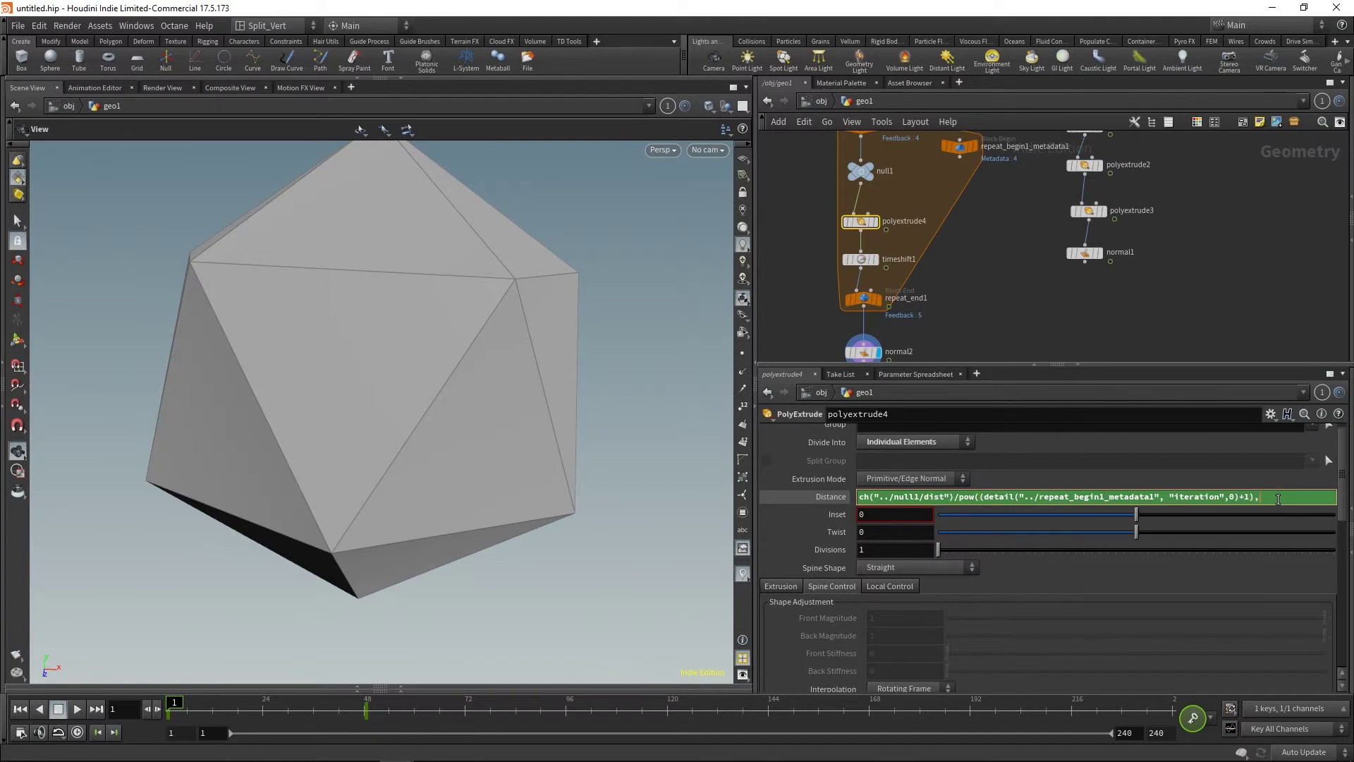
Add a float parameter named pow with the label Power to the null1 node's parameter interface.
click(861, 171)
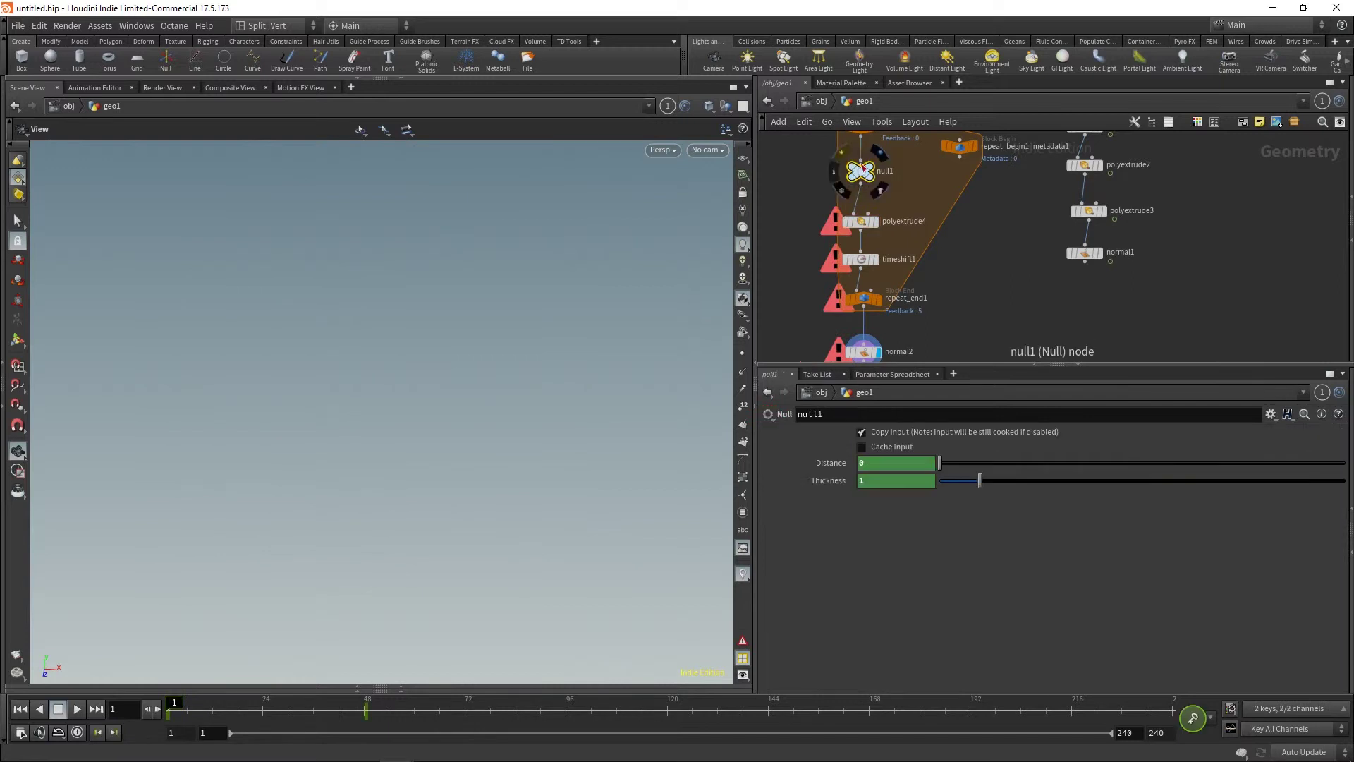
click(1271, 414)
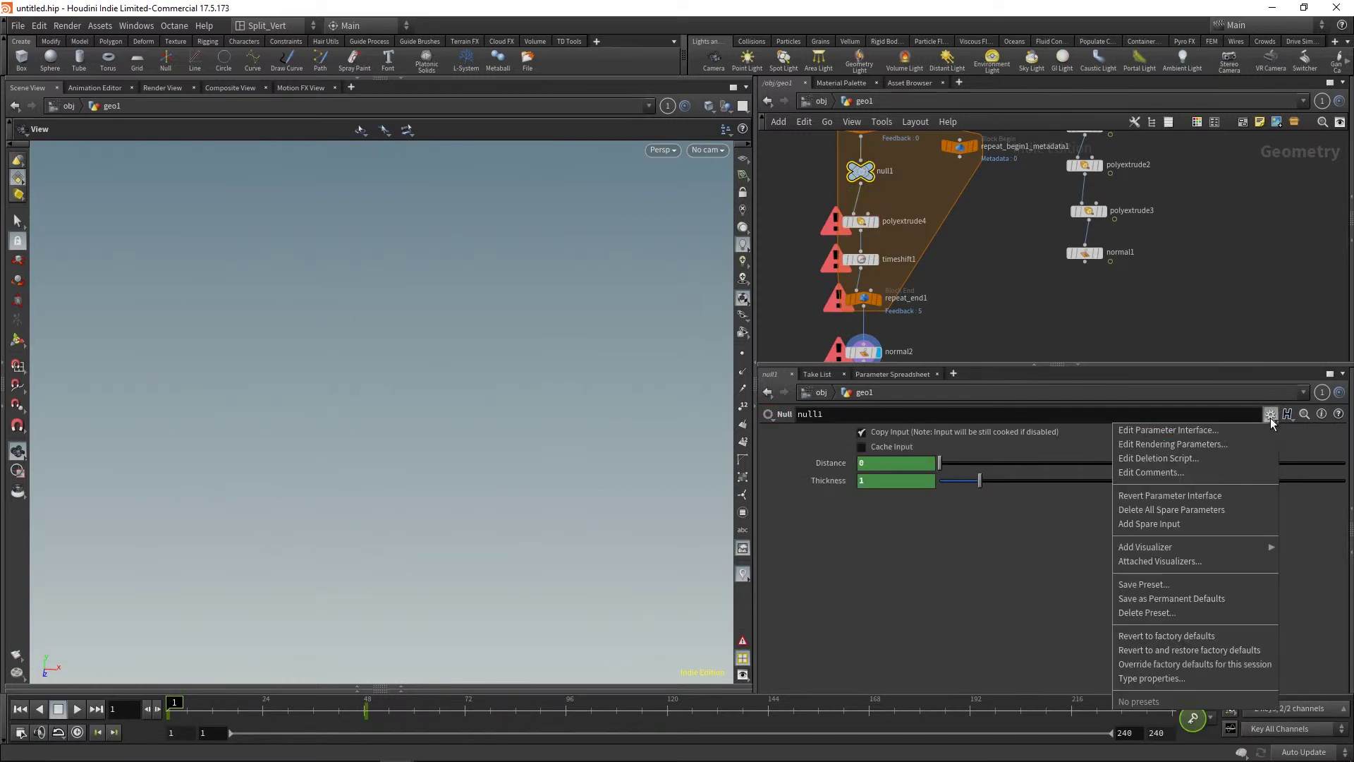
click(1228, 434)
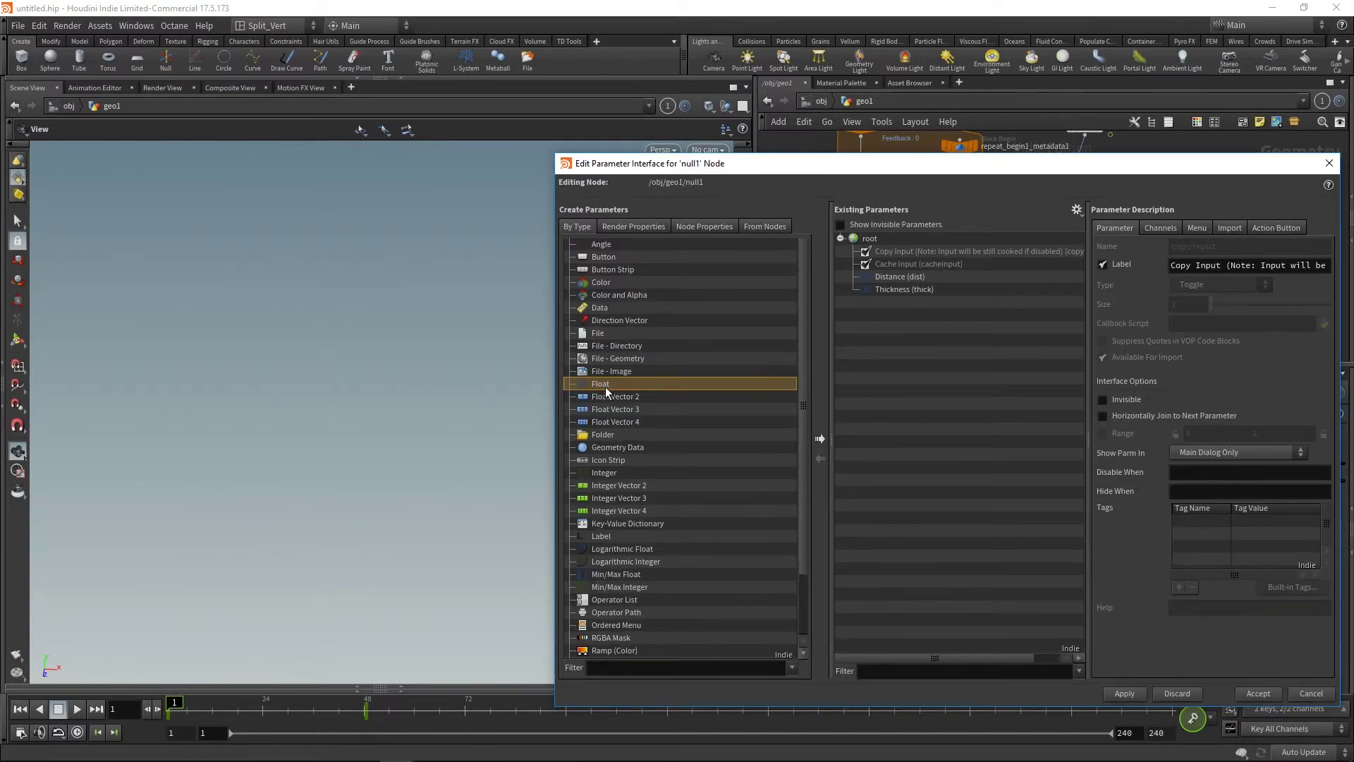
drag(605, 387, 955, 385)
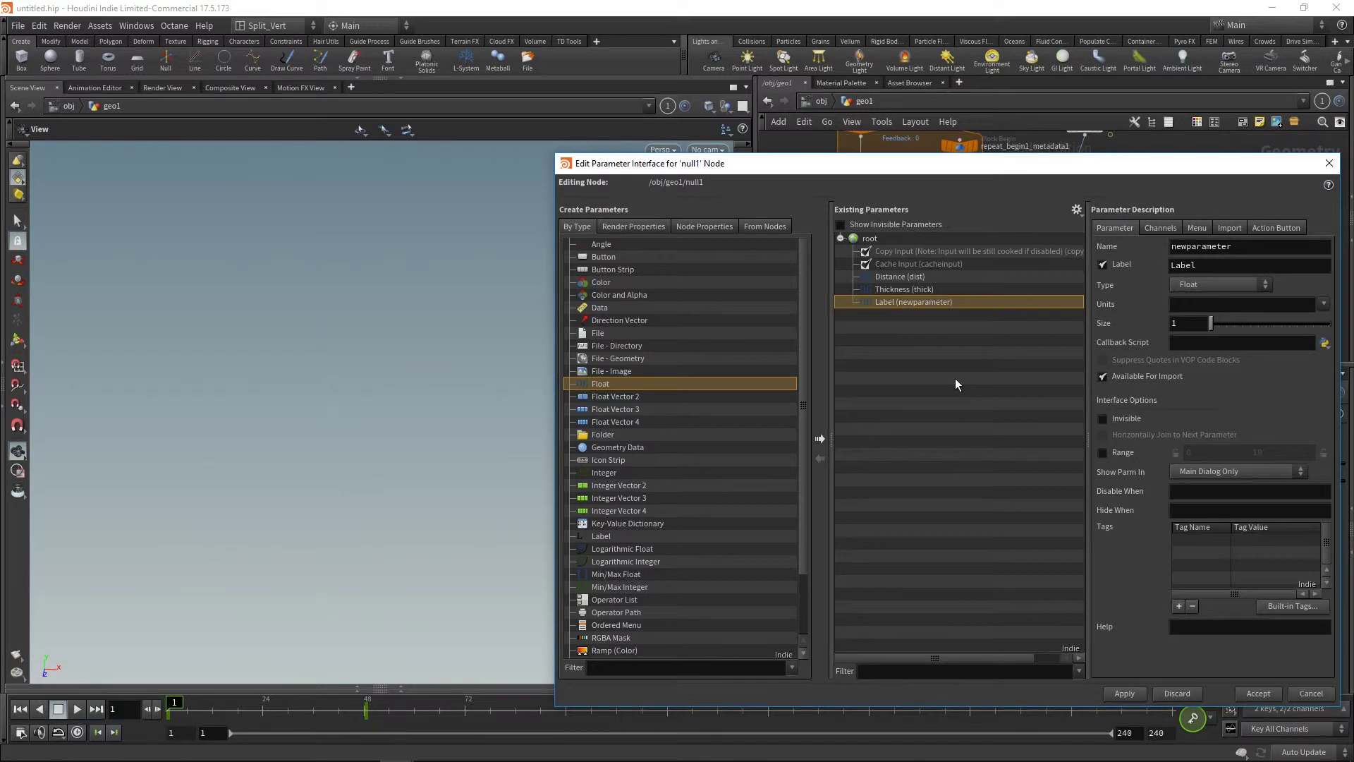
double_click(1253, 247)
text(pow)
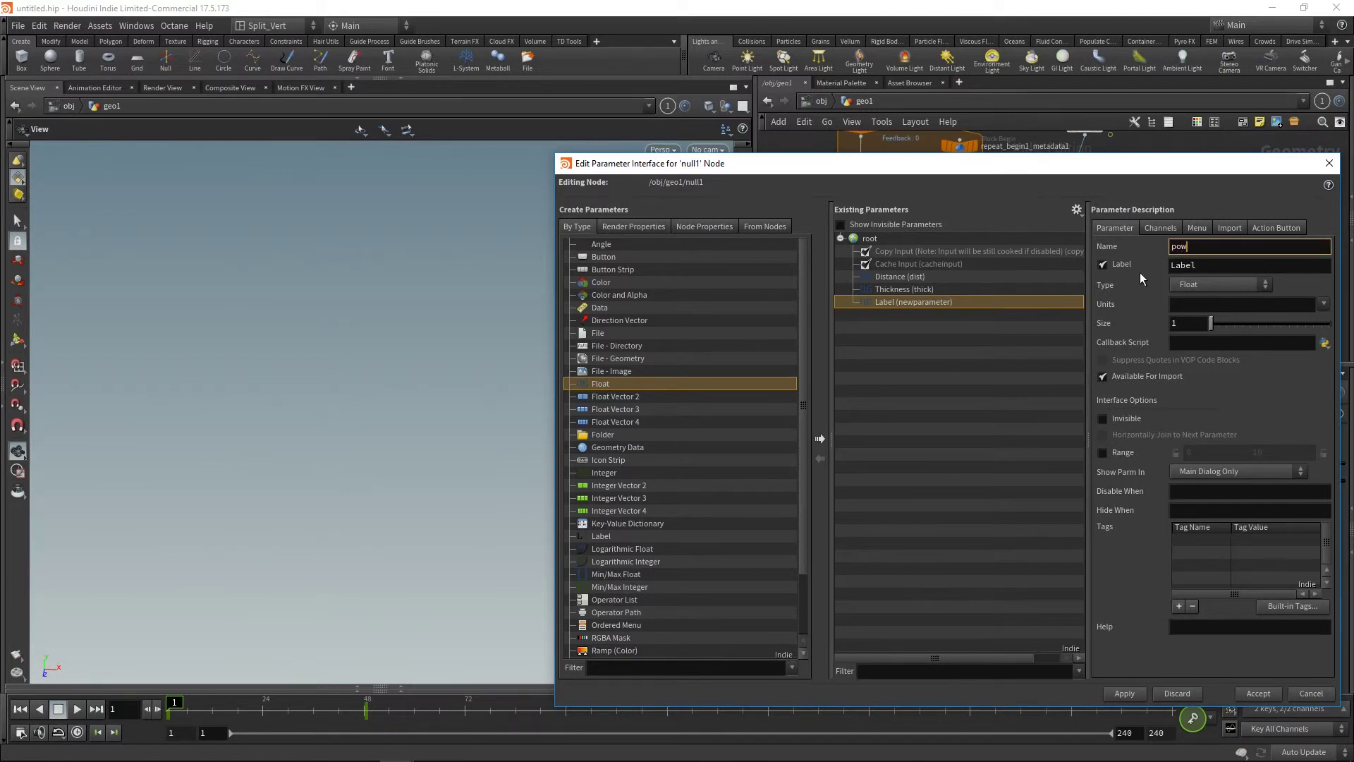
key(Tab)
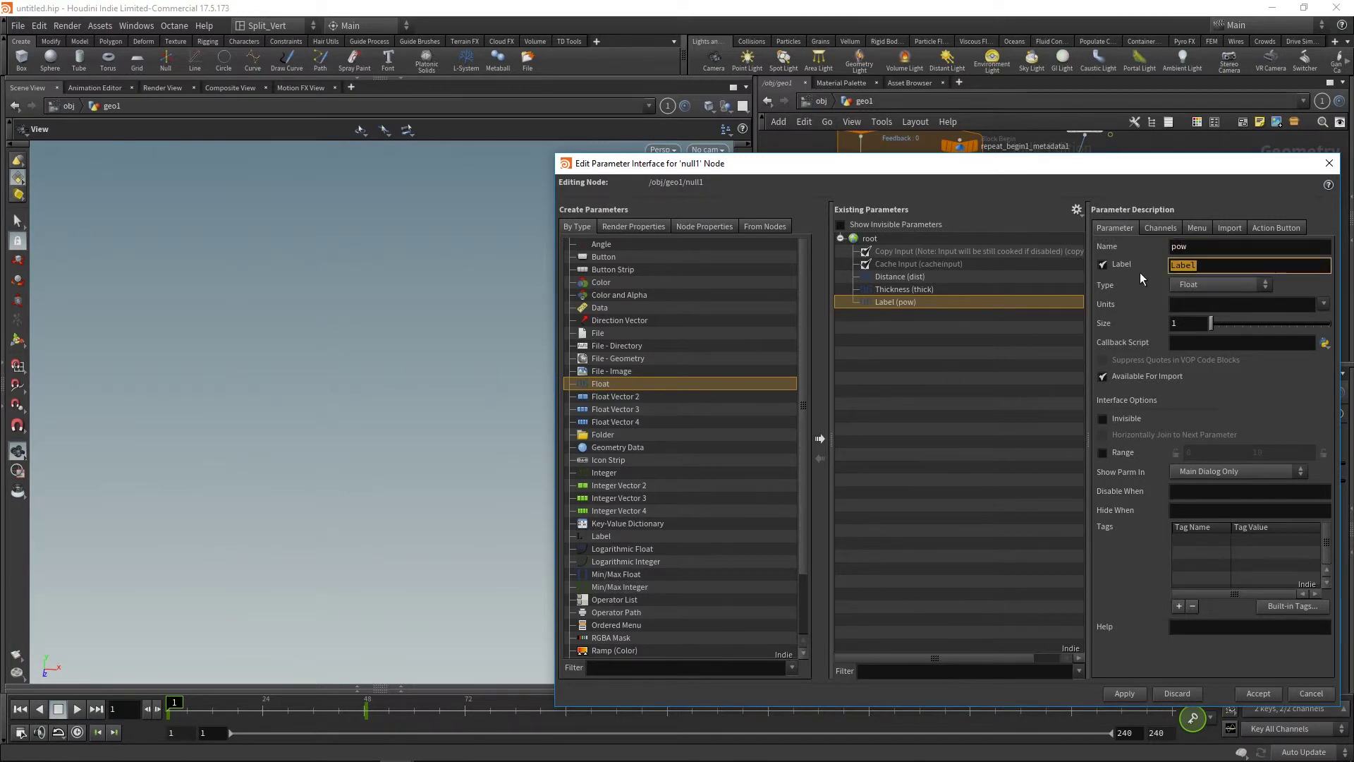
text(power)
key(Return)
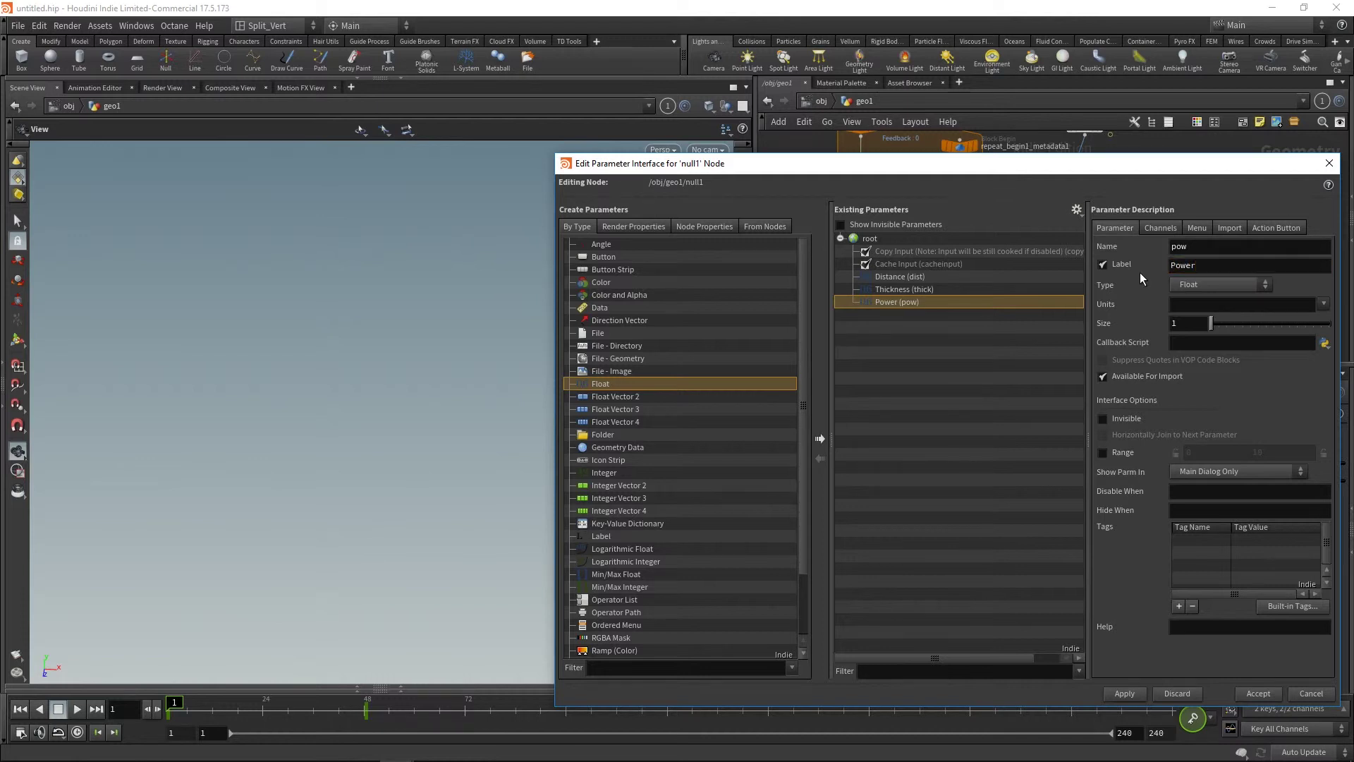
click(1141, 690)
click(1255, 694)
Set the Null's Power to 2.
click(896, 498)
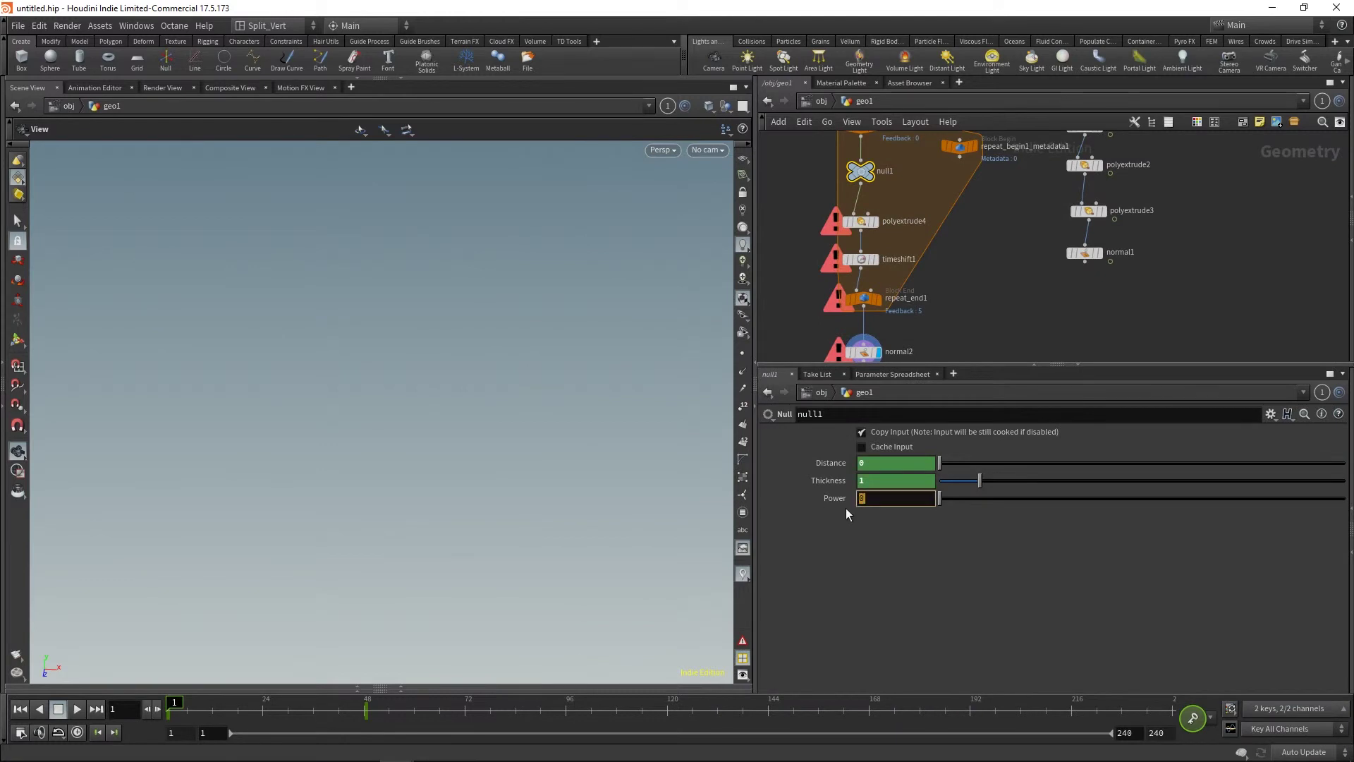
text(2)
key(Return)
Complete the loop PolyExtrude's Distance expression by using ch("../null1/pow") as the exponent and closing the power function.
click(860, 222)
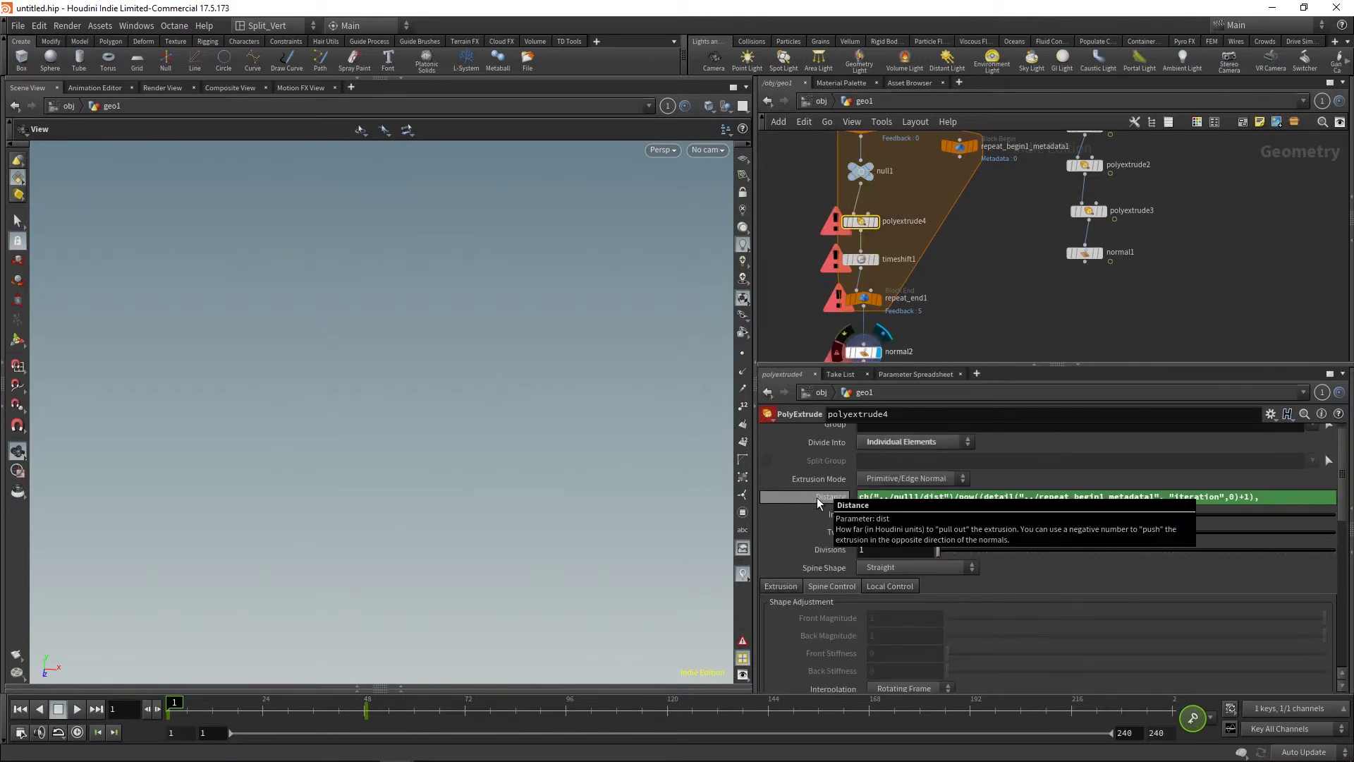
click(1262, 498)
text(,ch()
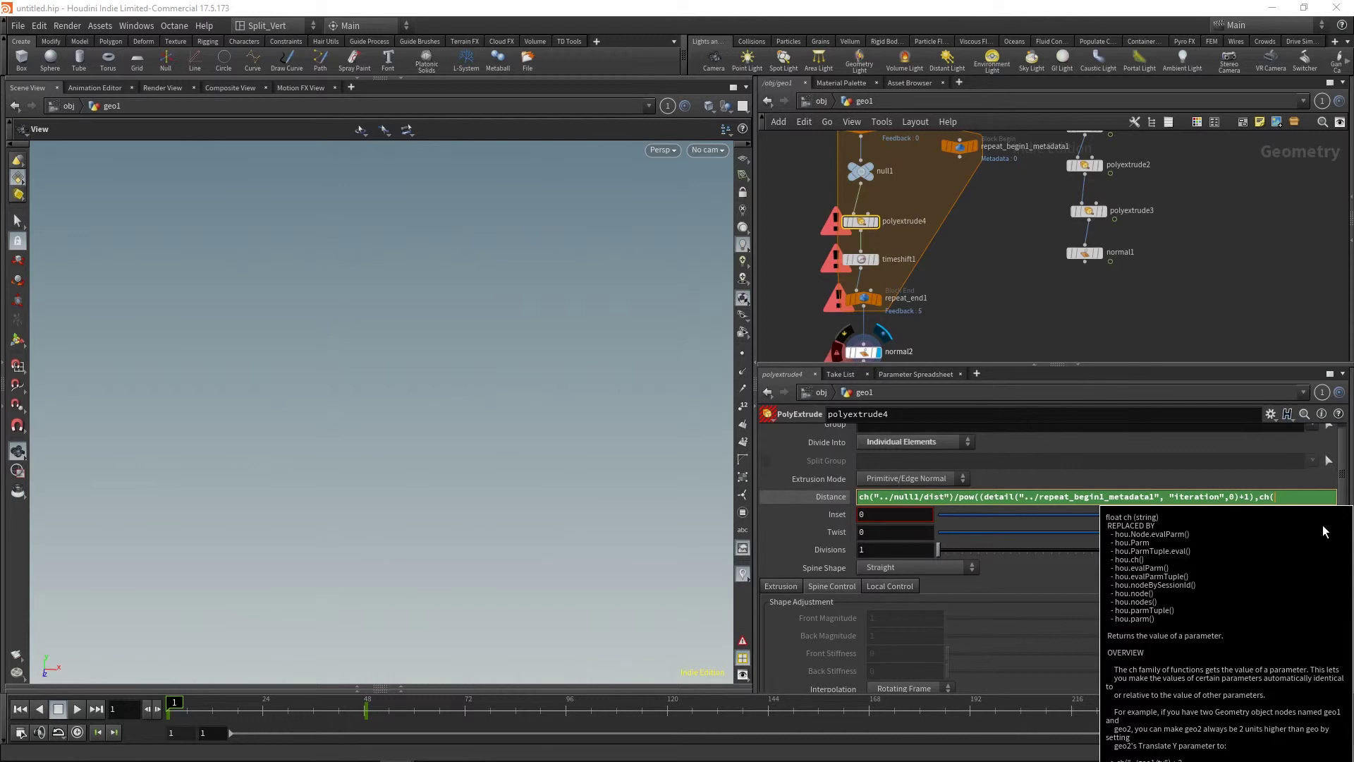
text("../null1/pow")))
key(Return)
drag(755, 297, 458, 297)
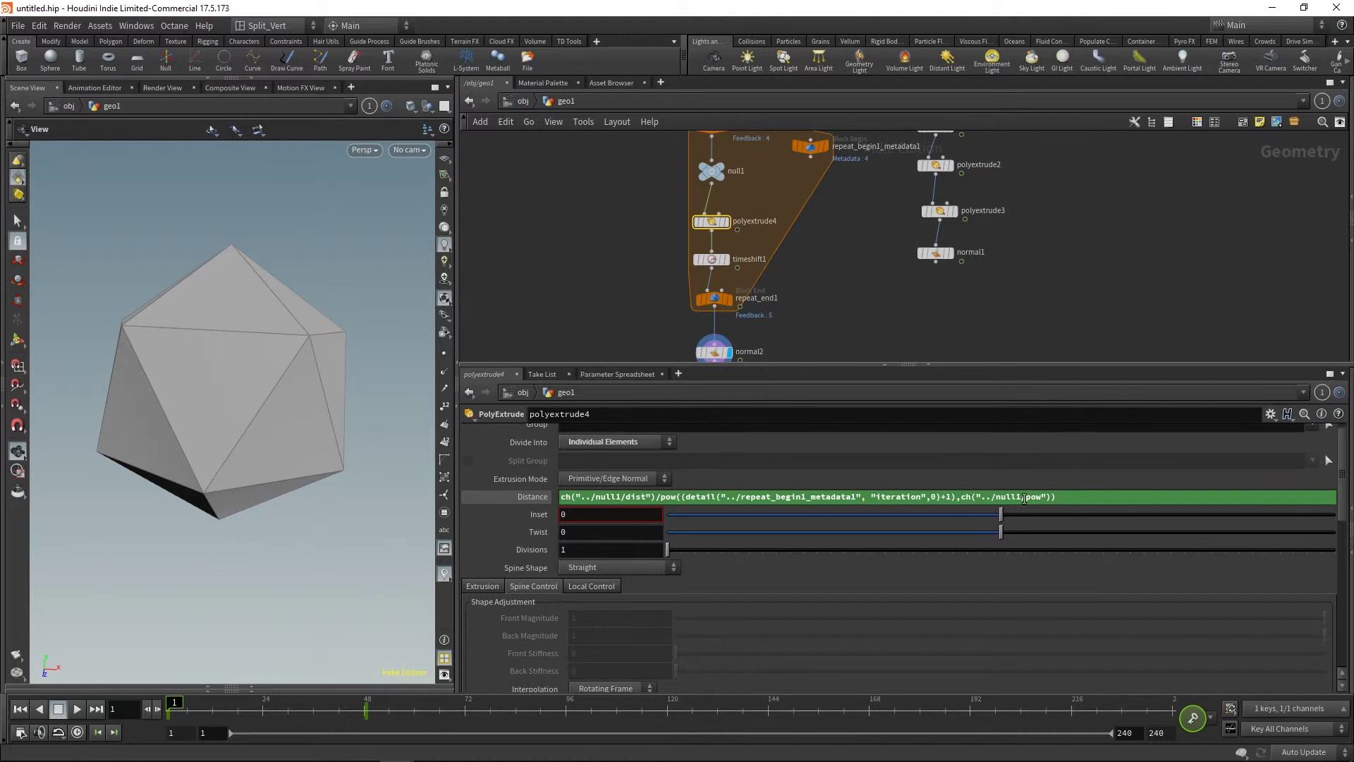
Rename the null1 node to anim_ctrls.
click(714, 173)
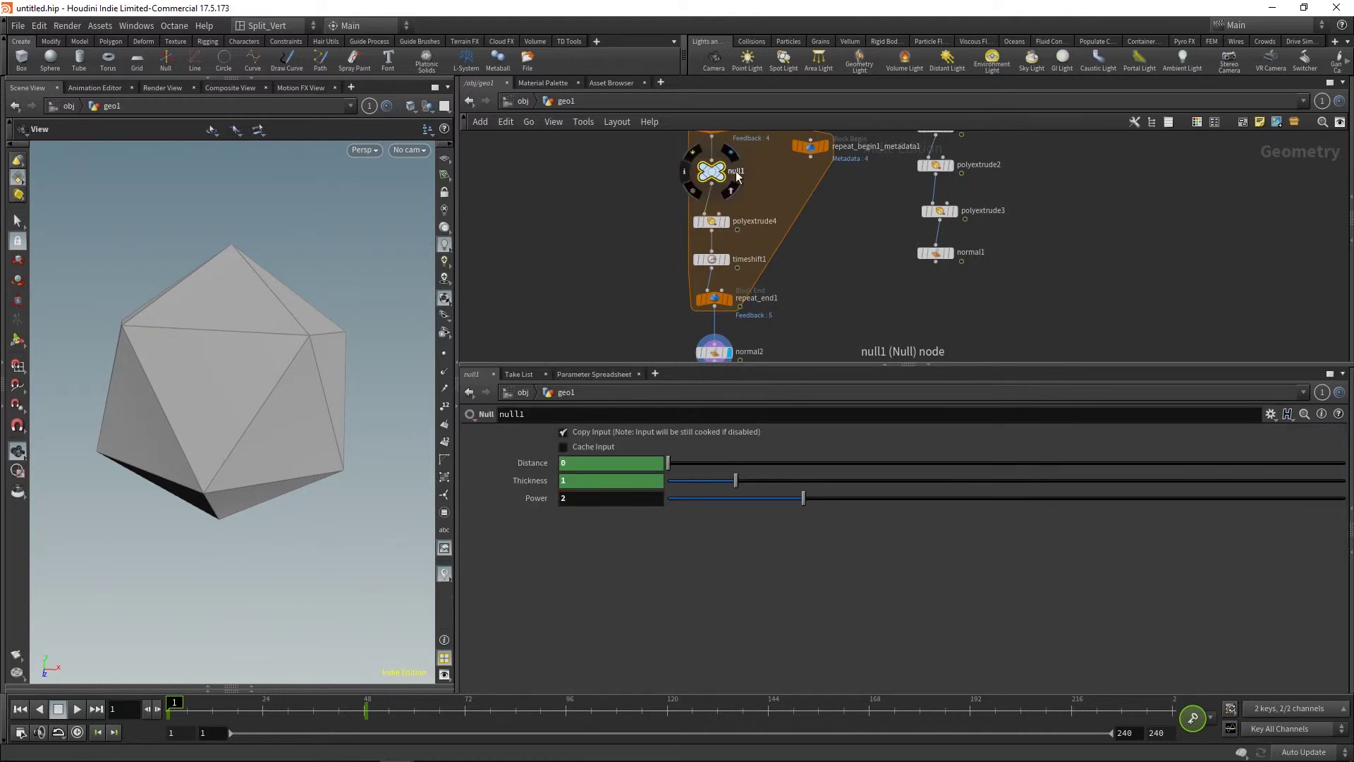
double_click(736, 172)
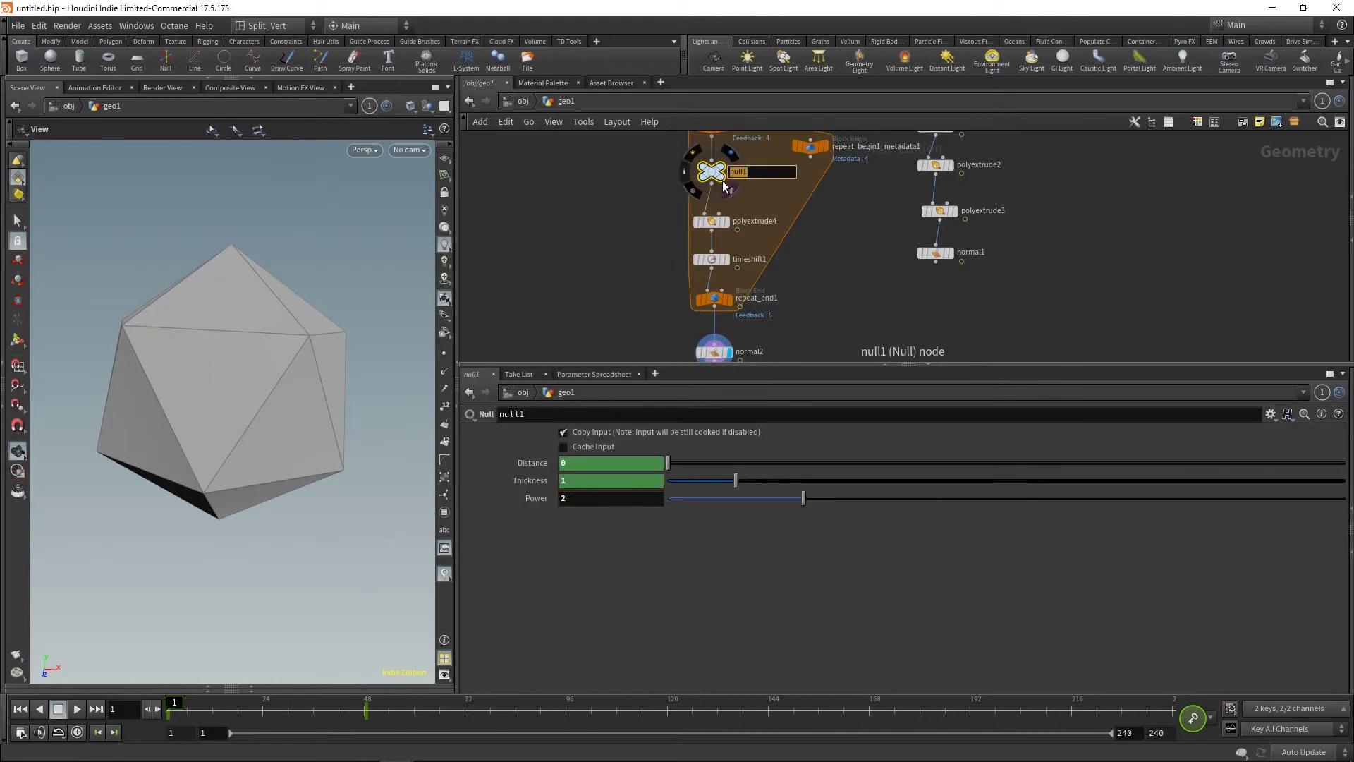
text(anim)
key(Return)
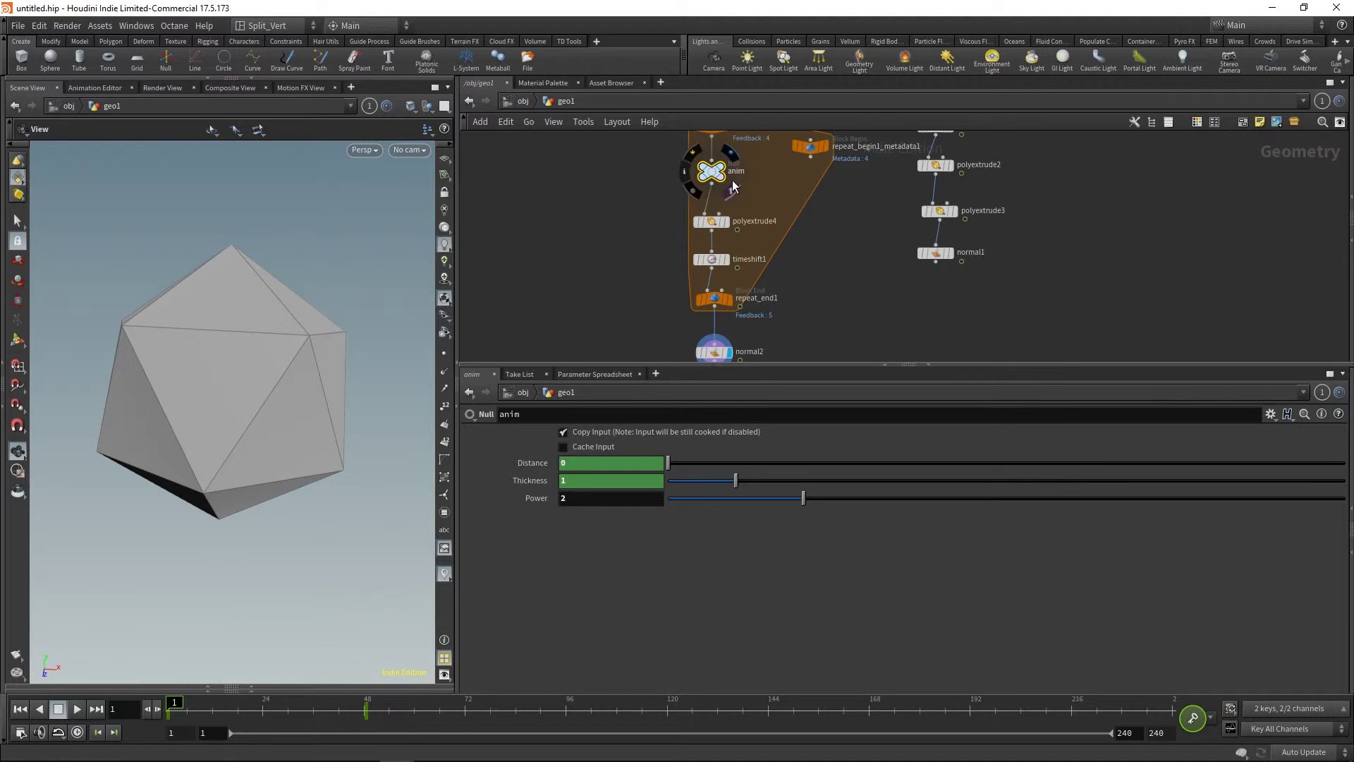
double_click(745, 171)
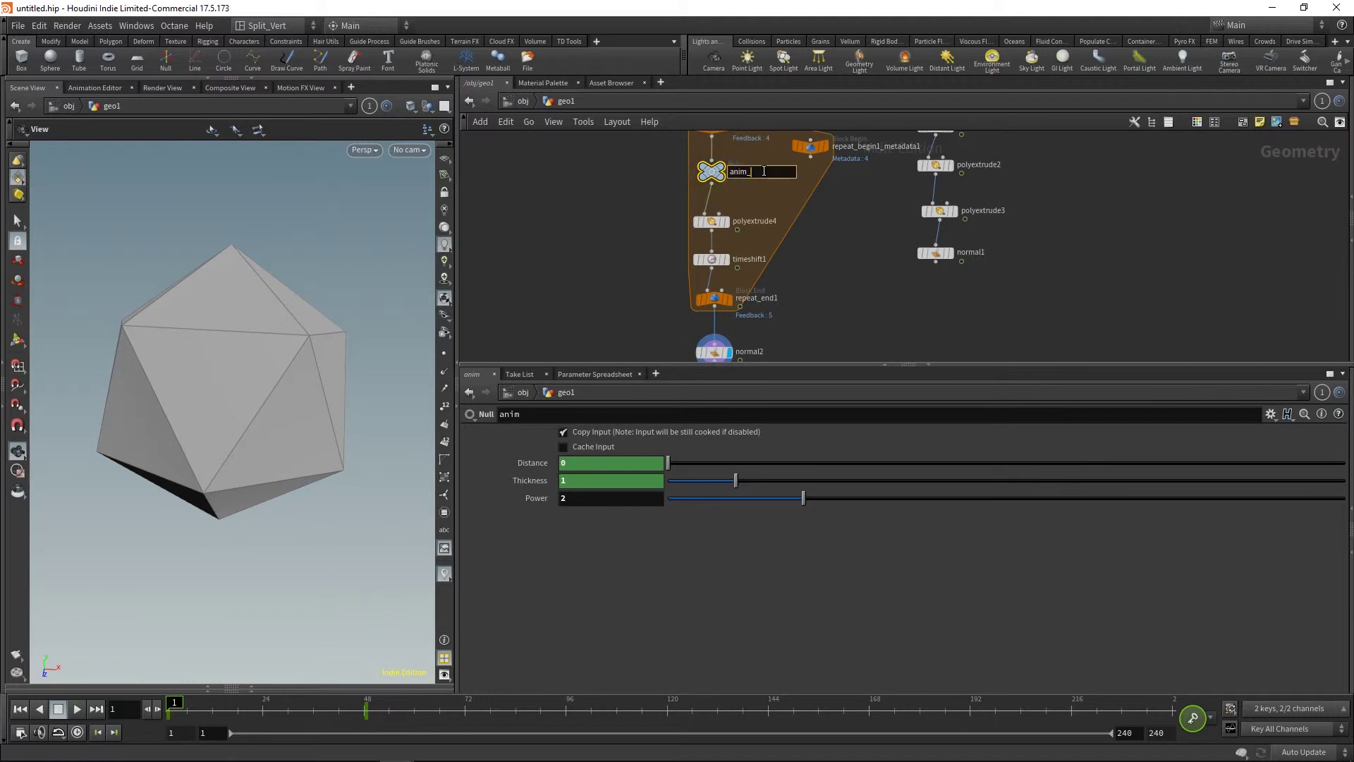
text(_ctrls)
key(Return)
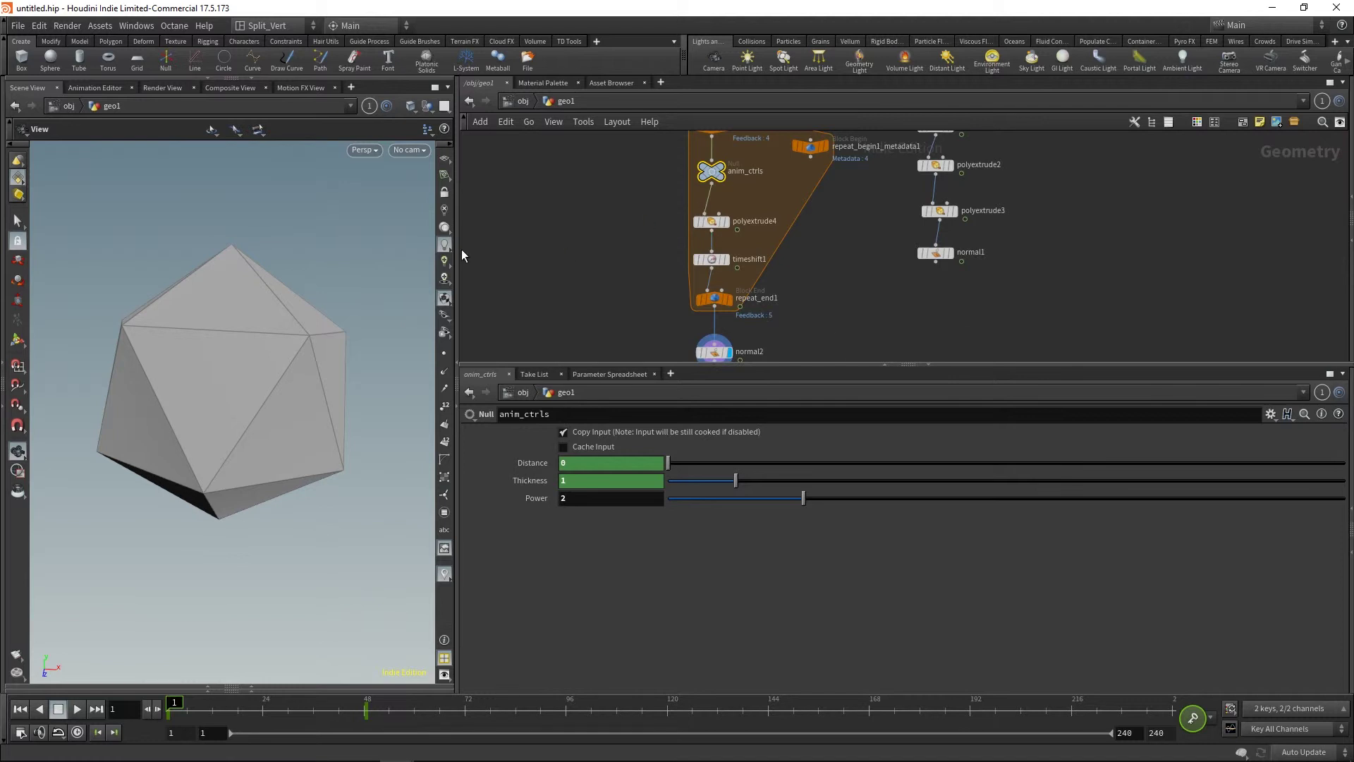
Enlarge the viewport, examine the extruded surface up close at frame 117, and scrub back to frame 16.
drag(457, 255, 705, 255)
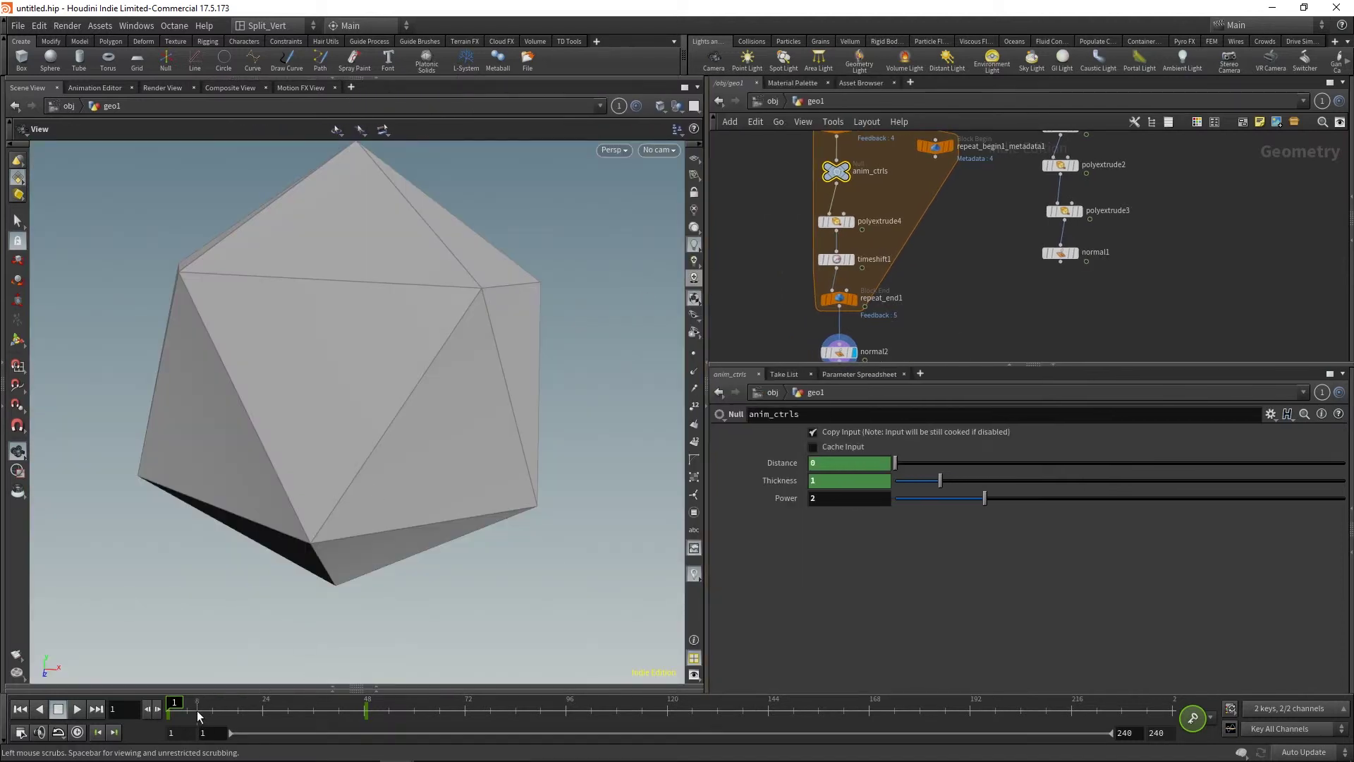
drag(182, 702, 655, 721)
drag(477, 375, 429, 357)
right_drag(429, 357, 446, 245)
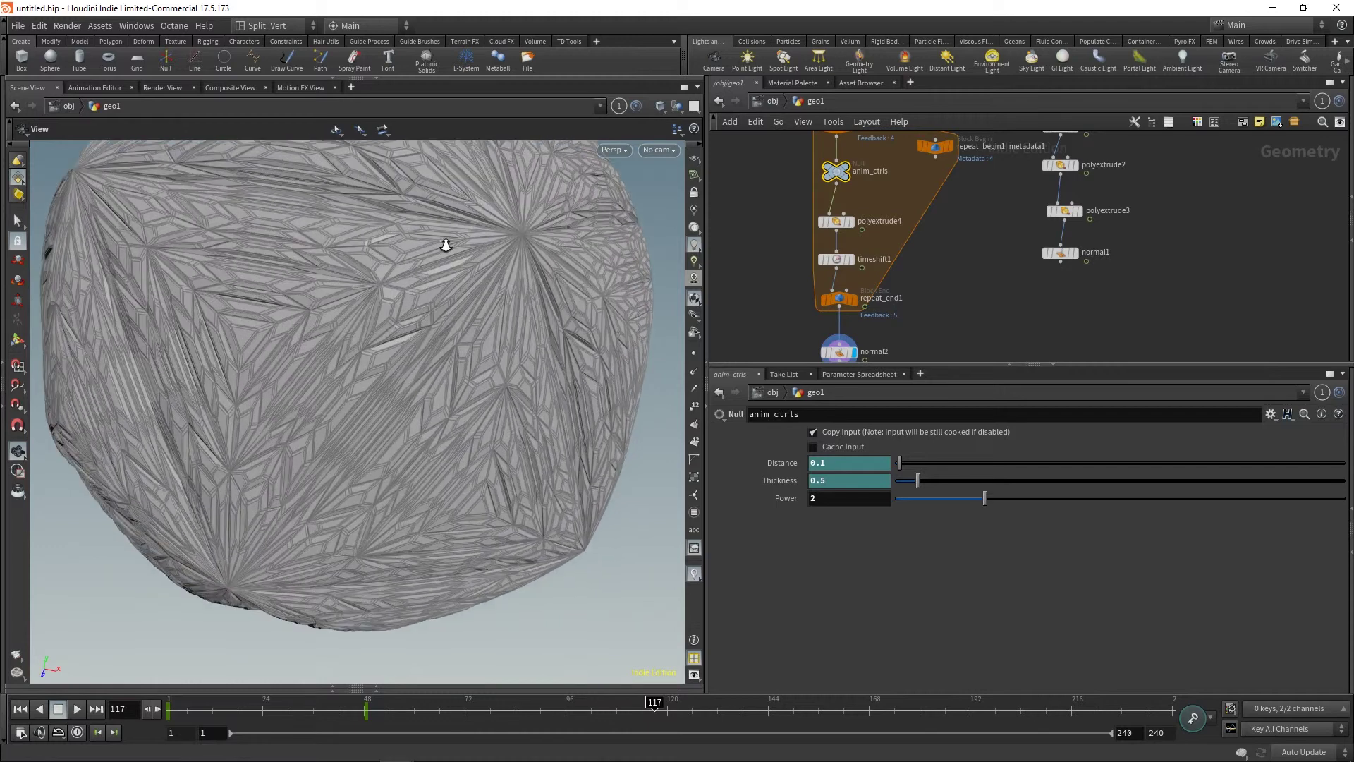
drag(445, 245, 472, 253)
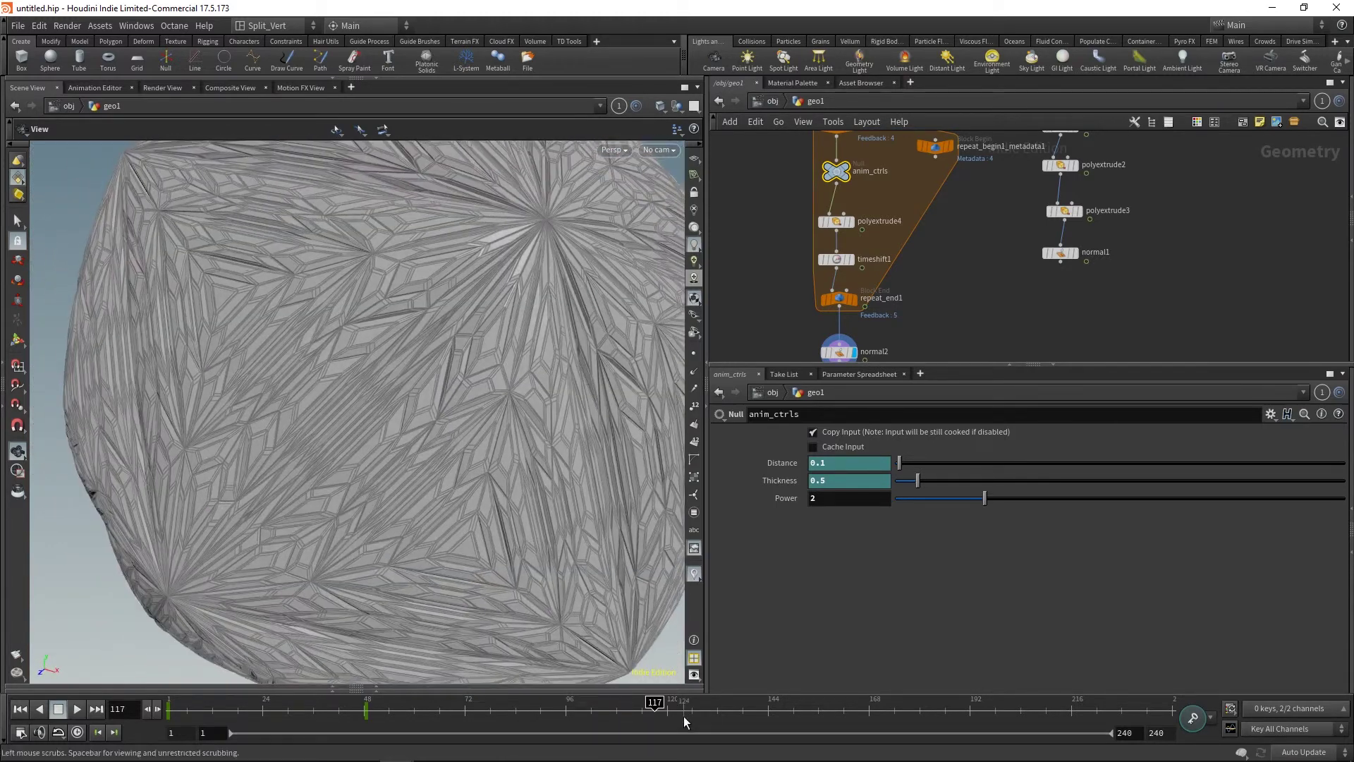
mouse_move(696, 710)
mouse_down()
mouse_move(723, 709)
mouse_move(208, 702)
mouse_move(229, 702)
mouse_up()
scroll(423, 477, down, 5)
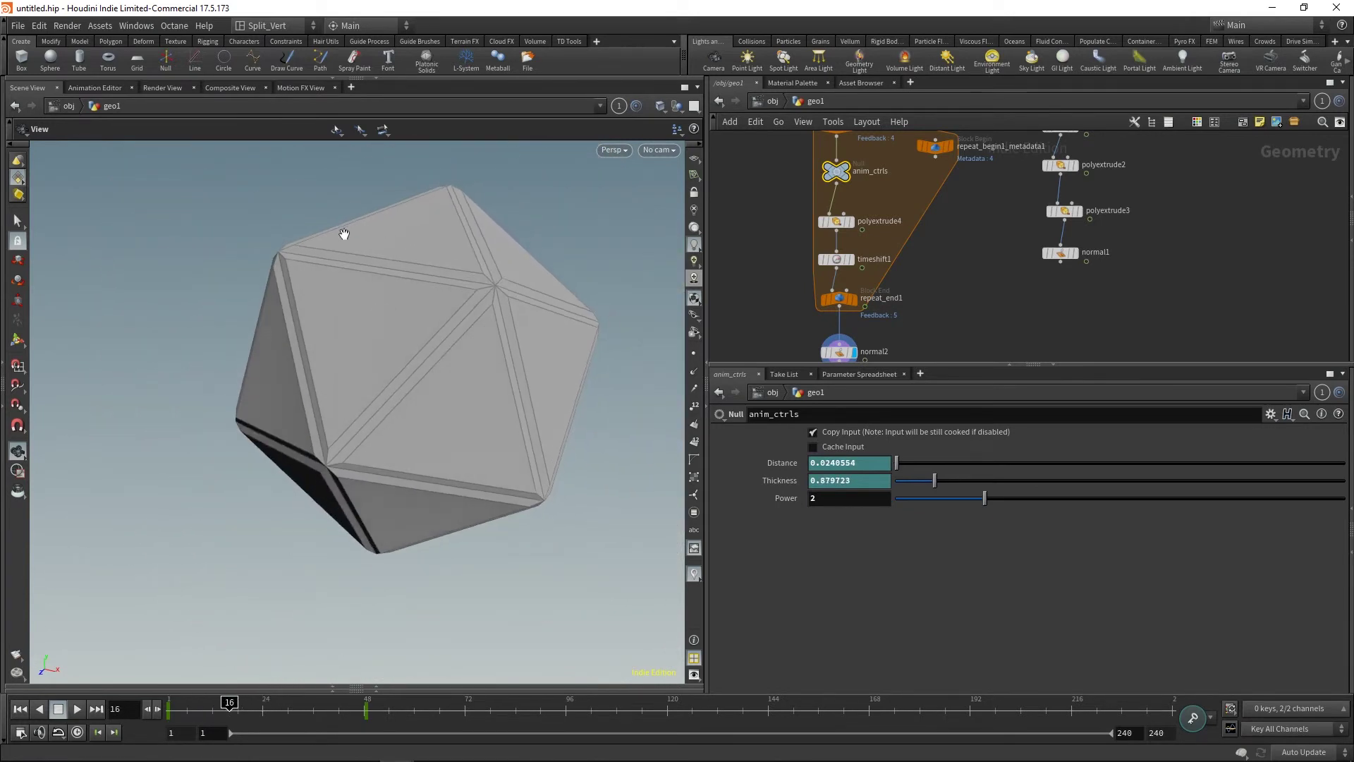
Set the Power of anim_ctrls to 0.5.
click(789, 504)
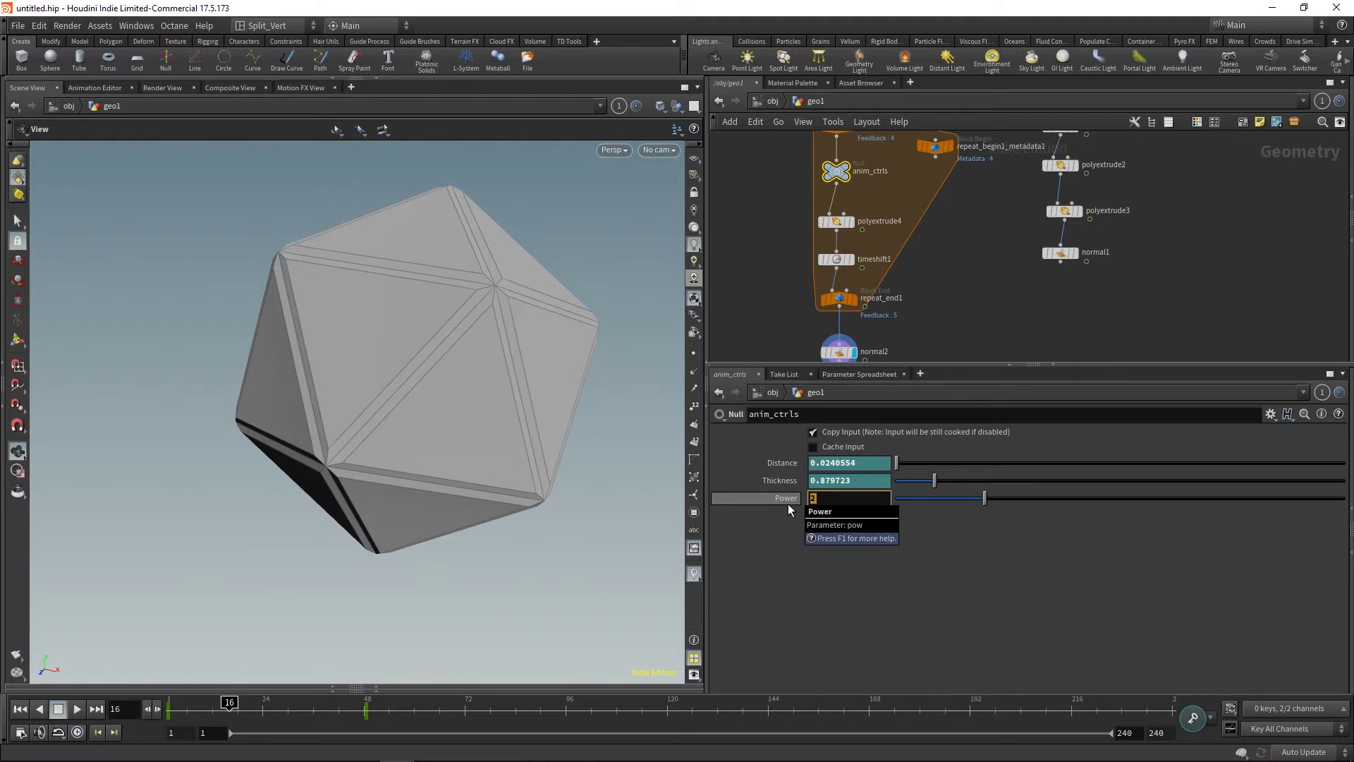
text(0.5)
key(Return)
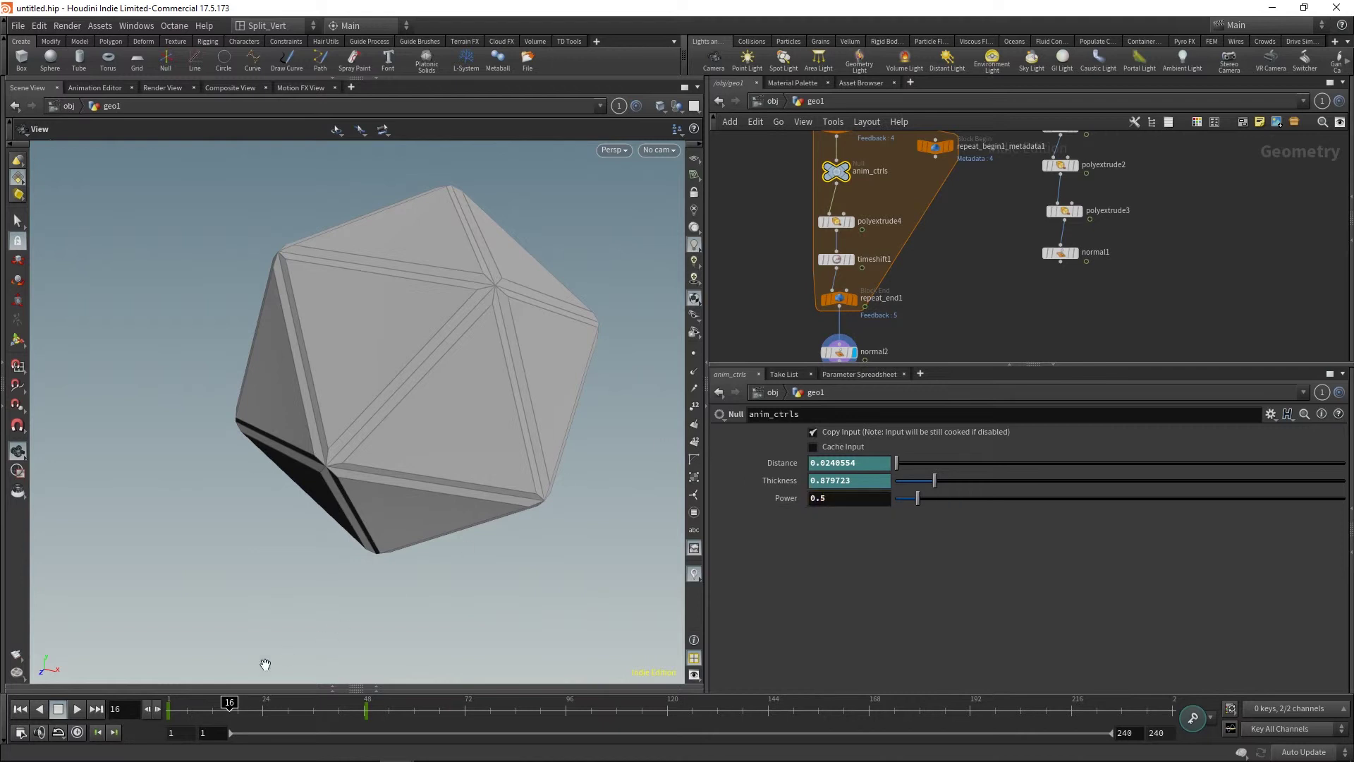
Examine the extruded surface at frame 141 with and without the wireframe overlay, and scrub back to frame 38.
mouse_move(228, 704)
mouse_down()
mouse_move(173, 708)
mouse_move(513, 734)
mouse_move(760, 728)
mouse_up()
click(19, 709)
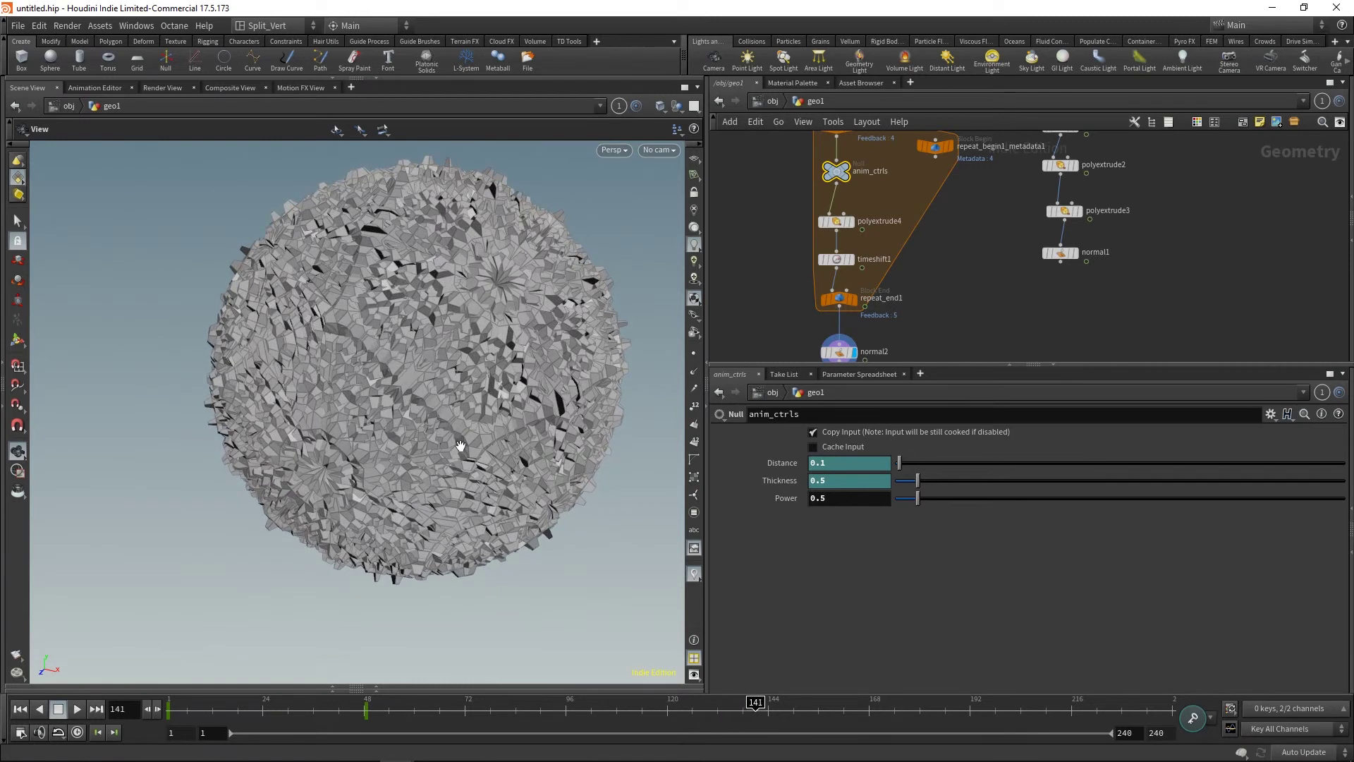
drag(460, 446, 412, 421)
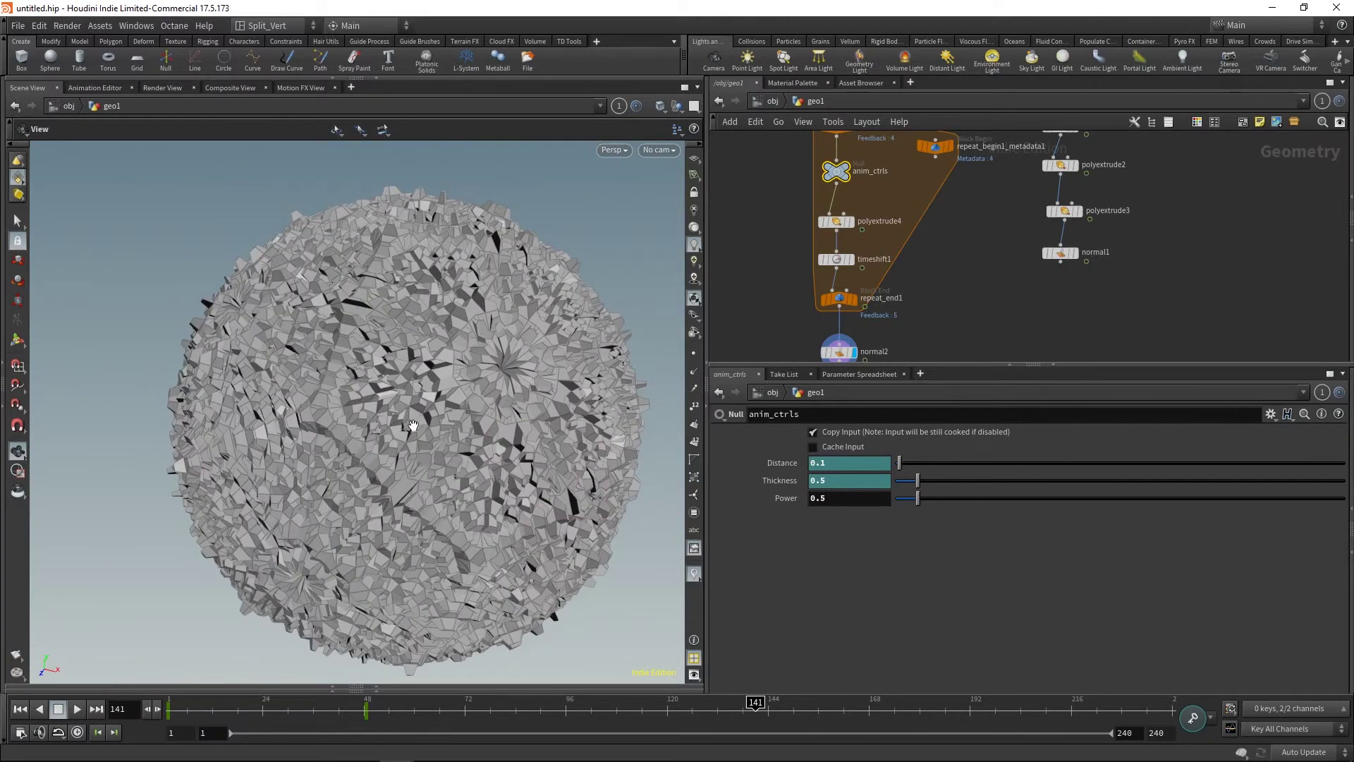
key(shift+w)
right_drag(413, 426, 430, 505)
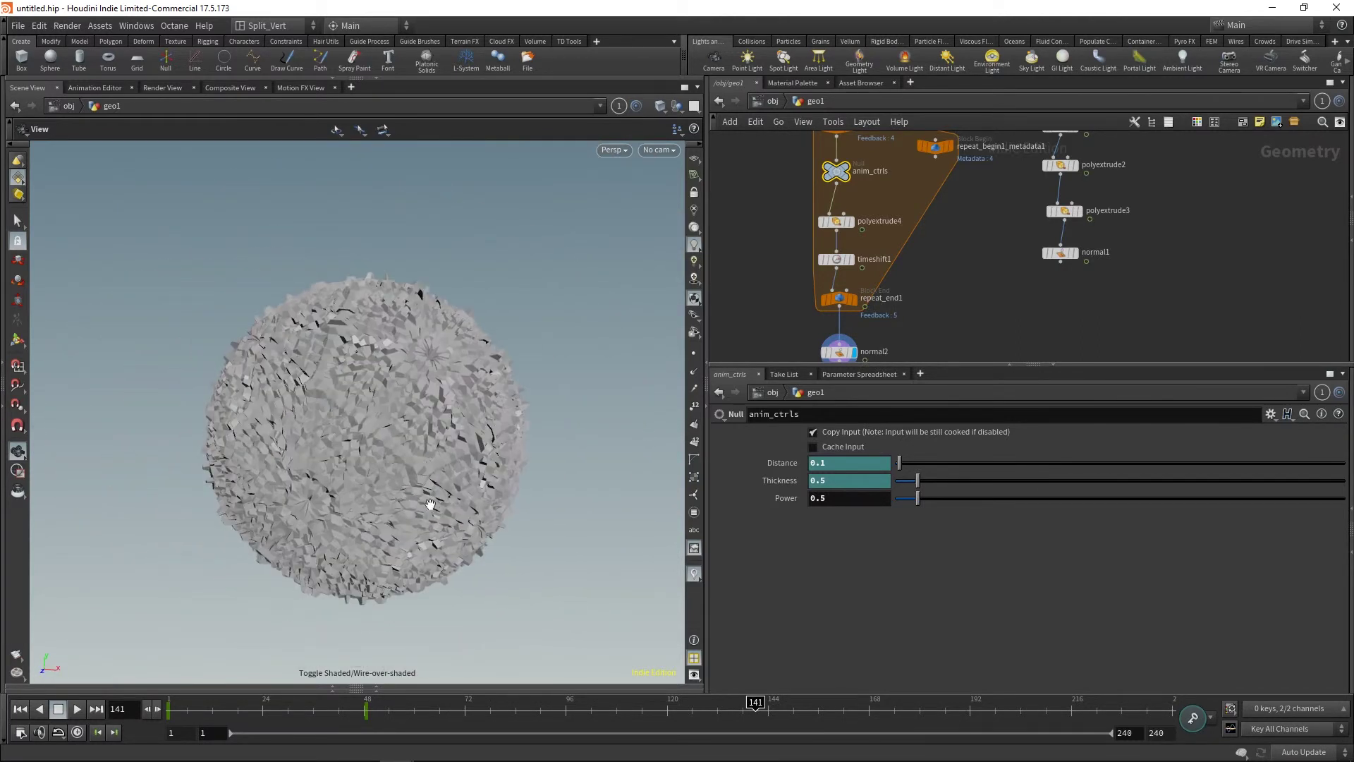
drag(430, 504, 411, 425)
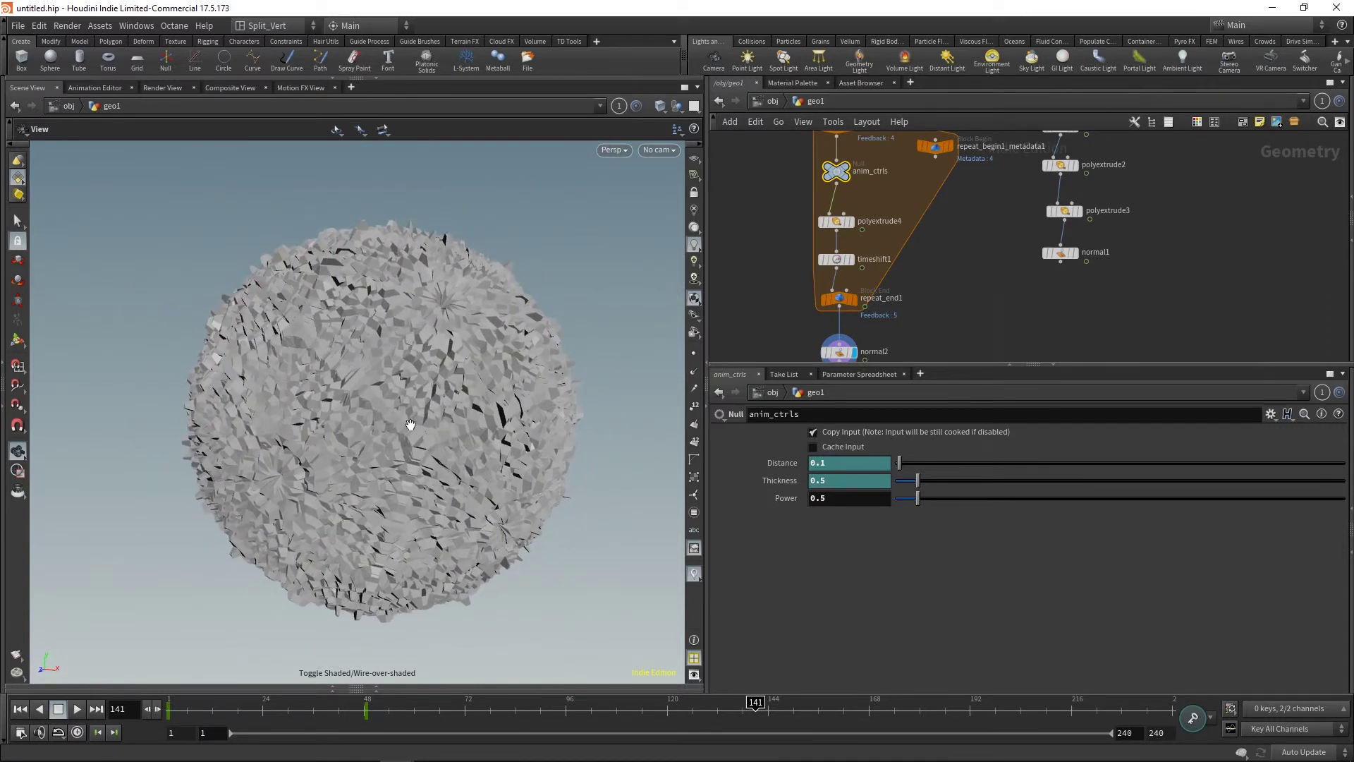
drag(570, 704, 322, 704)
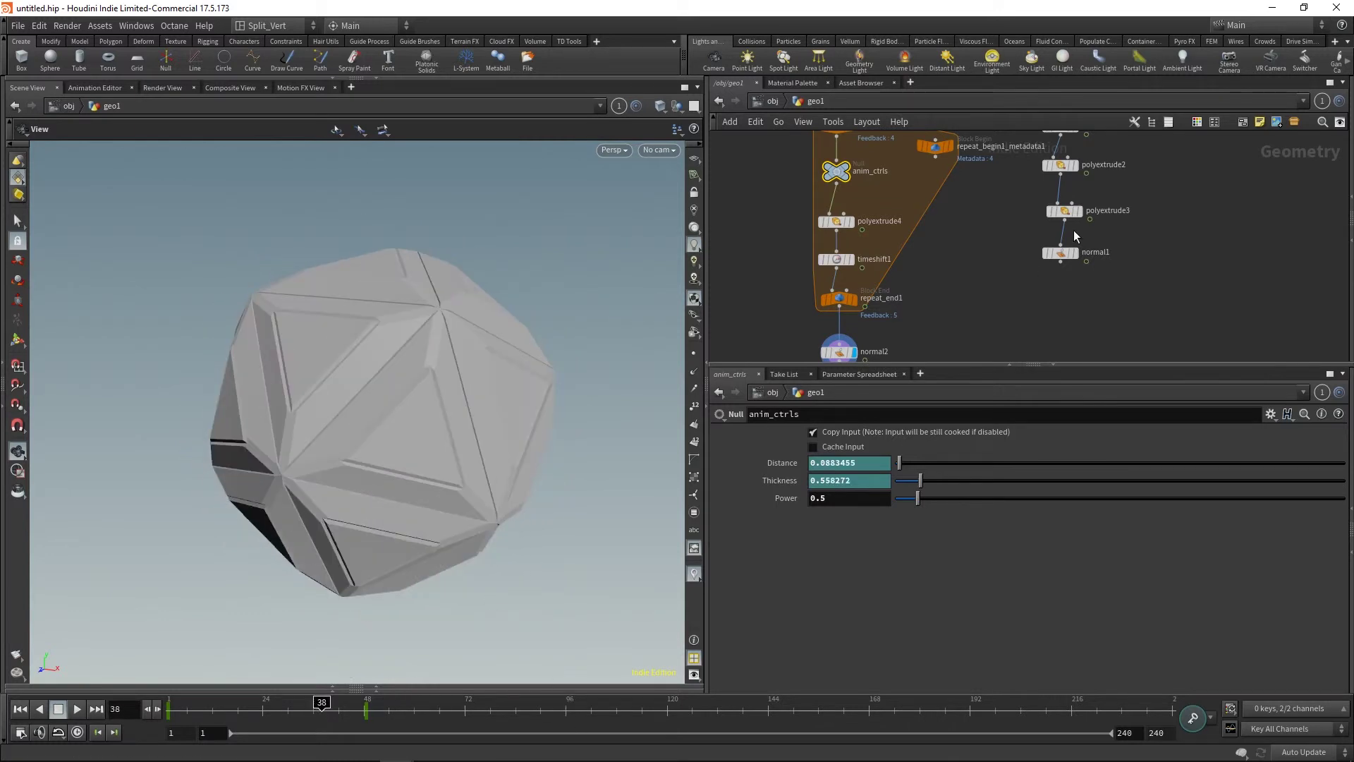
Reposition the platonic1 node above the two branches and change its Solid Type to Octahedron.
middle_drag(983, 272, 971, 348)
scroll(971, 348, down, 2)
scroll(1002, 205, up, 3)
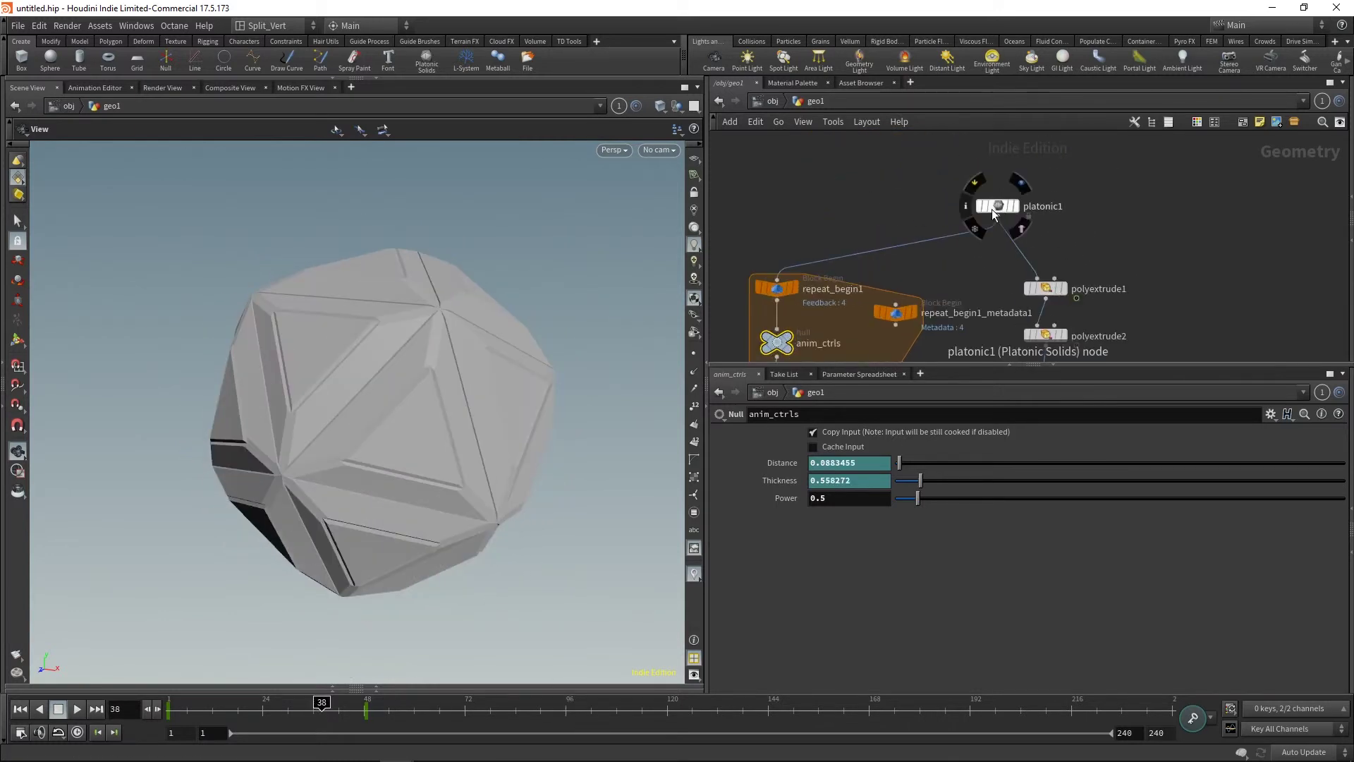
drag(974, 192, 921, 173)
click(870, 433)
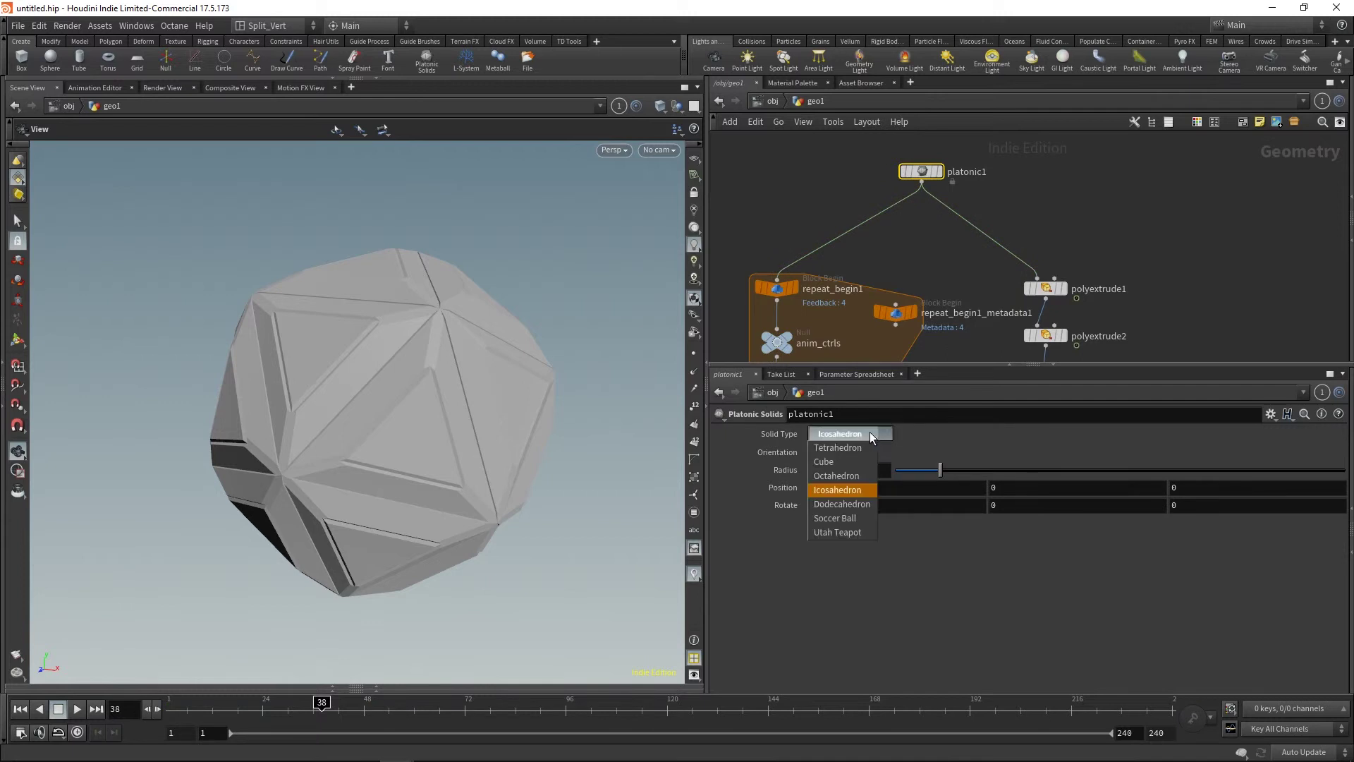
click(846, 475)
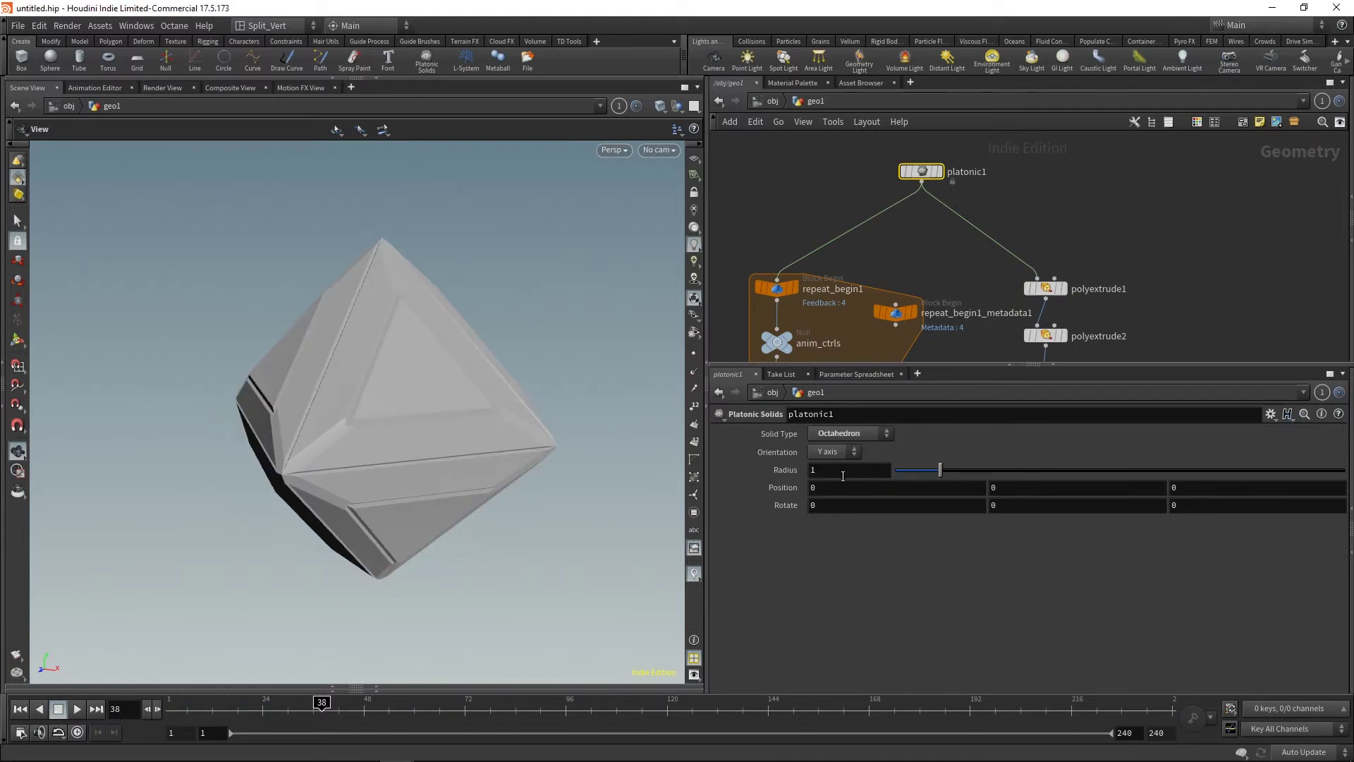
Show the wireframe over the shaded octahedron and examine its extruded surface at frame 144.
key(w)
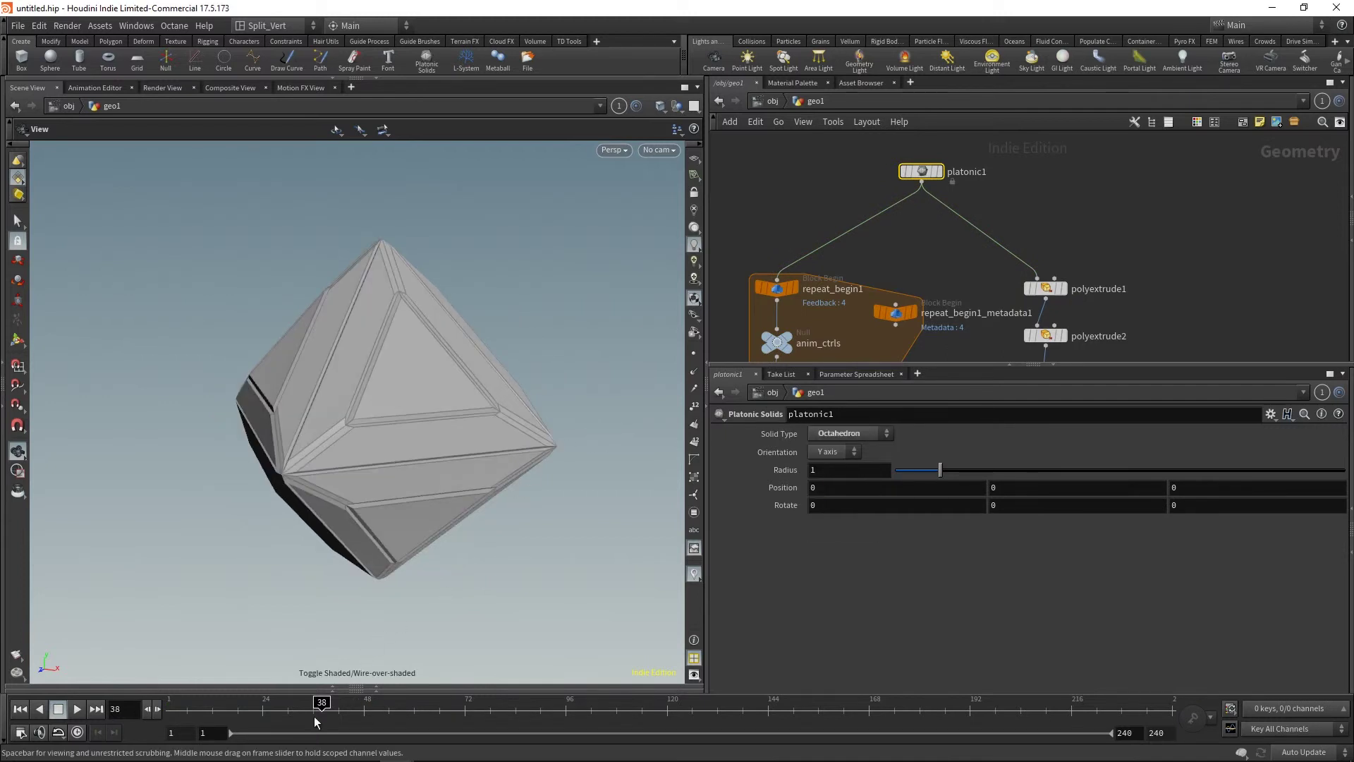
drag(321, 703, 768, 713)
mouse_move(543, 494)
mouse_down()
mouse_move(520, 469)
mouse_move(429, 476)
mouse_up()
Insert a TriDivide node between platonic1 and repeat_begin1, making room for it, and display its output.
drag(922, 171, 853, 149)
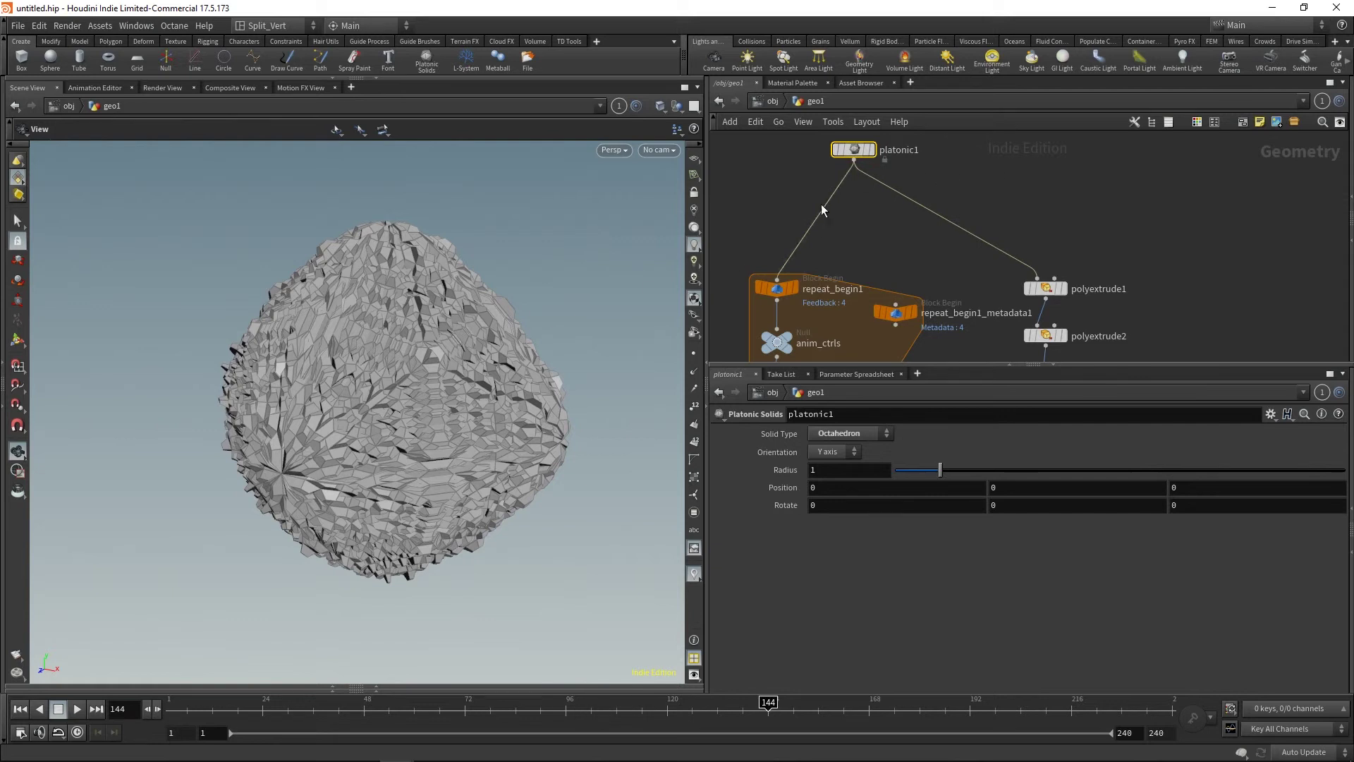
click(983, 180)
key(Tab)
text(tr)
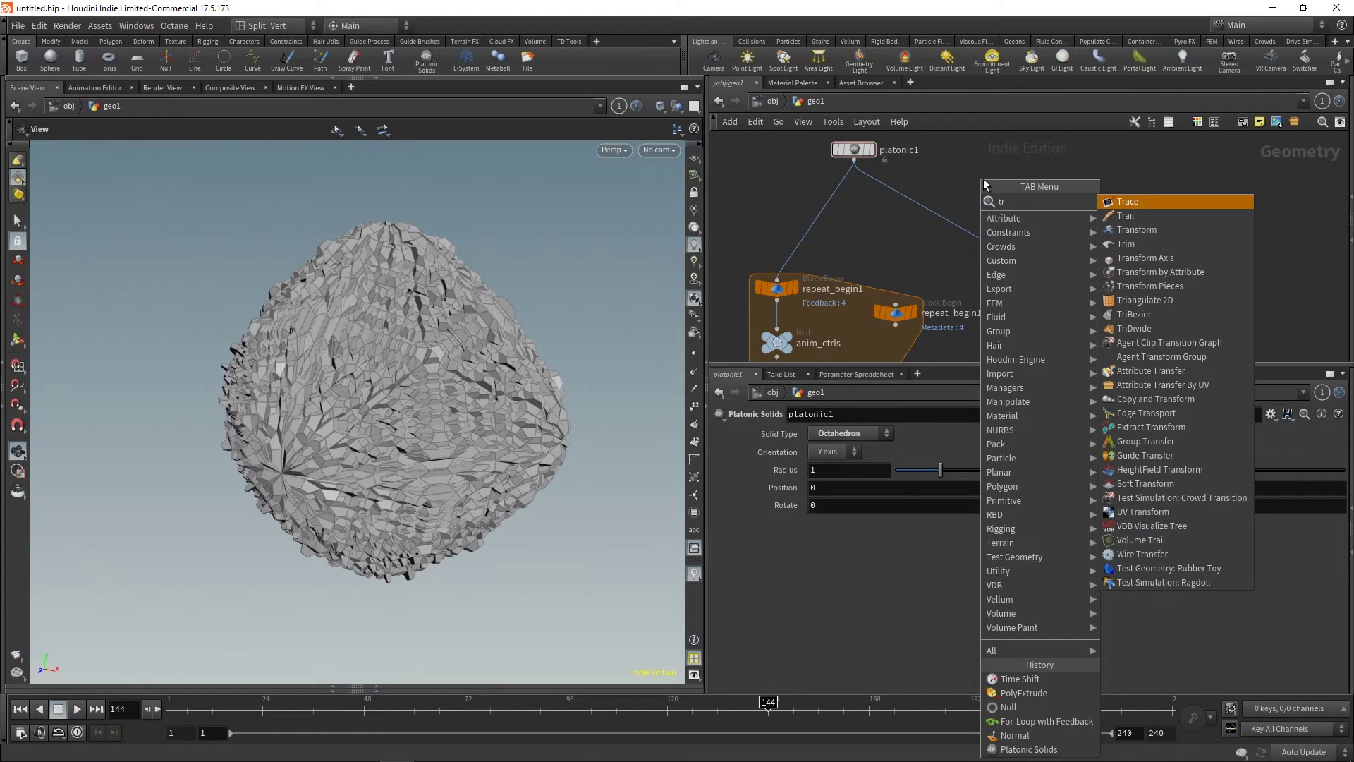
text(idi)
key(Return)
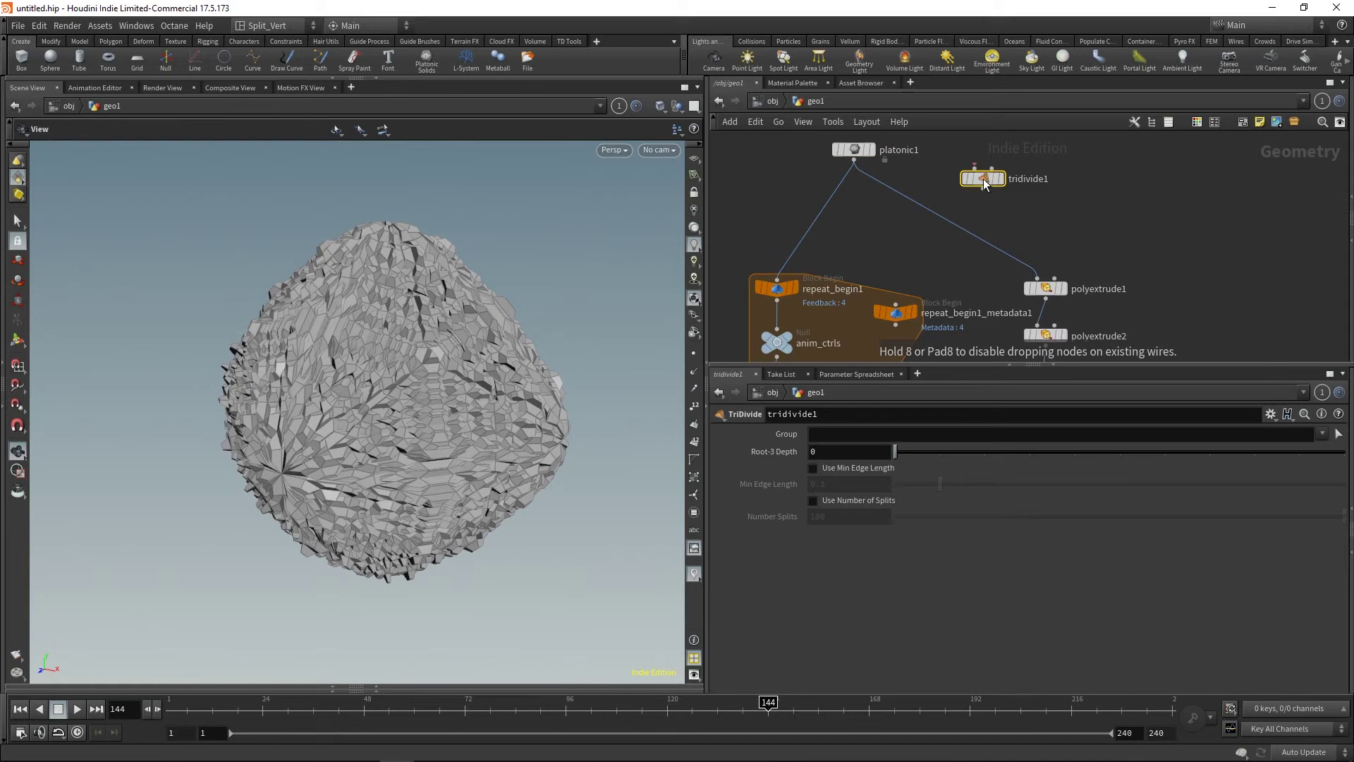
click(808, 220)
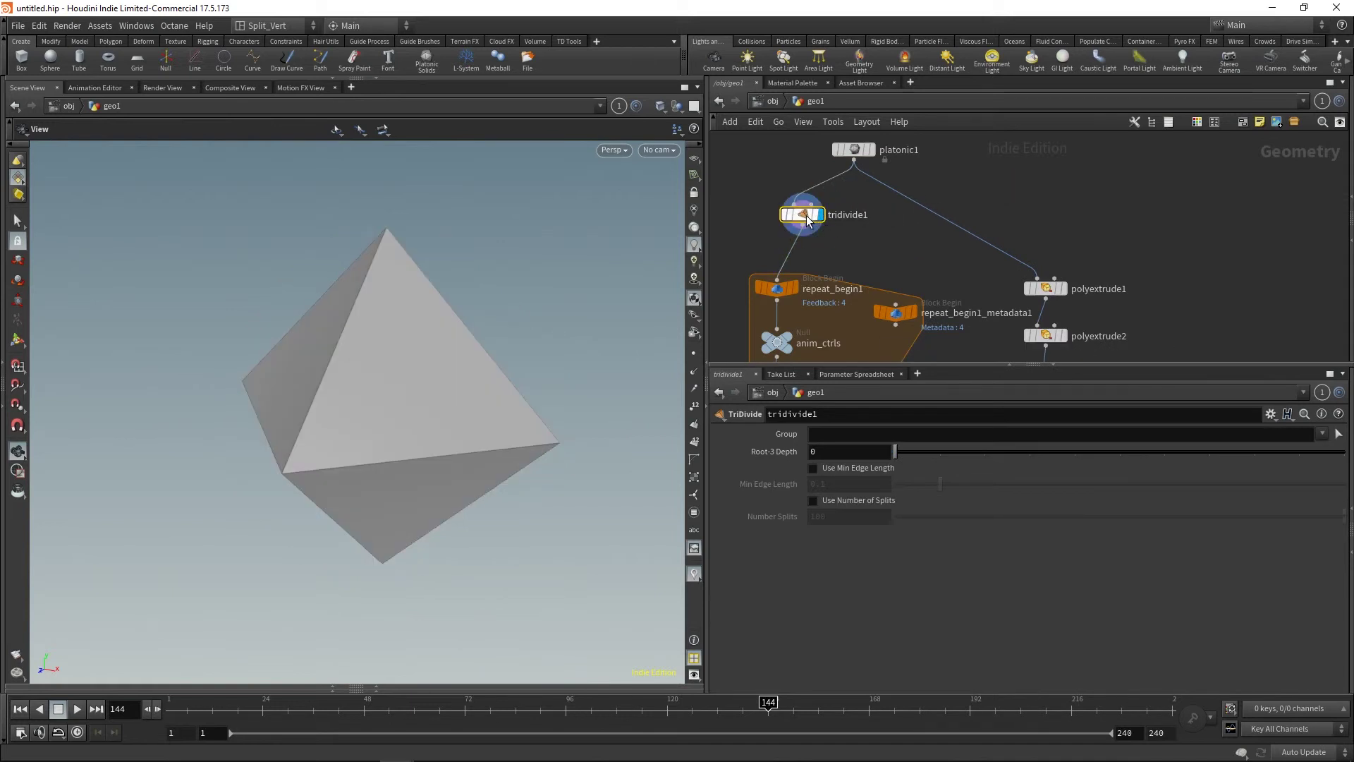
Set the Root-3 Depth of tridivide1 to 1 to subdivide the octahedron.
drag(895, 451, 942, 455)
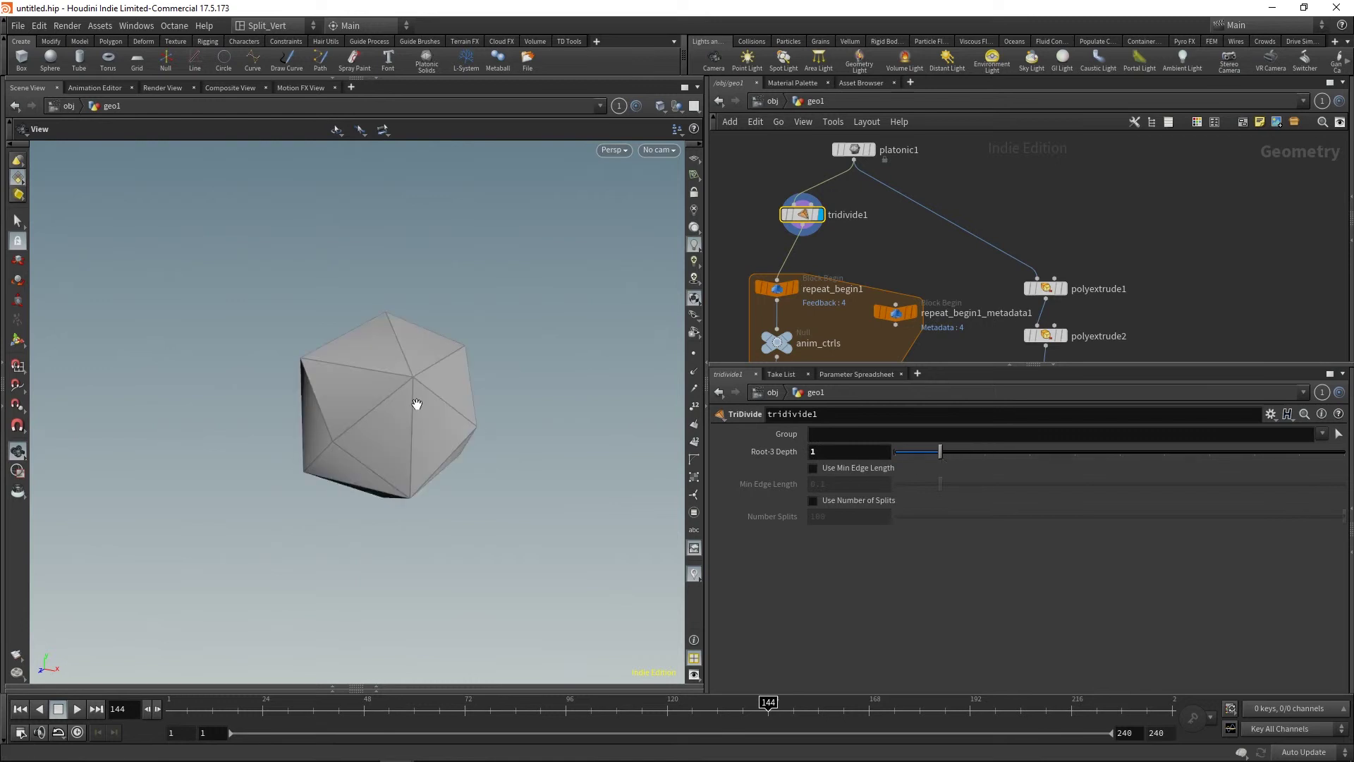
mouse_move(418, 402)
alt+mouse_down()
mouse_move(424, 363)
mouse_move(406, 396)
alt+mouse_up()
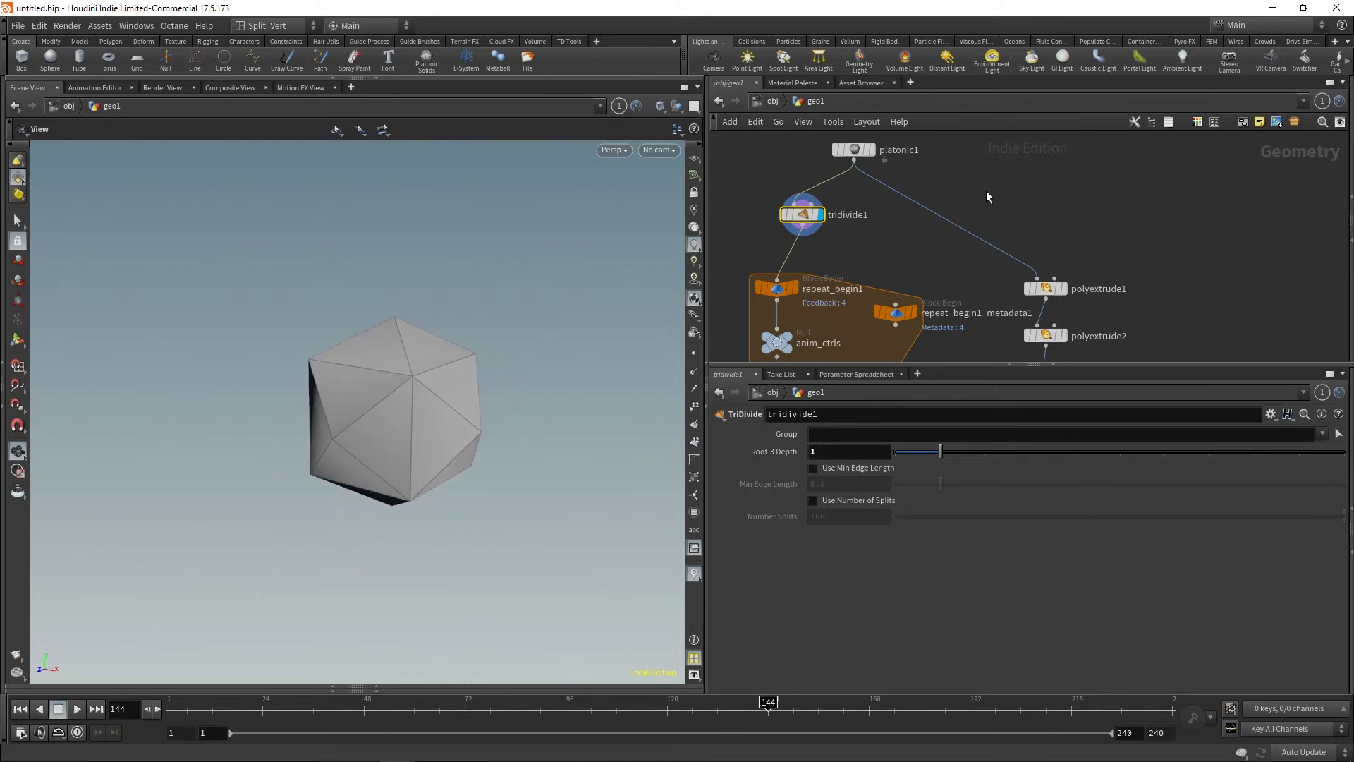
Display the output of normal2 and scrub the timeline to frame 82 to inspect the extruded surface closely.
drag(173, 705, 338, 706)
scroll(915, 278, down, 3)
scroll(890, 291, up, 3)
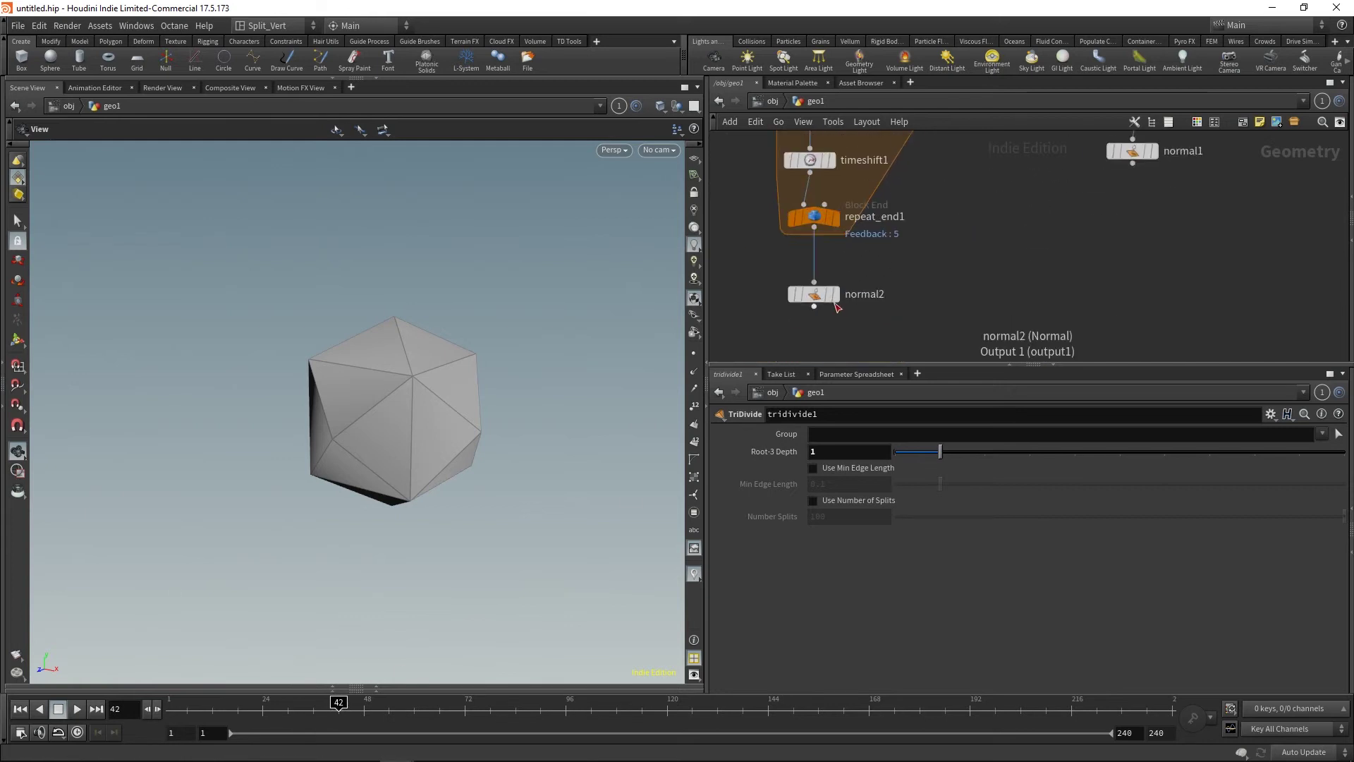
click(836, 296)
drag(177, 705, 507, 738)
scroll(439, 381, up, 5)
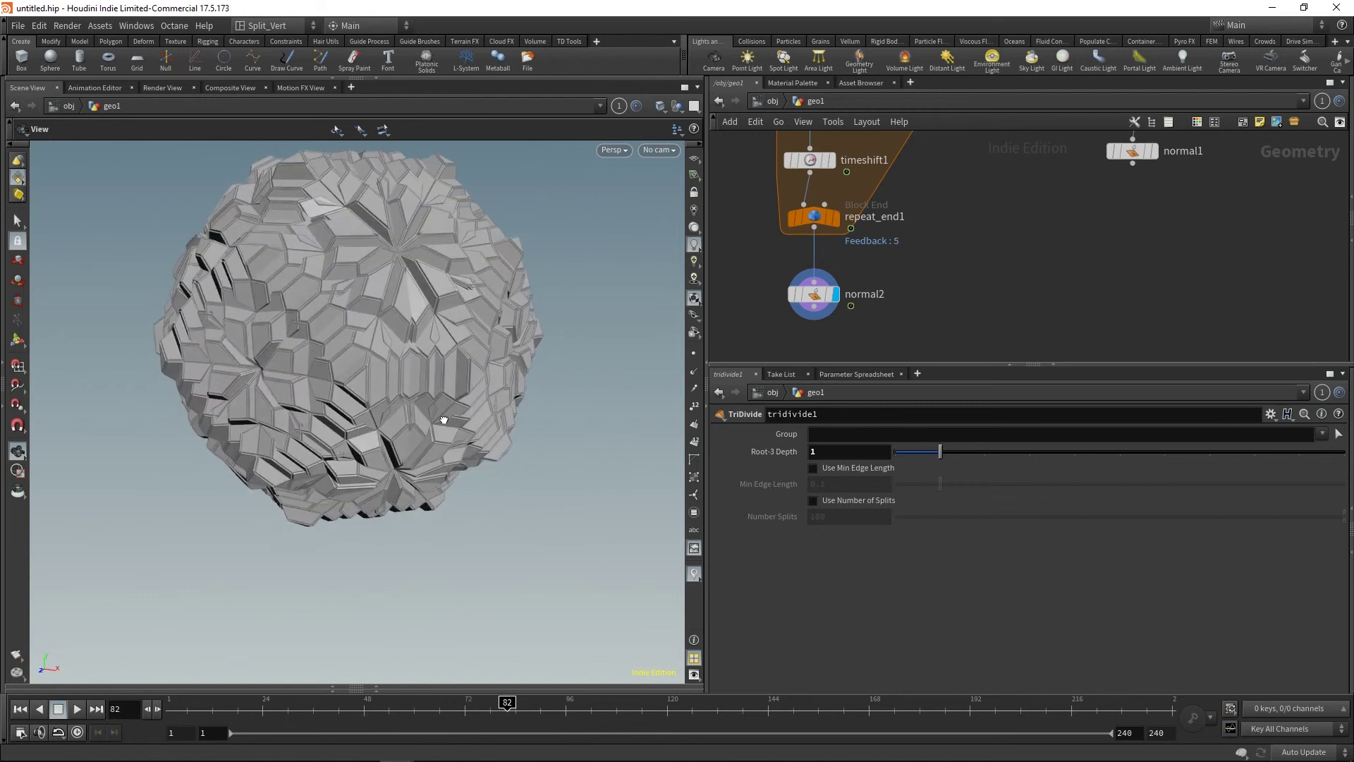
scroll(951, 256, down, 5)
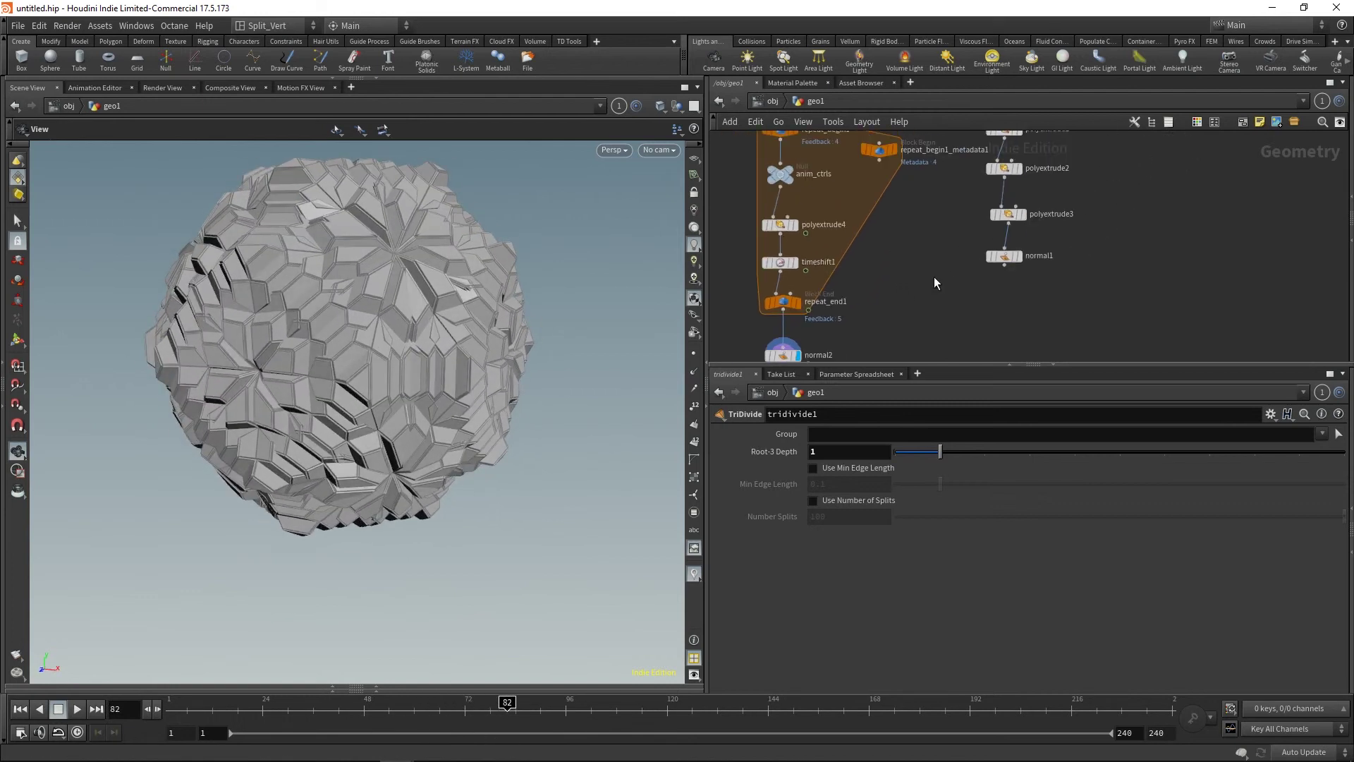
Look over the feedback loop and the separate PolyExtrude branch in the network, and scrub the animation back to frame 70.
middle_drag(934, 283, 926, 347)
middle_drag(923, 295, 923, 260)
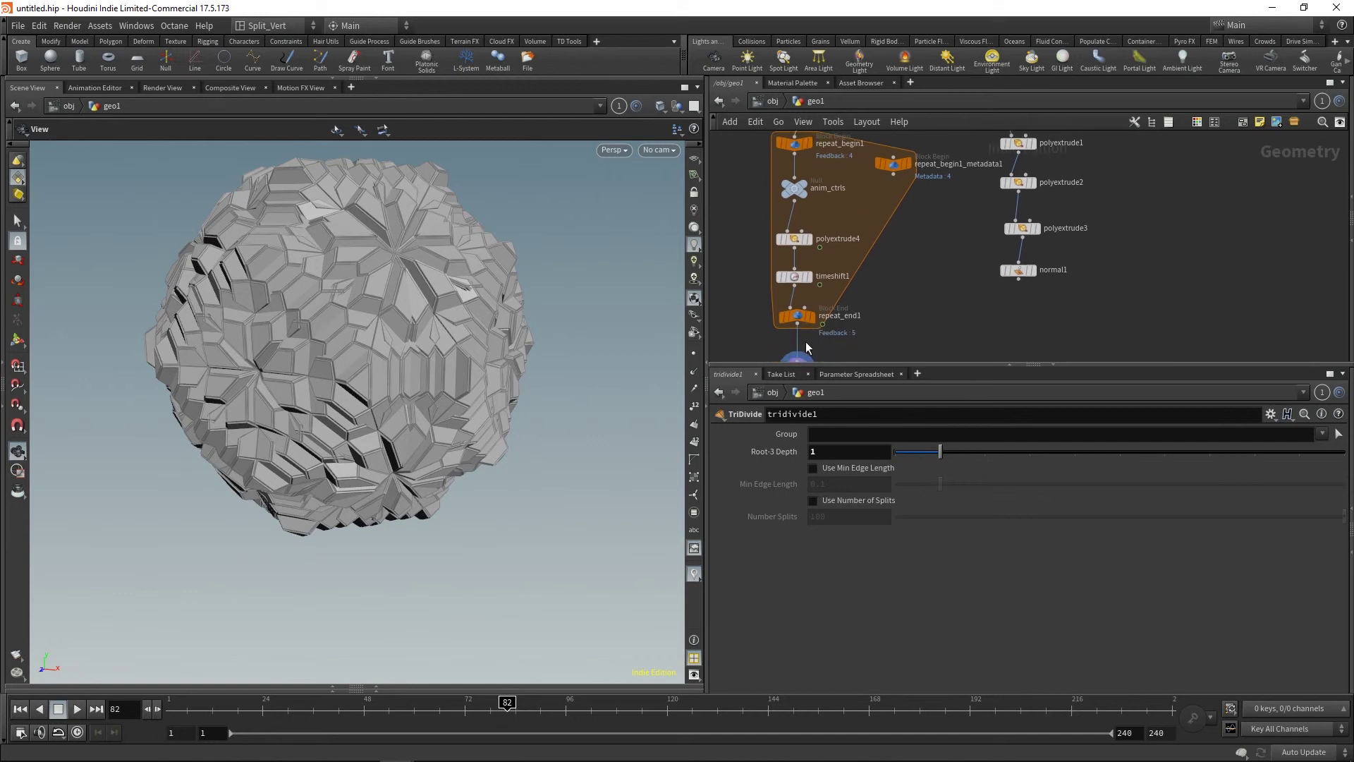
scroll(899, 280, down, 2)
middle_drag(823, 266, 866, 260)
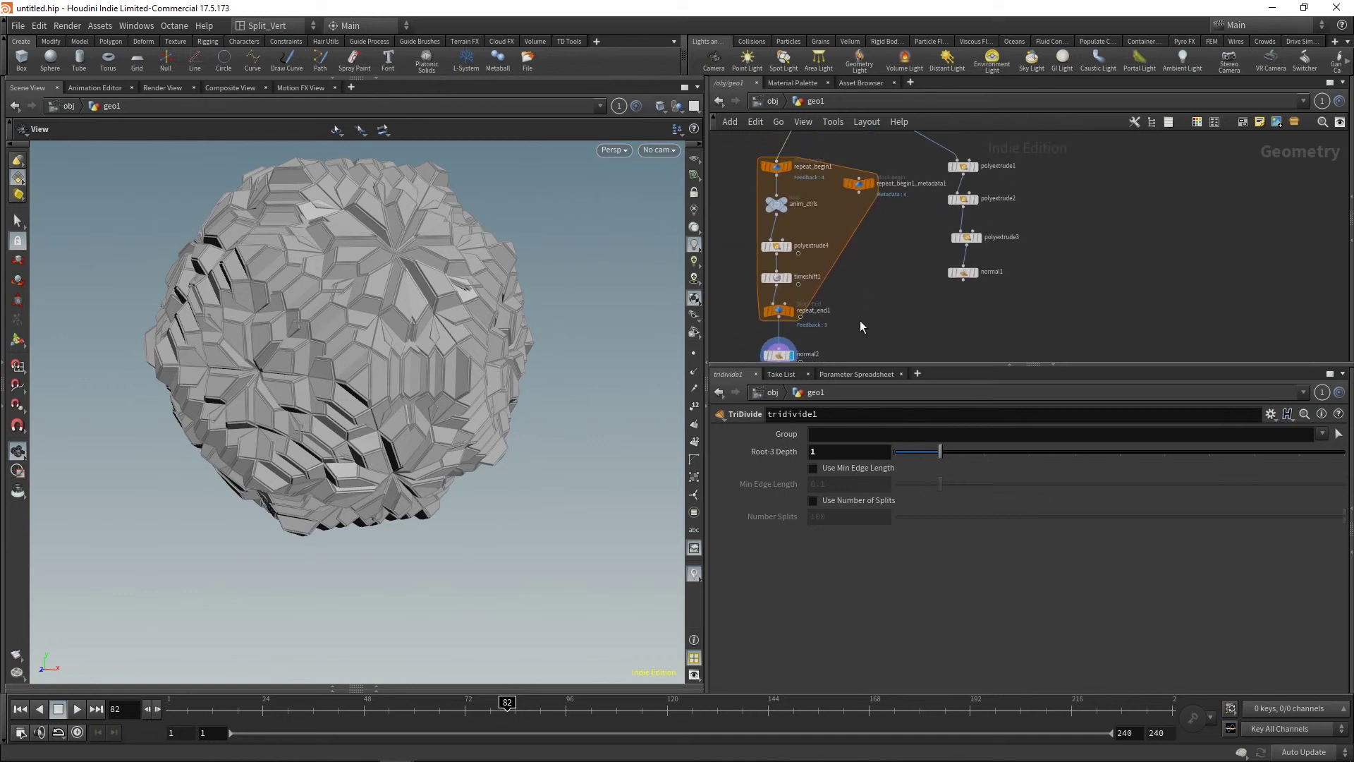
middle_drag(860, 320, 860, 291)
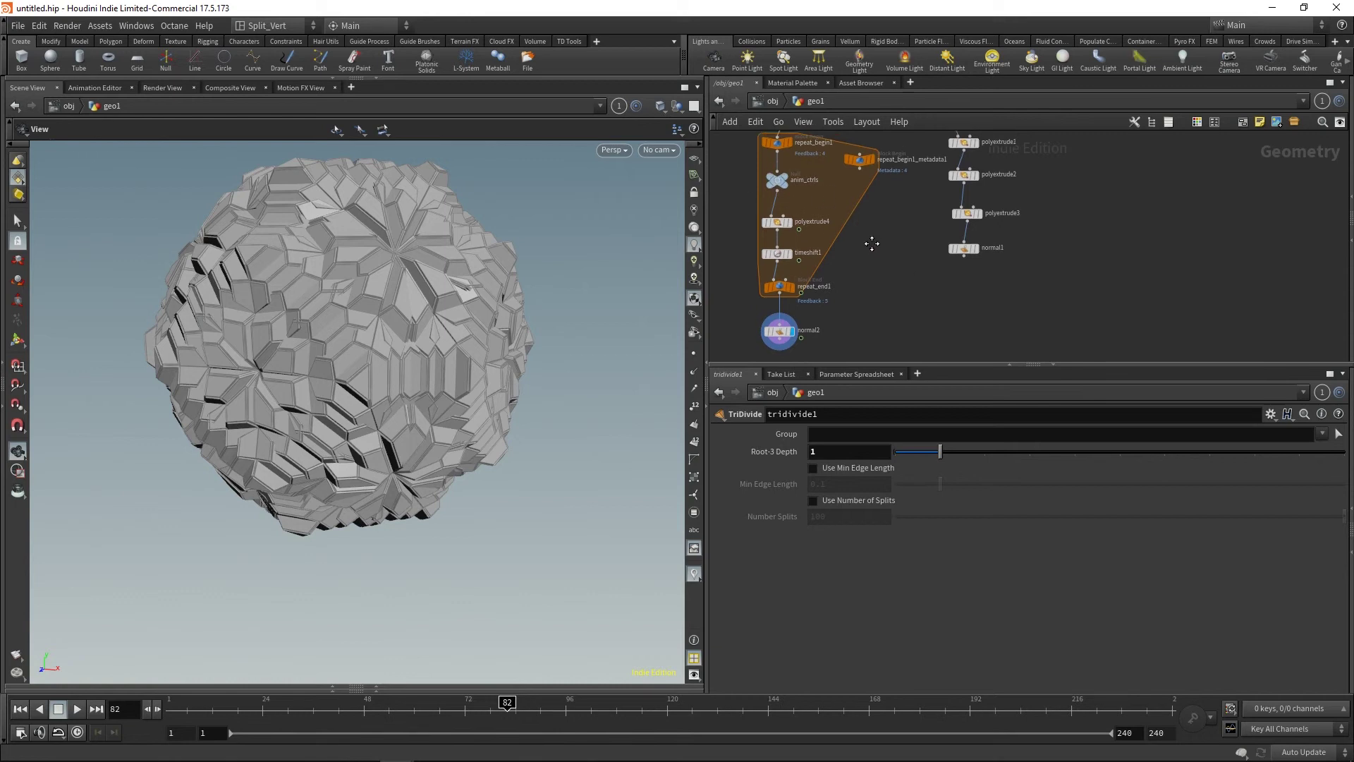
middle_drag(799, 179, 798, 209)
middle_drag(894, 266, 886, 228)
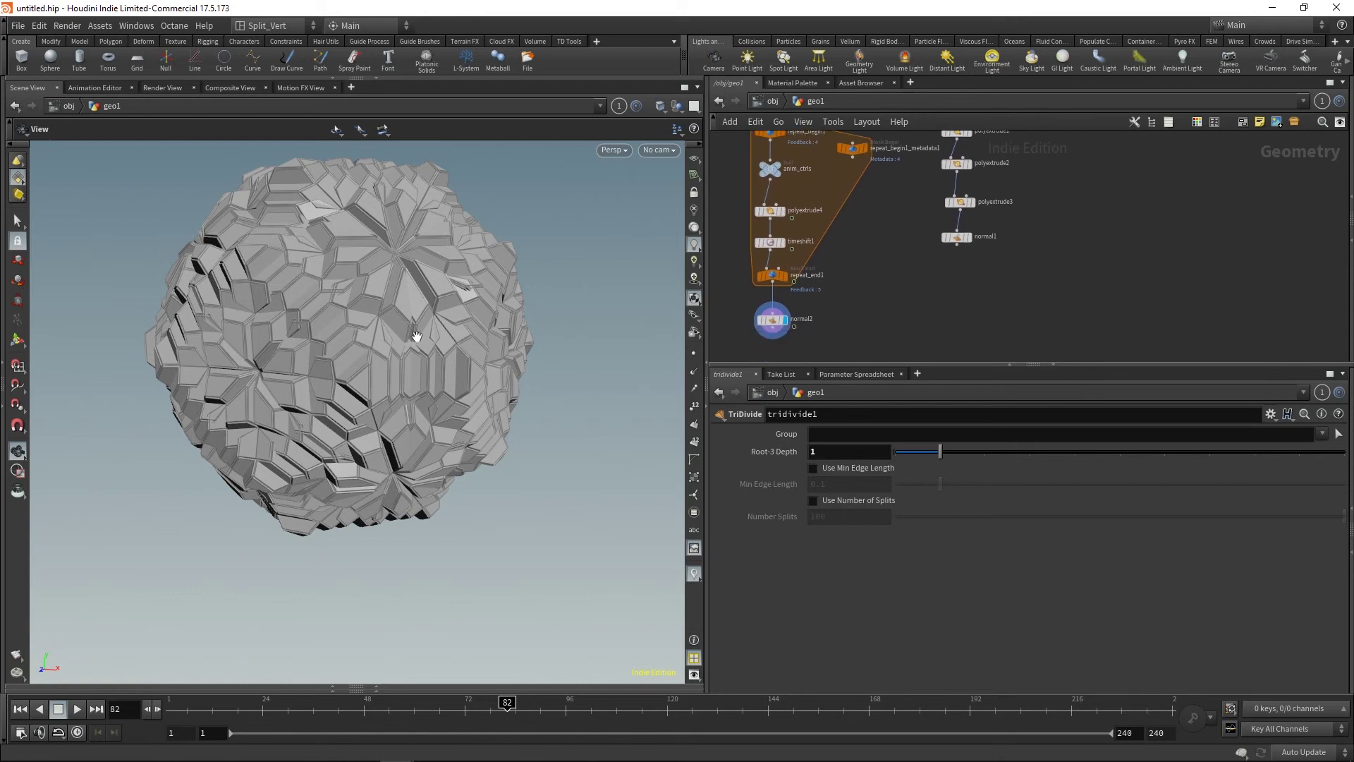
drag(518, 710, 457, 720)
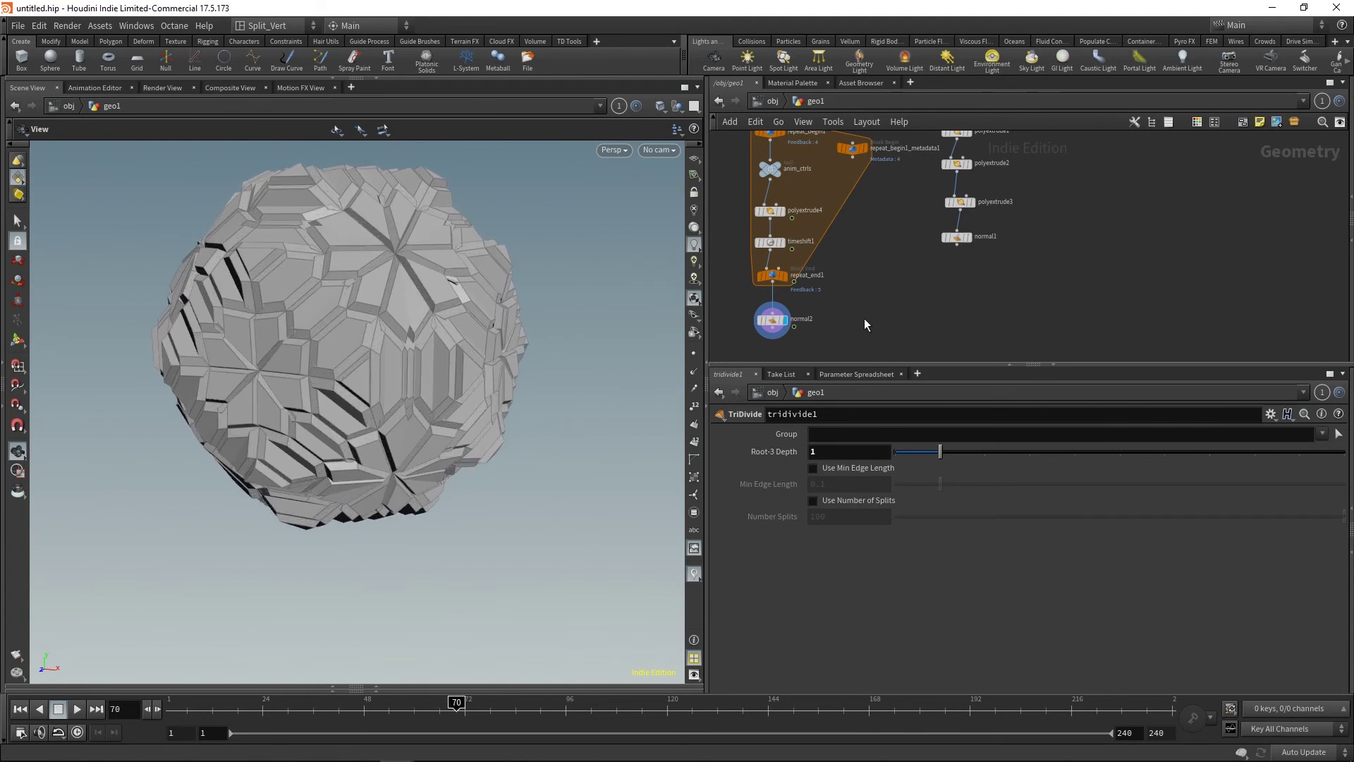